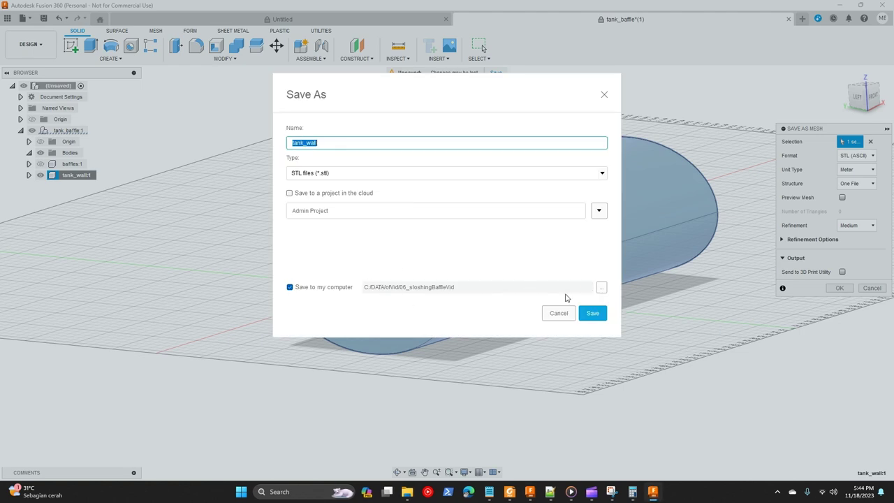
Save the tank_wall mesh as an STL file named tank_wall in C:/DATA/ofVid/06_sloshingBaffleVid.
click(600, 289)
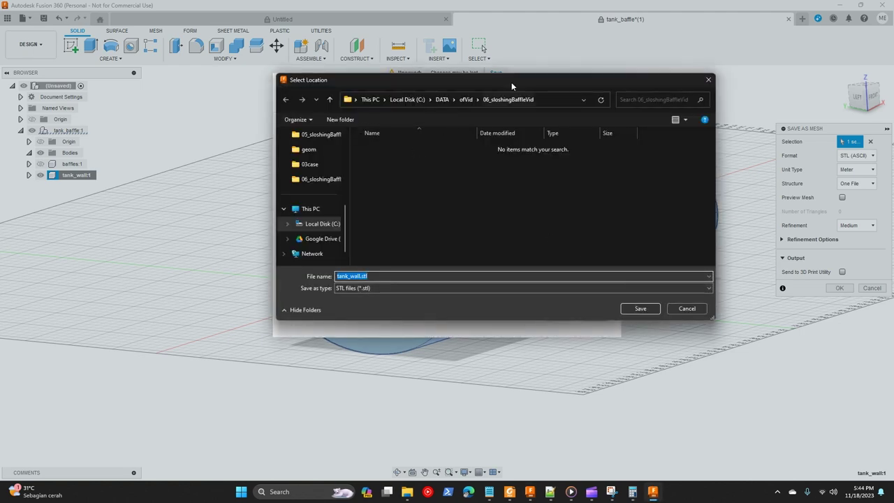
click(635, 308)
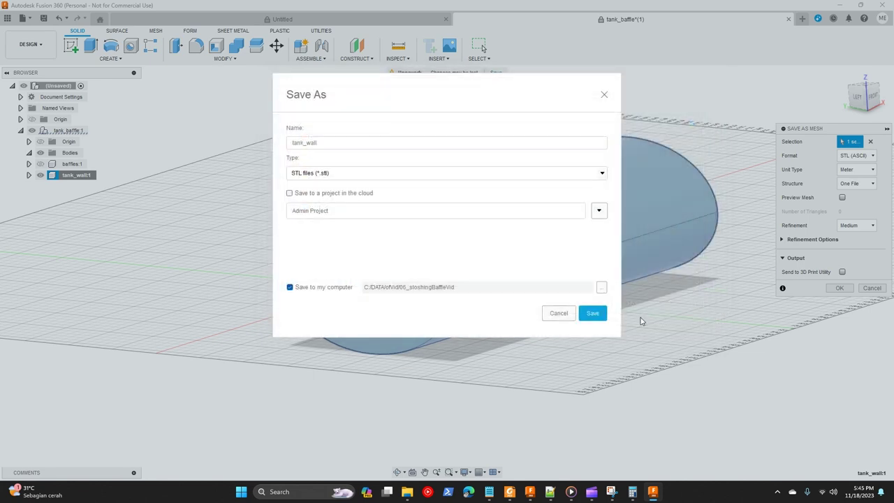
click(592, 314)
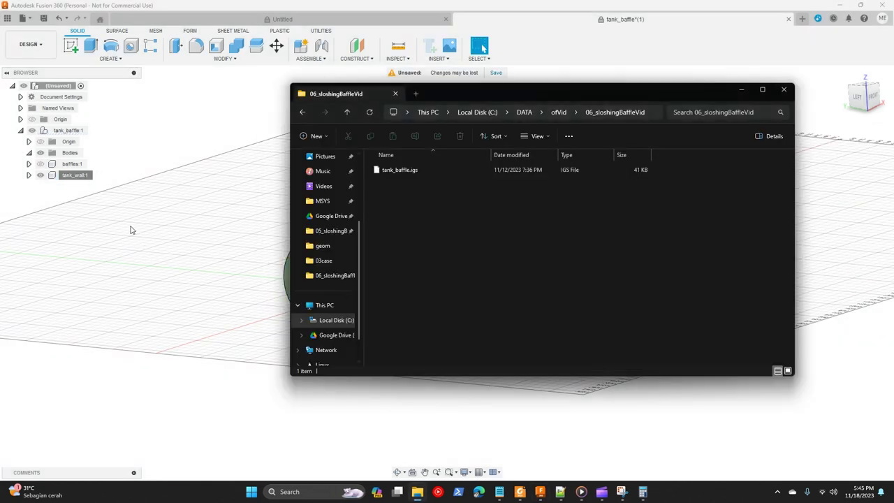
Try to save the hidden baffles component as an ASCII STL mesh in meters, named baffles, in 06_sloshingBaffleVid.
right_click(73, 165)
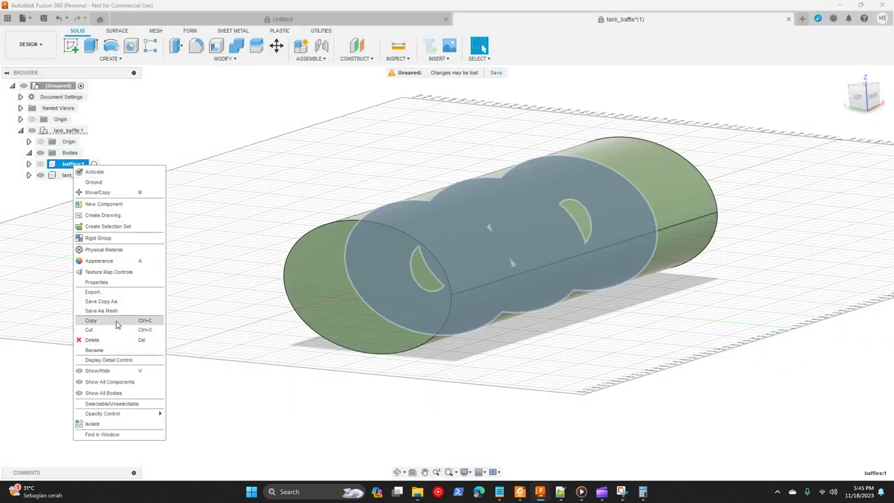
click(149, 318)
click(839, 288)
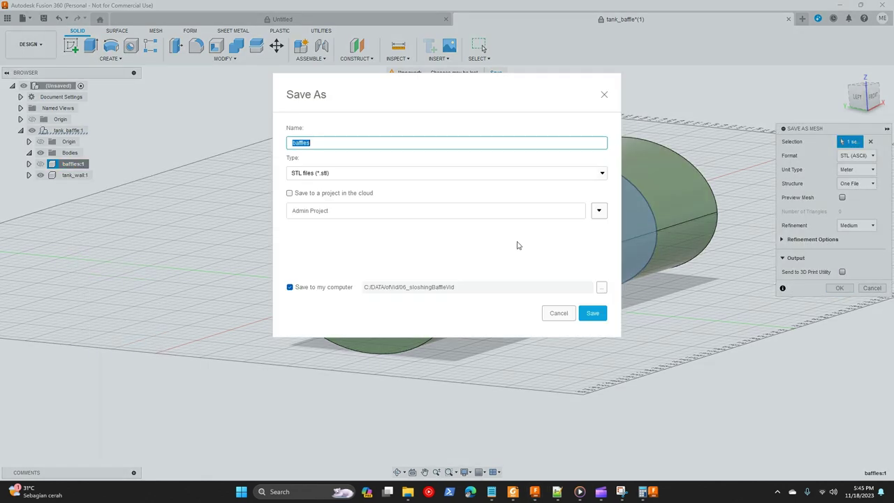
click(592, 313)
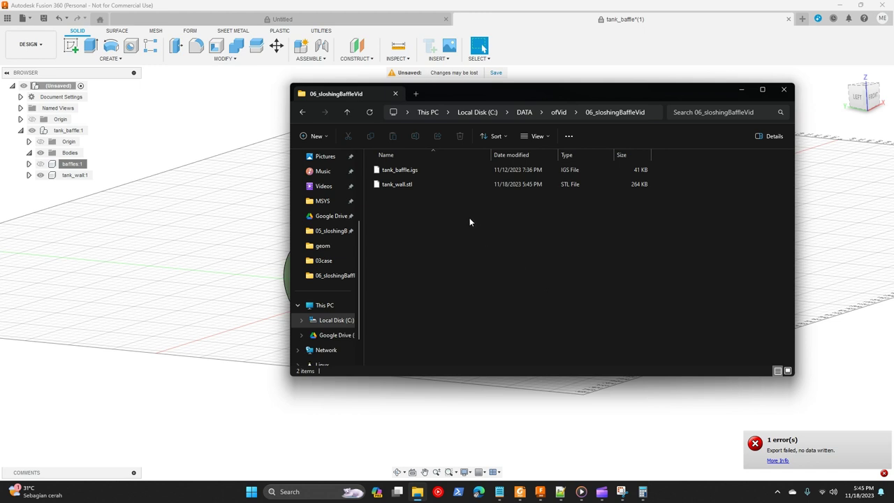
Inspect the contents of tank_baffle.igs in Notepad++, then close the file and the editor.
click(427, 172)
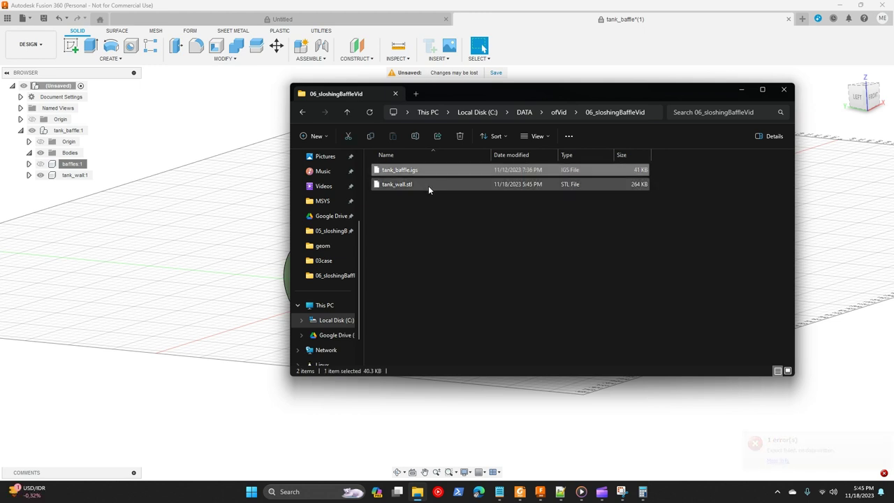
right_click(421, 173)
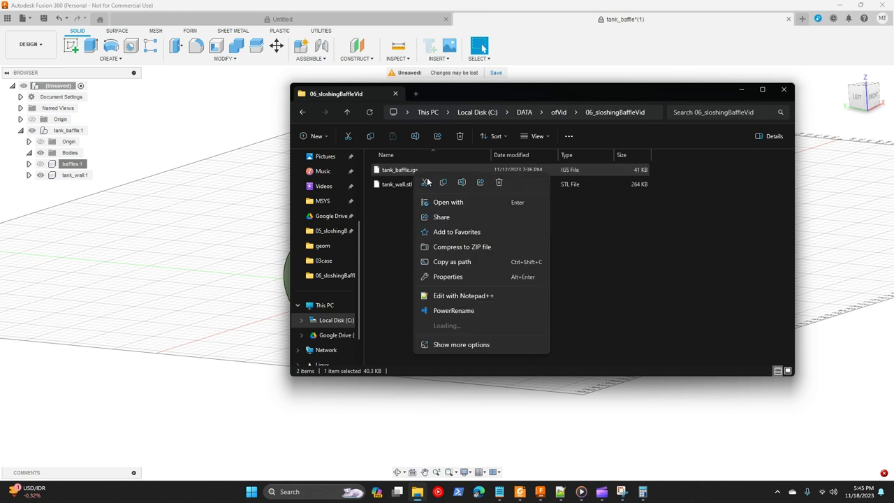
click(463, 295)
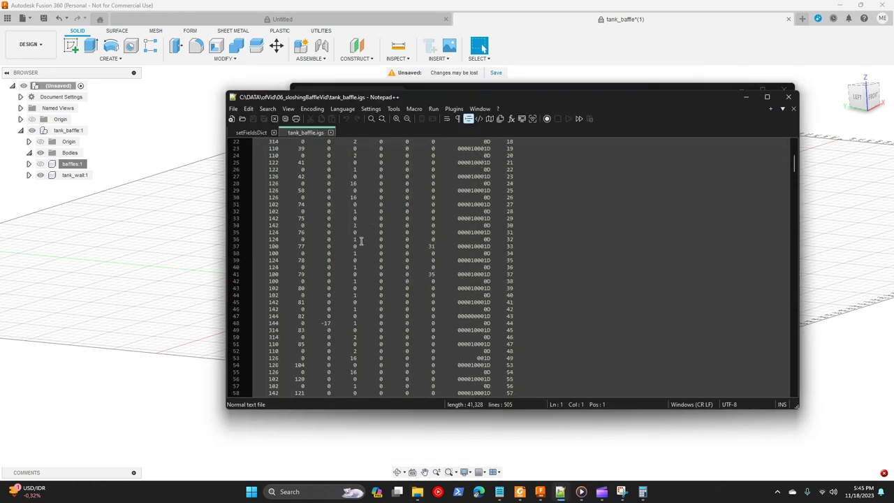
click(331, 133)
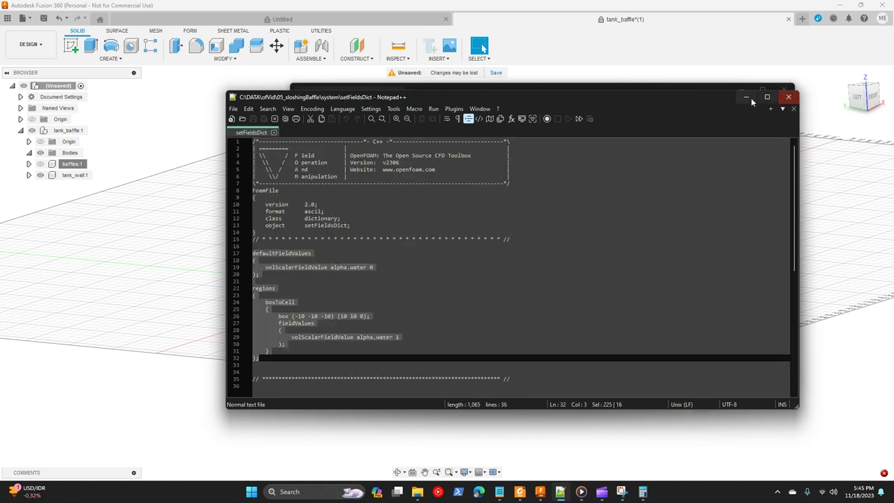
click(788, 96)
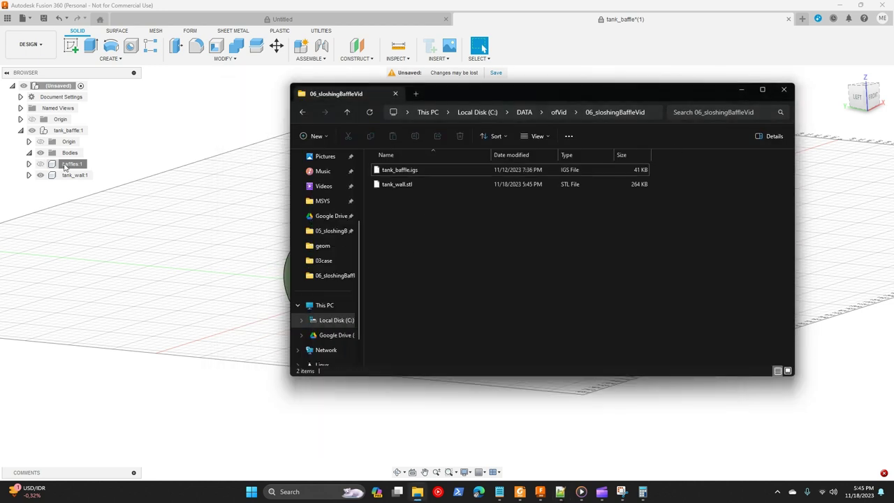
Make the baffles component visible in the model.
click(40, 164)
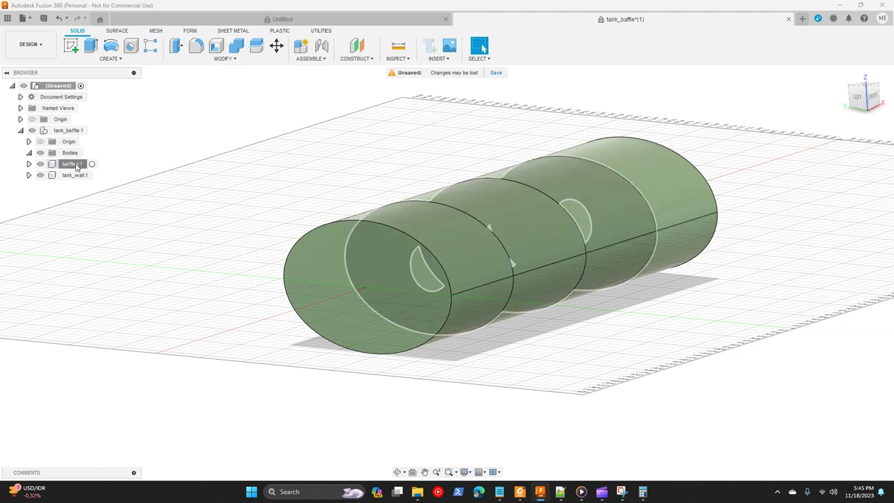
right_click(71, 164)
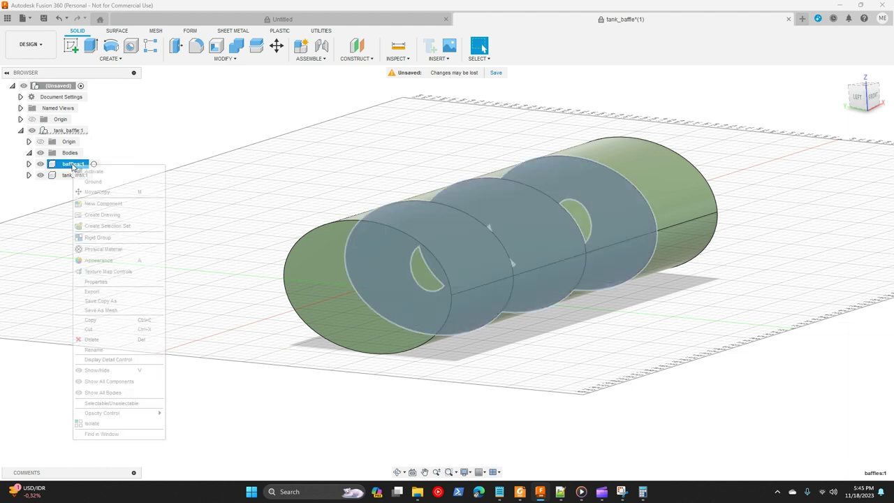
click(100, 309)
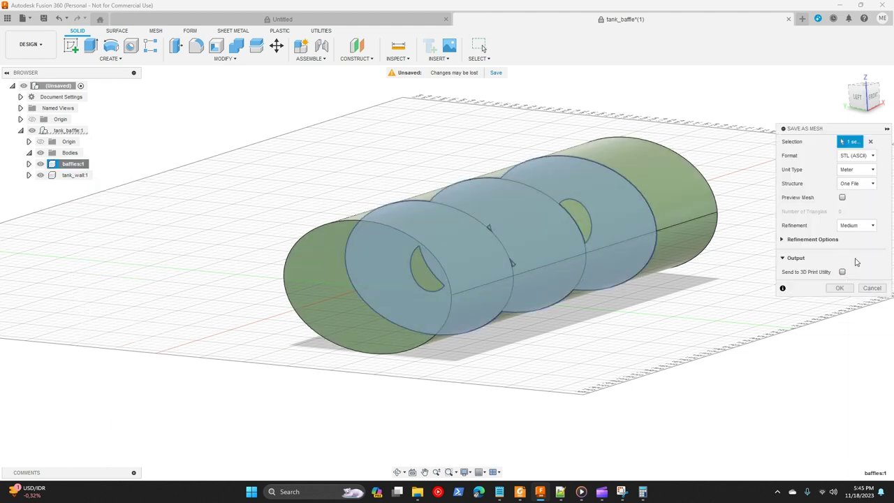
key(Escape)
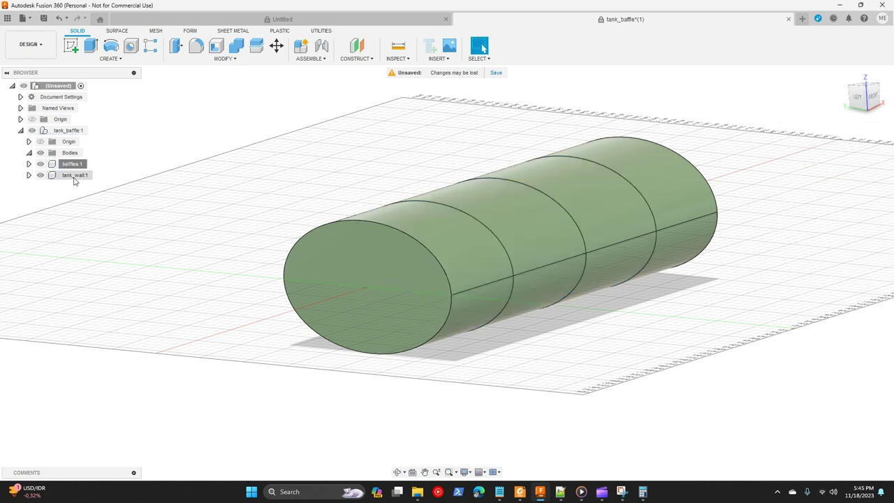
Save the baffles component as an ASCII STL mesh in meters, named baffles, in C:/DATA/ofVid/06_sloshingBaffleVid.
right_click(74, 165)
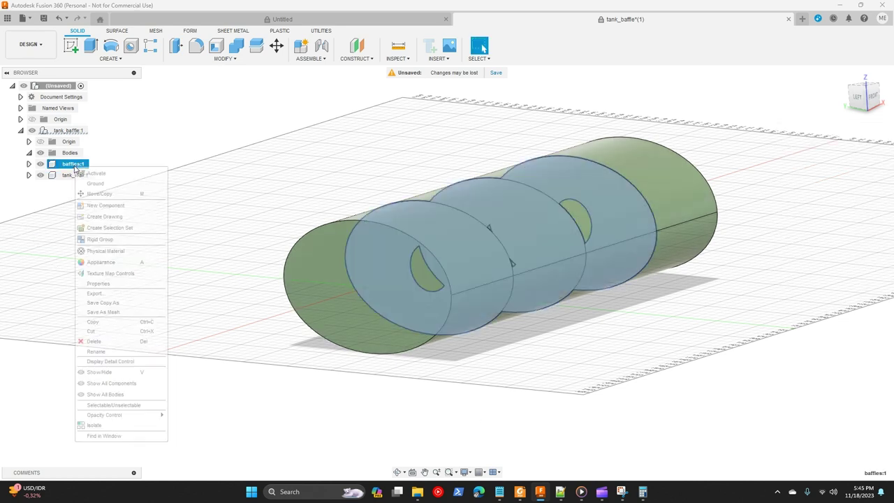
click(103, 311)
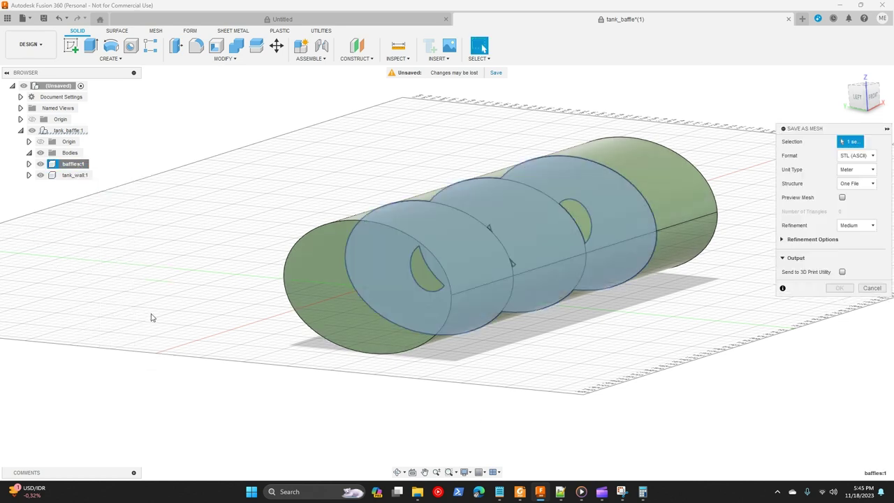
click(836, 289)
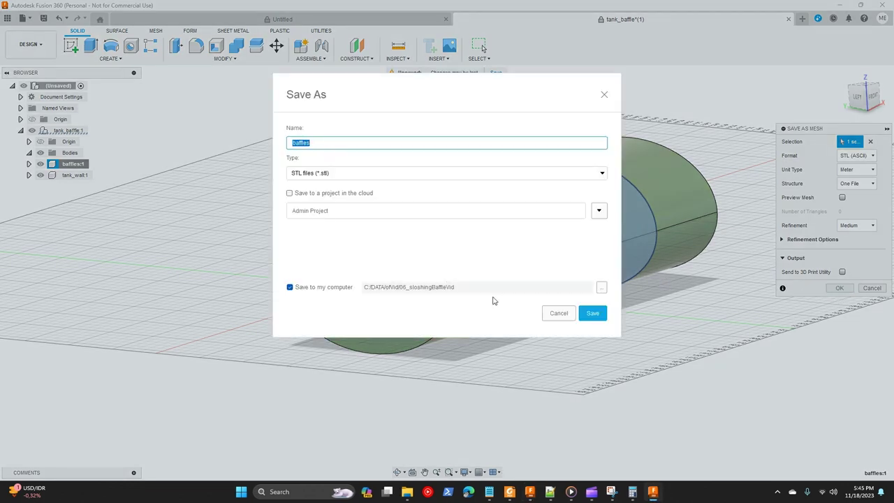
click(592, 313)
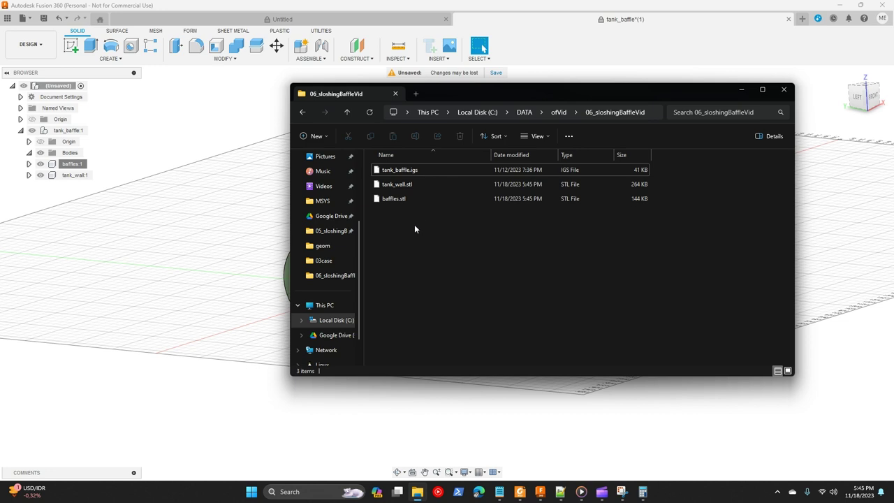
Delete tank_baffle.igs from the 06_sloshingBaffleVid folder in File Explorer.
click(419, 171)
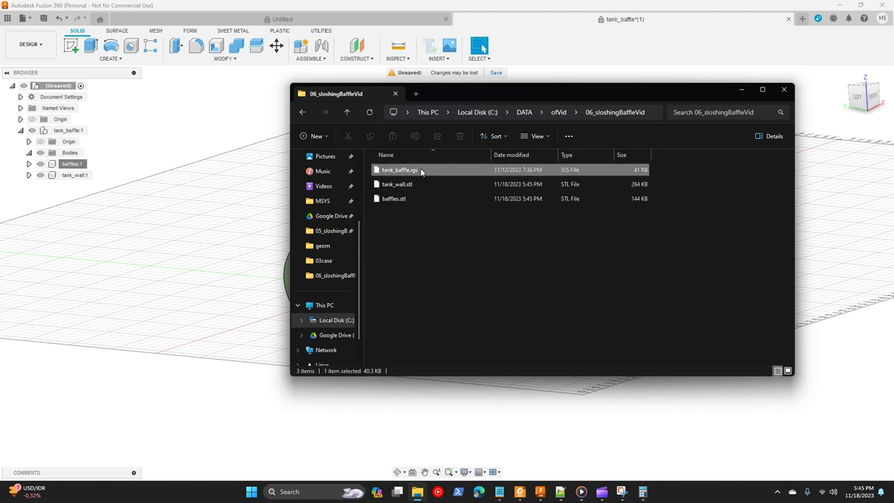
right_click(421, 172)
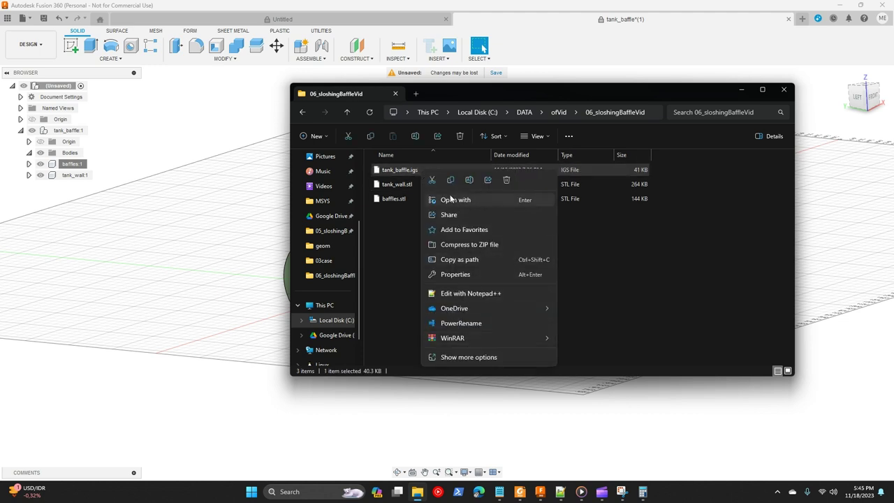
click(506, 181)
click(408, 184)
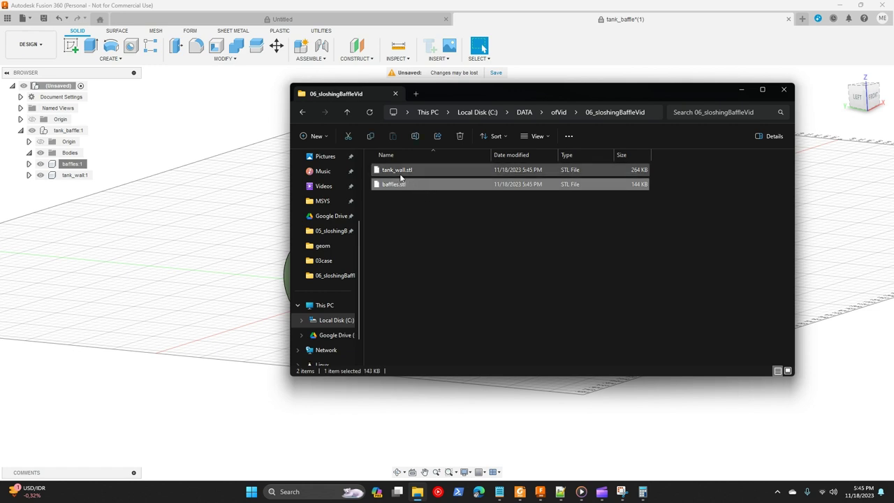
click(437, 215)
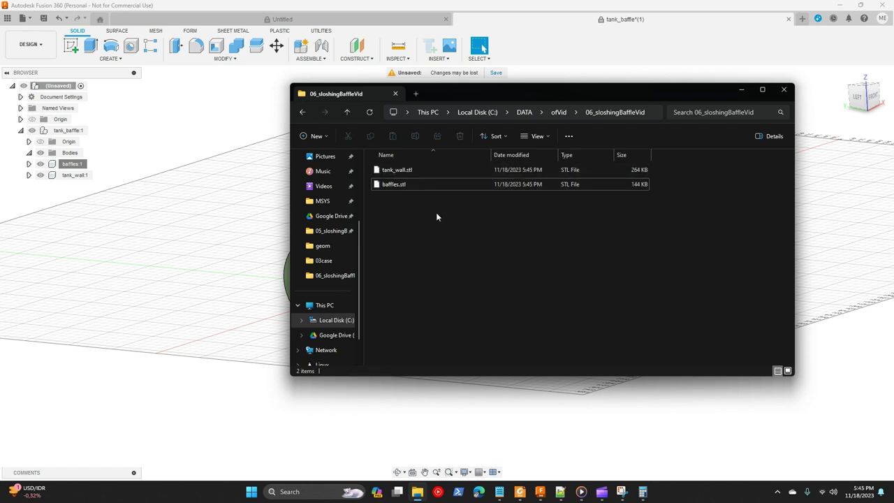
Open tank_wall.stl in Notepad++ and close the previously opened setFieldsDict file.
drag(545, 90, 480, 104)
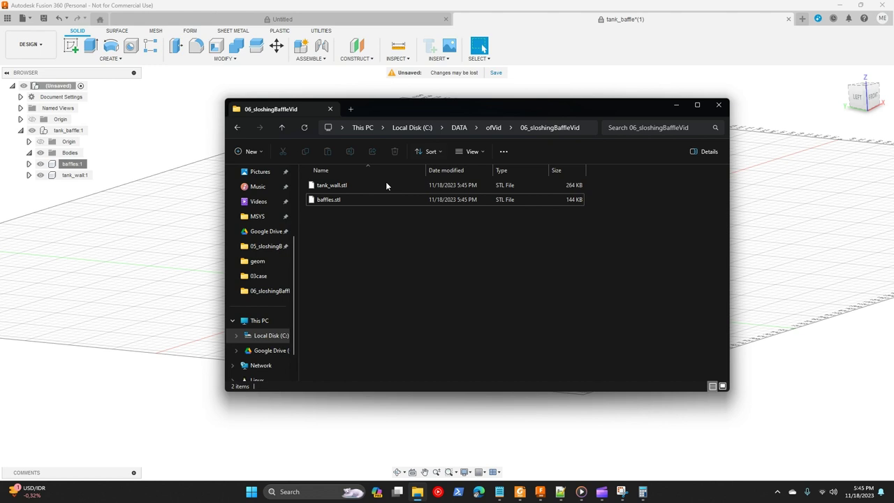
right_click(349, 185)
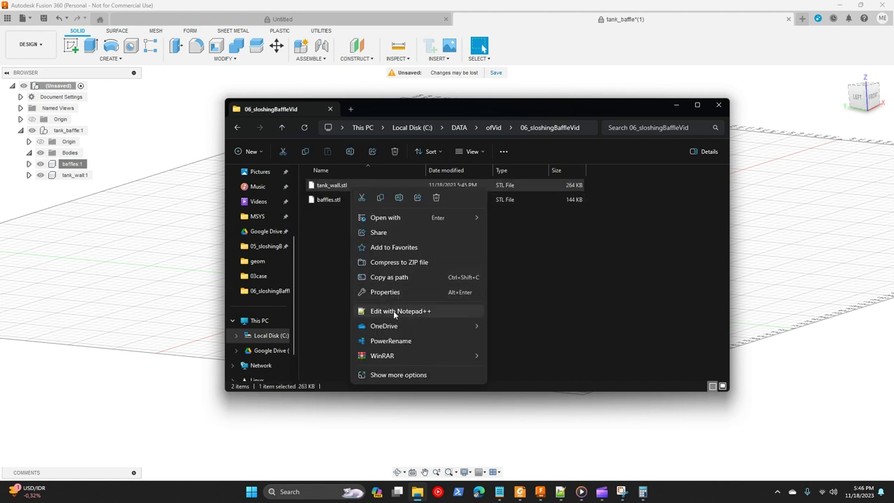
click(399, 310)
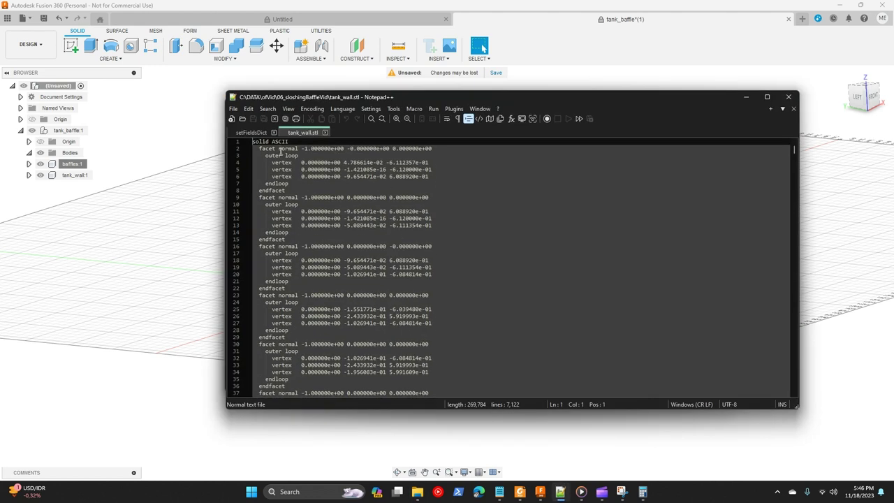
click(268, 133)
click(274, 132)
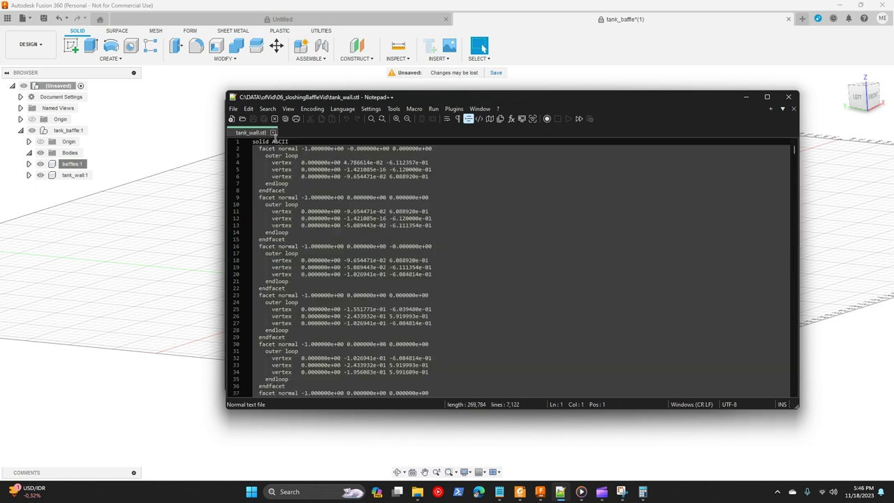
Replace the solid name ASCII with tank_wall on the first line of tank_wall.stl.
click(299, 141)
key(BackSpace)
key(BackSpace)
key(BackSpace)
key(BackSpace)
text(t)
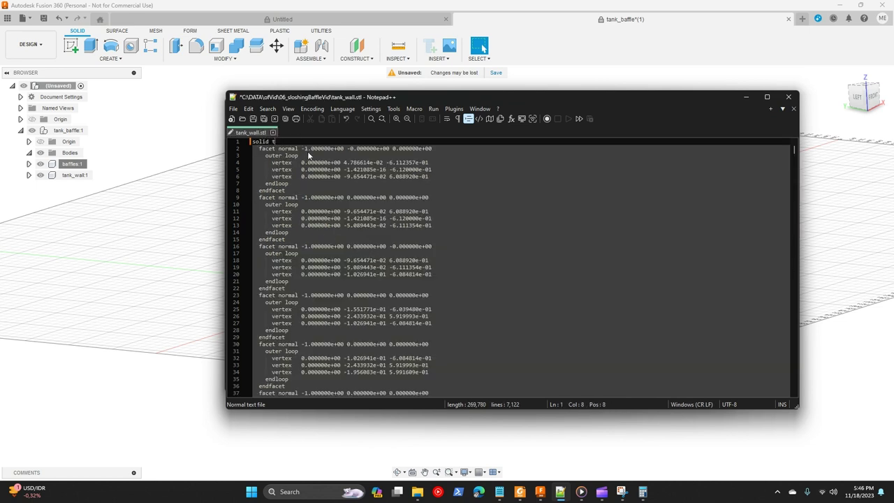
text(ank_wall)
click(495, 225)
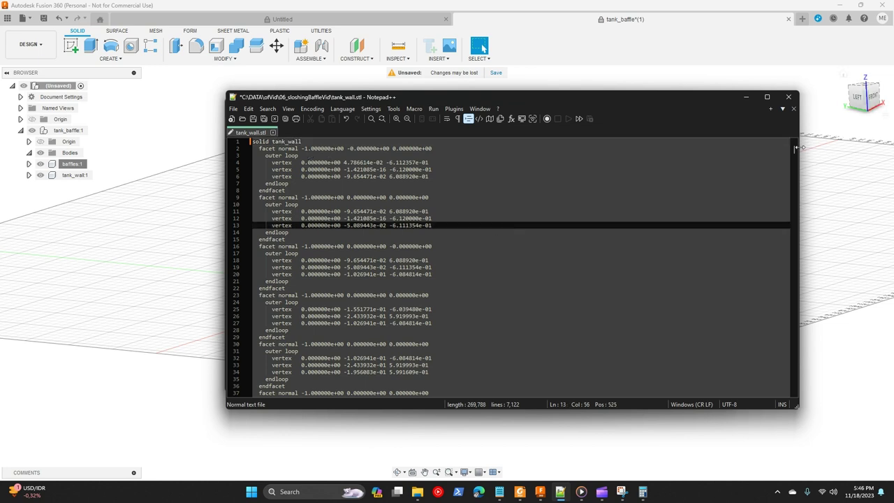
Add the name tank_wall after endsolid at the end of tank_wall.stl and save the file.
drag(794, 148, 773, 389)
scroll(409, 316, up, 7)
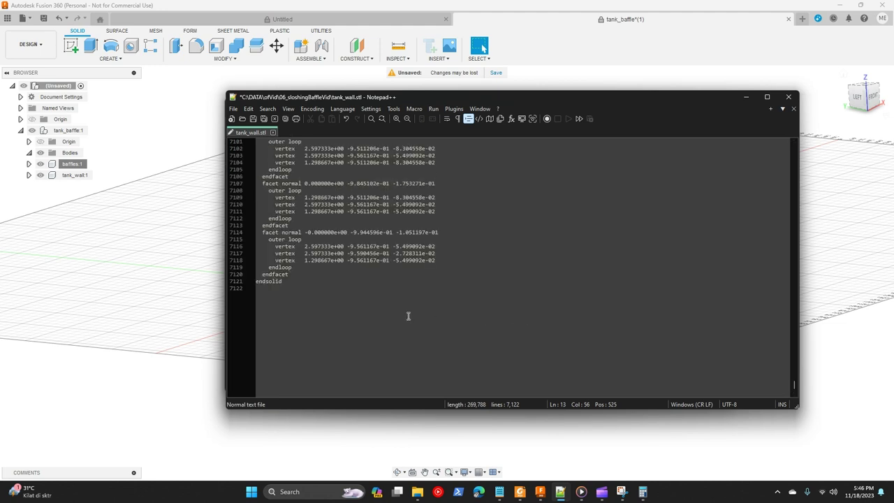
click(302, 280)
text(t)
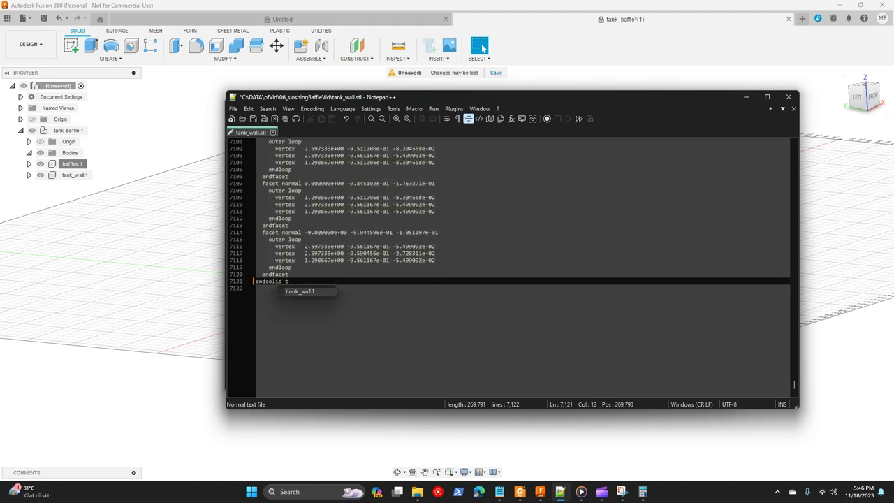
text(an)
key(Return)
click(403, 293)
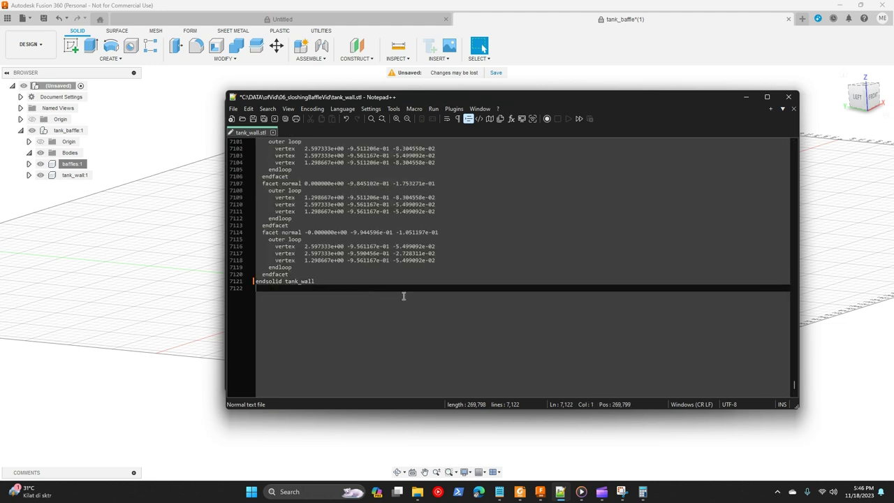
scroll(473, 318, up, 8)
scroll(473, 318, up, 20)
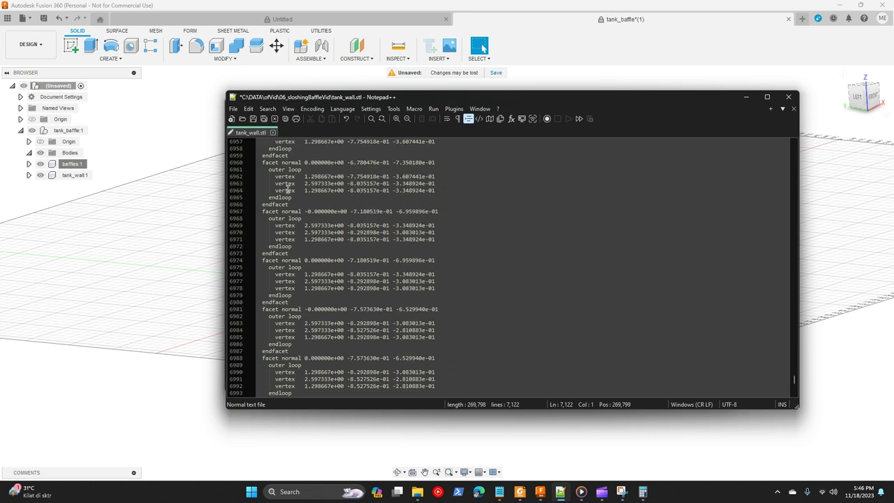
click(253, 120)
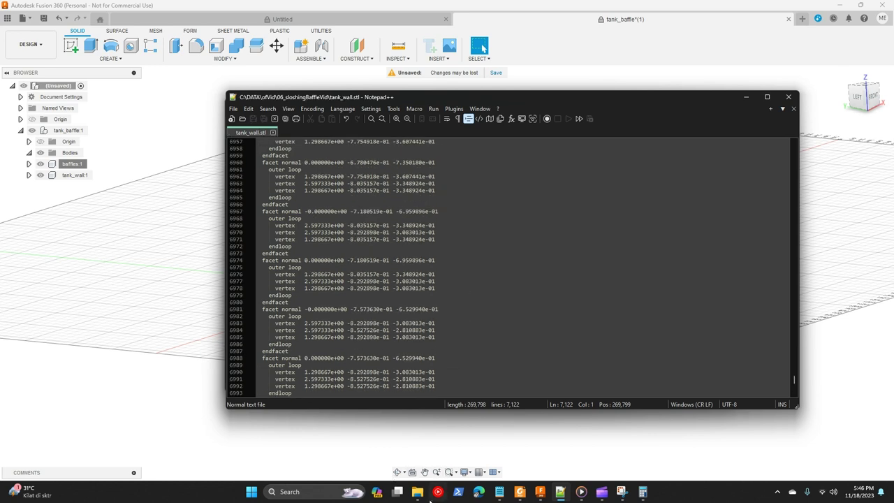
Open baffles.stl from the 06_sloshingBaffleVid folder in Notepad++.
click(420, 495)
click(349, 199)
right_click(358, 214)
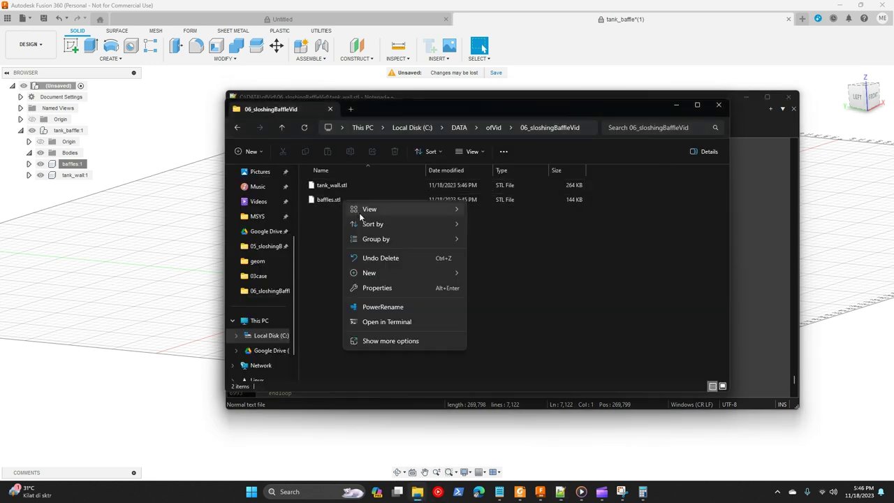
click(336, 202)
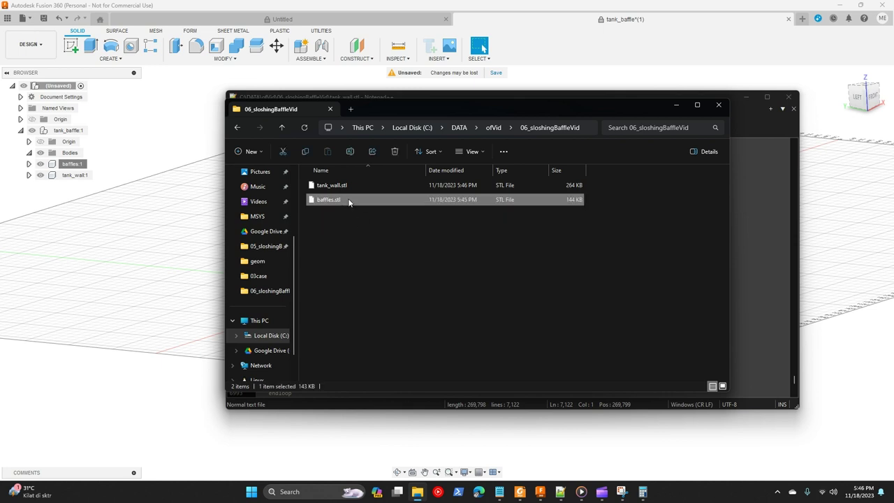
right_click(349, 202)
click(385, 323)
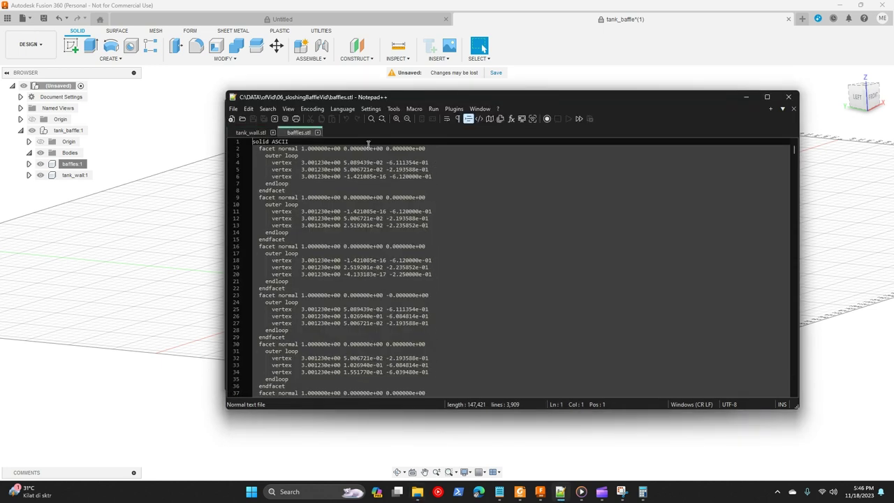
Replace the solid name ASCII with baffles on the first line of baffles.stl.
drag(288, 142, 275, 142)
text(baffles)
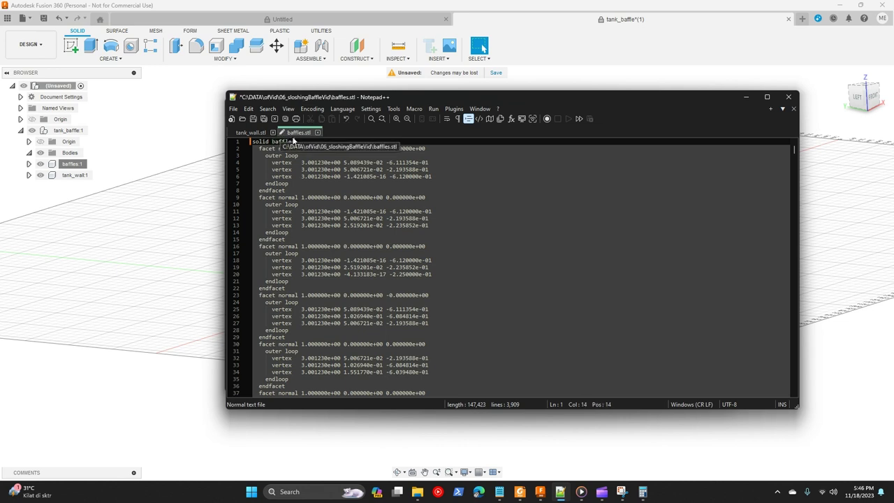
click(388, 219)
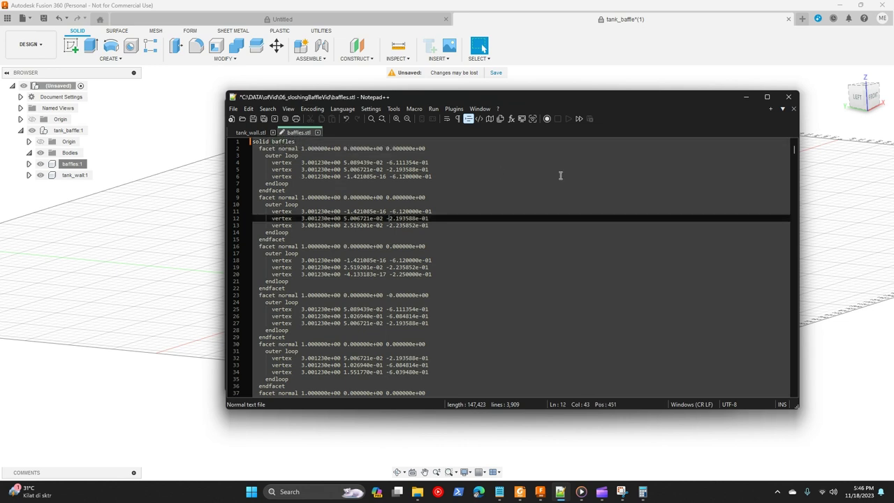
Add the name baffles after endsolid at the end of baffles.stl, save the file and close Notepad++.
scroll(560, 176, down, 14)
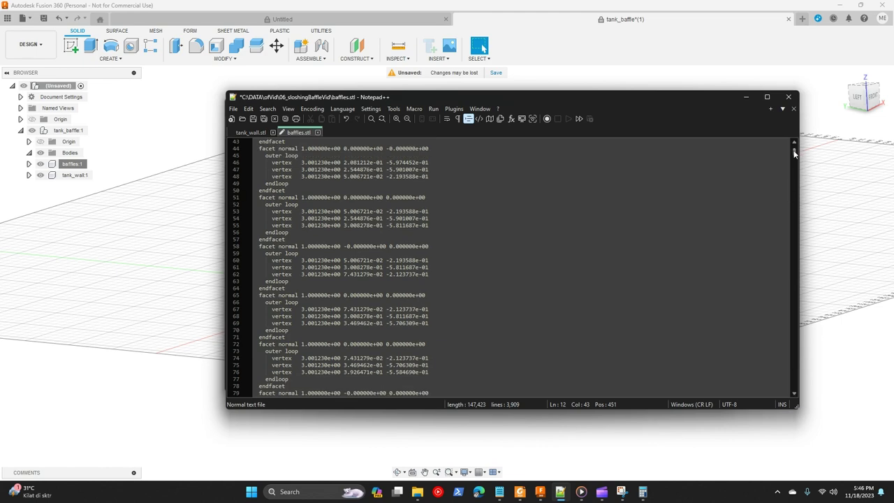
drag(794, 153, 751, 384)
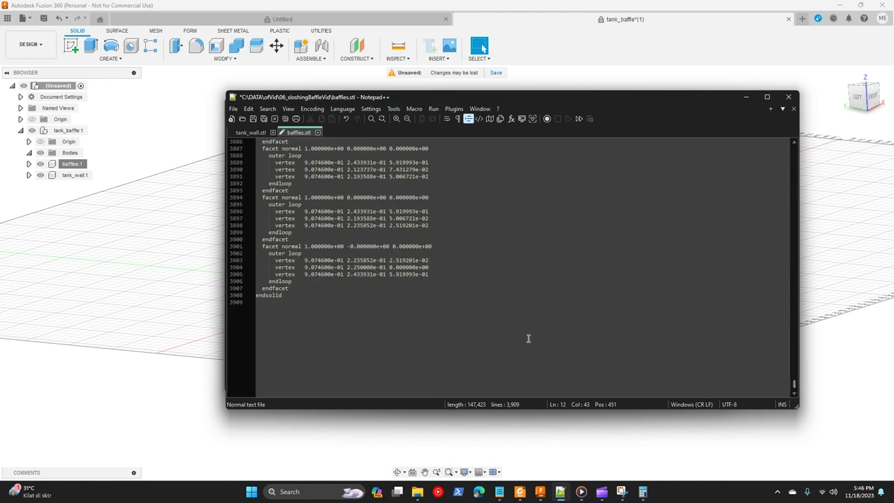
click(288, 295)
text(baffles)
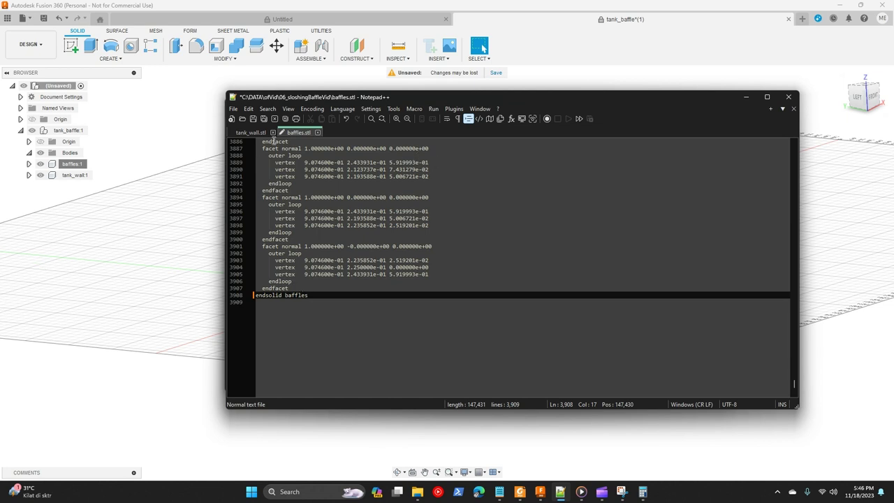
click(263, 118)
scroll(370, 248, up, 20)
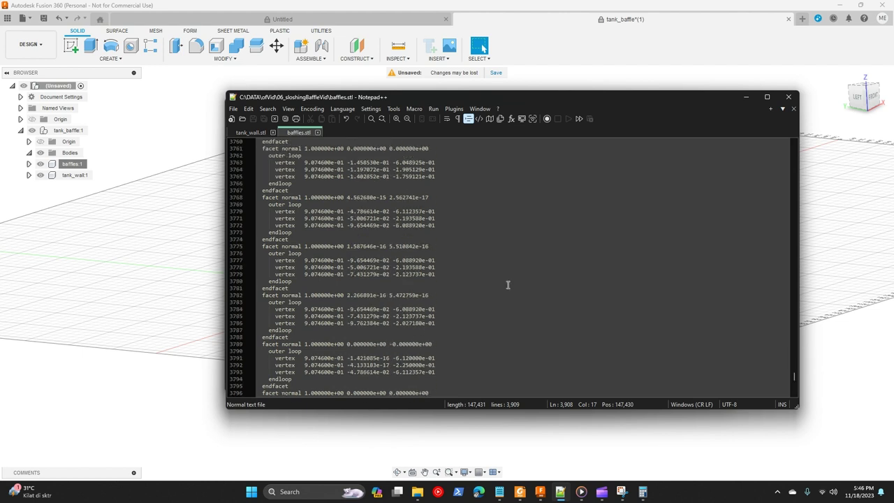
click(789, 98)
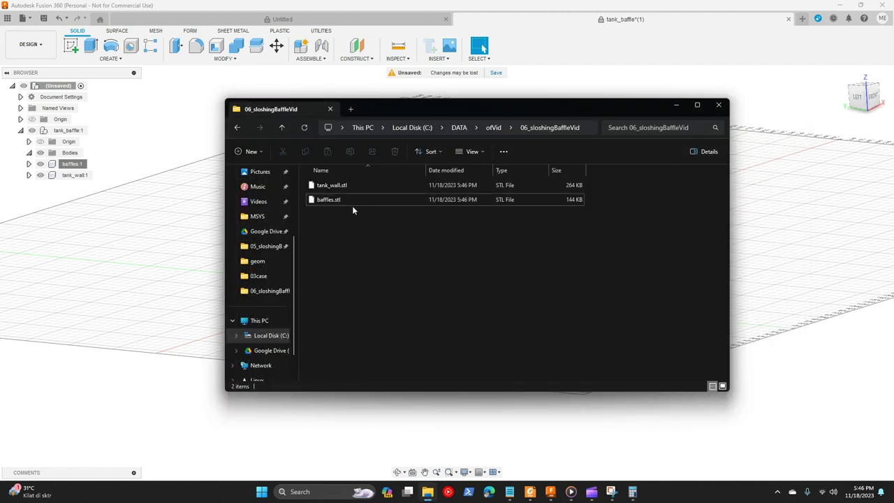
click(344, 186)
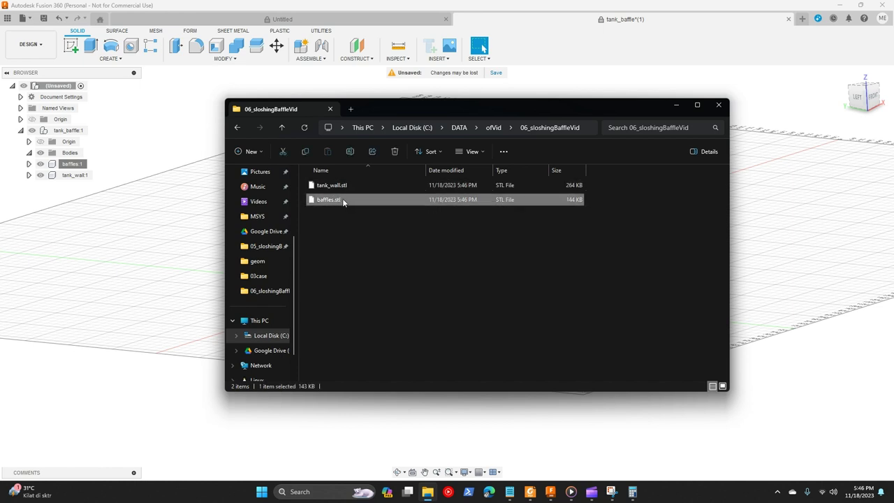
click(340, 199)
click(372, 219)
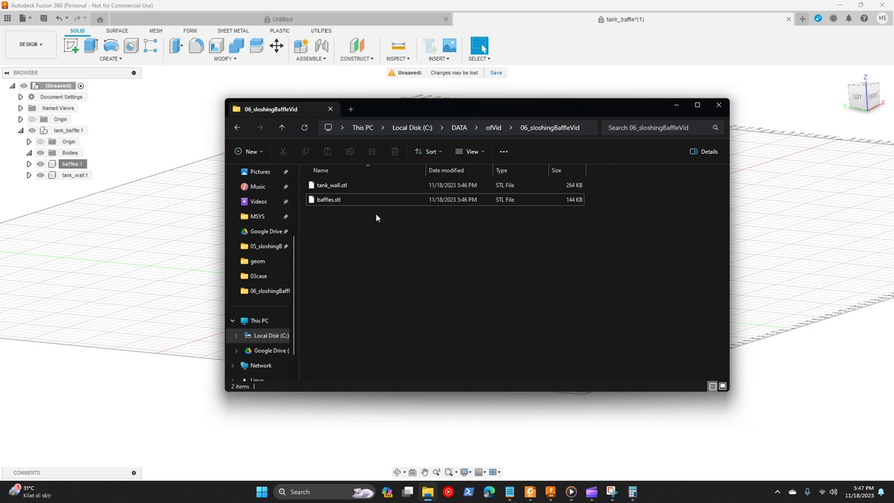
Find the cfMesh-v1.1.1 entry among the installed apps and open the file location of its README-cfMesh shortcut.
click(262, 491)
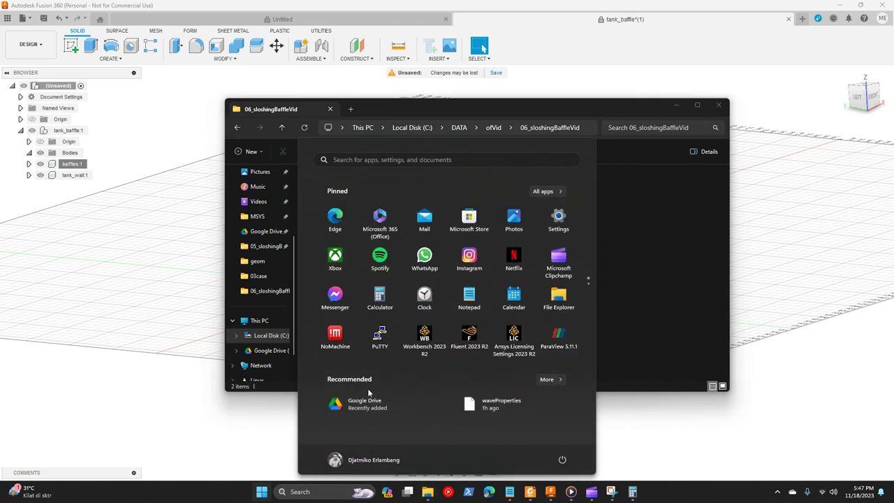
click(551, 193)
scroll(385, 275, down, 6)
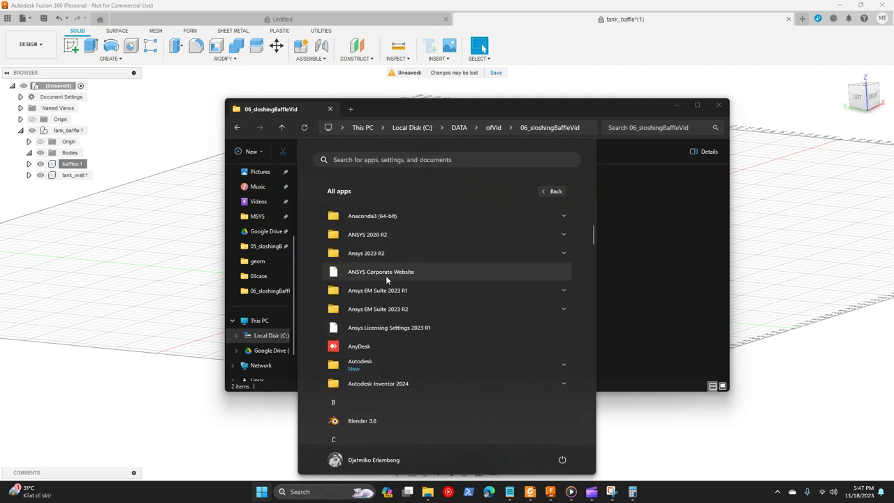
scroll(380, 288, down, 3)
click(378, 295)
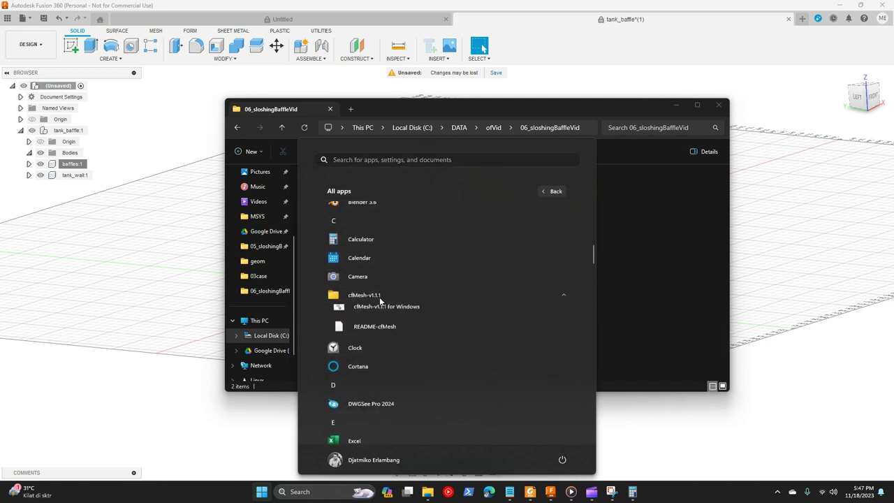
right_click(394, 332)
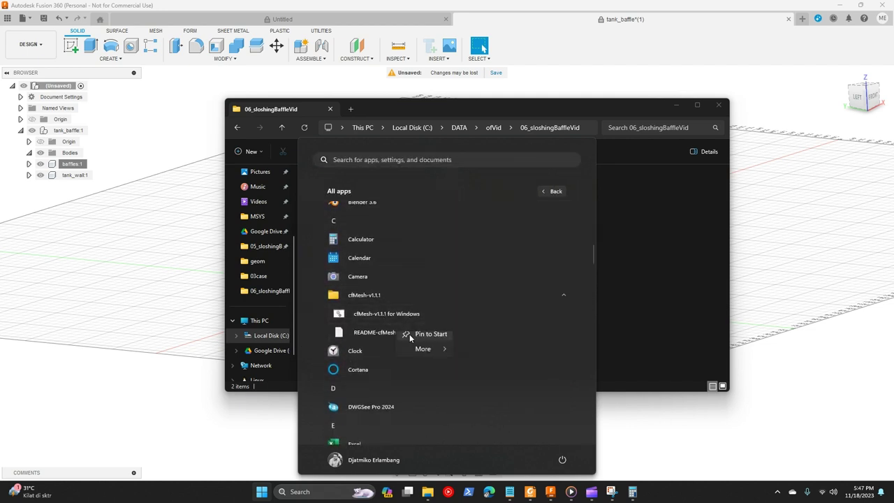
mouse_move(433, 355)
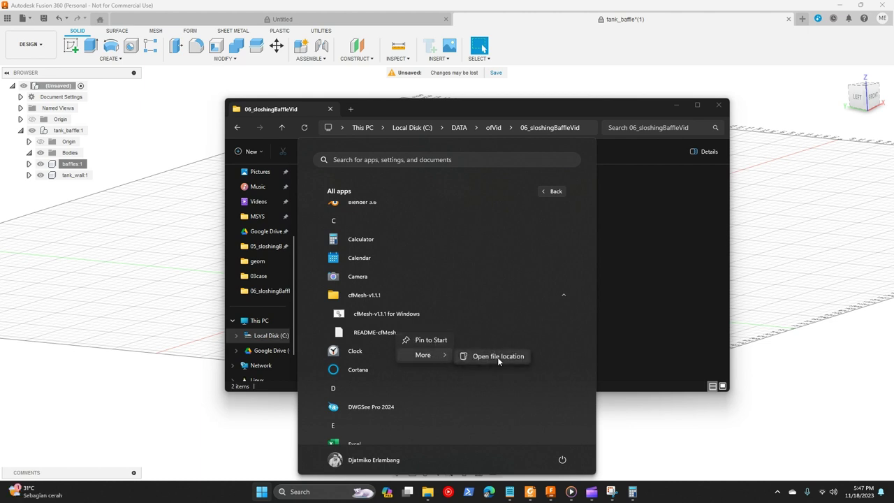
click(497, 357)
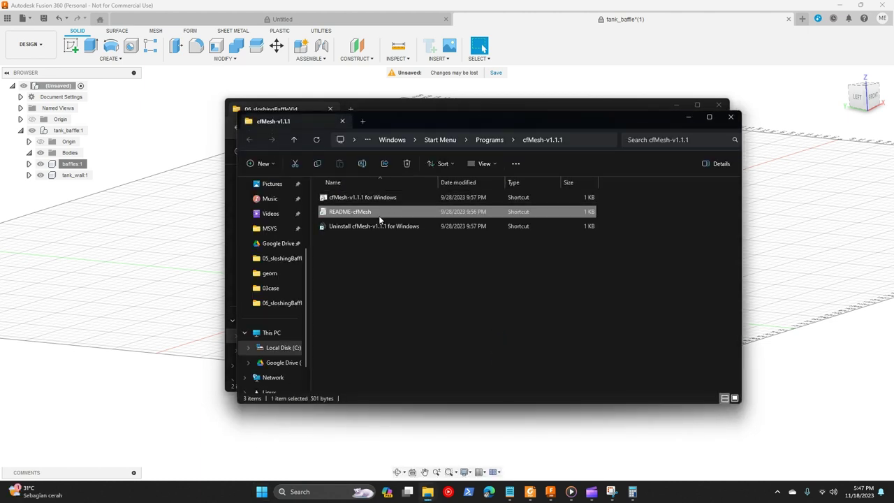
Open the file location of the cfMesh-v1.1.1 for Windows shortcut and move that window clear of the 06_sloshingBaffleVid window.
right_click(379, 215)
click(375, 200)
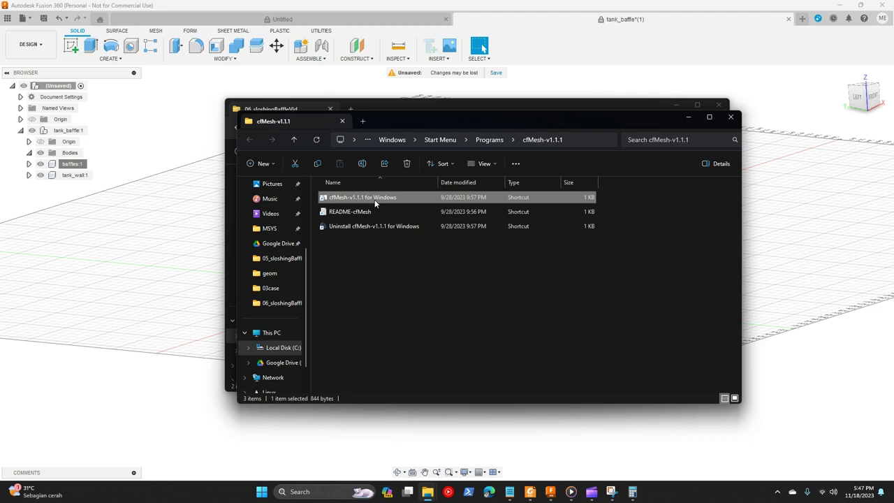
right_click(375, 202)
click(435, 274)
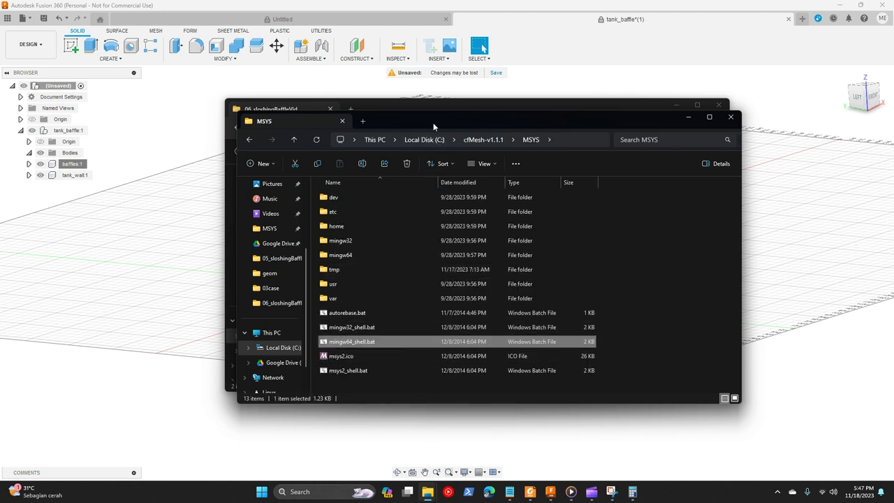
drag(433, 122, 241, 149)
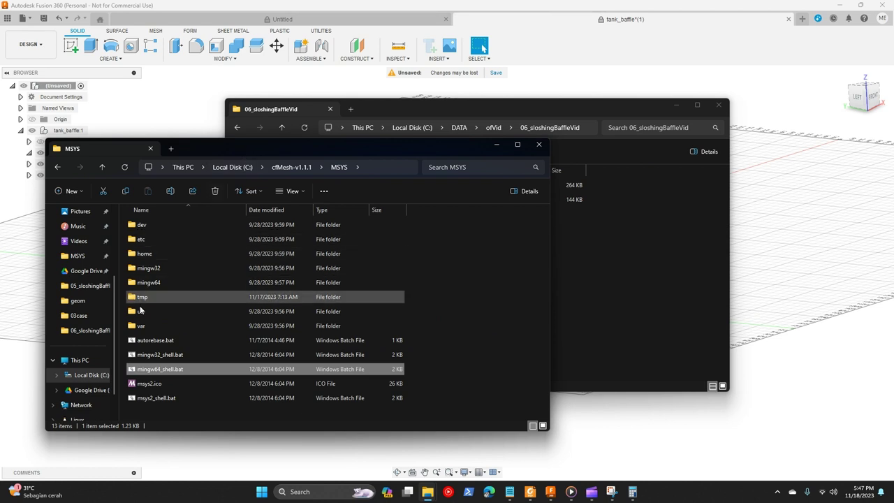
Go to the foamMesh folder inside the user's folder under MSYS home.
double_click(148, 255)
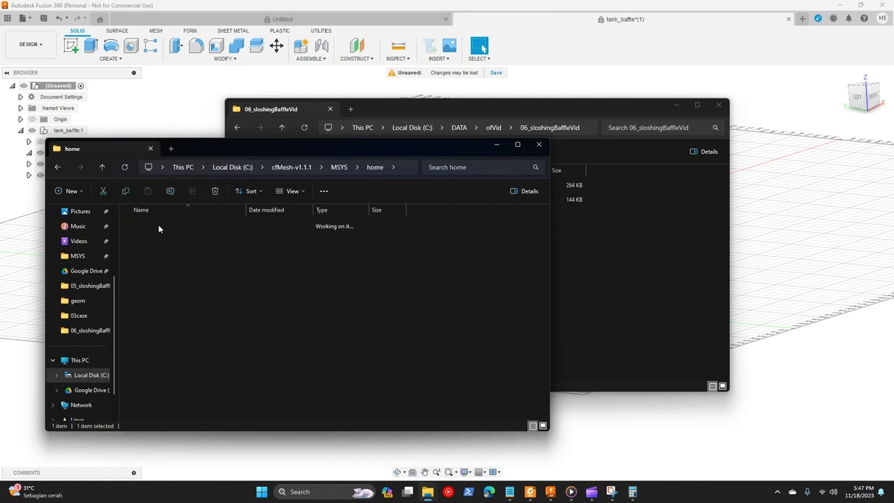
double_click(157, 224)
double_click(156, 224)
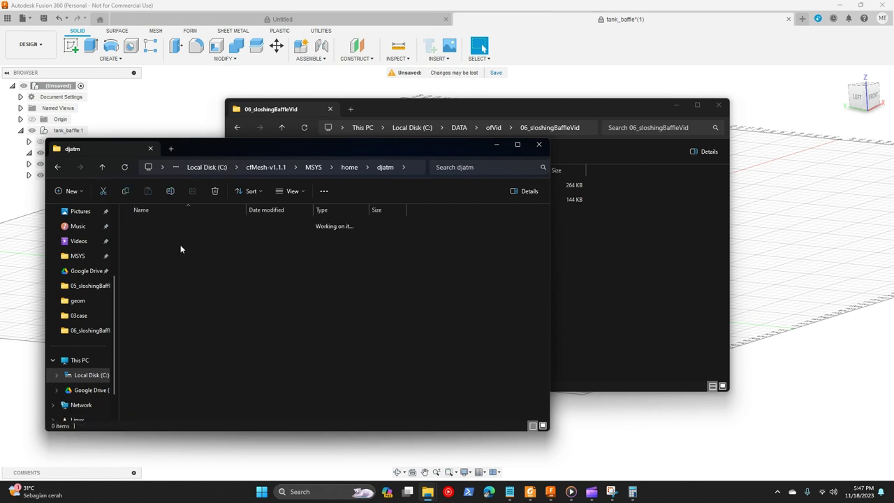
Create a new folder named 11_sloshingVidMesh in foamMesh.
right_click(184, 384)
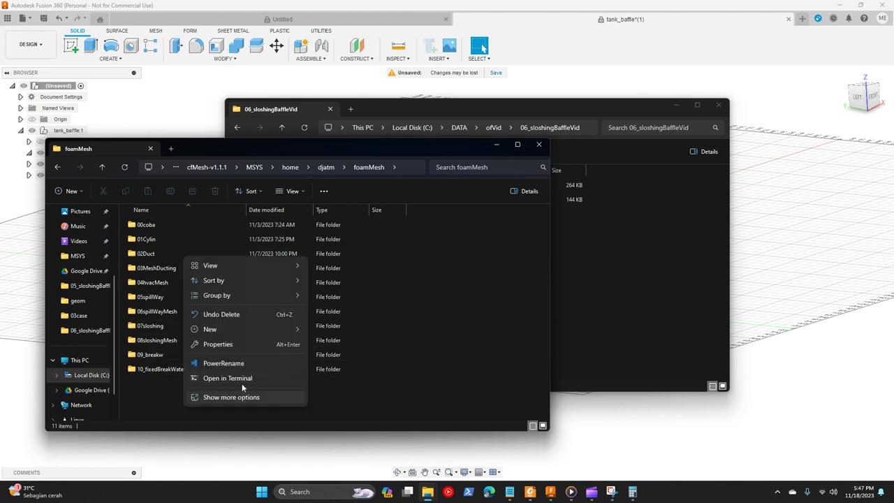
mouse_move(298, 327)
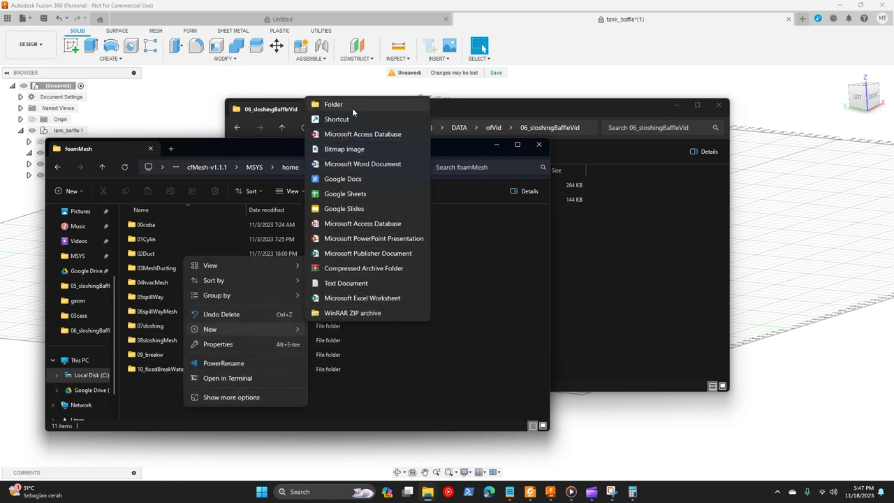
click(352, 107)
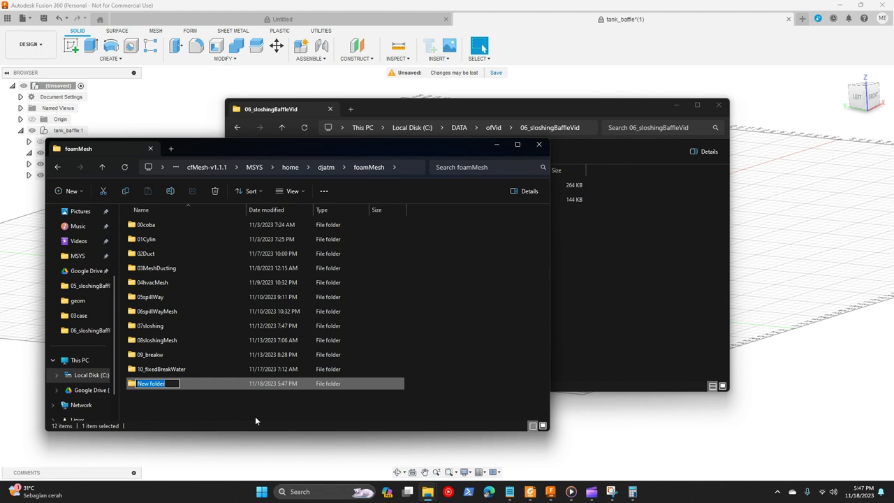
text(11_)
text(sloshingVidMesh)
key(Return)
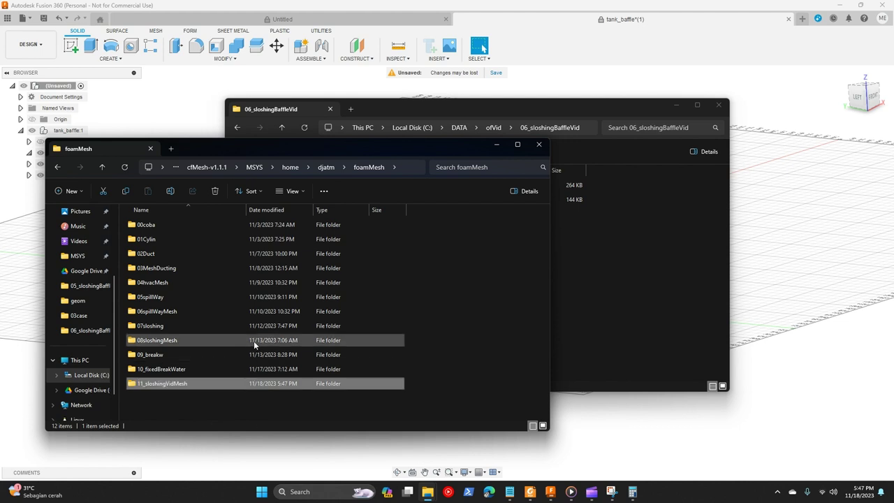
Go back up to cfMesh-v1.1.1 and open the elbow_90degree case under cfMesh, tutorials, cartesianMesh.
click(324, 167)
click(314, 167)
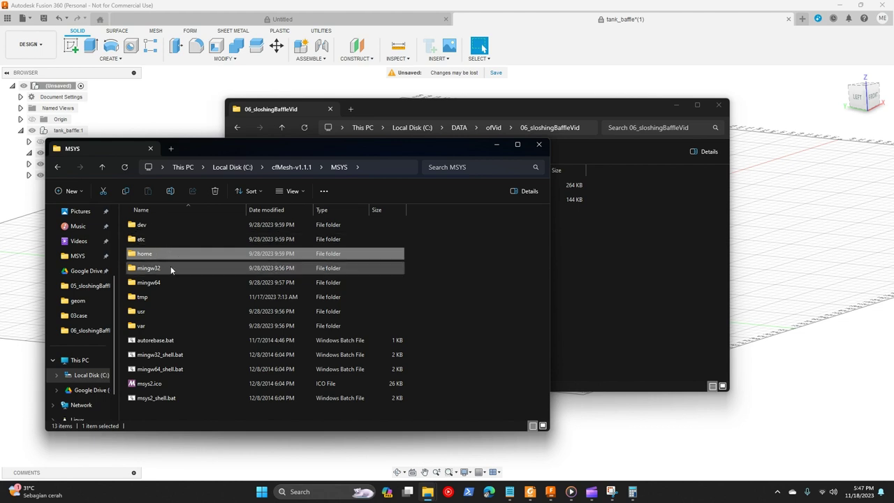
click(306, 167)
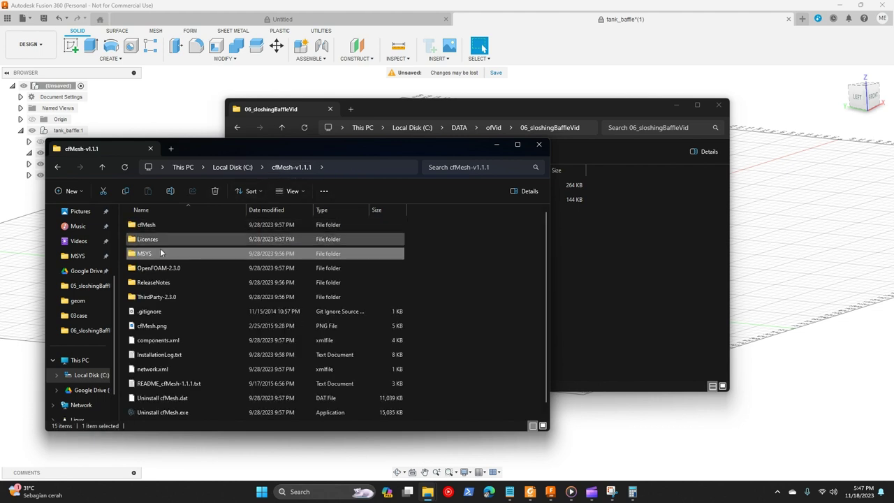
double_click(152, 225)
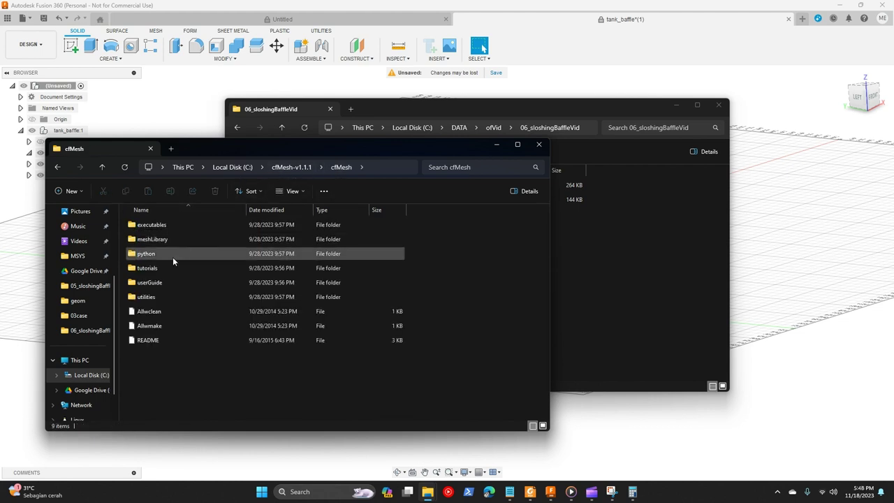
double_click(149, 269)
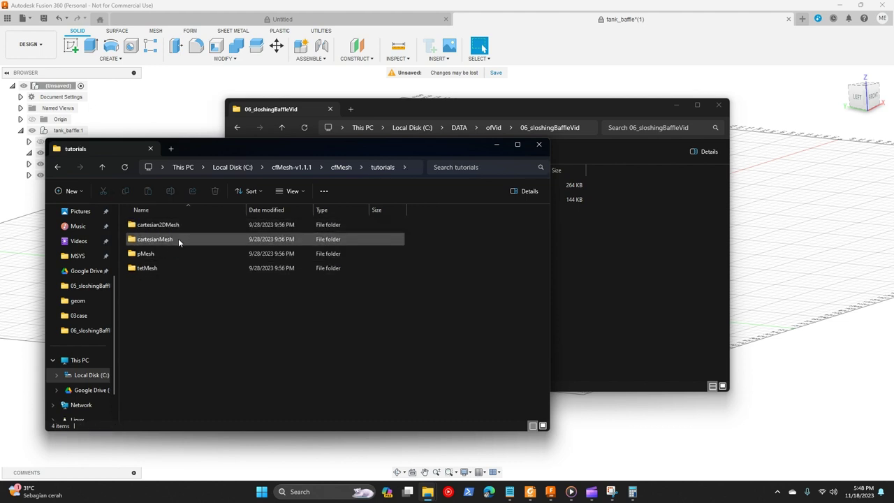
click(148, 253)
double_click(175, 239)
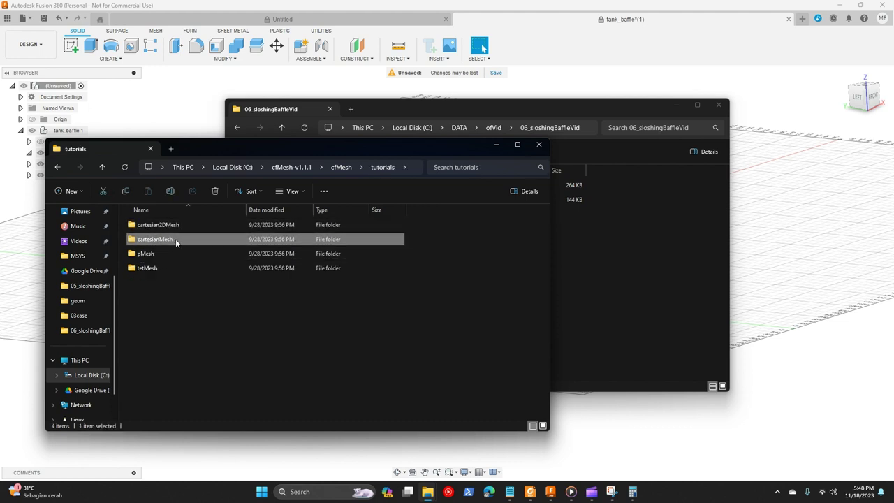
click(172, 254)
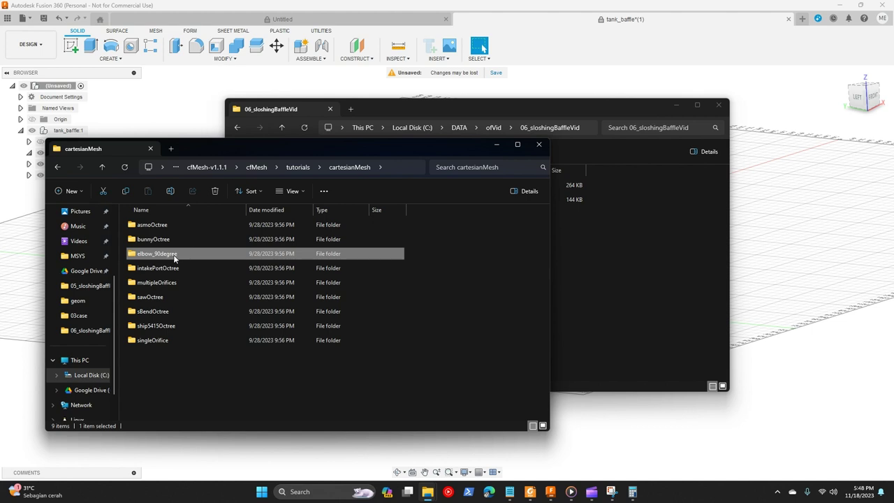
double_click(174, 257)
Copy the 0, constant and system folders of the elbow_90degree case and return to the cartesianMesh folder.
click(160, 224)
shift+click(155, 255)
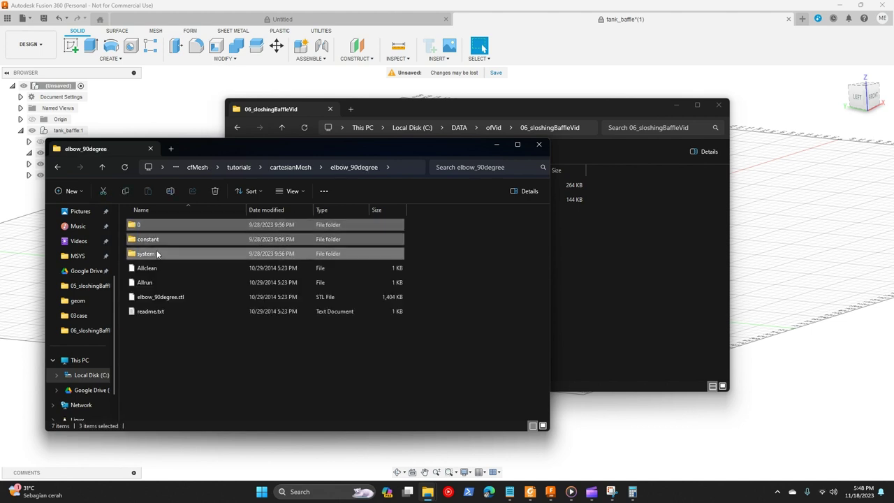
click(283, 169)
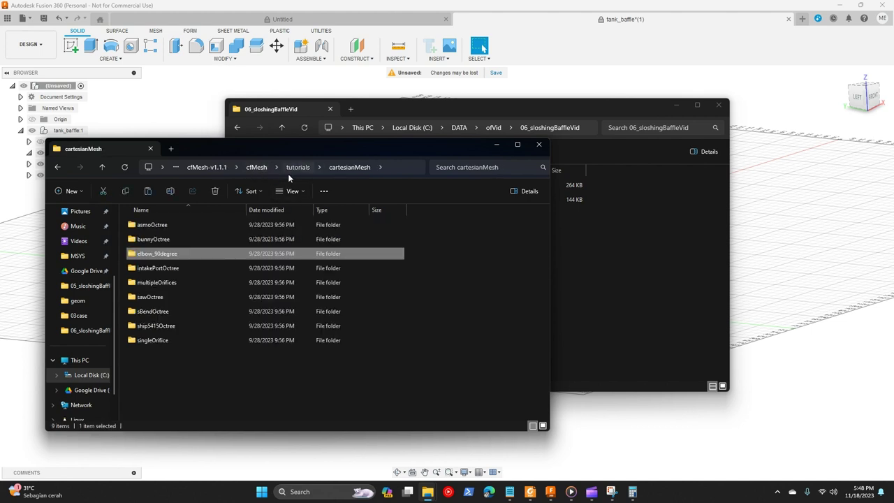
Go back up from cartesianMesh through the tutorials and cfMesh folders to cfMesh-v1.1.1.
click(296, 167)
click(294, 167)
click(293, 167)
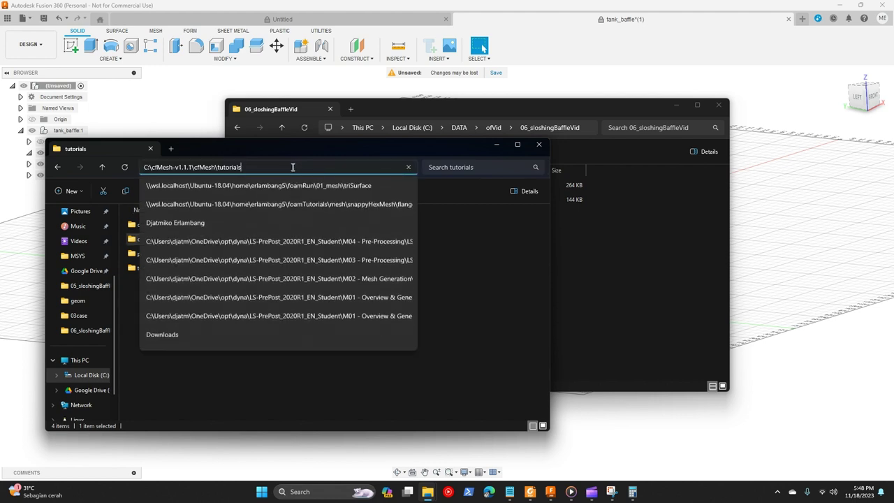
click(444, 276)
click(337, 169)
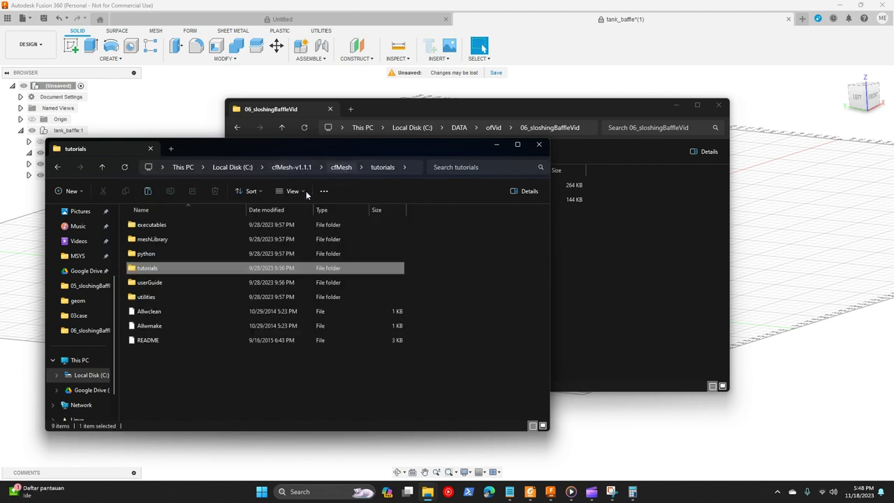
click(304, 170)
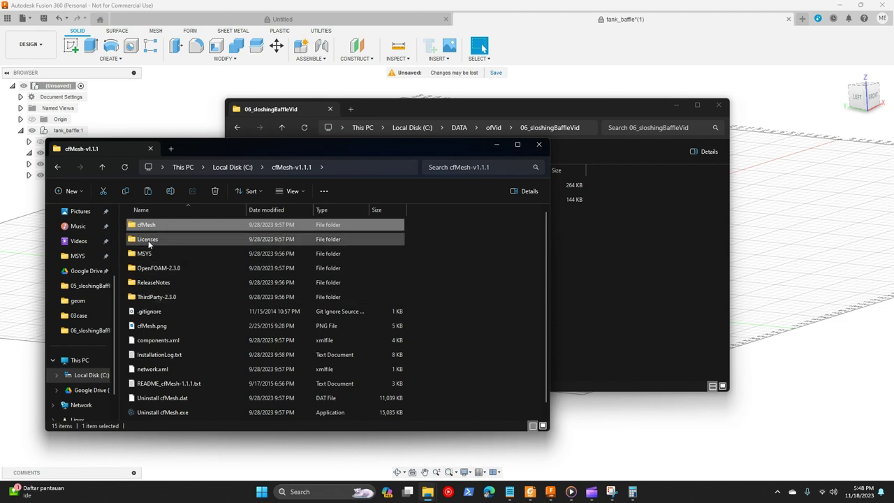
Open 11_sloshingVidMesh in foamMesh, inside the user's folder under MSYS home, and paste the copied 0, constant and system folders.
double_click(144, 253)
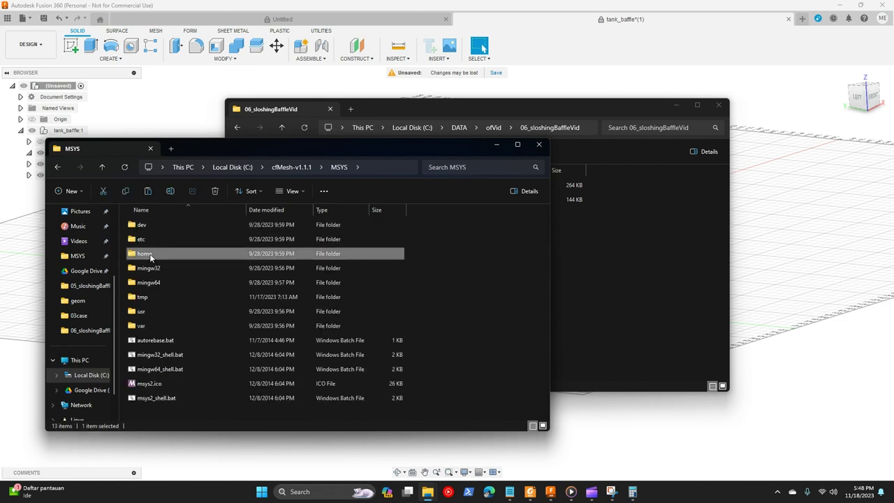
double_click(155, 254)
double_click(164, 227)
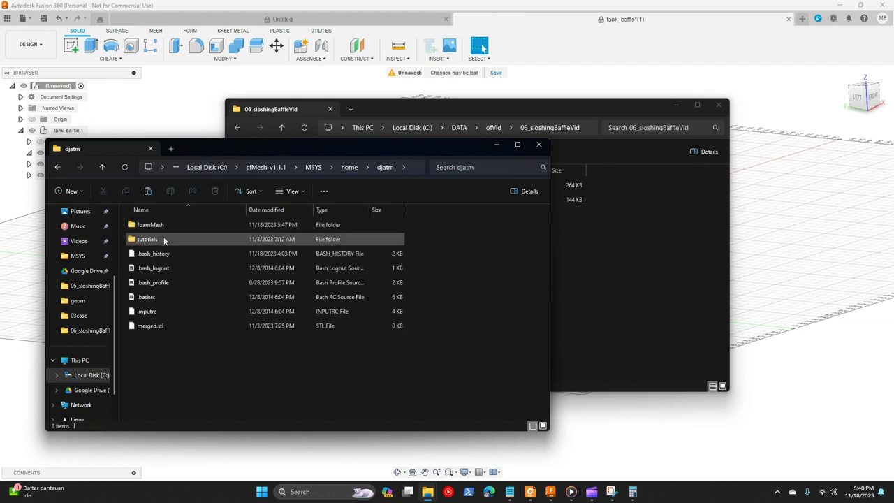
double_click(171, 225)
double_click(168, 383)
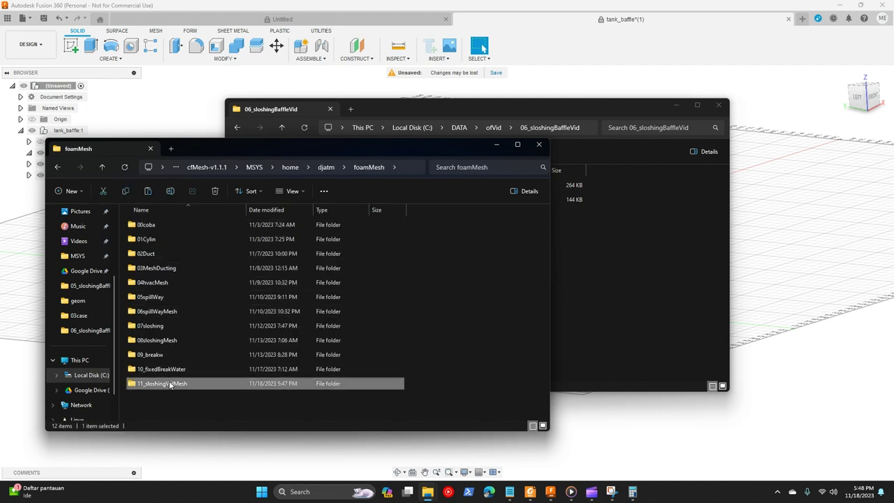
click(197, 295)
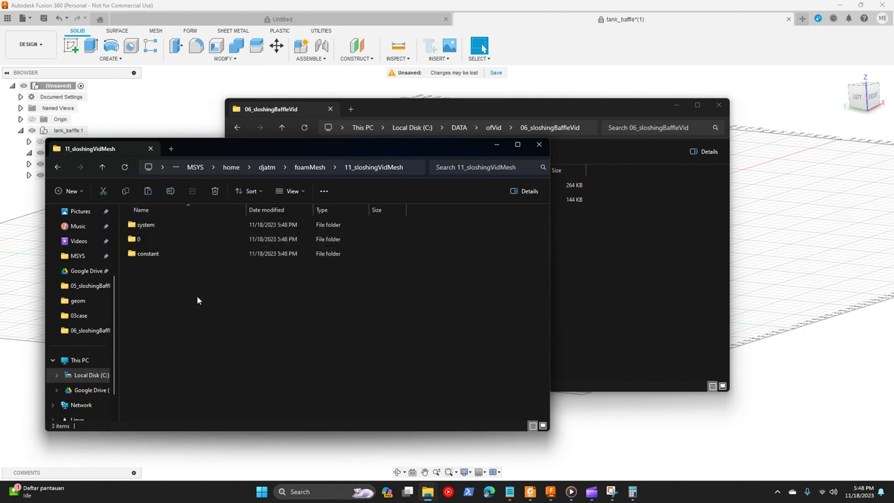
Copy tank_wall.stl and baffles.stl from the 06_sloshingBaffleVid folder into 11_sloshingVidMesh.
click(594, 260)
drag(407, 109, 552, 124)
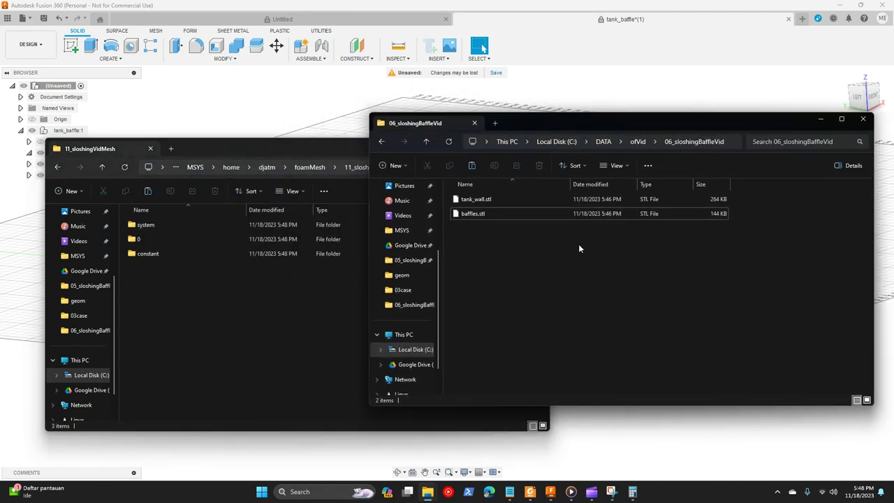
click(489, 212)
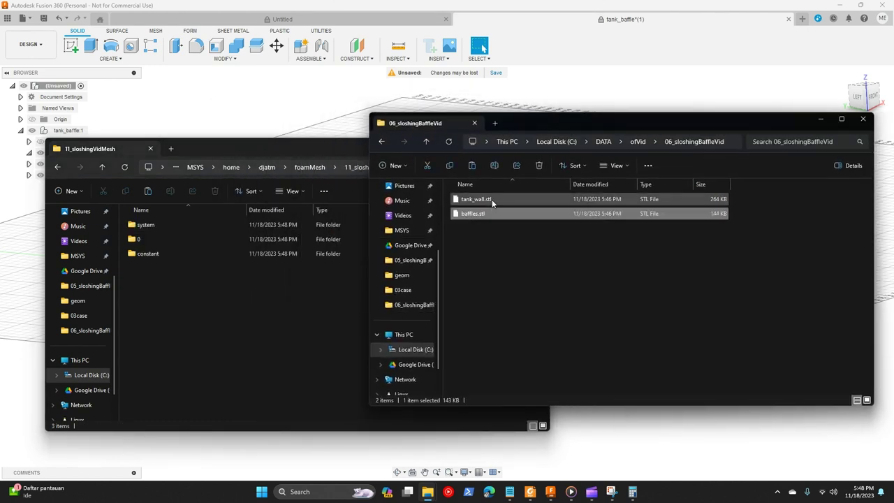
shift+click(492, 199)
drag(500, 211, 210, 325)
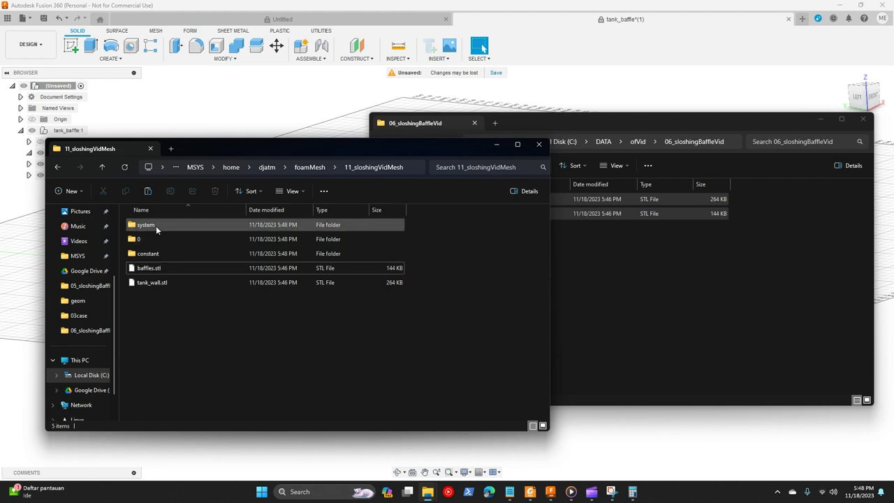
Open the meshDict file from the system folder of 11_sloshingVidMesh in Notepad and view its mesh settings.
double_click(155, 226)
right_click(159, 267)
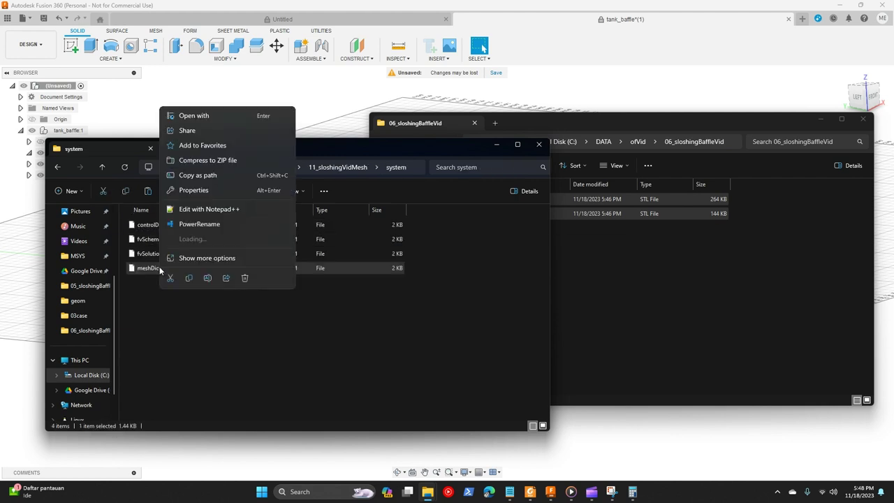
click(194, 101)
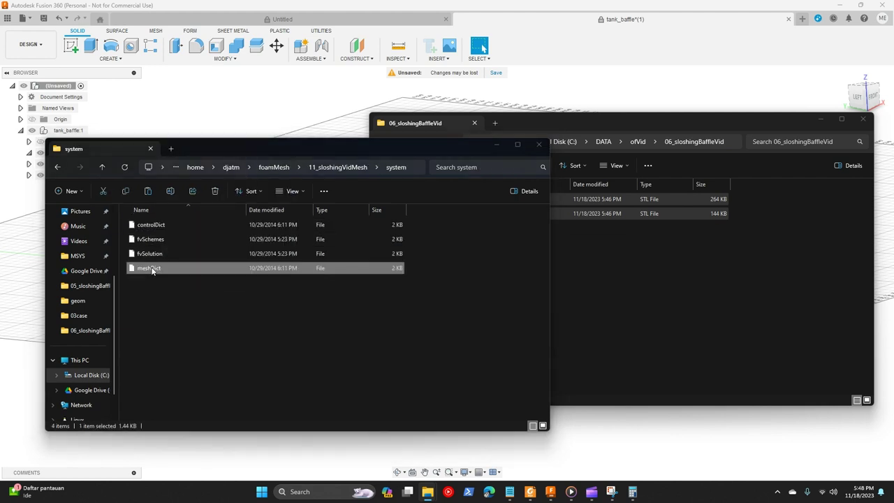
double_click(423, 203)
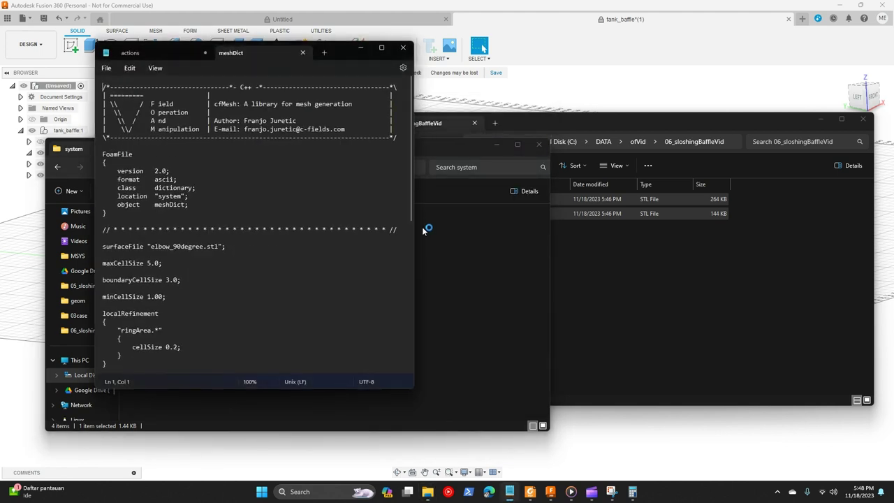
drag(346, 57, 424, 95)
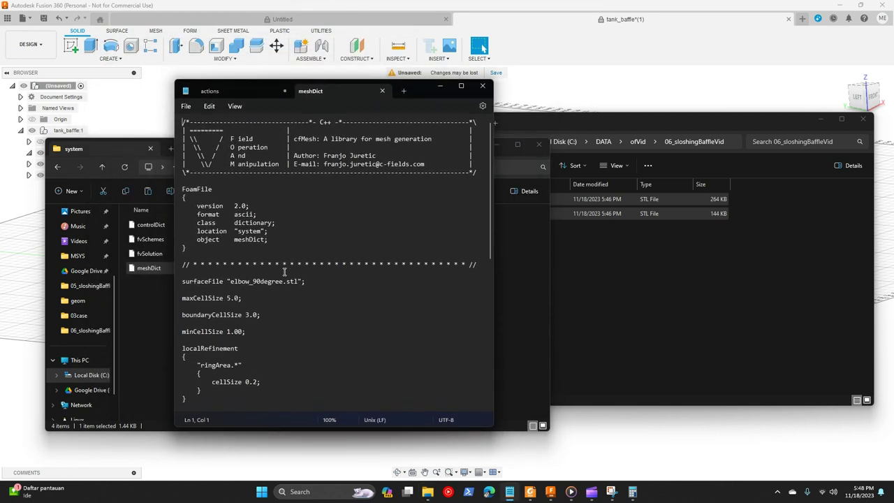
scroll(265, 190, down, 2)
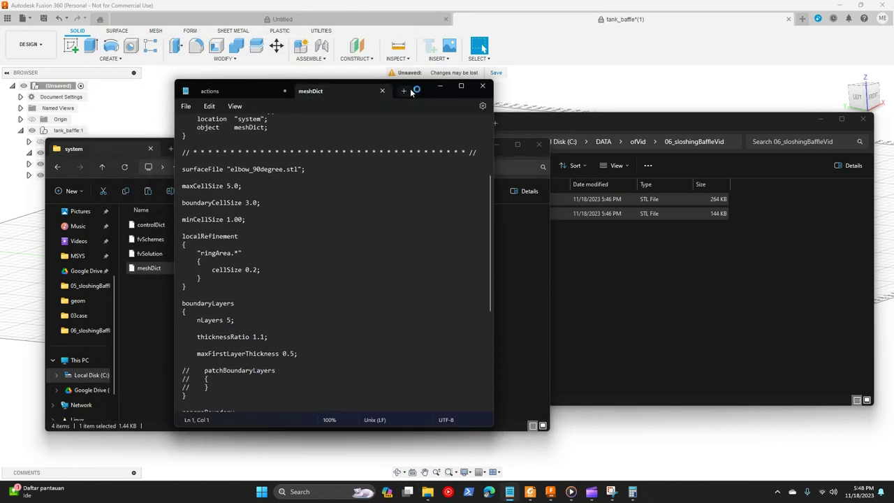
Check the STL file names in 11_sloshingVidMesh and set surfaceFile in meshDict to "tank_wall.stl".
drag(405, 89, 643, 96)
click(352, 167)
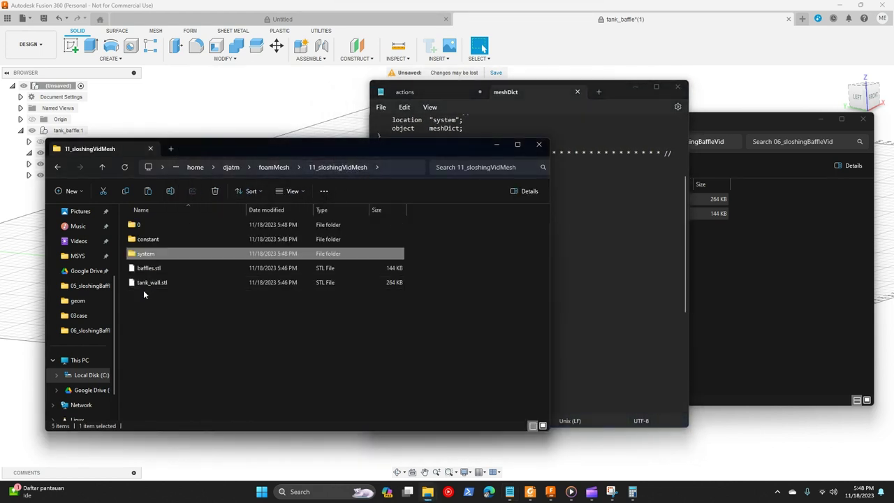
click(566, 274)
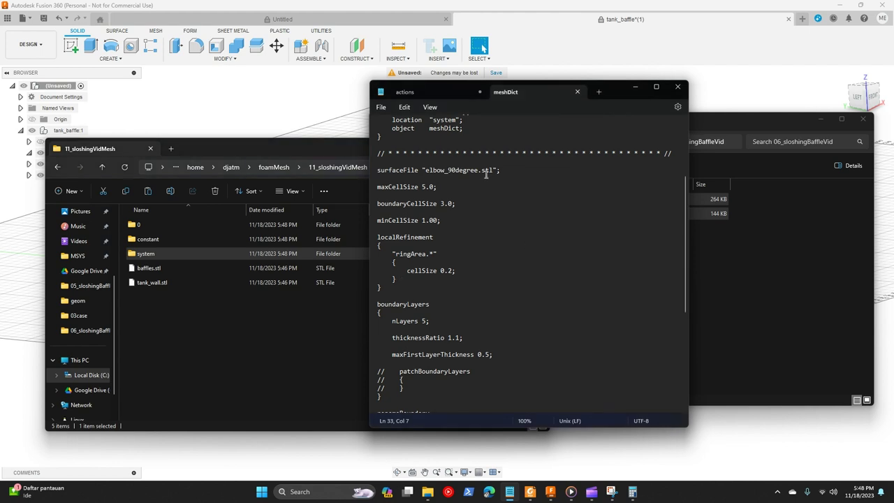
drag(479, 170, 423, 170)
text(tank_wall)
scroll(454, 230, down, 2)
scroll(419, 237, up, 3)
Move the meshDict window aside and open the earlier 05_sloshingBaffle case folder in ofVid.
click(299, 336)
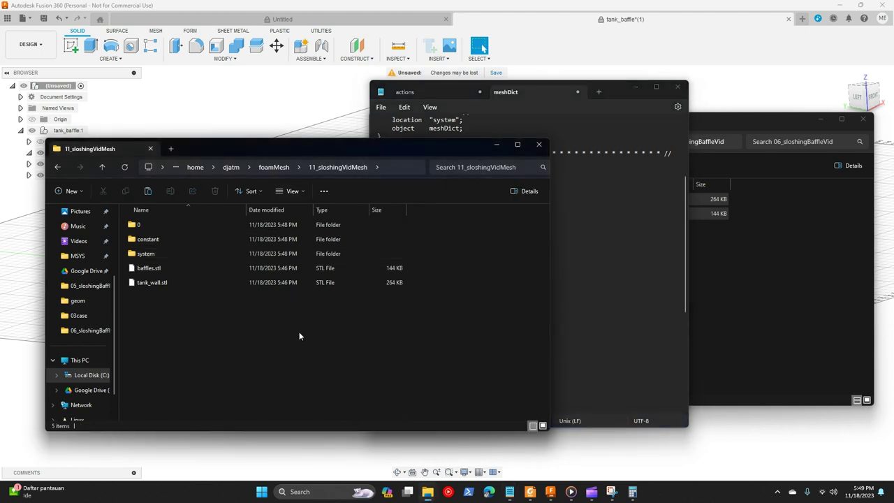
drag(648, 84, 357, 83)
click(857, 307)
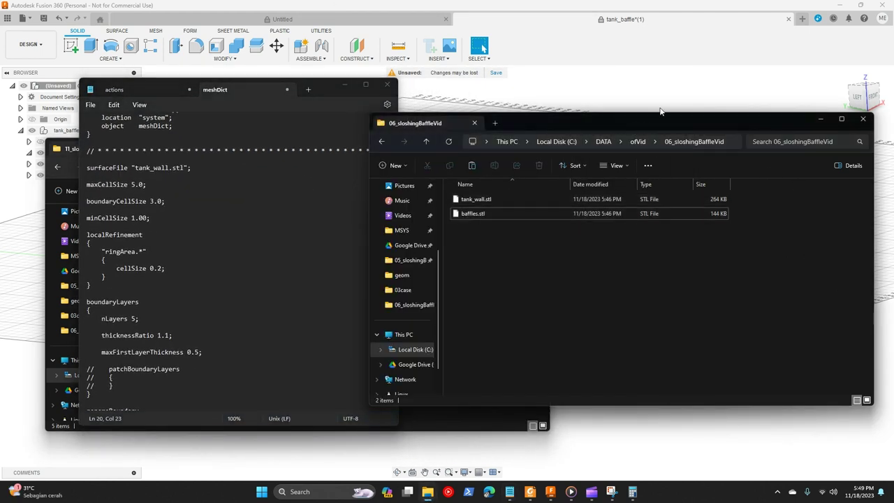
click(637, 141)
double_click(530, 270)
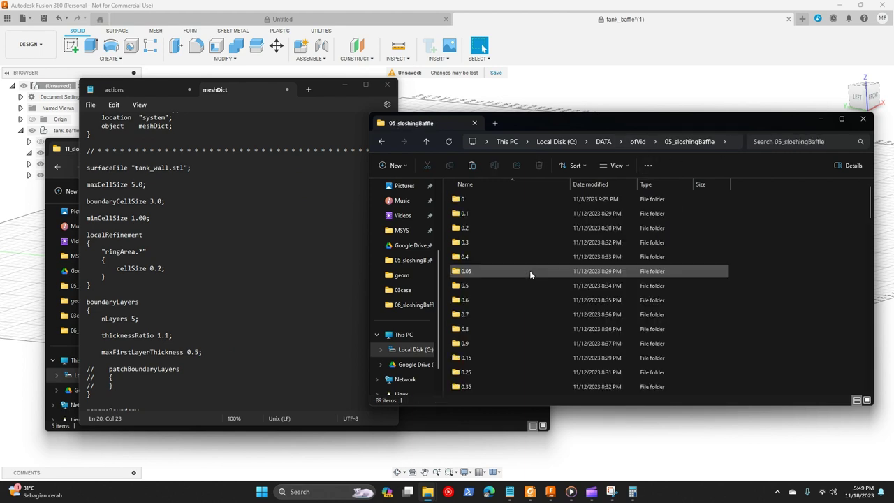
Open the meshDict file from the system folder of the earlier 08sloshingMesh case in Notepad++ as a reference.
click(54, 152)
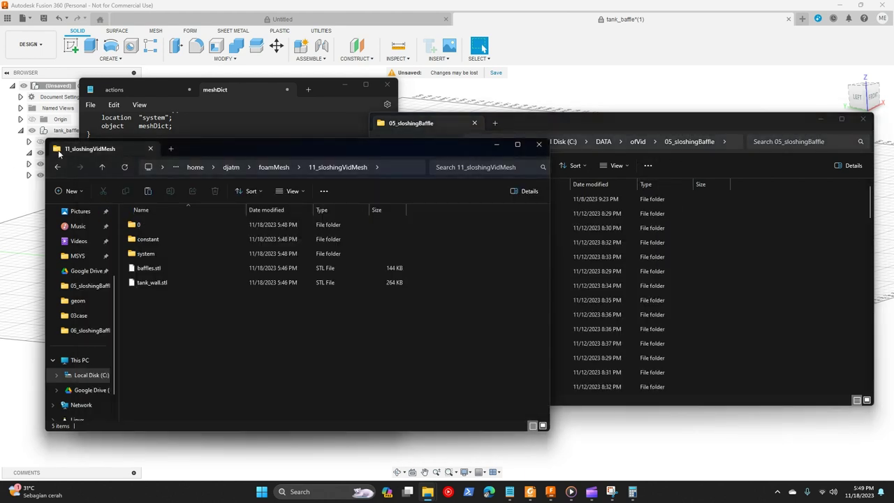
click(273, 168)
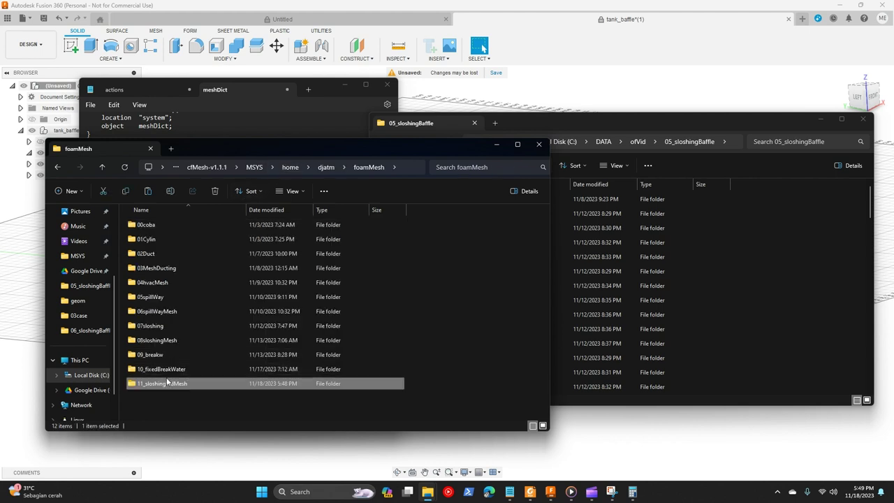
double_click(178, 341)
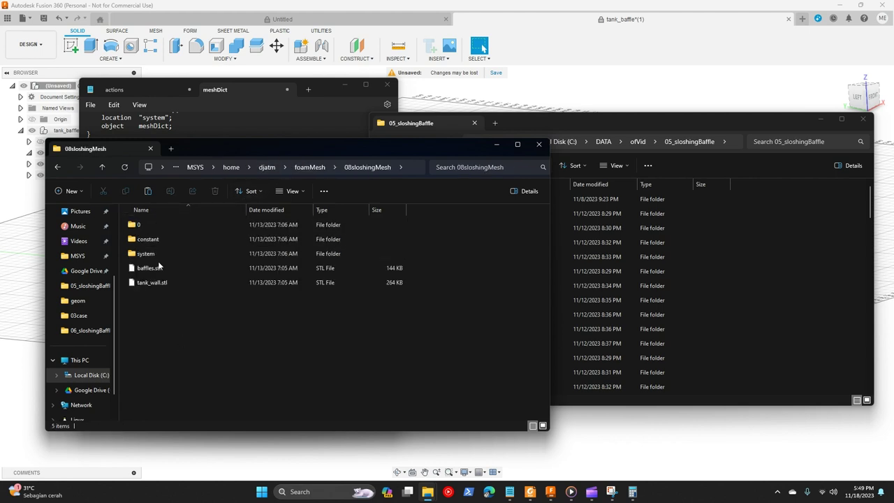
click(159, 239)
double_click(163, 253)
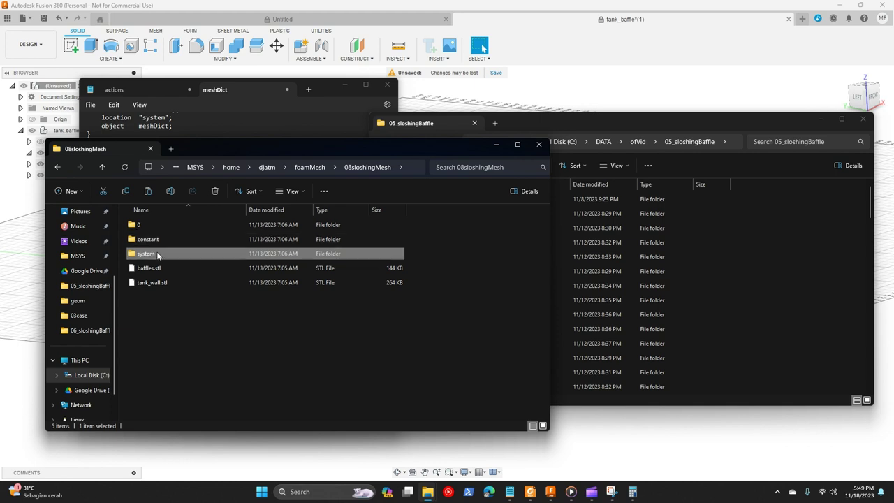
click(157, 268)
right_click(166, 269)
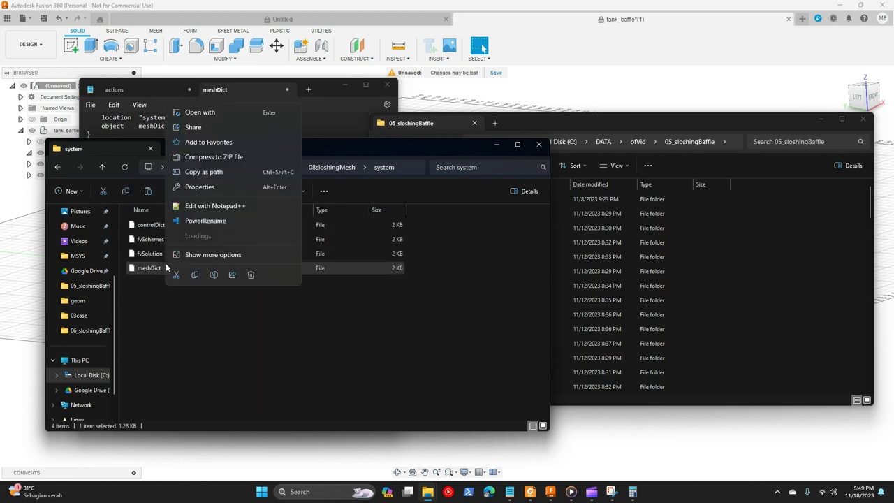
click(211, 192)
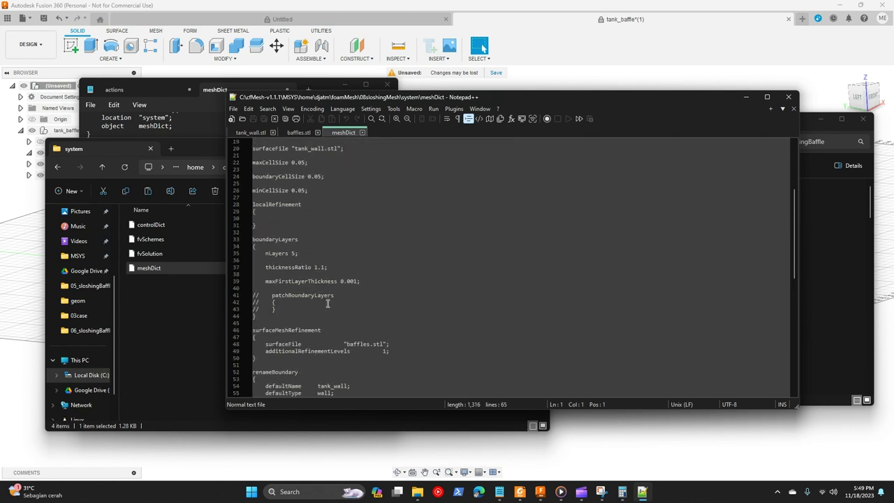
Examine the cell size, boundary layer, surface refinement and boundary naming entries of the reference meshDict, and close it.
scroll(336, 259, up, 1)
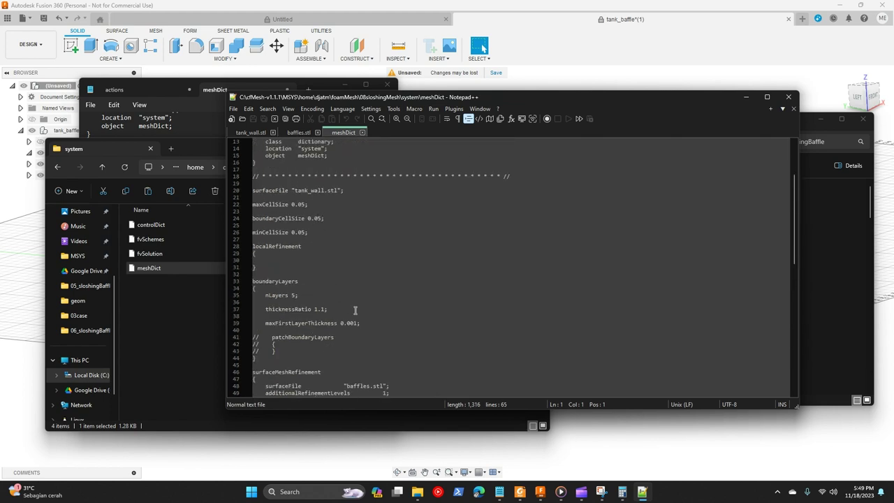
scroll(356, 313, down, 2)
scroll(417, 324, down, 3)
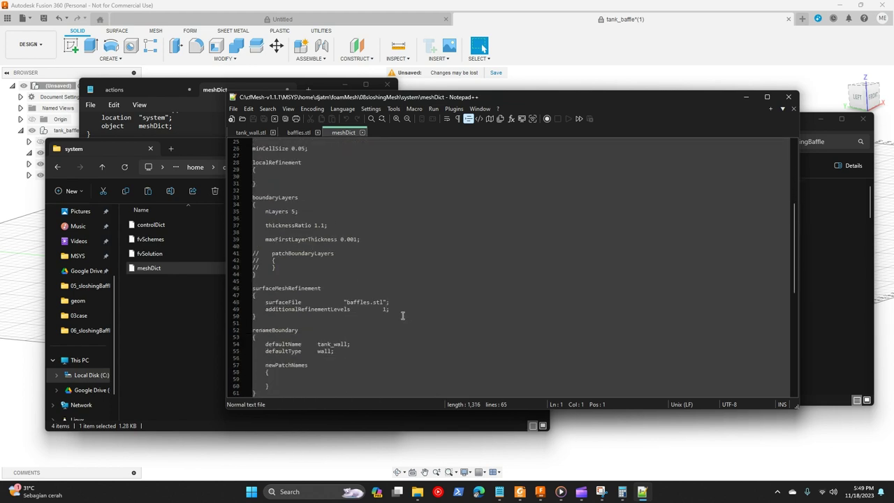
scroll(408, 318, up, 4)
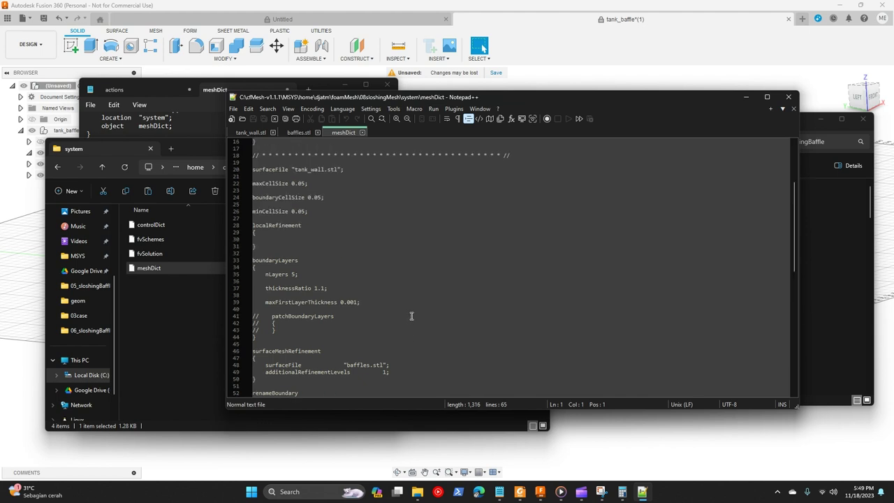
click(789, 96)
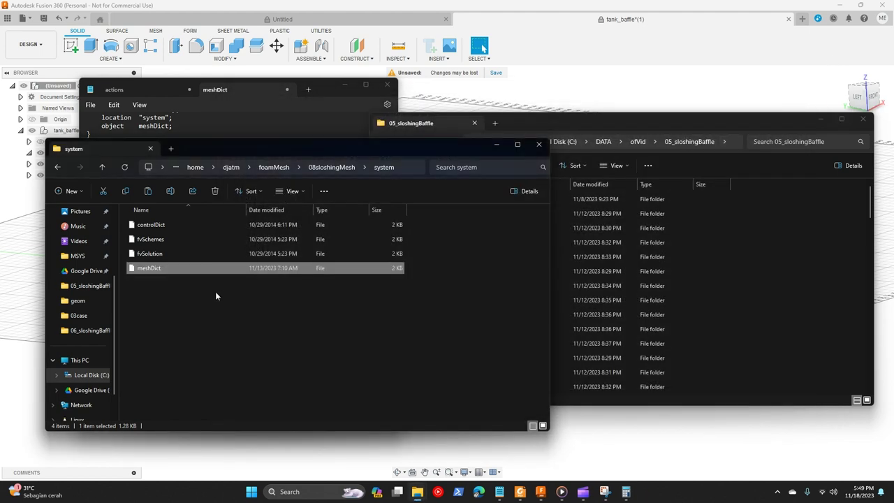
Set maxCellSize, boundaryCellSize and minCellSize to 0.05 in the meshDict of the new case.
click(282, 125)
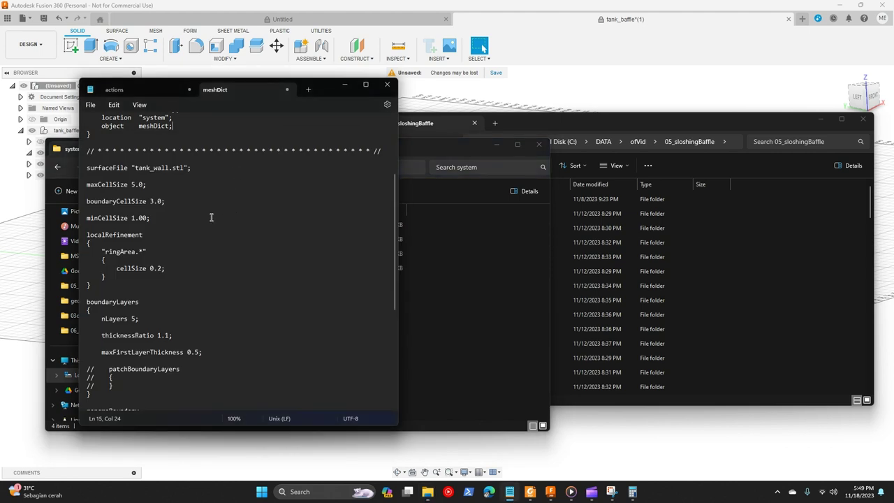
double_click(139, 184)
text(0)
double_click(157, 201)
text(0.)
mouse_move(150, 201)
mouse_down()
mouse_move(164, 201)
mouse_move(135, 218)
mouse_move(144, 217)
mouse_up()
text(0.05)
Delete the ringArea block from localRefinement and set maxFirstLayerThickness under boundaryLayers to 0.01.
drag(100, 251, 138, 280)
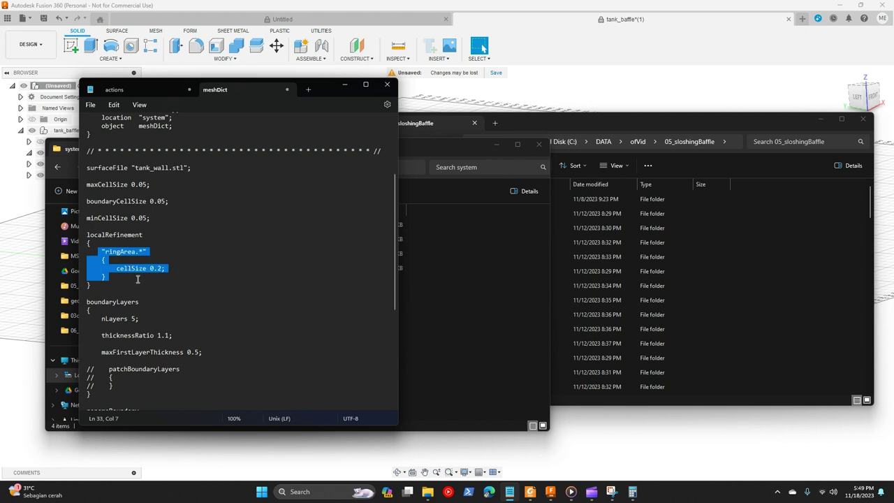
key(BackSpace)
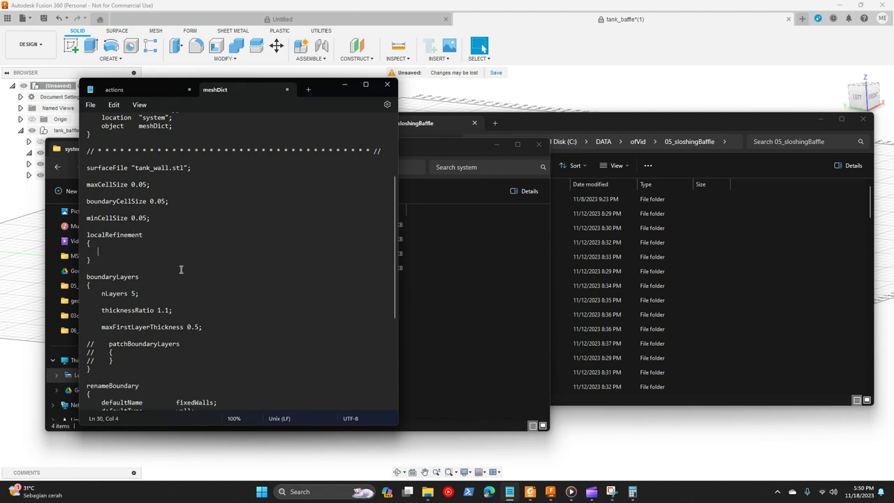
scroll(167, 279, down, 3)
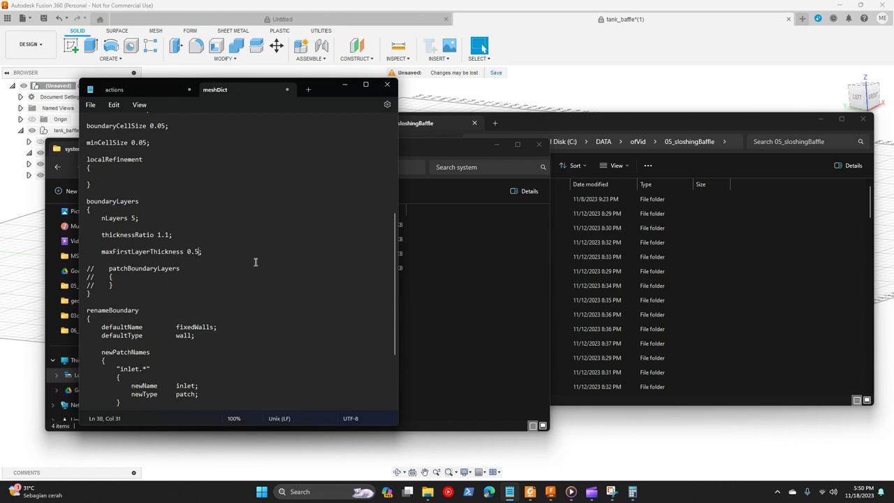
text(01)
scroll(176, 198, up, 1)
scroll(176, 199, up, 1)
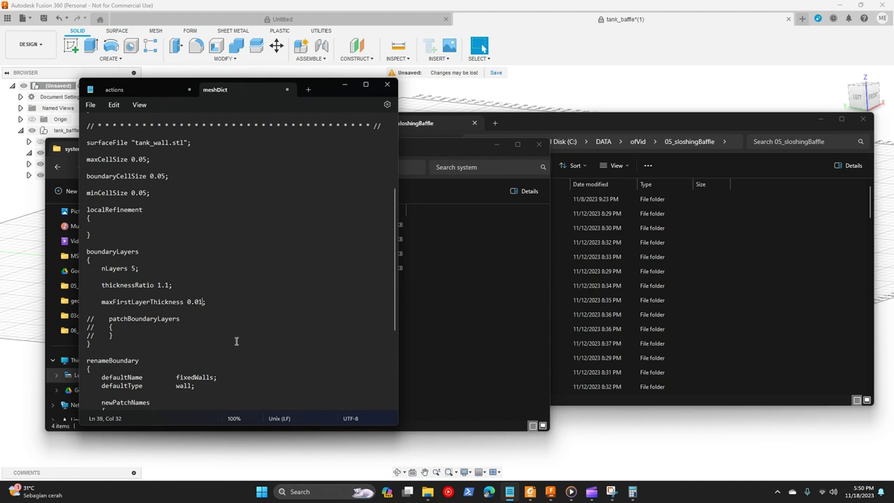
Delete the inlet and outlet entries from the newPatchNames block under renameBoundary in the meshDict.
scroll(224, 337, down, 2)
scroll(217, 340, up, 2)
scroll(207, 336, down, 5)
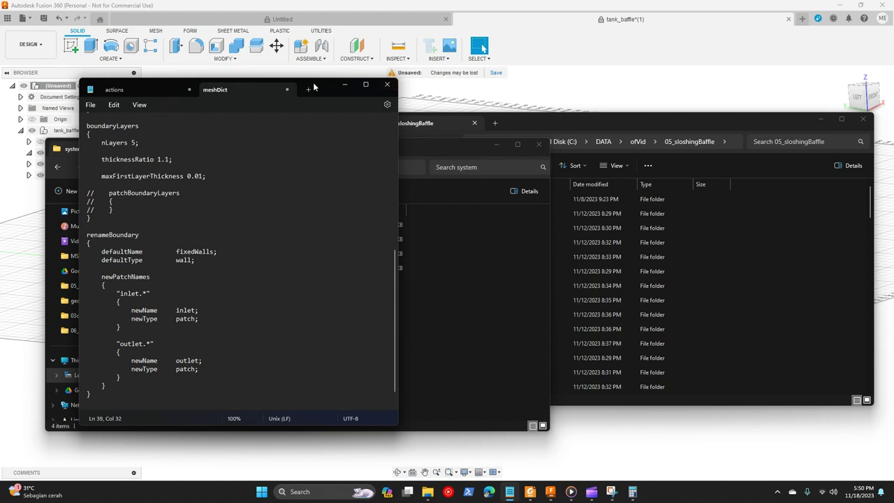
drag(324, 82, 415, 66)
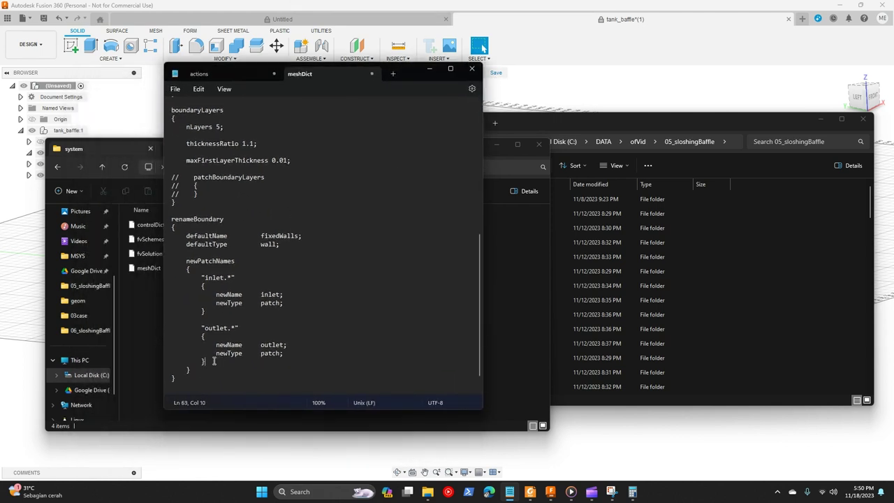
drag(210, 365, 171, 280)
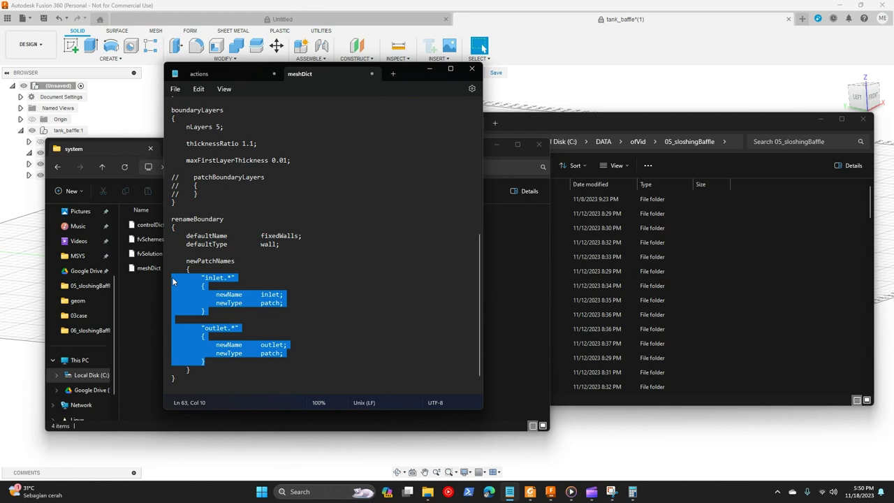
key(Delete)
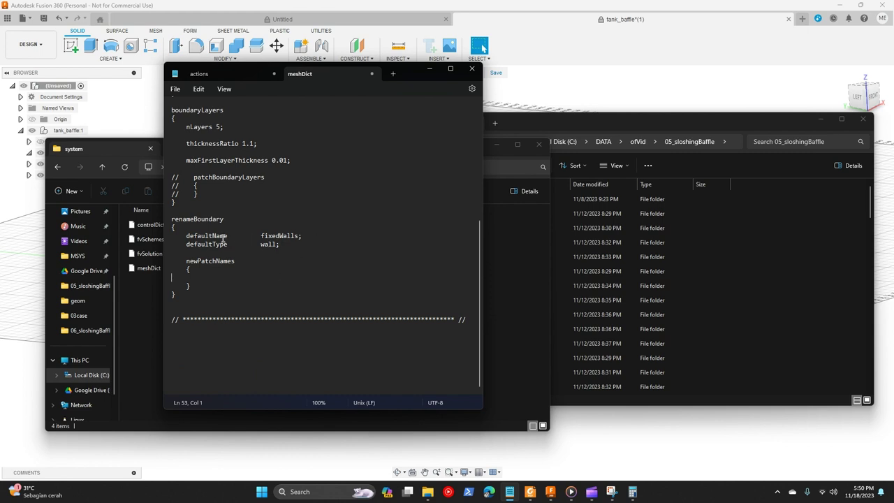
Set the defaultName under renameBoundary to tank_wall.
scroll(266, 264, up, 4)
scroll(271, 335, down, 2)
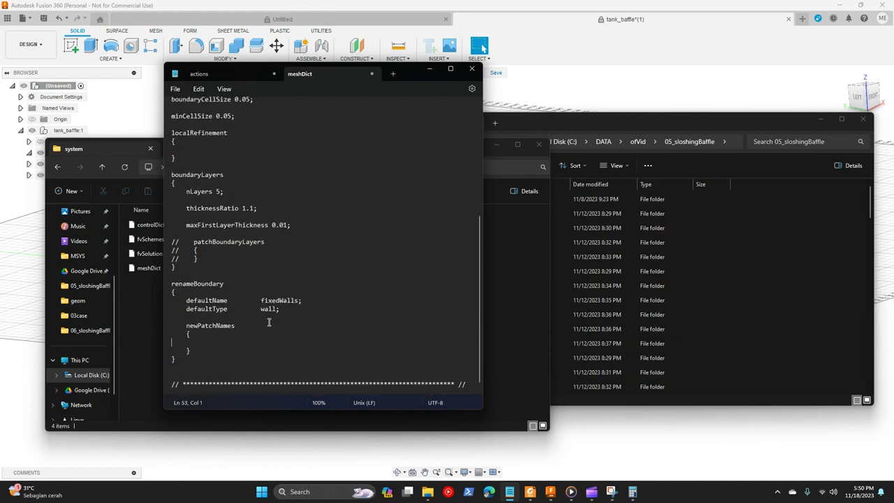
drag(261, 298, 298, 299)
text(tank)
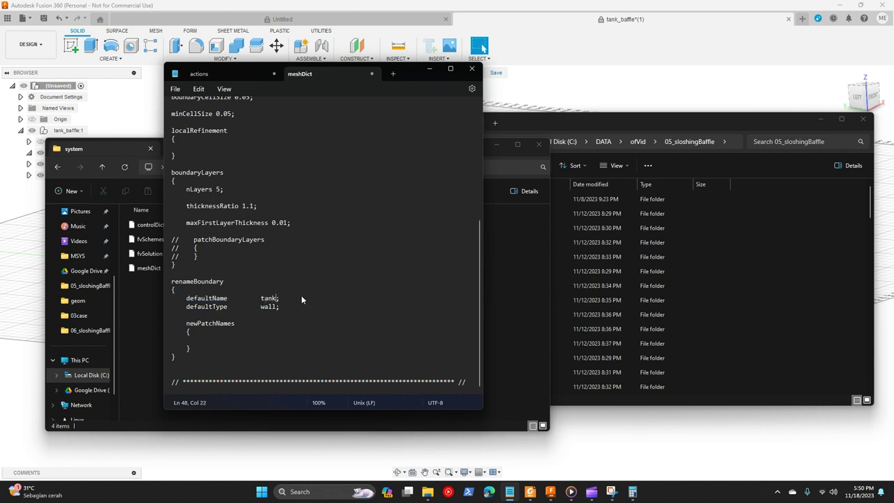
text(_wall)
scroll(224, 328, up, 7)
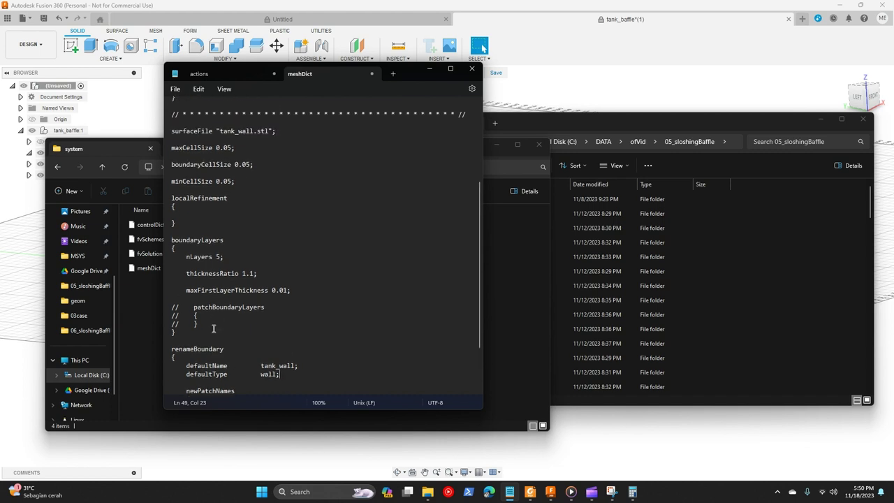
scroll(232, 231, down, 3)
click(198, 221)
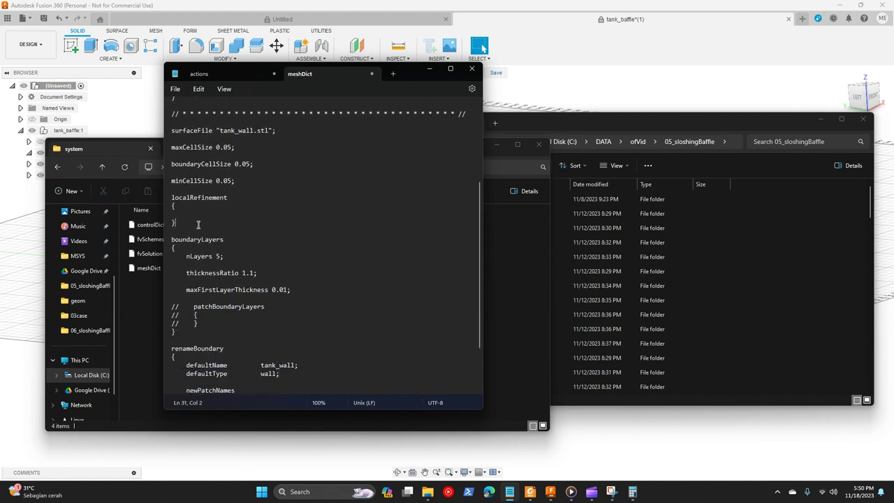
key(Return)
key(Return)
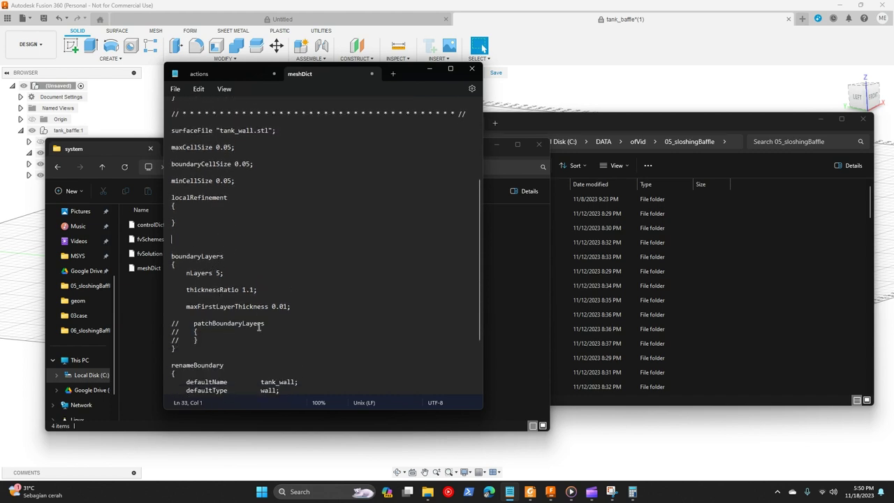
key(BackSpace)
key(BackSpace)
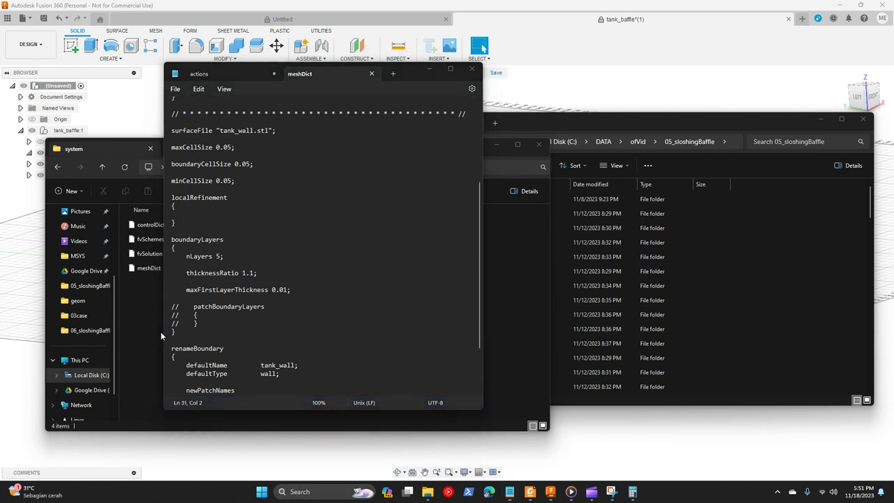
Go up to the 08sloshingMesh case folder and create an empty text document there named meshing_sloshing.foam.
click(120, 301)
click(353, 171)
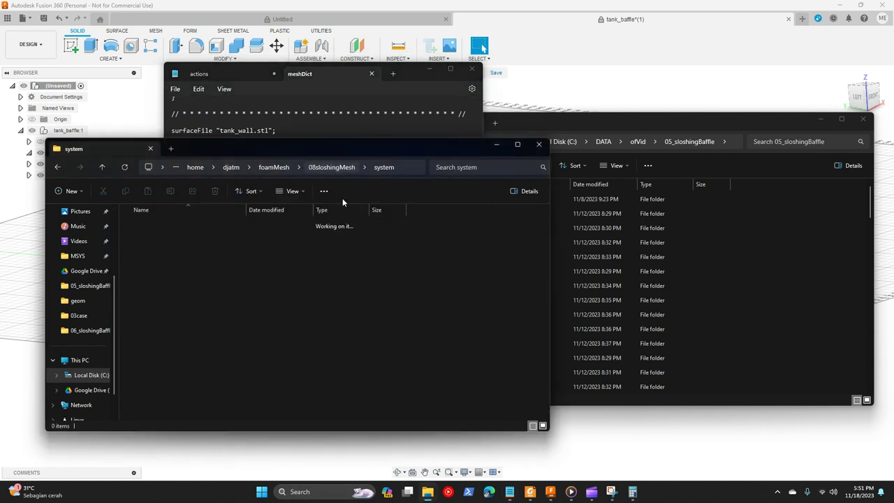
right_click(216, 314)
click(419, 333)
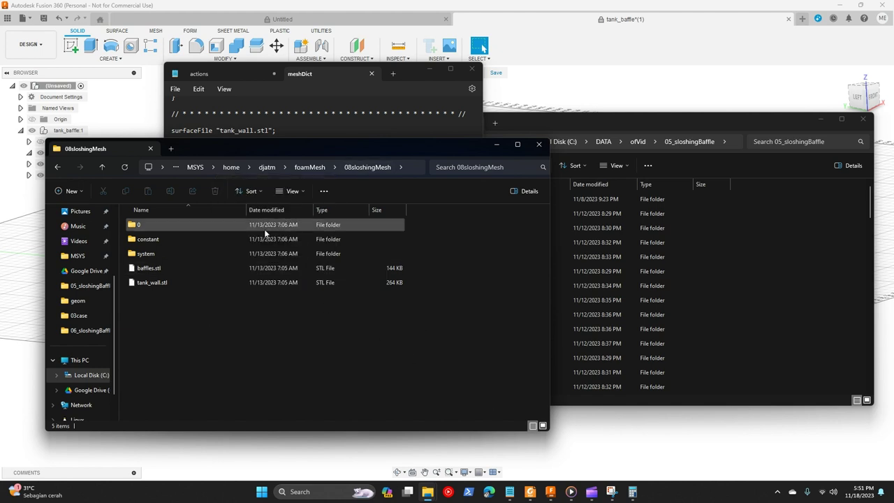
right_click(215, 320)
mouse_move(300, 268)
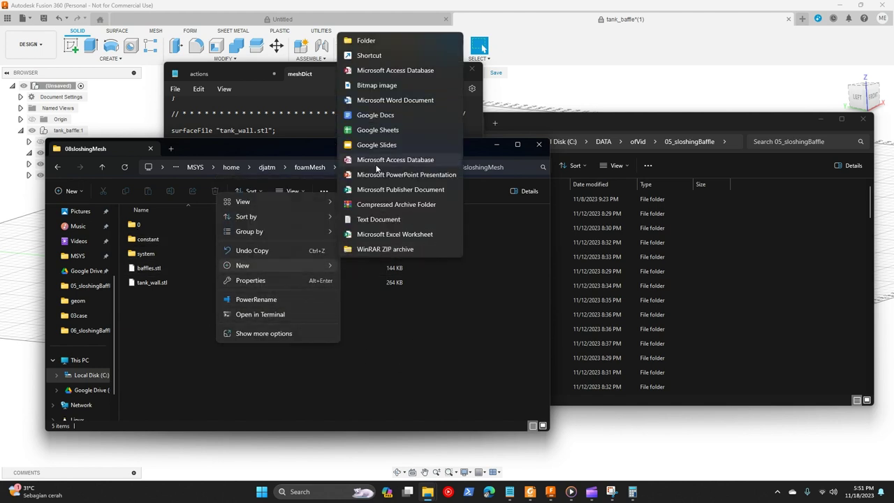
click(391, 219)
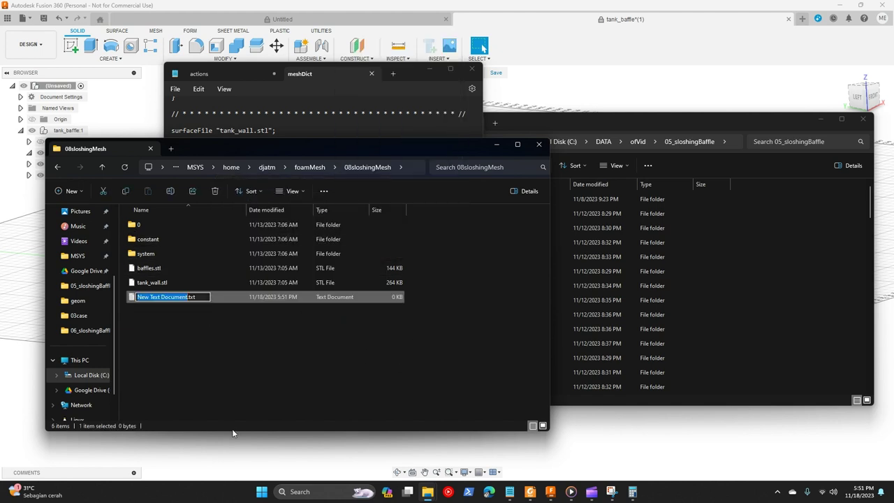
text(meshing)
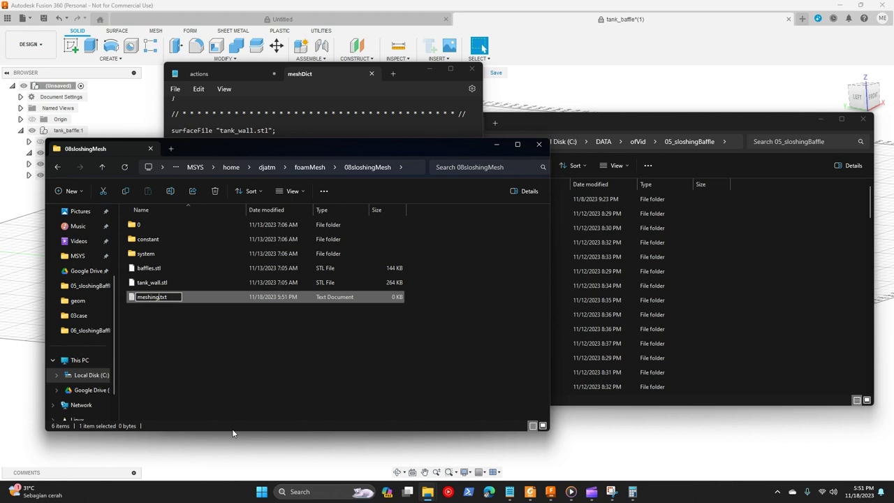
text(_sloshing.foam)
key(Return)
key(Return)
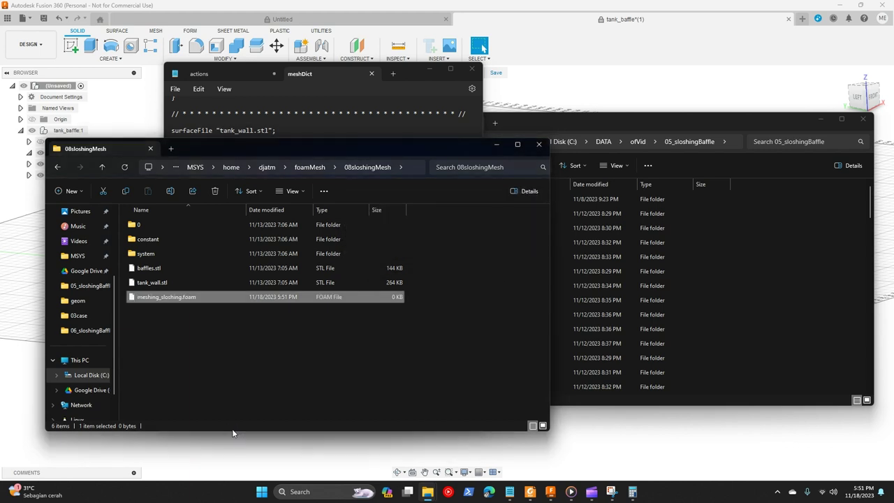
click(249, 312)
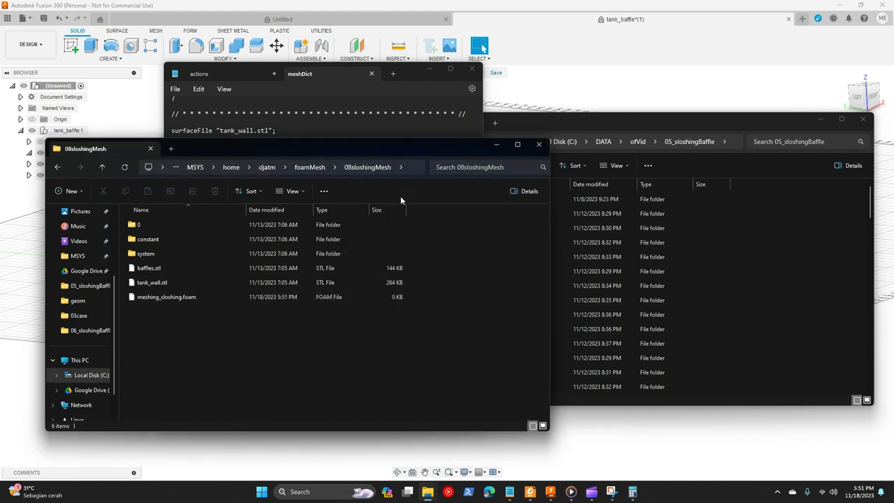
Search the installed apps for cfMesh and launch the cfMesh-v1.1.1 for Windows shell.
click(261, 491)
click(310, 487)
text(dfmesh-v1.1.1 for Windows)
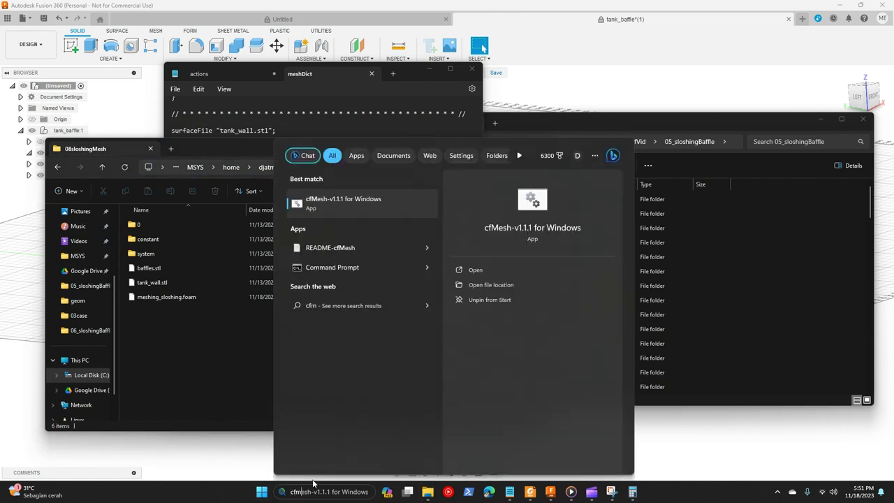
click(373, 205)
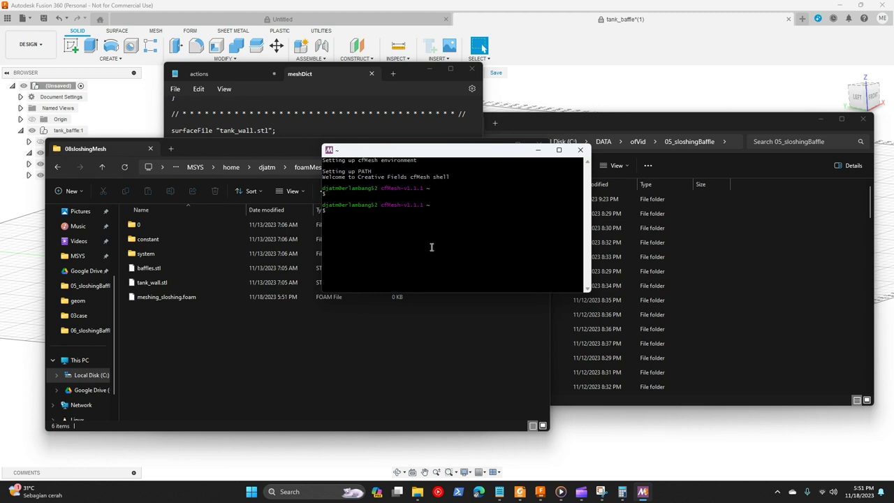
List the home directory in the cfMesh shell and change into foamMesh/11_sloshingVidMesh.
text(ls)
key(Return)
text(cd)
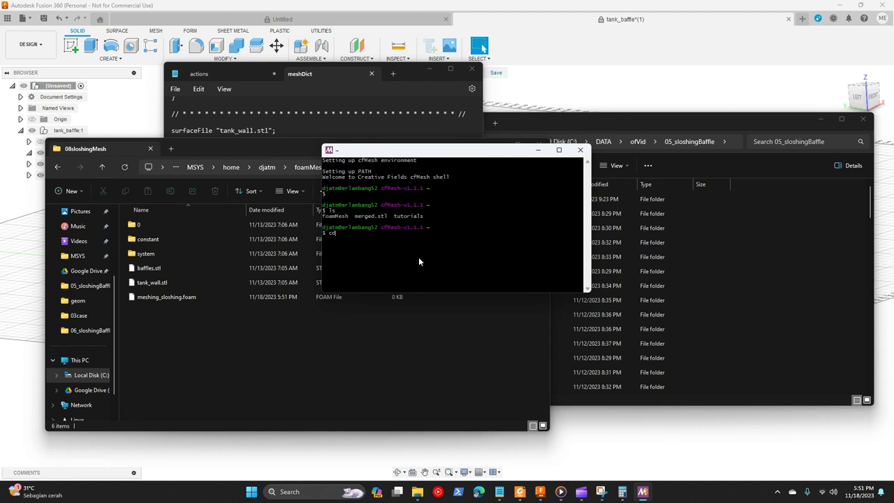
text( foa)
key(Tab)
key(Tab)
key(Tab)
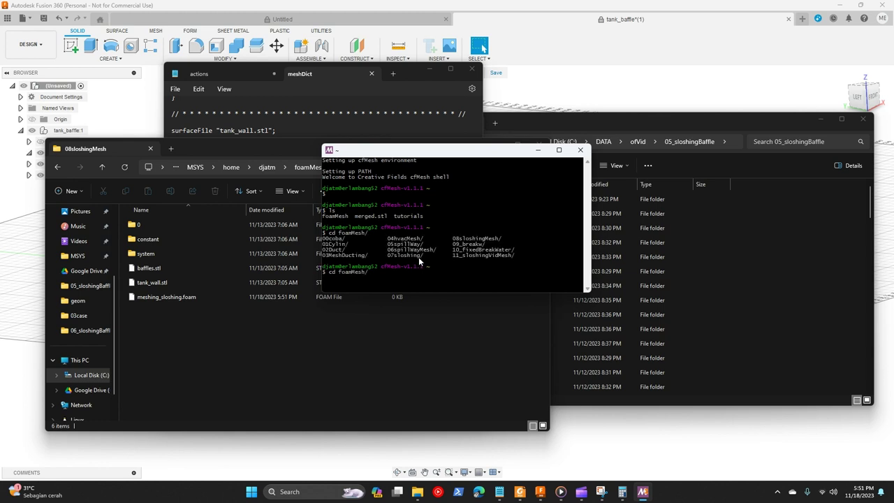
text(11)
key(Tab)
key(Return)
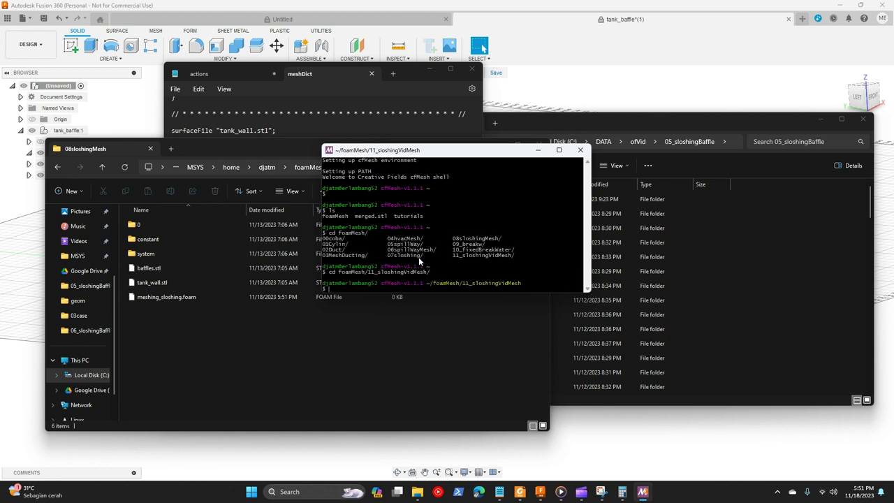
List the case contents and generate the mesh with cartesianMesh.exe.
text(ls)
key(Return)
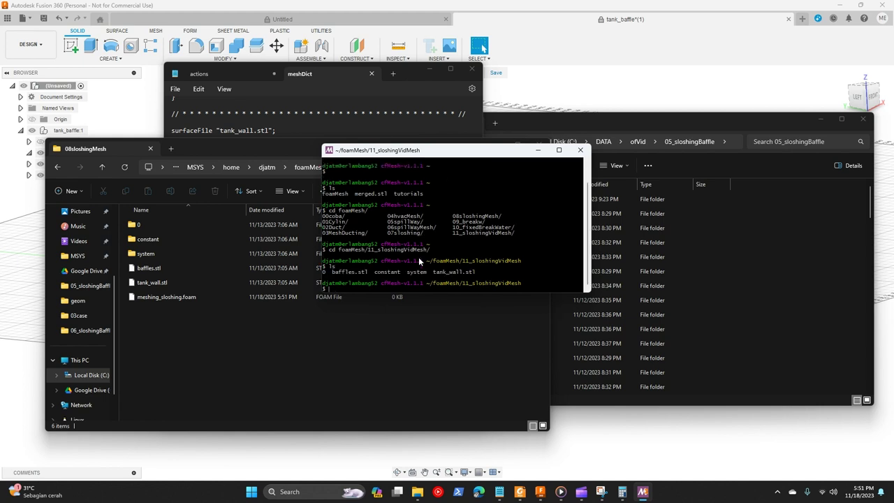
text(cartesianMesh.exe)
key(Return)
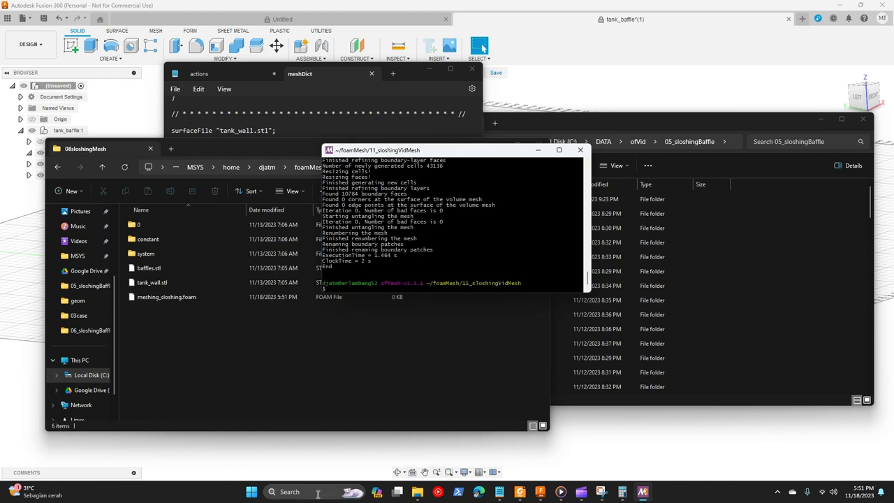
Launch ParaView 5.11.1 and bring up its Open File dialog.
click(354, 491)
text(para)
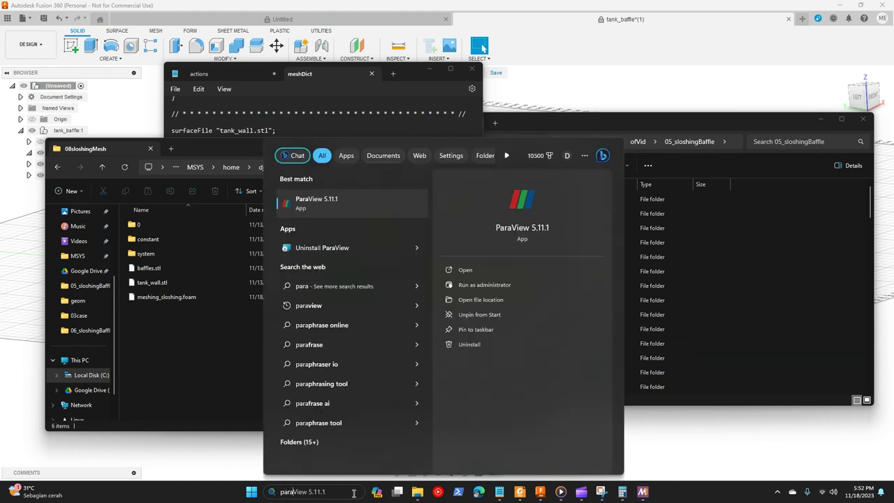
key(Escape)
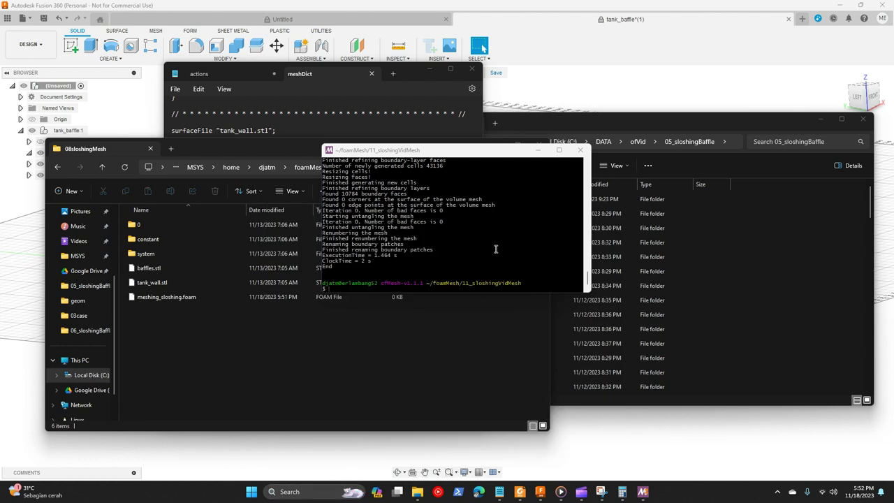
key(ctrl+o)
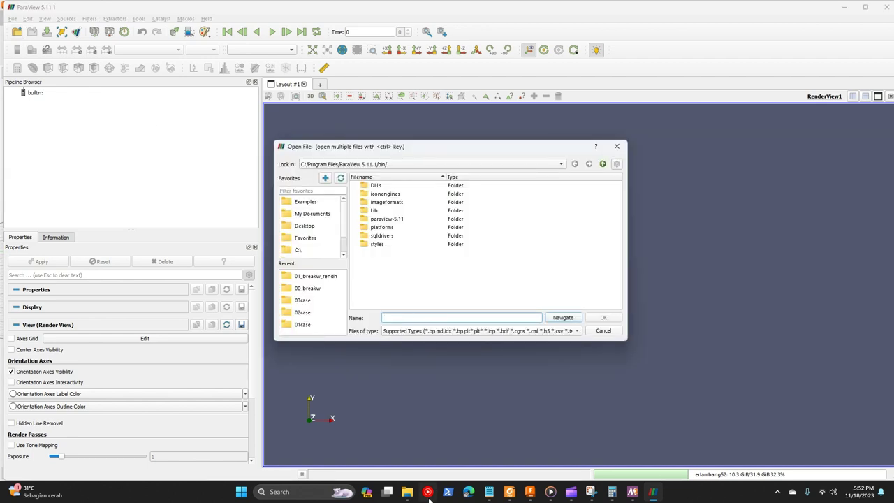
Switch to File Explorer and copy the full path of the 08sloshingMesh folder.
click(408, 491)
click(359, 439)
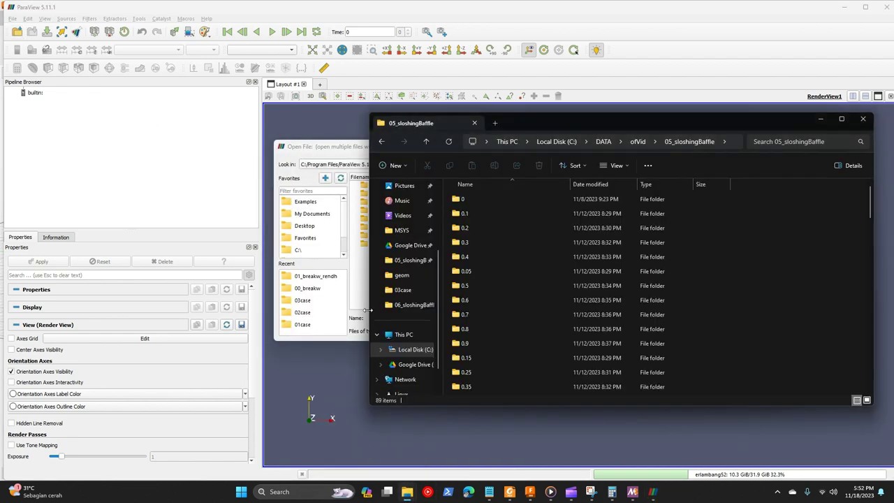
click(407, 491)
click(454, 436)
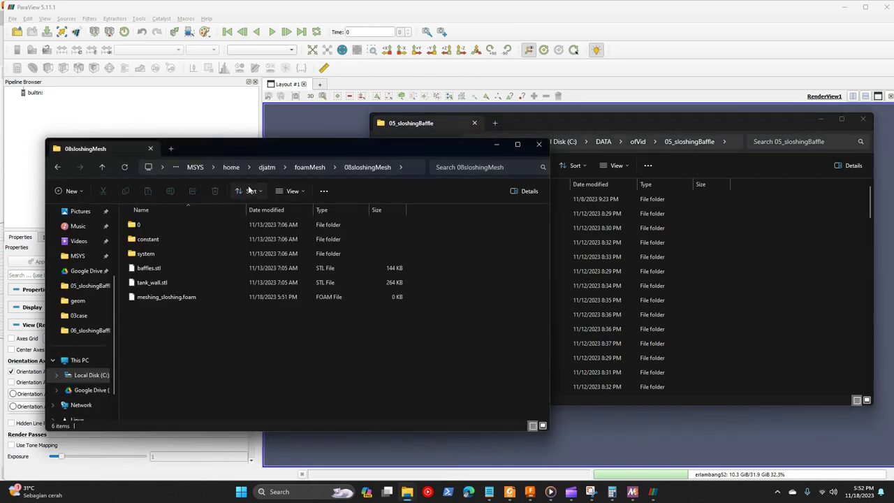
click(412, 169)
key(ctrl+c)
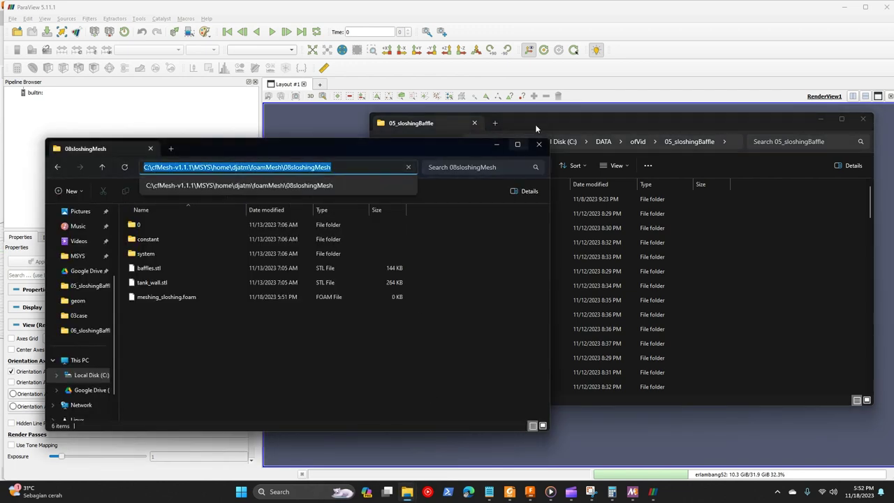
Switch back to ParaView and try to navigate the Open File dialog to the copied 08sloshingMesh folder path.
click(537, 119)
click(352, 134)
key(ctrl+o)
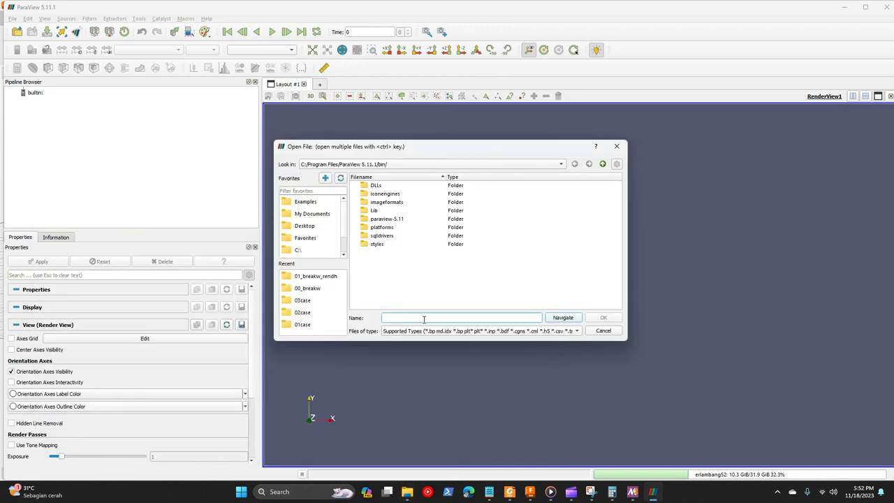
key(ctrl+v)
key(Return)
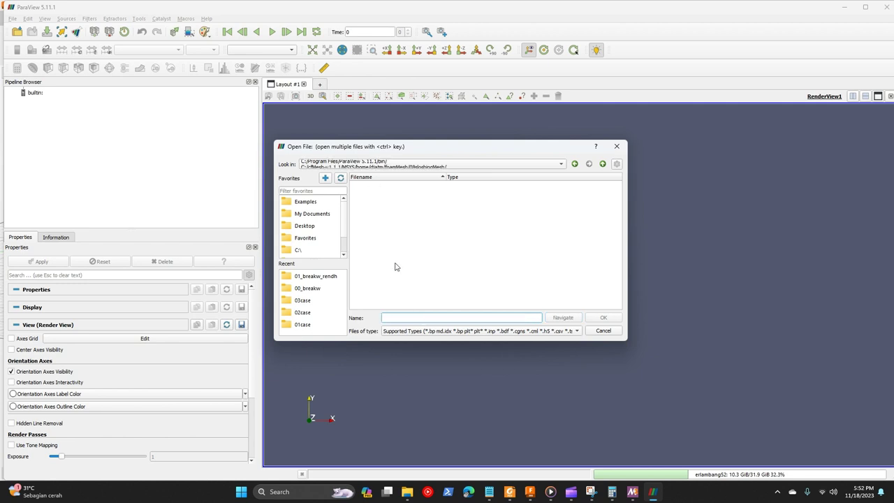
Point the Open File dialog to the foamMesh/08sloshingMesh case folder by entering its full path.
click(572, 331)
click(614, 230)
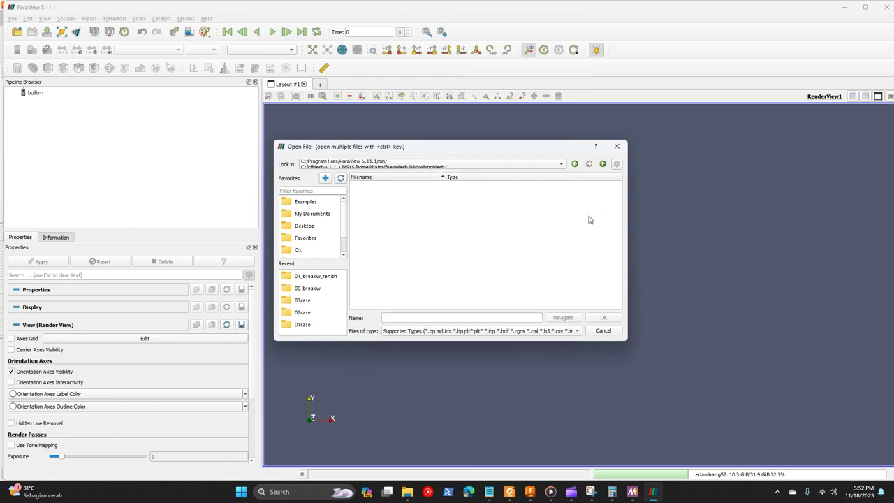
click(599, 166)
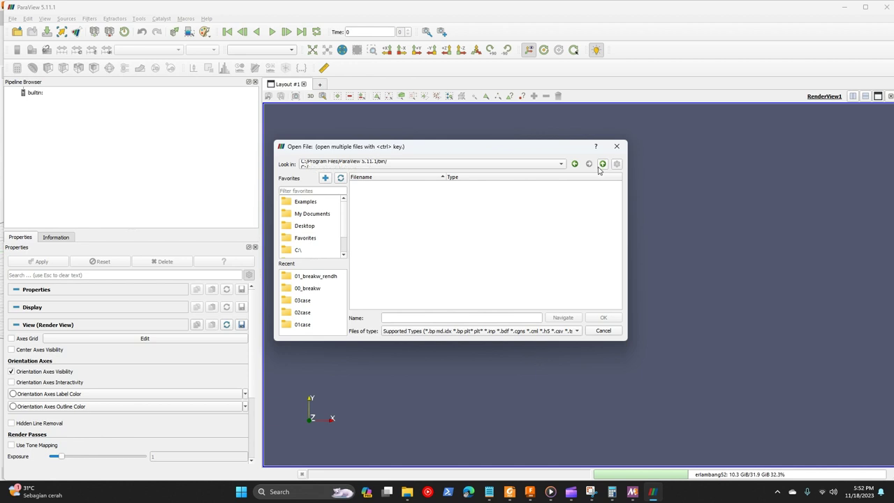
click(601, 165)
click(410, 318)
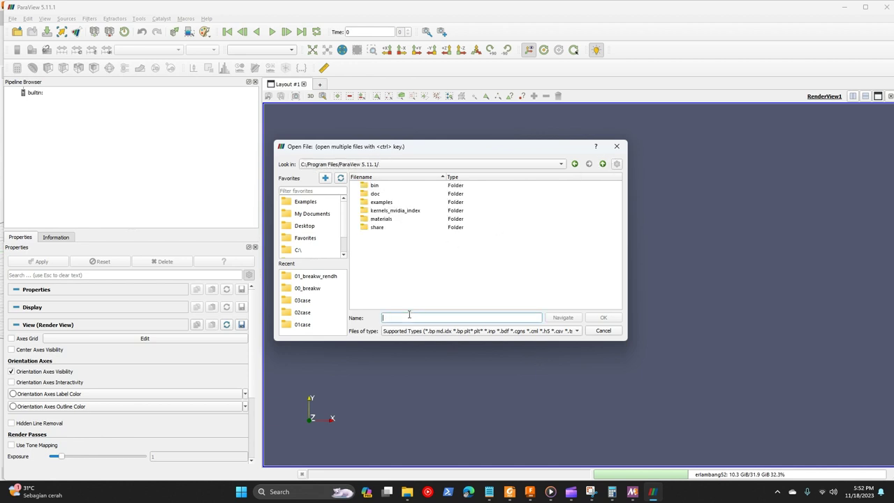
text(C:/cfMesh-v1.1.1/MSYS/home/djatm/foamMesh/08sloshingMesh/)
key(Return)
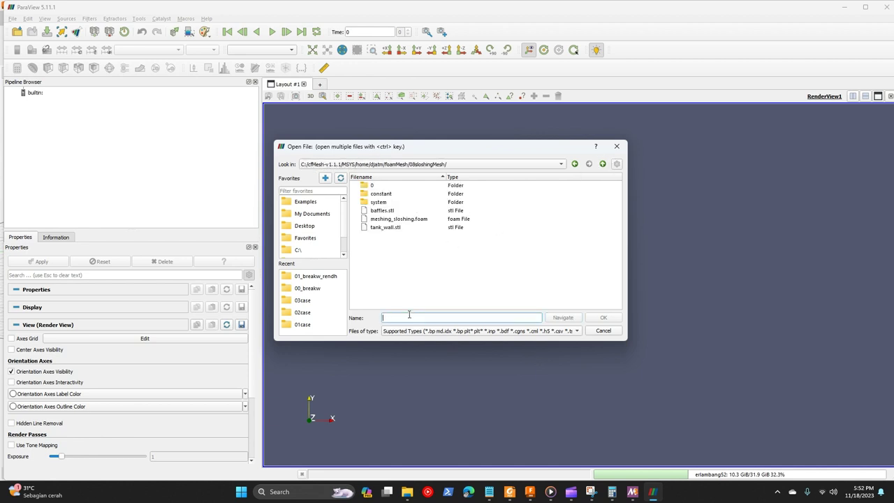
Open meshing_sloshing.foam from the 08sloshingMesh folder, dismiss the output messages and apply the reader.
click(408, 218)
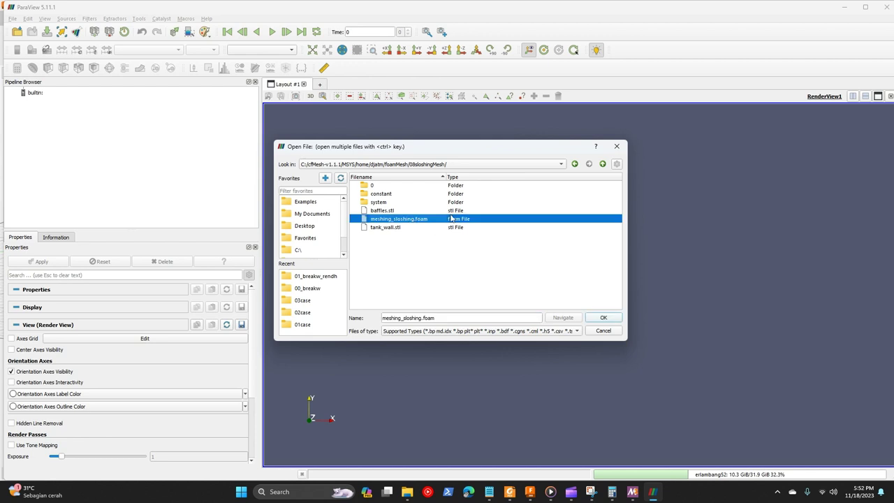
click(602, 319)
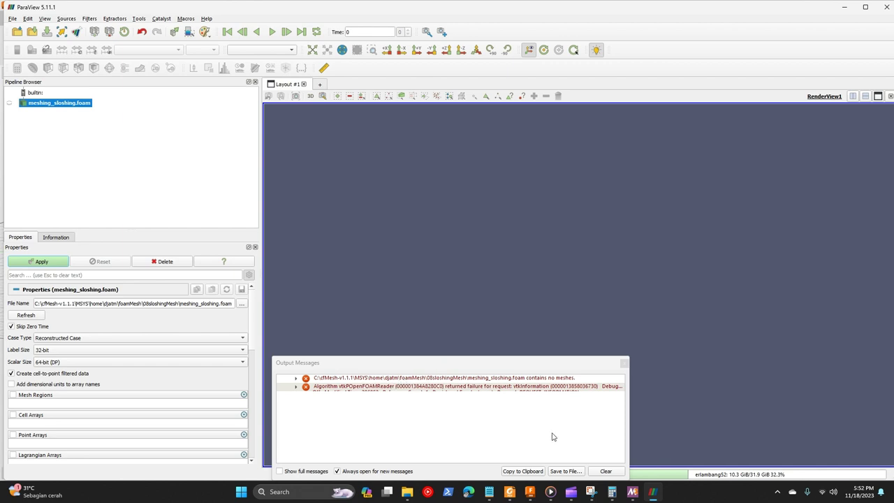
click(625, 363)
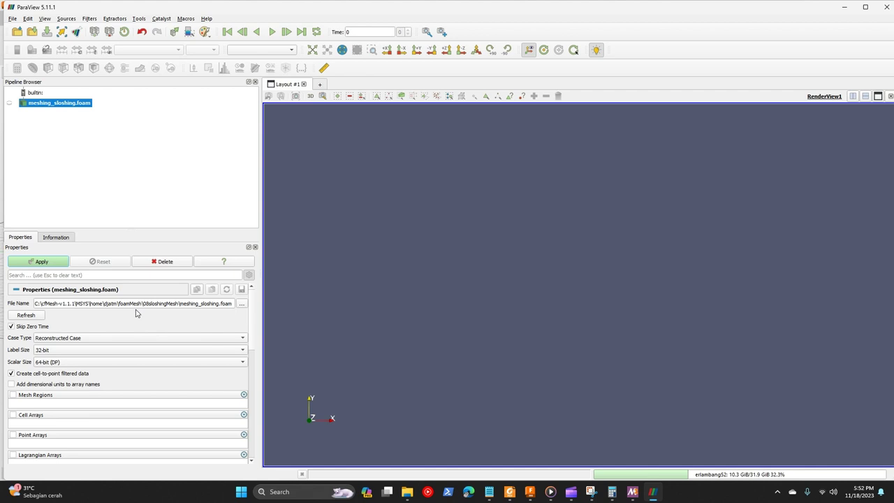
click(60, 264)
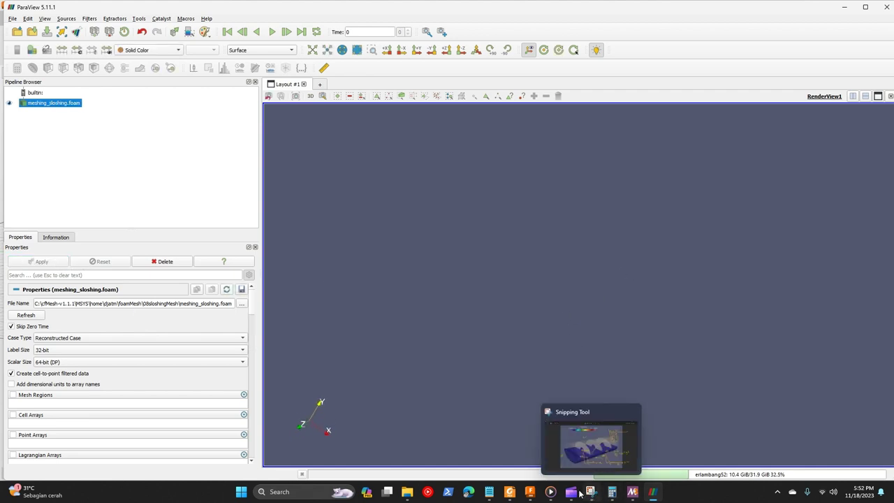
Switch to File Explorer and rename meshing_sloshing.foam in the 08sloshingMesh folder as mesnya.foam.
click(407, 491)
click(461, 442)
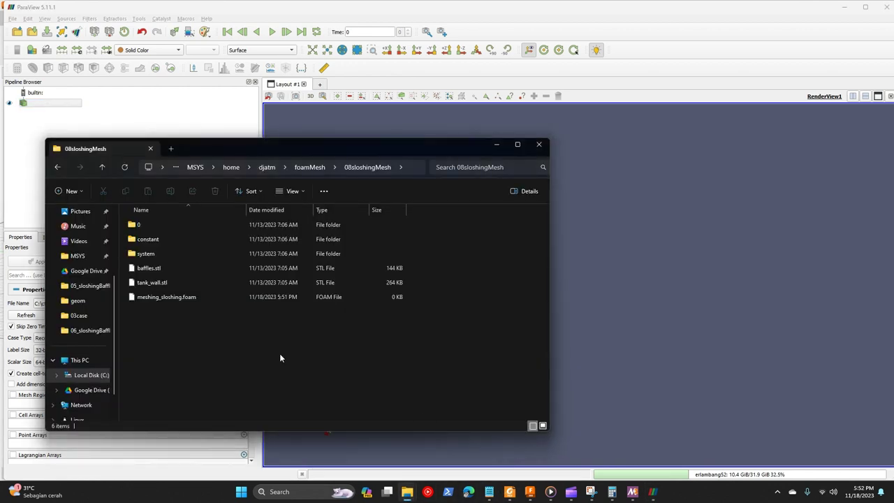
right_click(193, 296)
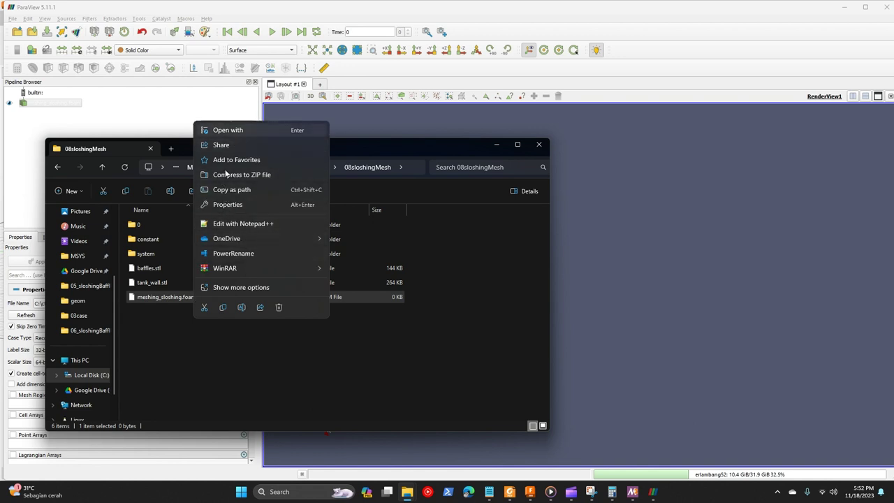
click(241, 307)
key(BackSpace)
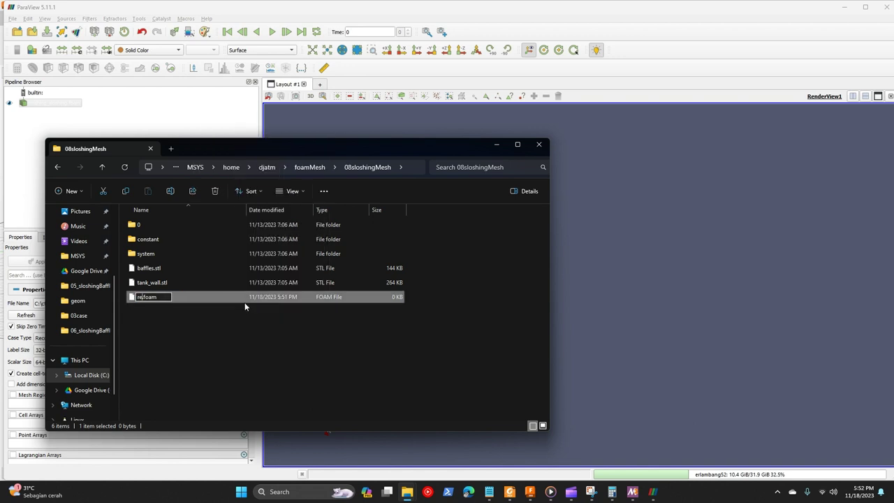
text(mesnya)
key(Return)
click(175, 305)
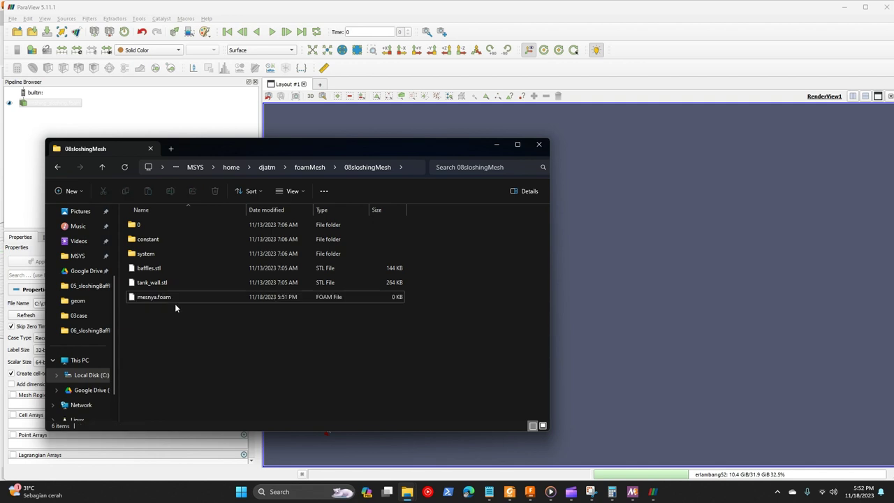
Check the contents of the constant and system folders in 08sloshingMesh.
double_click(161, 239)
click(57, 167)
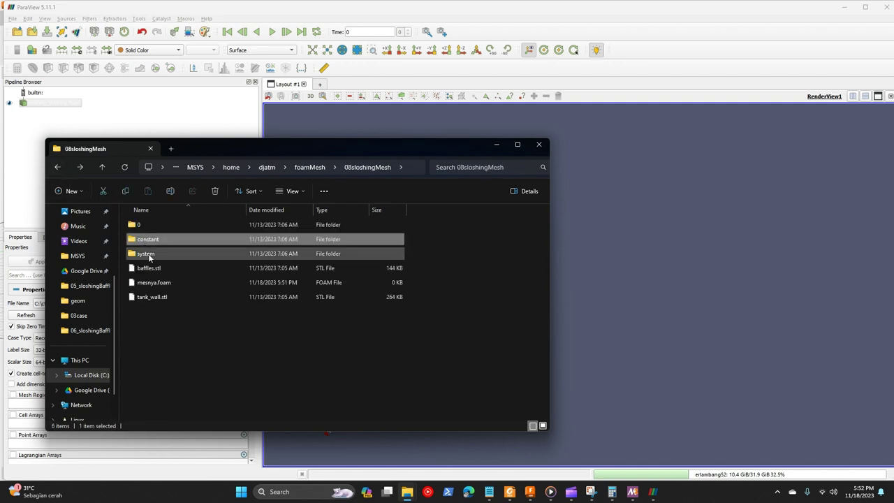
double_click(148, 253)
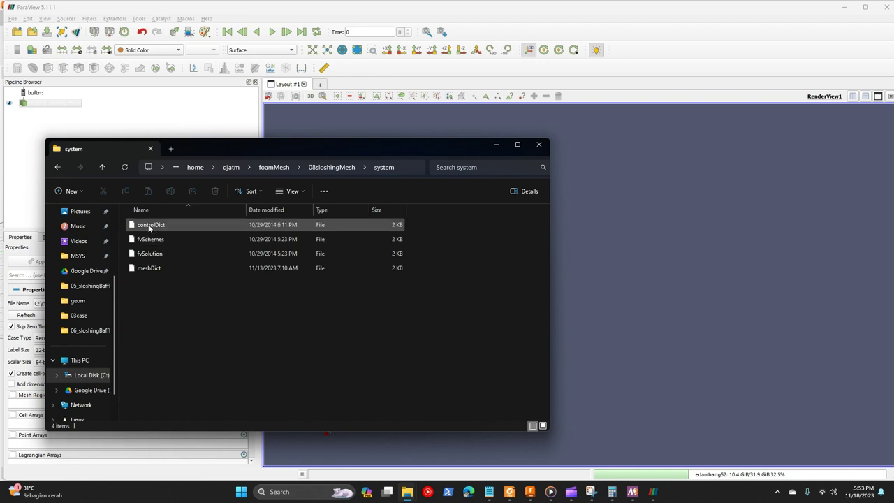
click(57, 167)
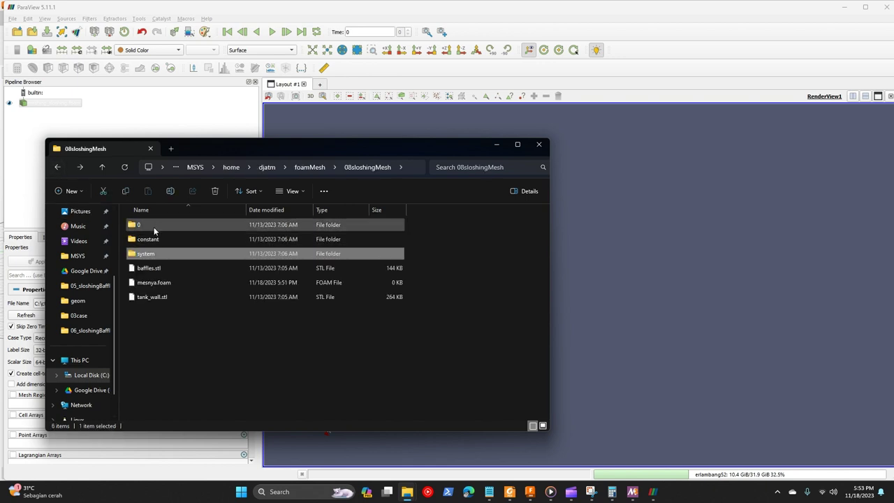
double_click(156, 238)
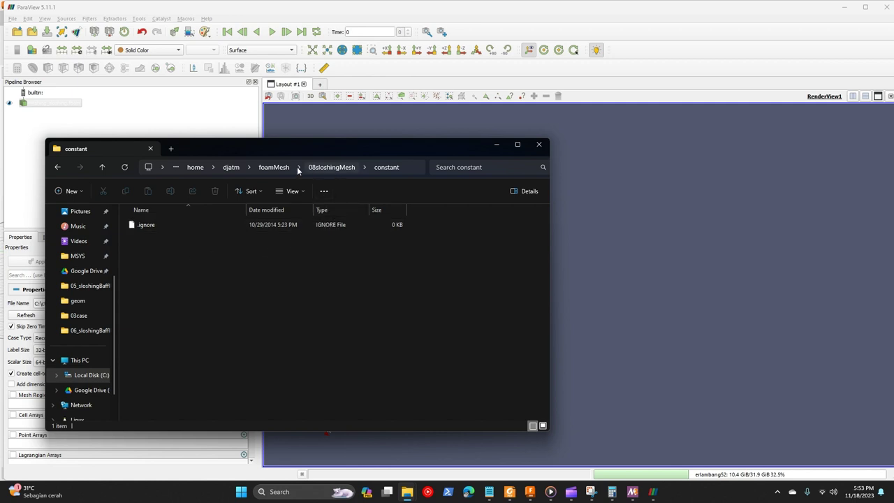
click(57, 167)
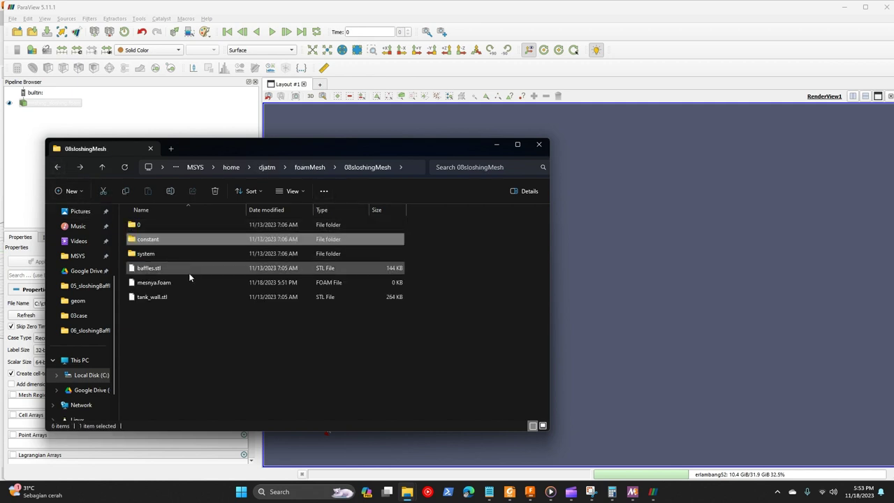
Copy mesnya.foam from 08sloshingMesh into the 11_sloshingVidMesh case folder.
click(202, 283)
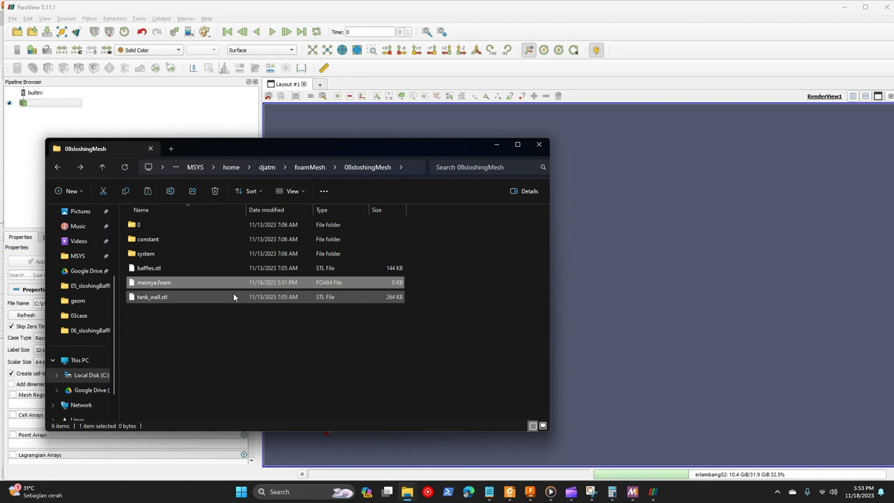
key(alt+Up)
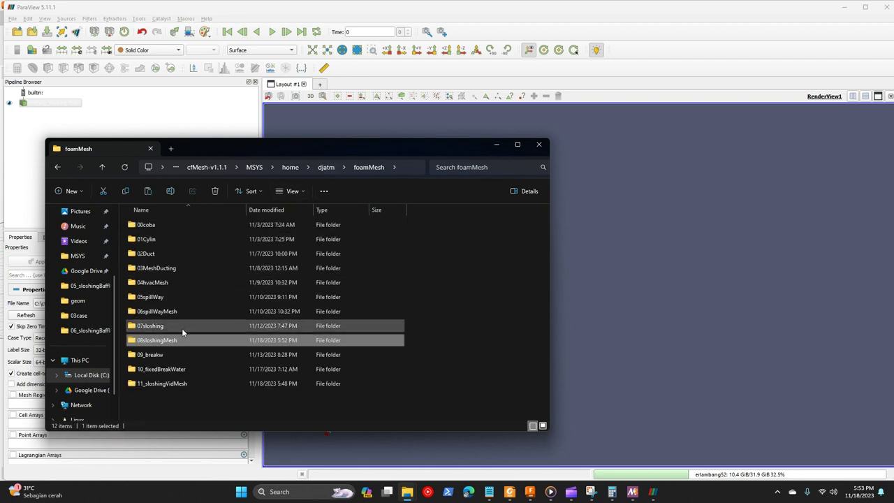
double_click(175, 382)
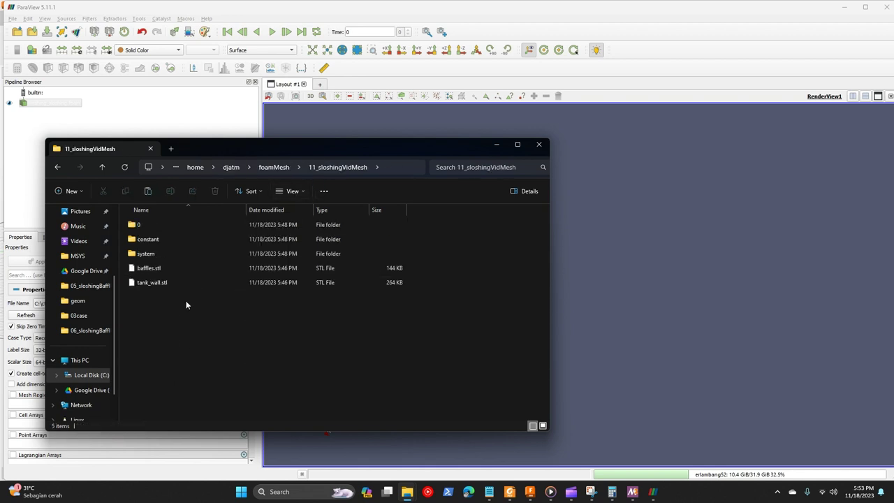
key(ctrl+v)
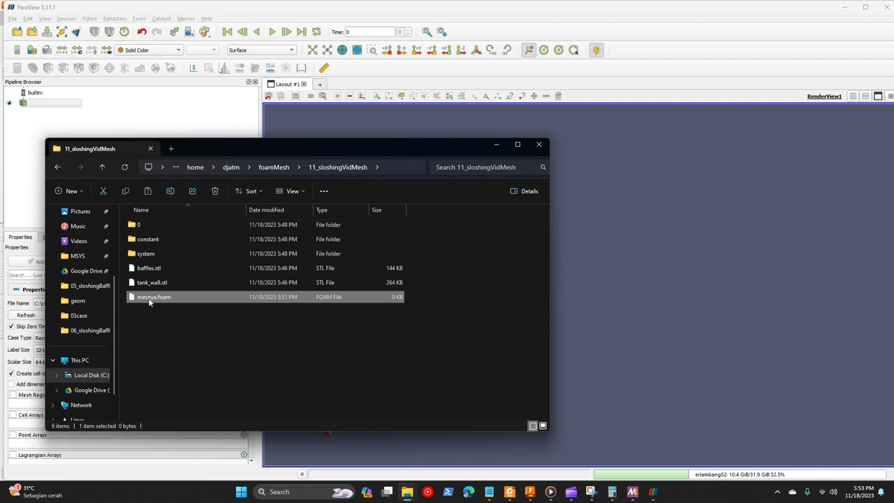
Check the constant folder of 11_sloshingVidMesh for generated mesh data and return to the case folder.
click(157, 254)
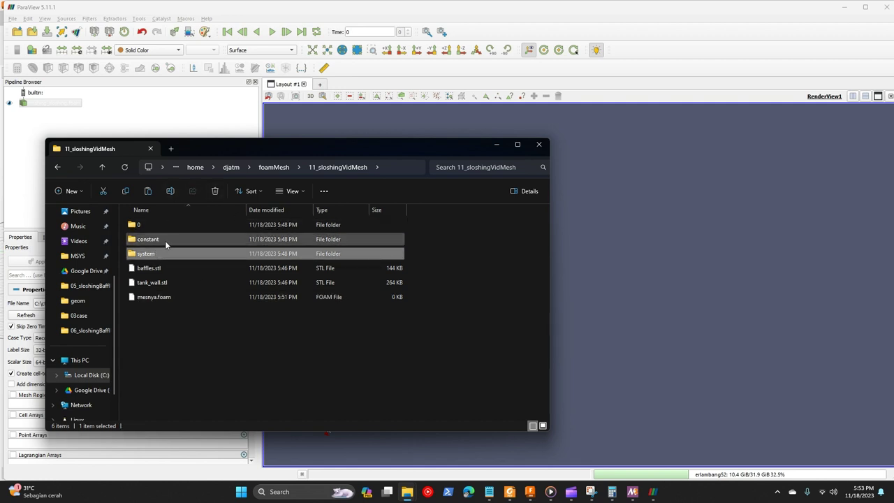
double_click(165, 240)
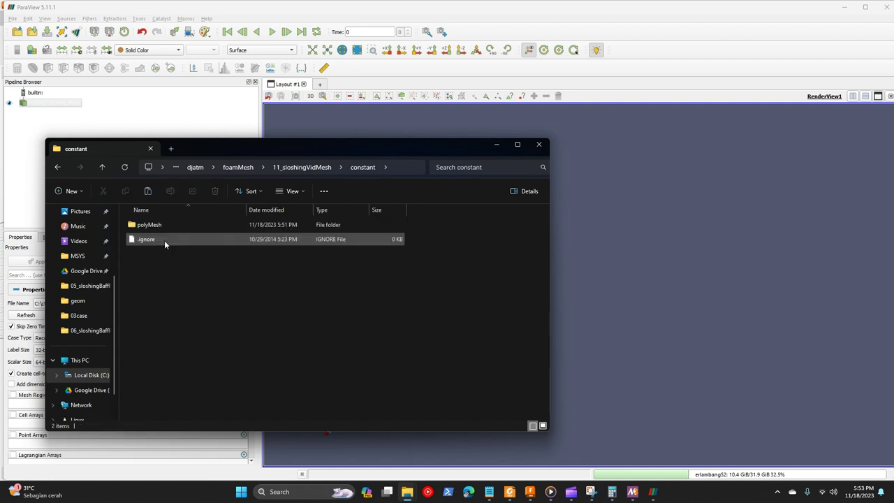
click(57, 167)
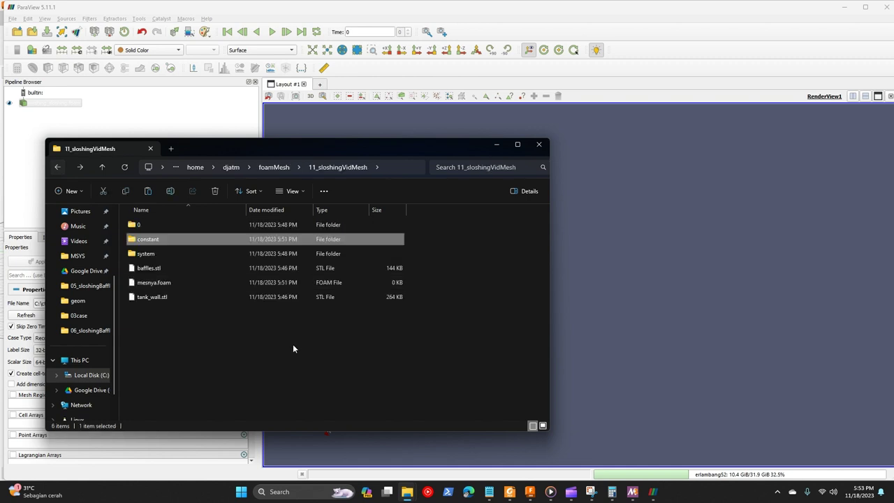
Switch back to ParaView and delete the meshing_sloshing.foam source from the pipeline.
click(653, 492)
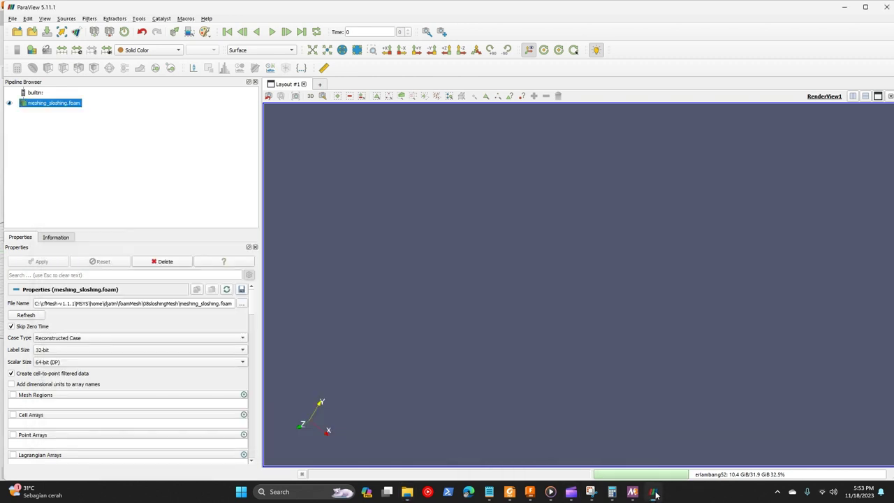
right_click(58, 105)
click(89, 161)
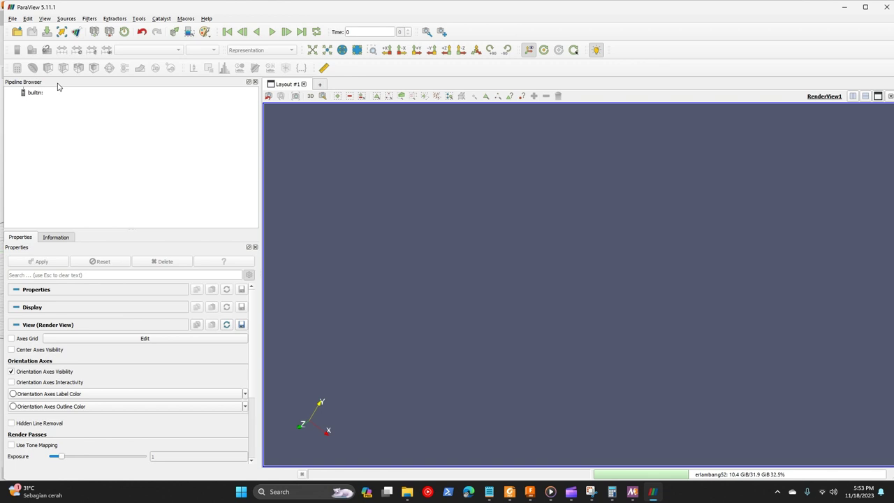
Open mesnya.foam from the foamMesh/11_sloshingVidMesh folder.
click(18, 33)
key(ctrl+v)
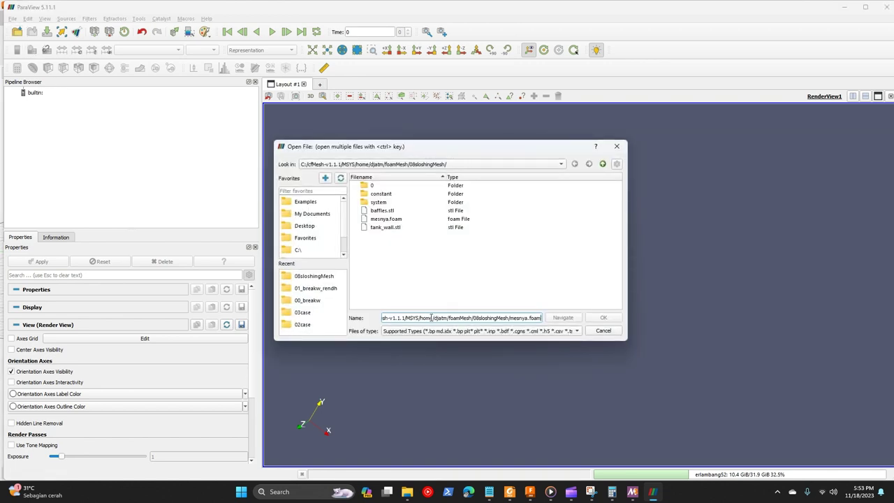
click(602, 165)
double_click(398, 278)
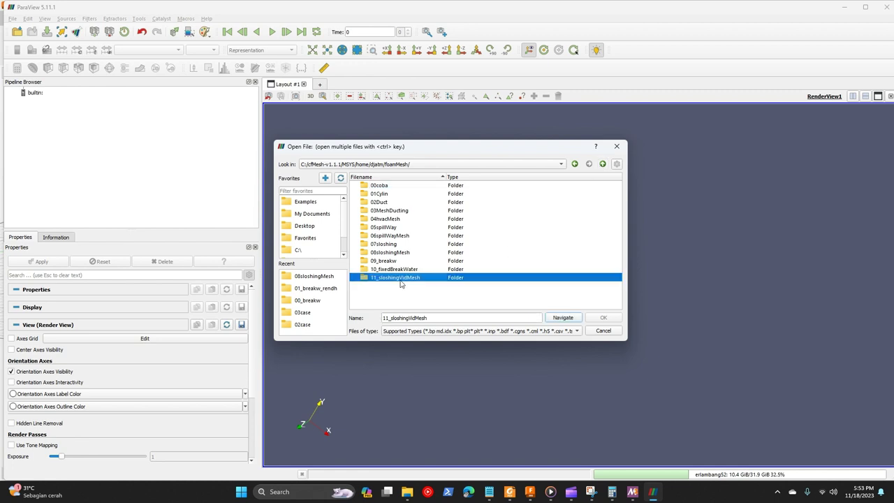
double_click(396, 219)
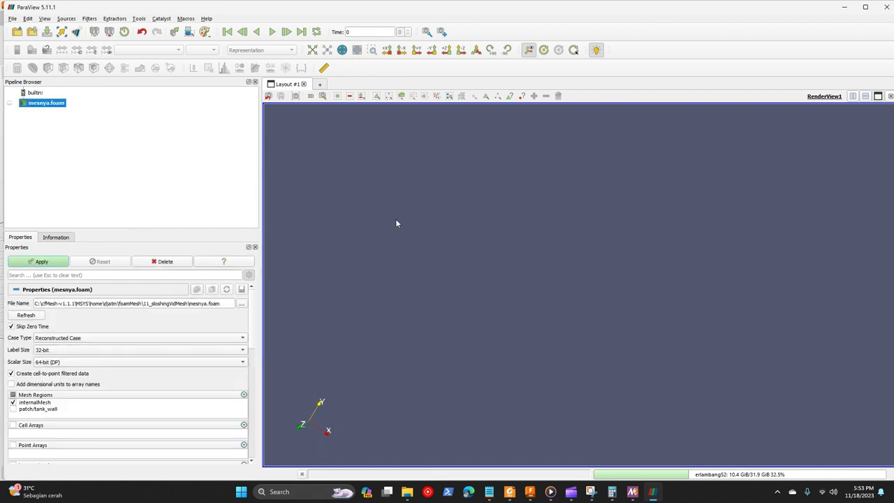
Show the tank mesh with the Surface With Edges representation.
drag(396, 310, 461, 310)
click(260, 50)
click(248, 75)
scroll(454, 310, up, 3)
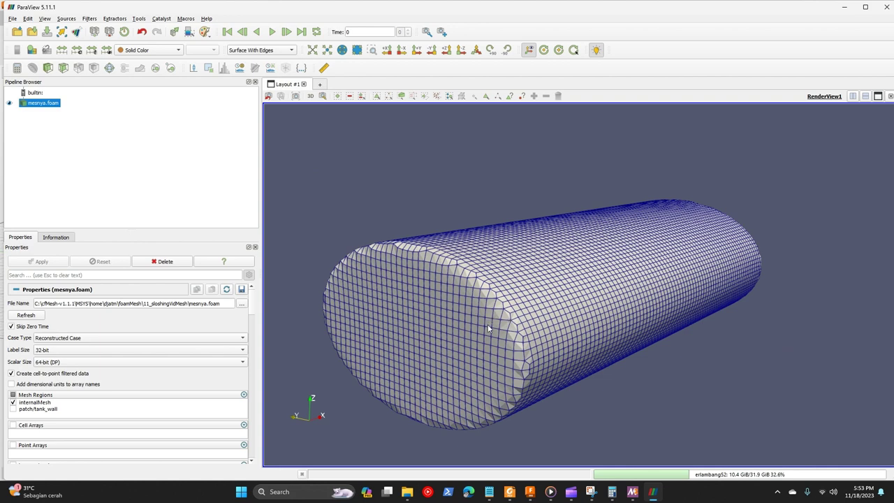
Examine the surface cells of the cylindrical tank mesh from several angles, including its end cap and rim.
drag(483, 309, 559, 287)
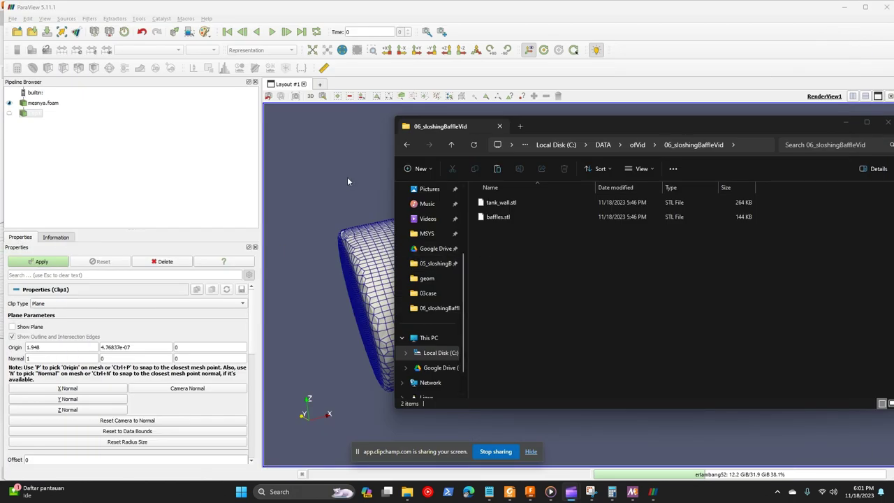
click(386, 250)
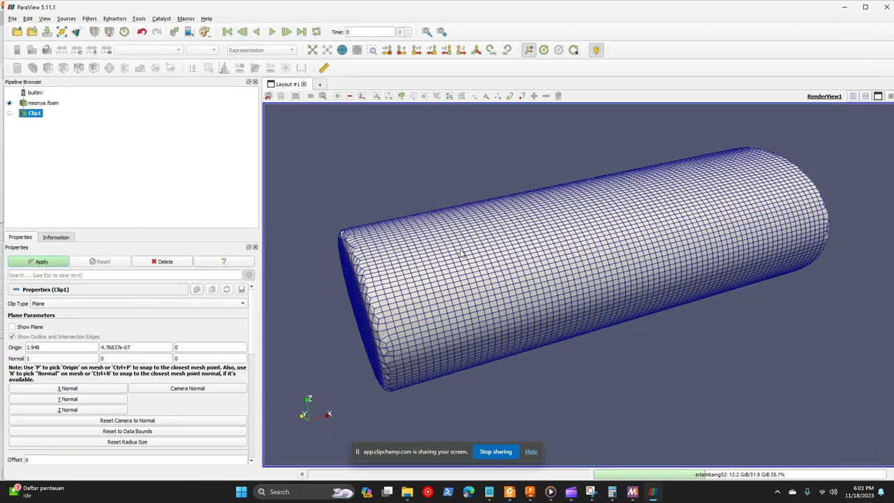
scroll(473, 269, down, 3)
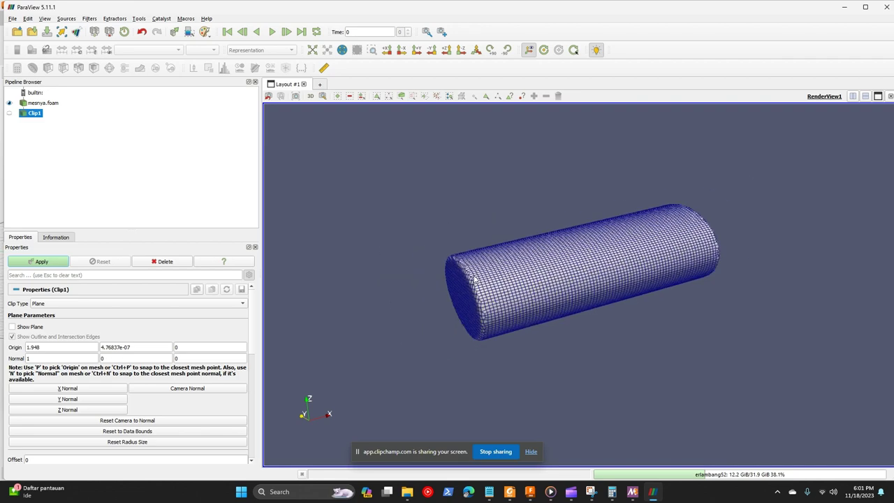
scroll(473, 279, up, 3)
drag(474, 279, 506, 263)
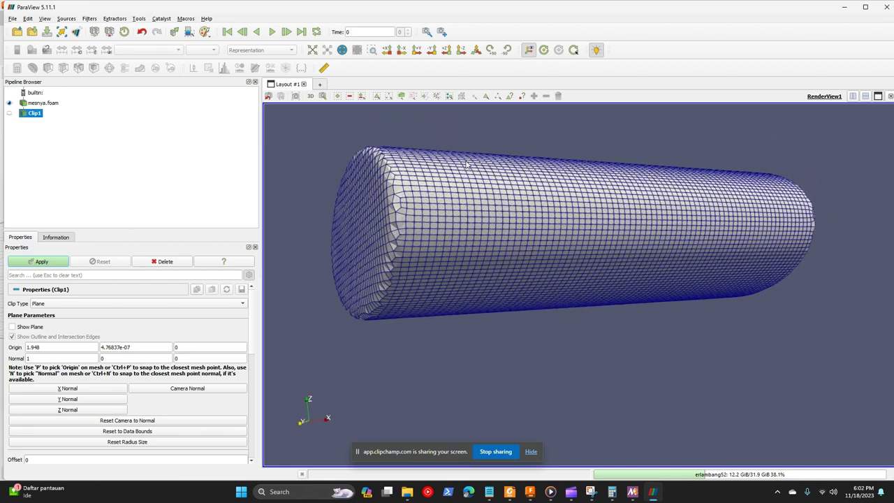
drag(466, 164, 557, 234)
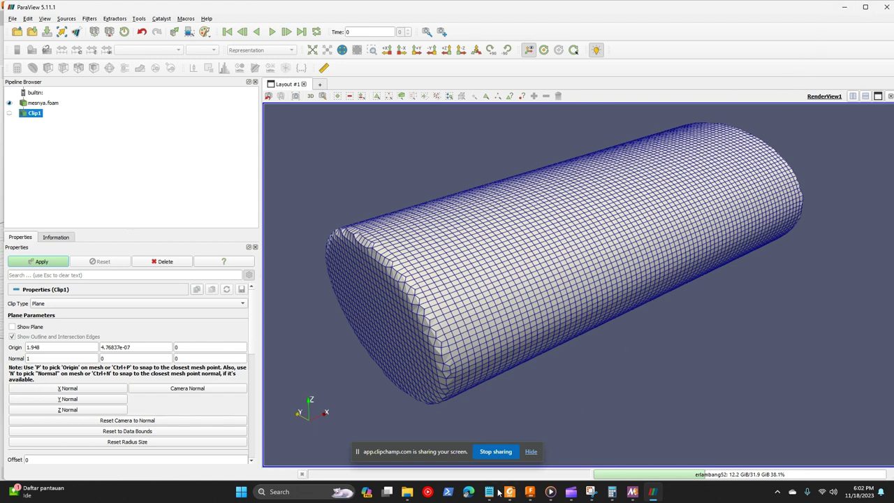
Bring up meshDict in Notepad and place it side by side with the surfaceMeshRefinement example in the cfMesh User Guide PDF.
click(498, 493)
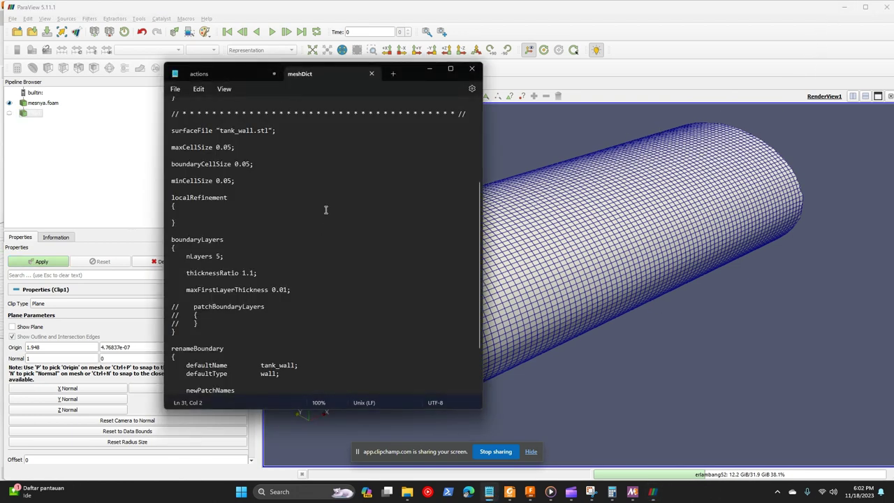
scroll(248, 286, down, 2)
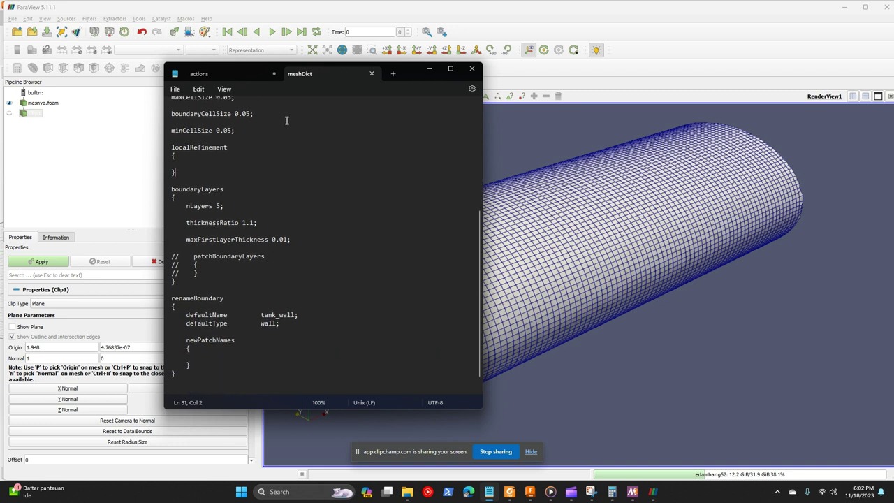
scroll(265, 154, up, 2)
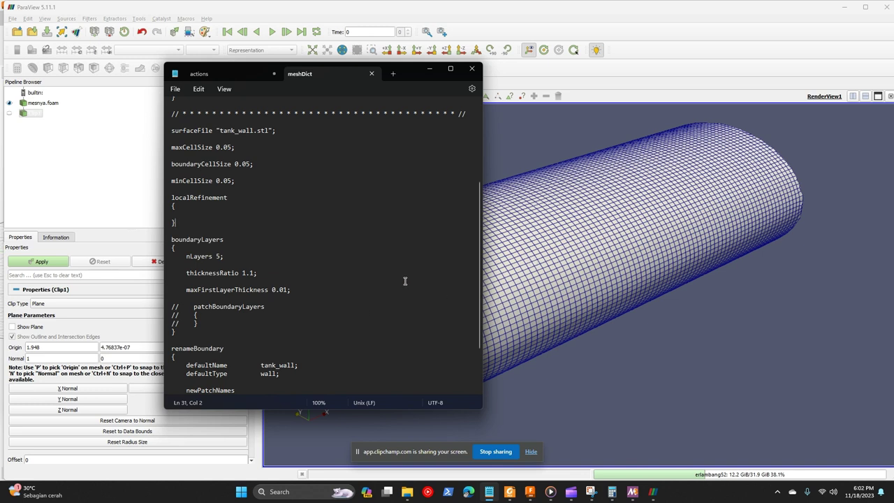
scroll(260, 253, down, 1)
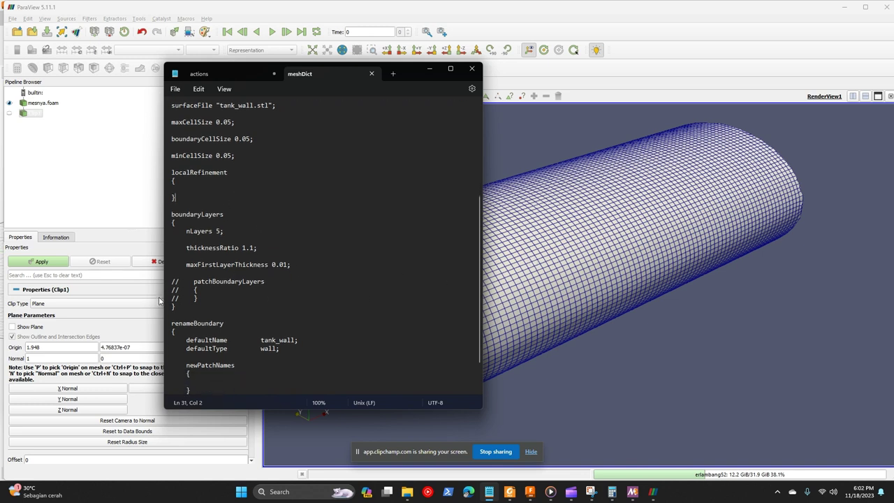
click(188, 307)
click(510, 492)
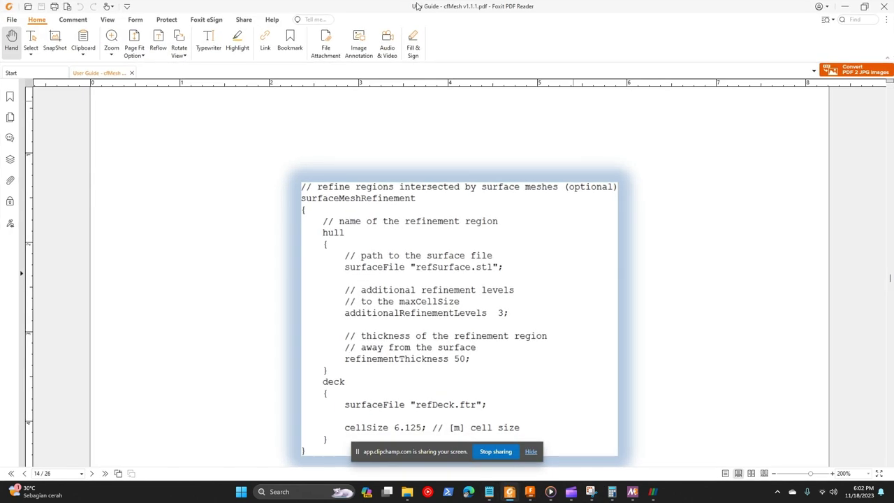
drag(421, 6, 704, 49)
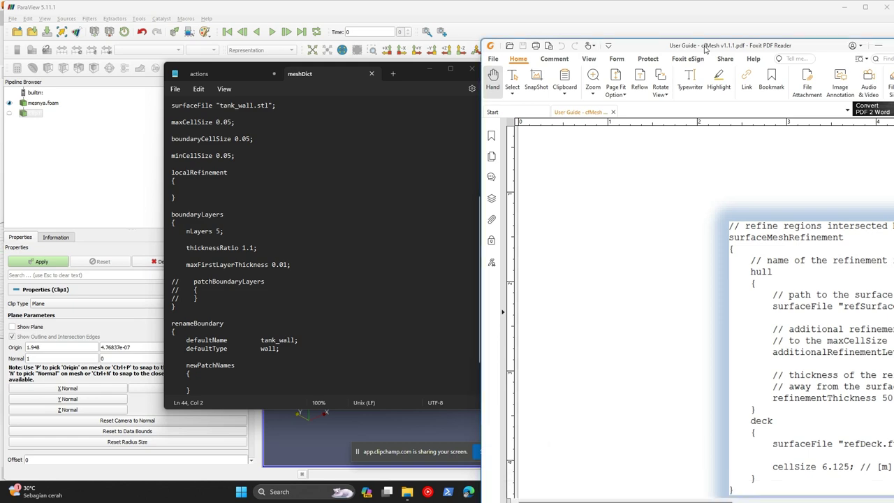
click(416, 71)
drag(416, 70, 303, 73)
drag(775, 50, 708, 37)
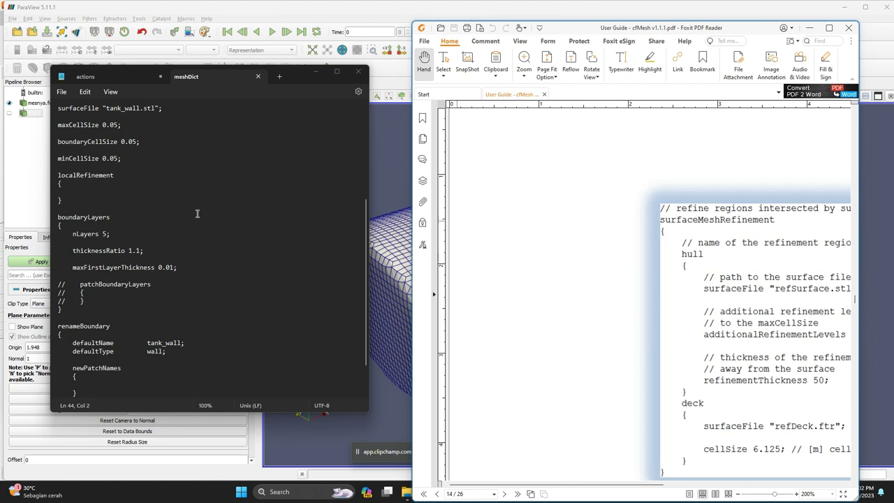
Add an empty surfaceMeshRefinement block with braces between the localRefinement and boundaryLayers blocks of meshDict.
scroll(140, 293, down, 1)
scroll(104, 262, up, 2)
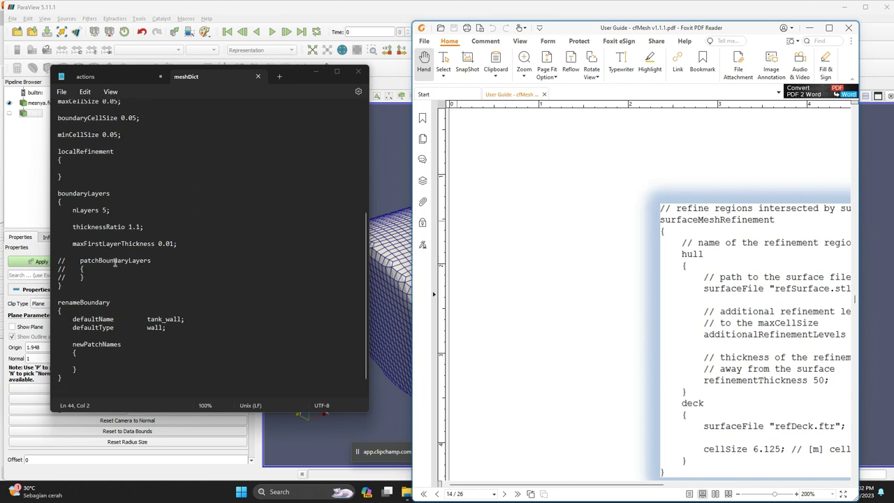
click(90, 236)
key(Return)
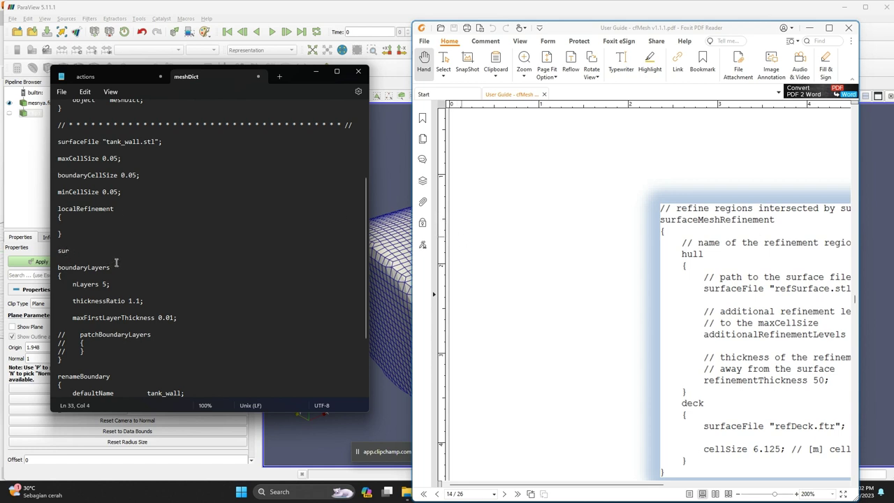
text(faceMeshRefinement)
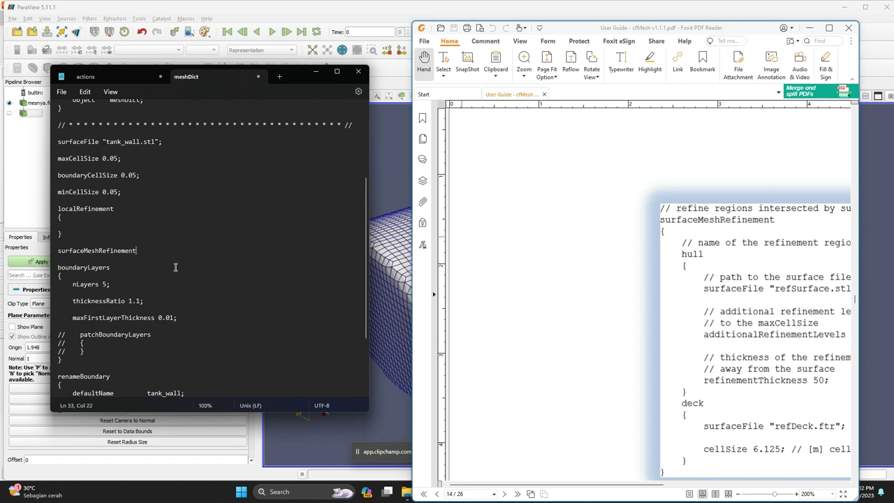
key(Return)
key(Return)
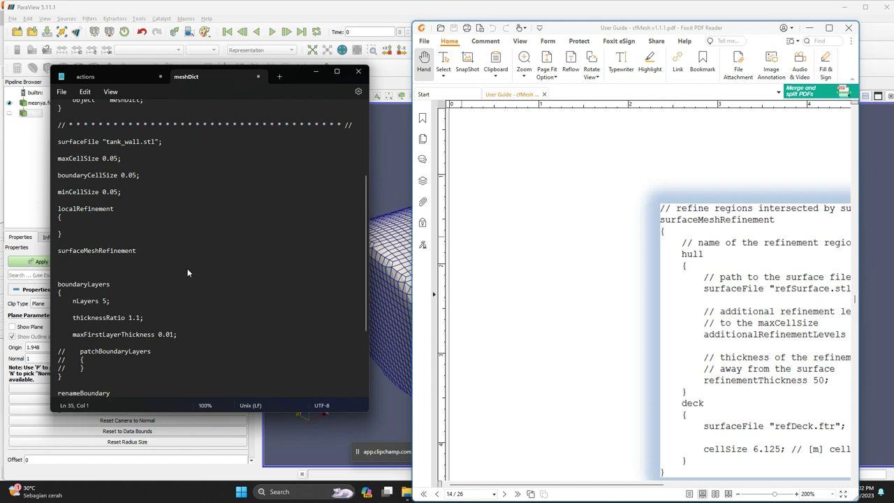
text({})
key(Return)
key(Return)
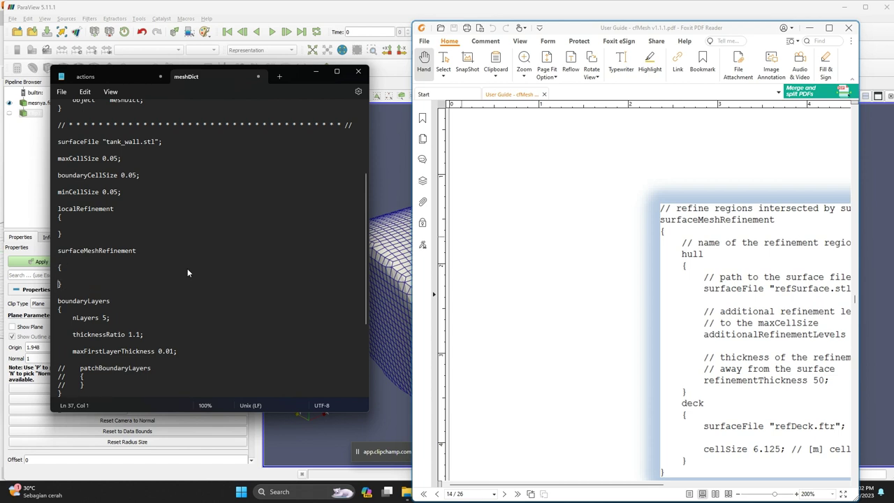
Insert an indented mesh_baffle sub-block with its own braces inside surfaceMeshRefinement.
key(Up)
key(Tab)
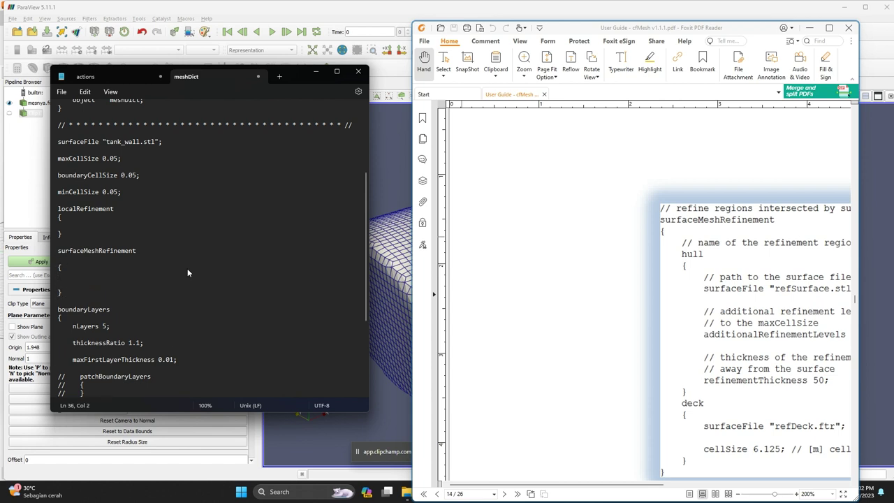
text(mesh)
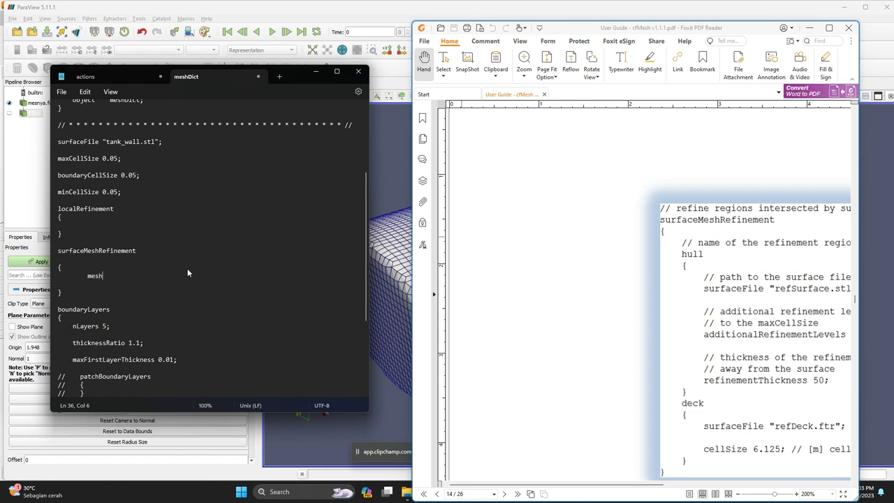
text(_baffle)
key(Return)
text({)
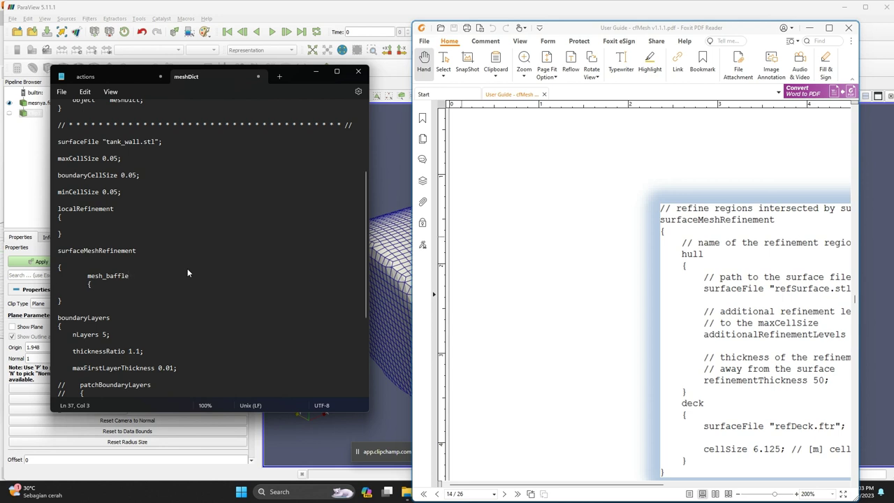
text(})
key(Return)
key(Return)
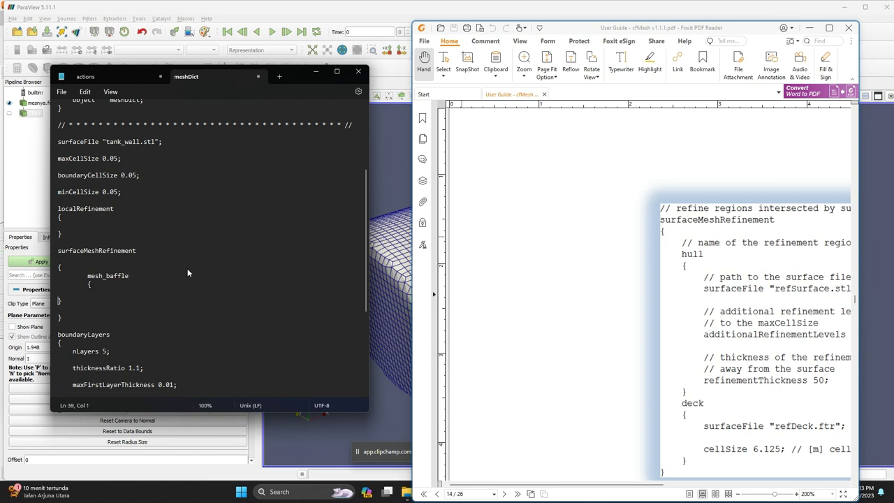
key(Tab)
Enter surfaceFile "baffles.stl"; in the mesh_baffle block, checking the STL file name in the 11_sloshingVidMesh folder.
key(Tab)
key(BackSpace)
text(surfaceFile)
mouse_move(407, 493)
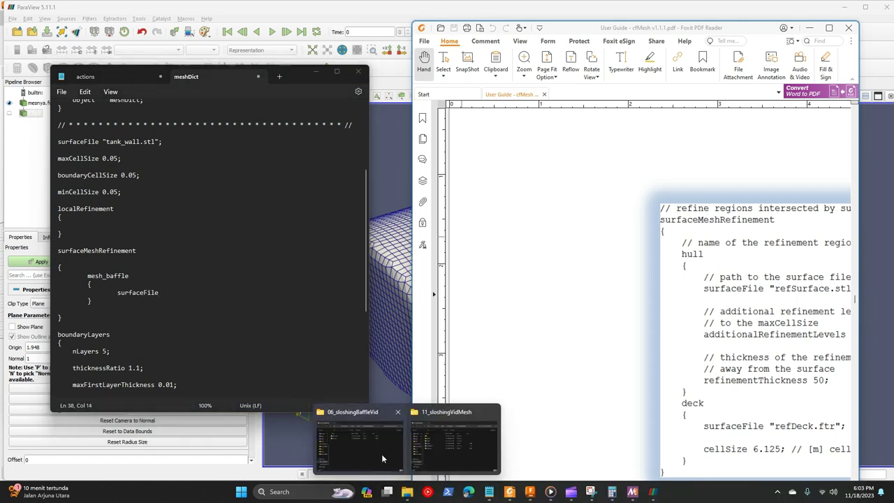
click(466, 444)
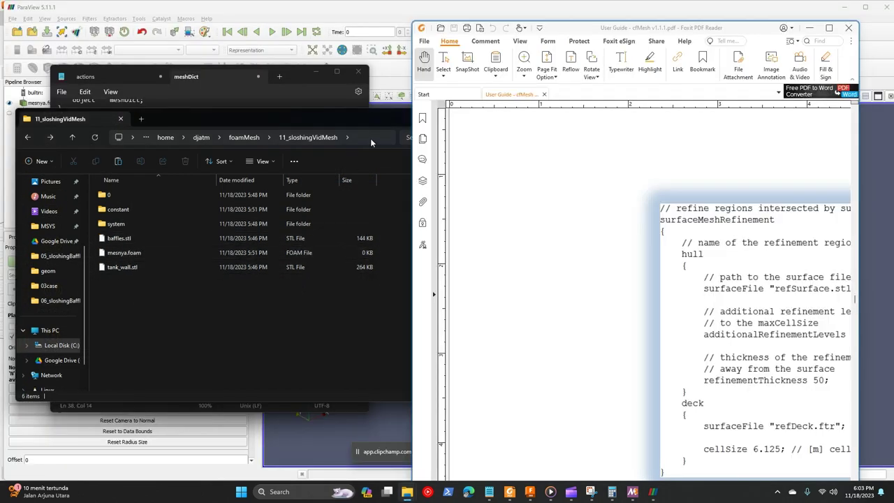
drag(369, 123, 375, 149)
click(400, 143)
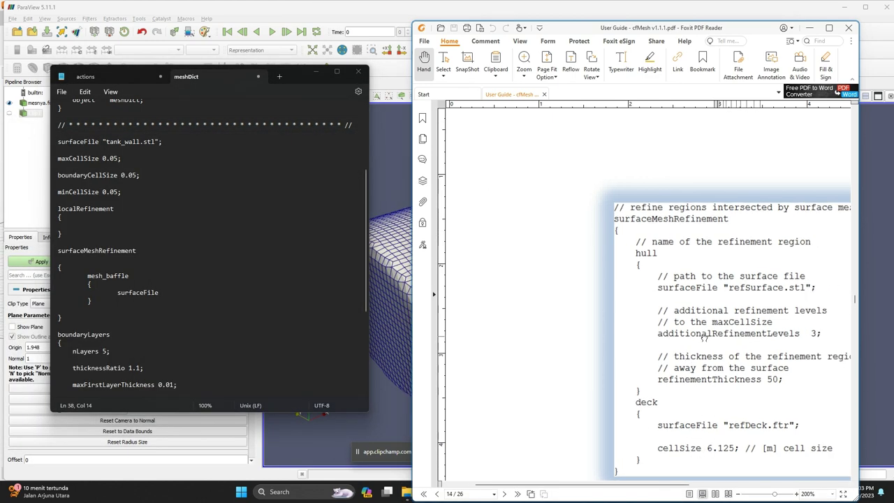
click(187, 294)
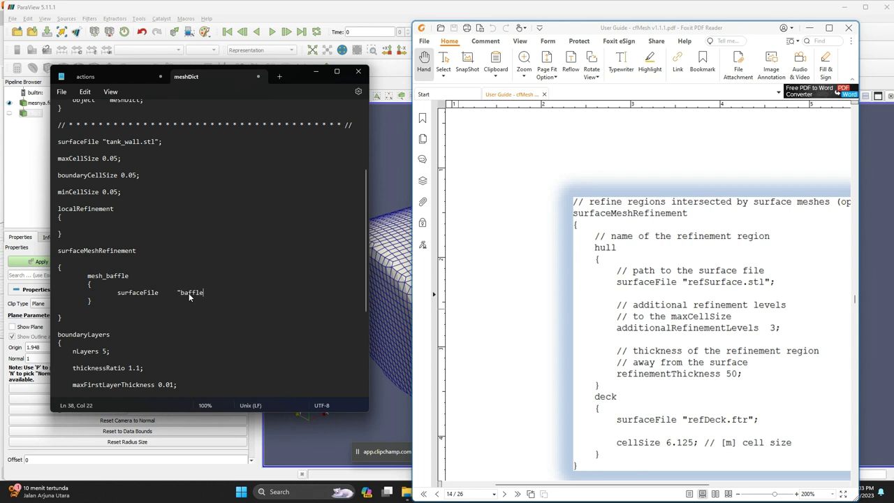
text("baffles.stl";)
key(Return)
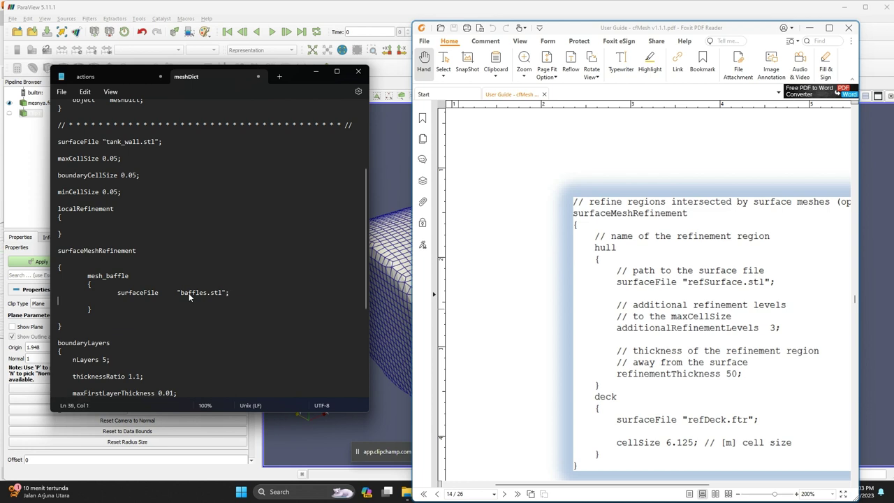
Add additionalRefinementLevels 1; to mesh_baffle, align the surfaceFile value with it, and save meshDict.
key(Tab)
key(Tab)
text(ad)
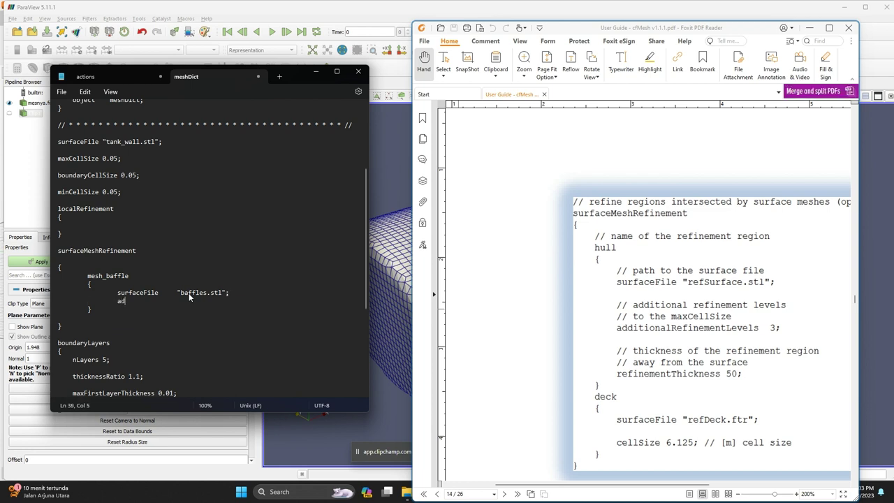
text(ditionalRefinementLevels	1;)
key(Tab)
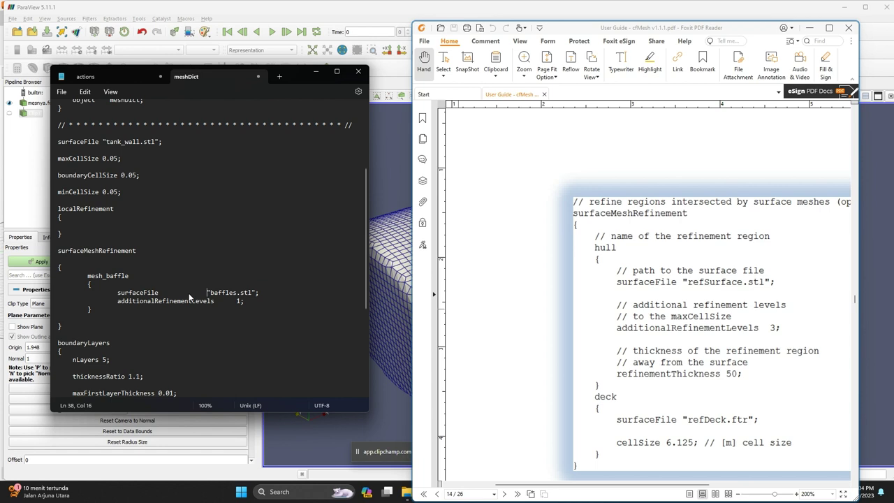
key(ctrl+s)
Clear away the user guide, switch to the terminal and run cartesianMesh in 11_sloshingVidMesh.
click(388, 389)
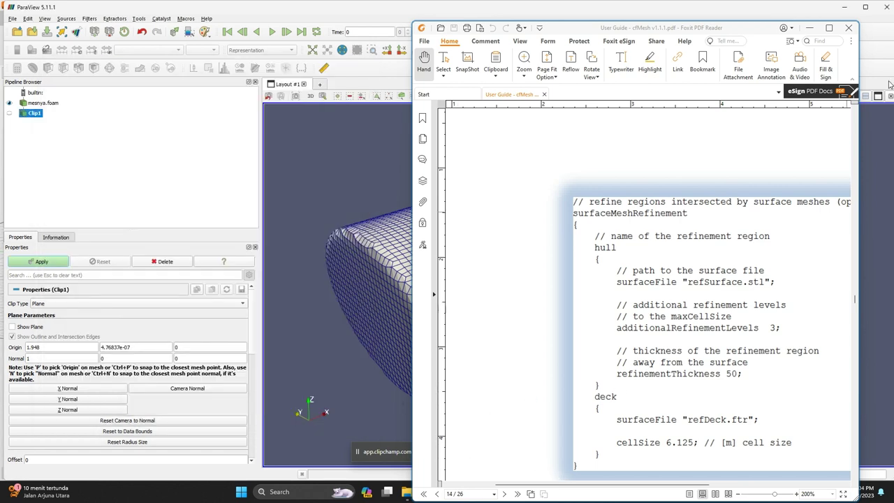
click(766, 32)
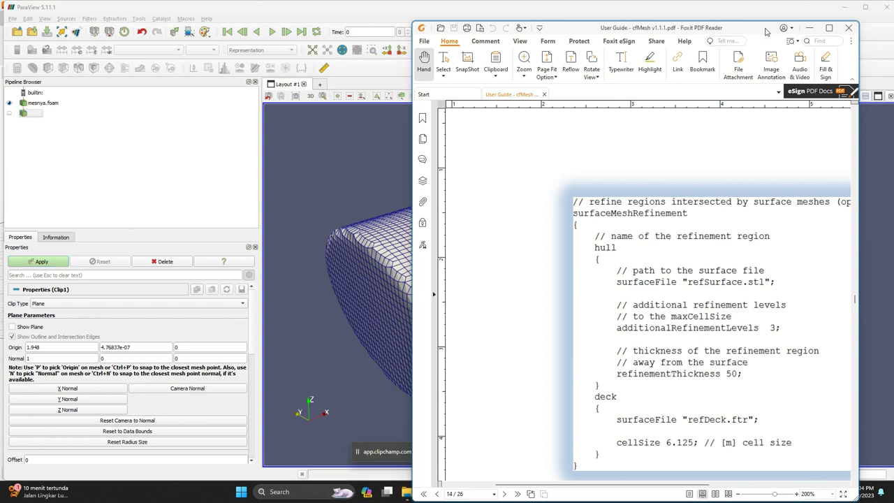
click(810, 28)
click(632, 490)
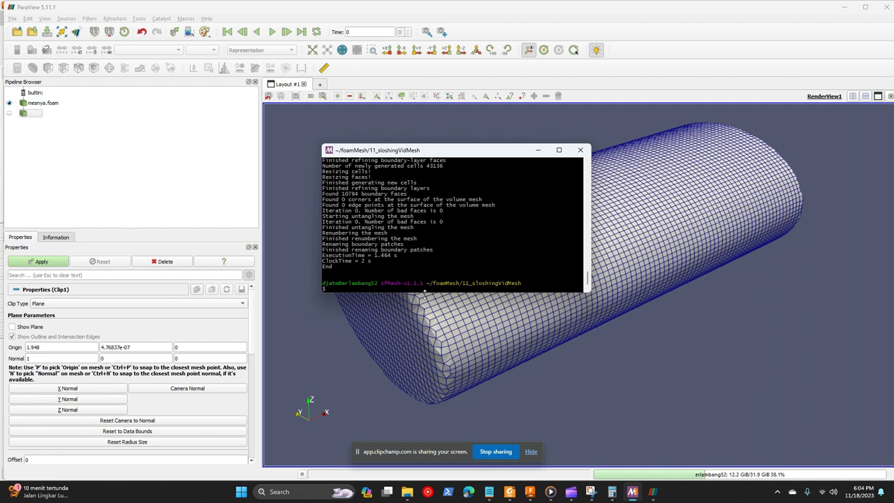
text(re)
key(BackSpace)
key(BackSpace)
key(BackSpace)
text(cartesianMesh)
key(Return)
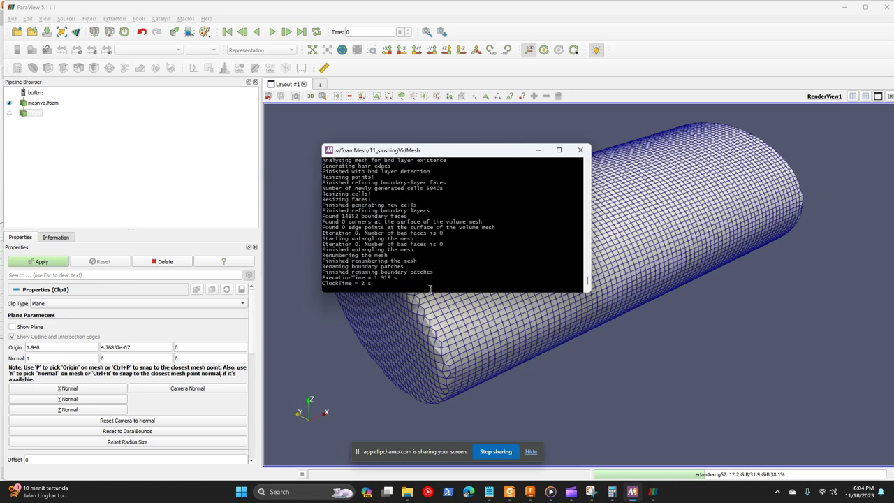
Switch back to ParaView and refresh mesnya.foam to load the regenerated mesh, keeping only internalMesh enabled.
click(280, 228)
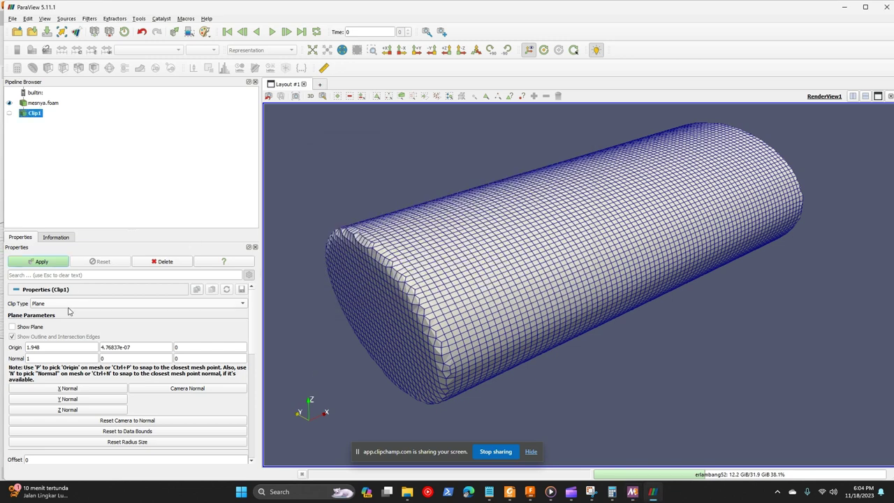
click(48, 103)
click(33, 318)
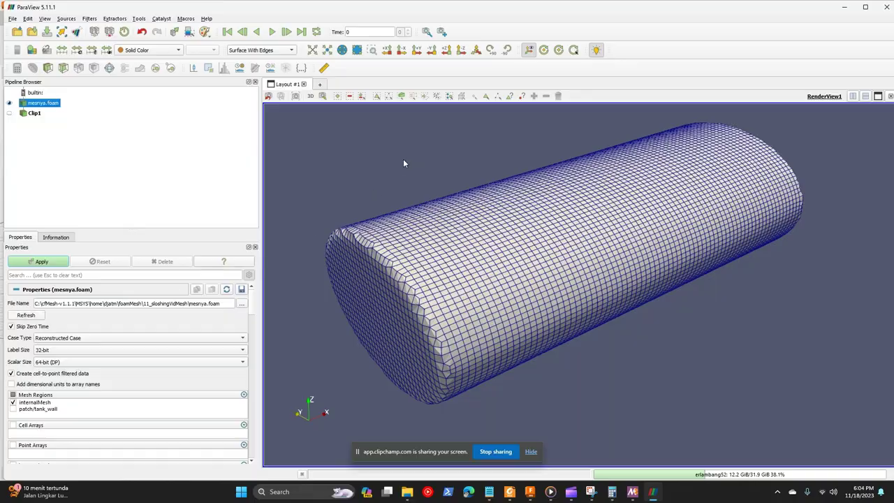
drag(396, 172, 512, 249)
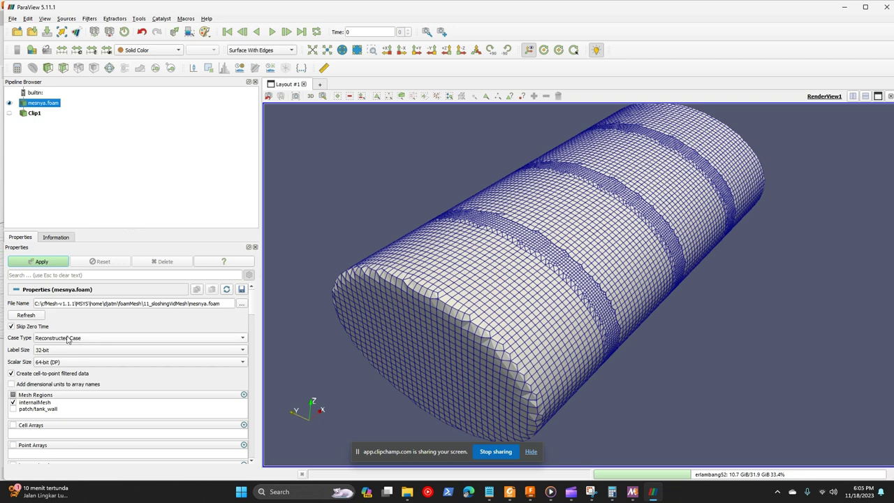
click(13, 403)
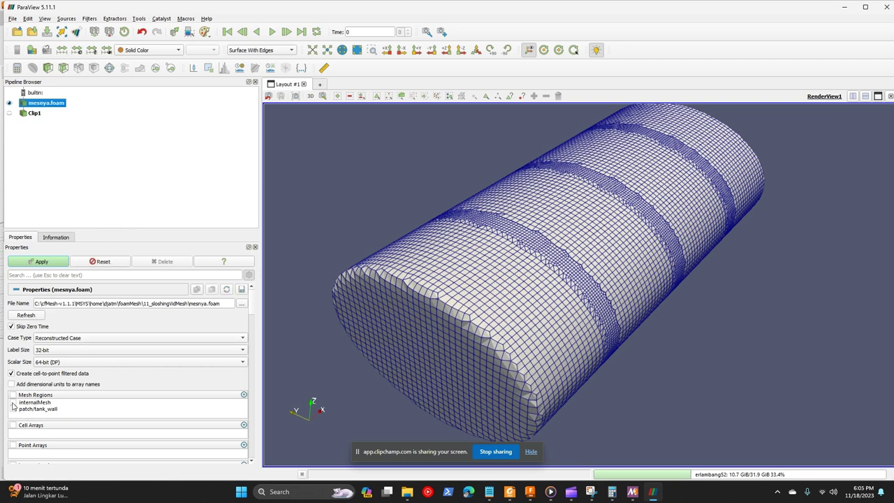
click(13, 403)
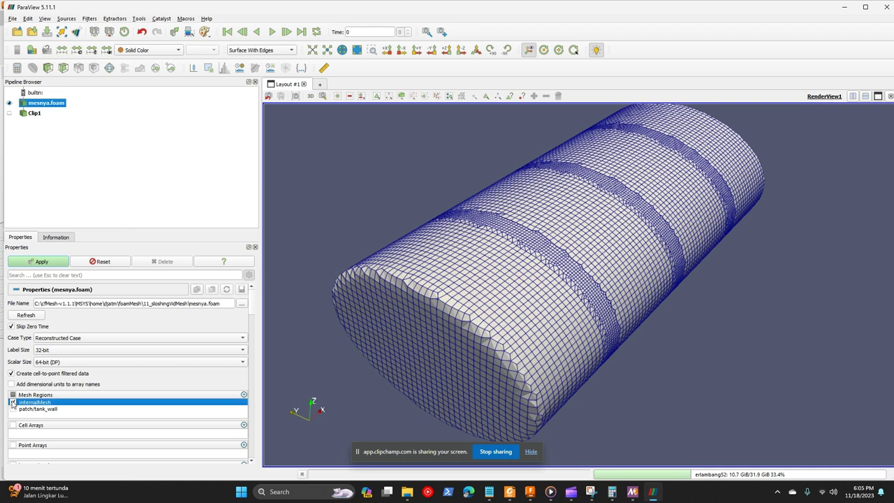
Replace the old clip of mesnya.foam with a new X-normal plane clip moved to an origin of about x = 0.92.
right_click(33, 116)
click(63, 185)
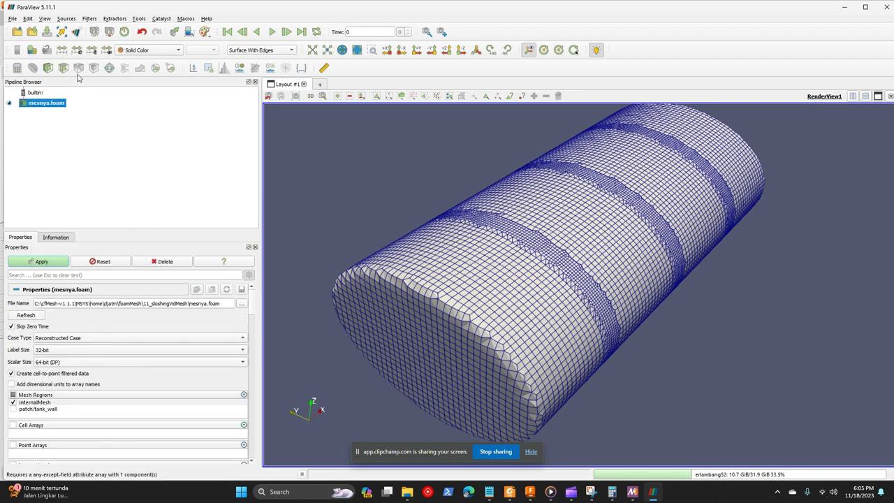
click(48, 68)
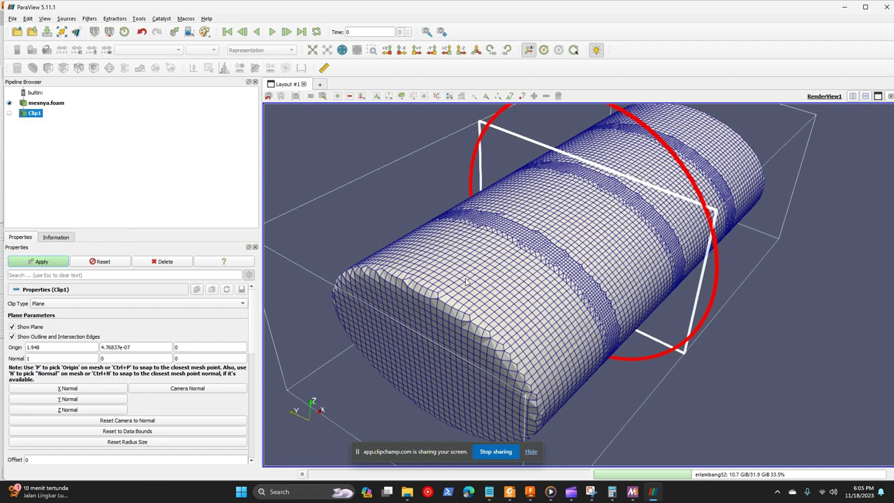
scroll(467, 281, up, 3)
scroll(467, 282, down, 4)
drag(562, 263, 600, 289)
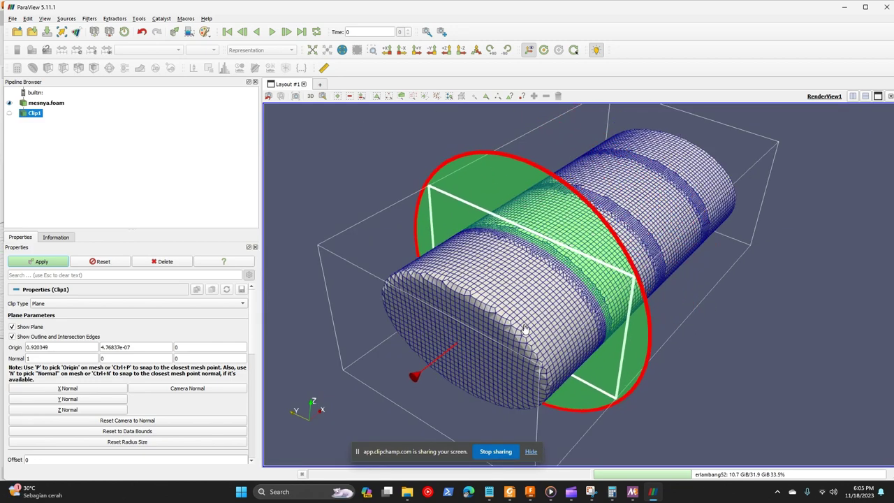
click(52, 263)
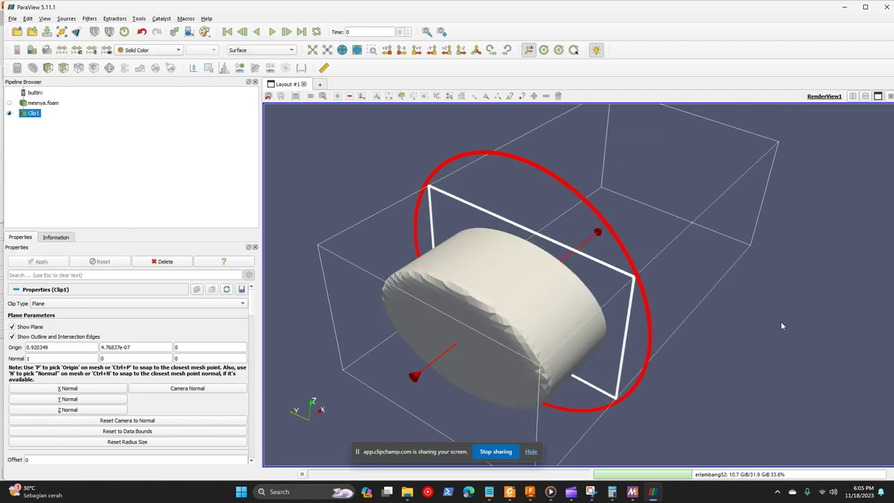
Display the clip as Surface With Edges, inspect the refined cells on the cut face, and hide the clip plane.
drag(780, 326, 670, 307)
click(260, 49)
click(263, 75)
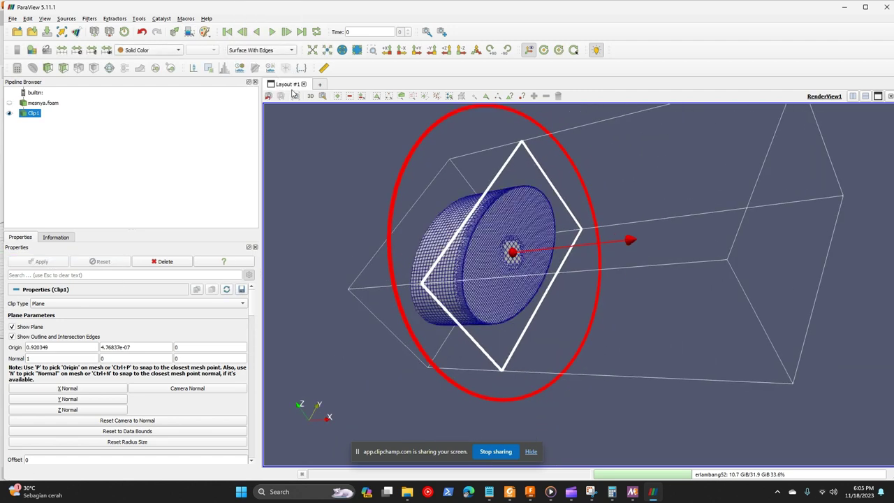
drag(600, 328, 484, 254)
scroll(503, 251, up, 4)
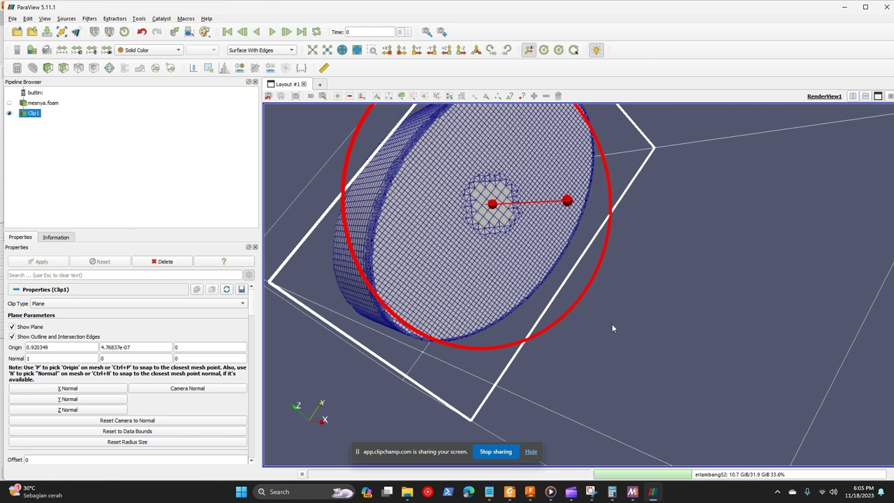
drag(612, 328, 731, 296)
scroll(345, 239, down, 3)
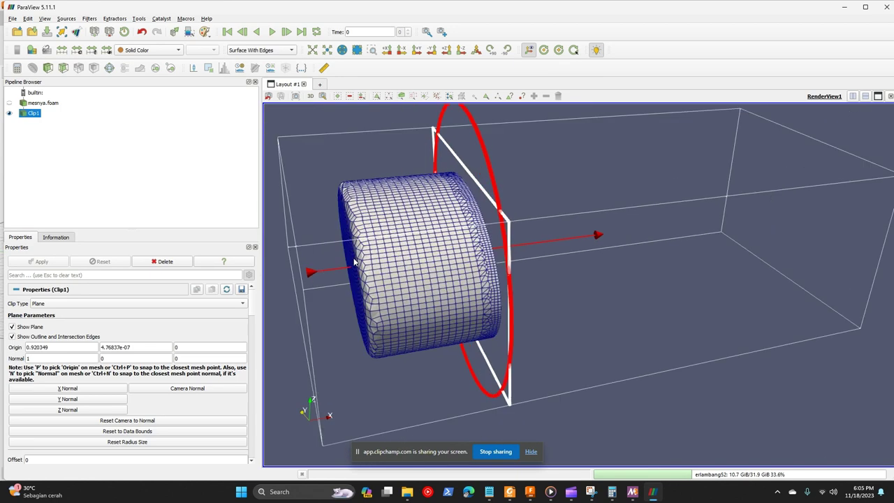
scroll(355, 262, up, 1)
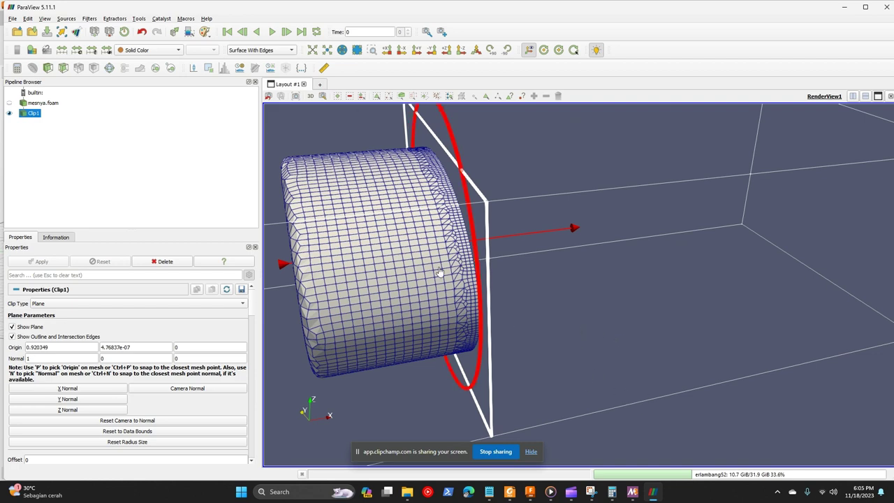
click(19, 328)
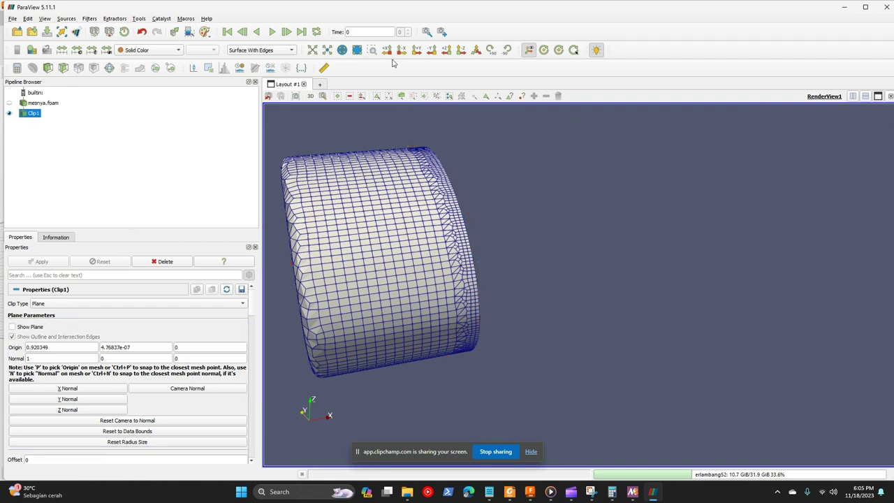
Minimize ParaView and open the constant folder of 11_sloshingVidMesh in File Explorer alongside the 06_sloshingBaffleVid folder.
click(845, 7)
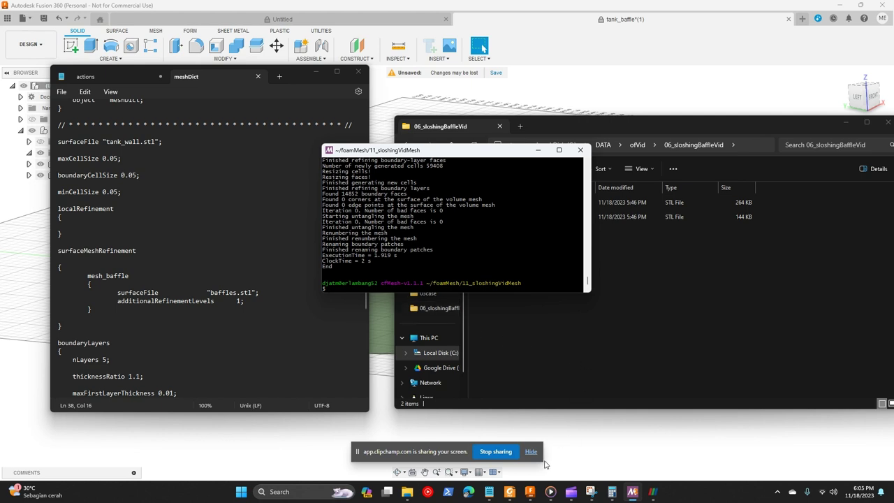
click(409, 493)
click(374, 469)
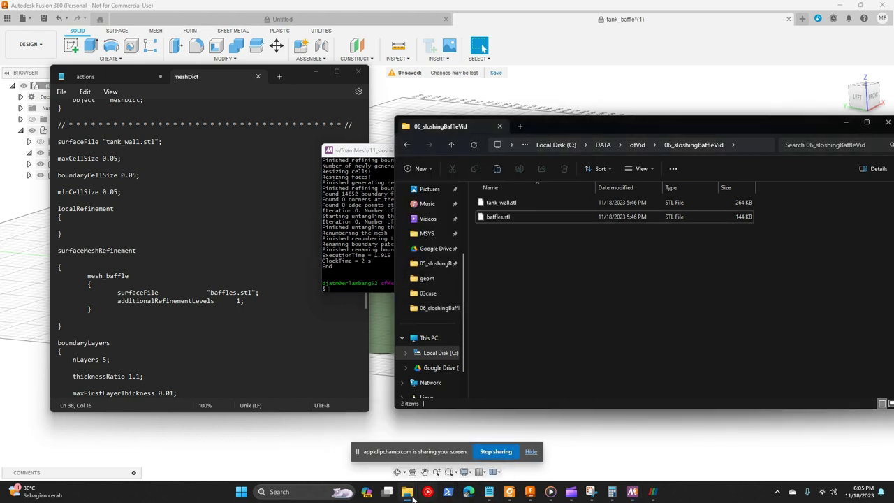
mouse_move(407, 491)
click(454, 444)
double_click(50, 236)
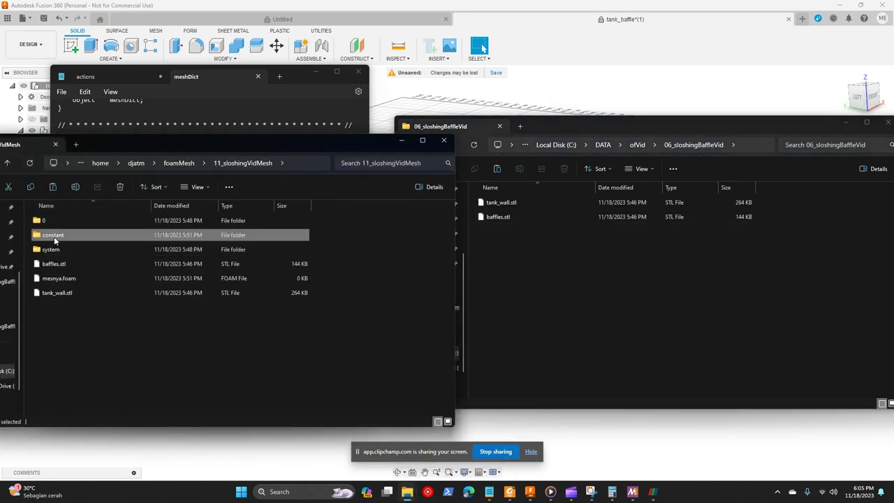
click(657, 323)
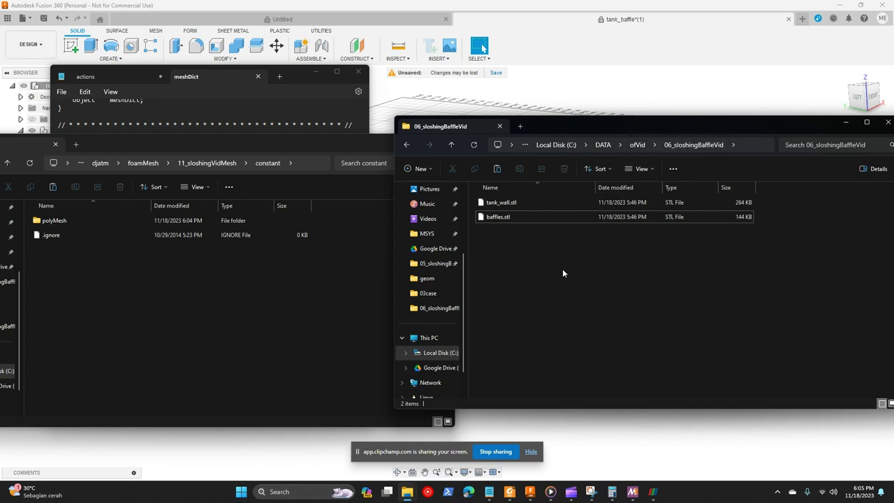
Switch to the Edge browser, search for "interfoam solver" and open the OpenFOAMWiki InterFoam page.
click(466, 496)
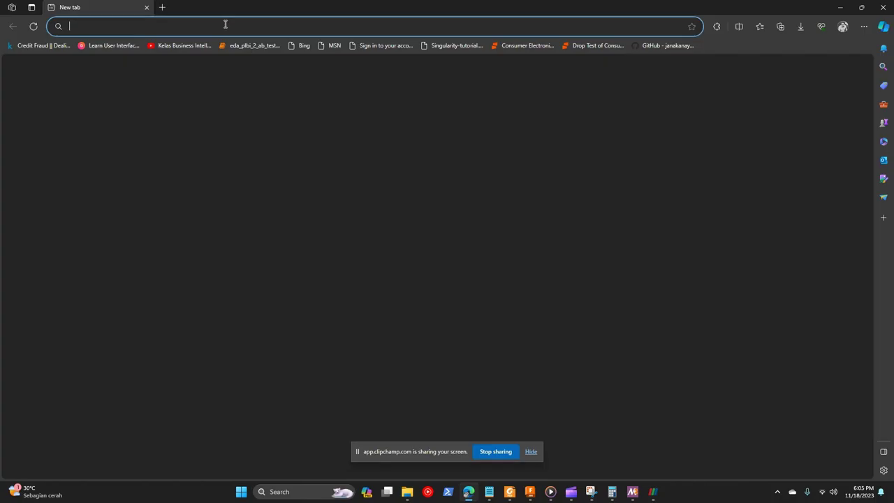
text(interFoam)
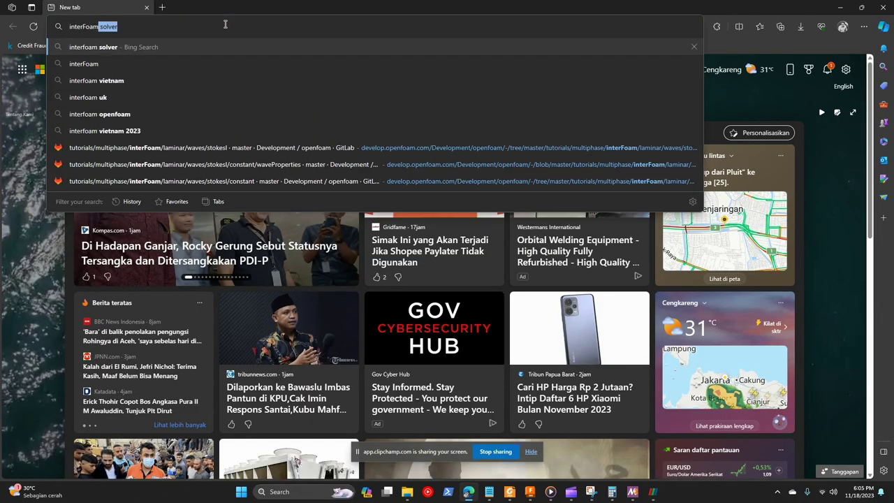
key(Return)
click(352, 177)
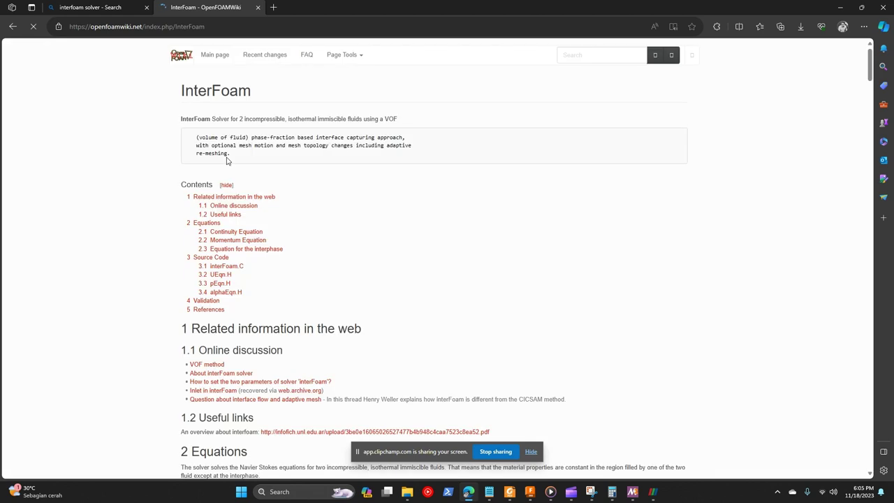
Examine the continuity, momentum and interphase equations on the InterFoam wiki page, and minimize the browser.
scroll(262, 249, down, 4)
scroll(272, 244, down, 1)
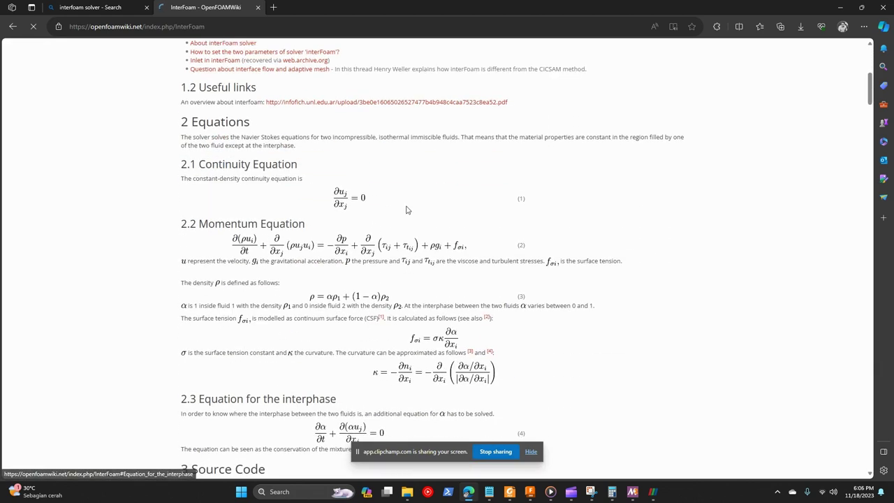
scroll(353, 212, down, 2)
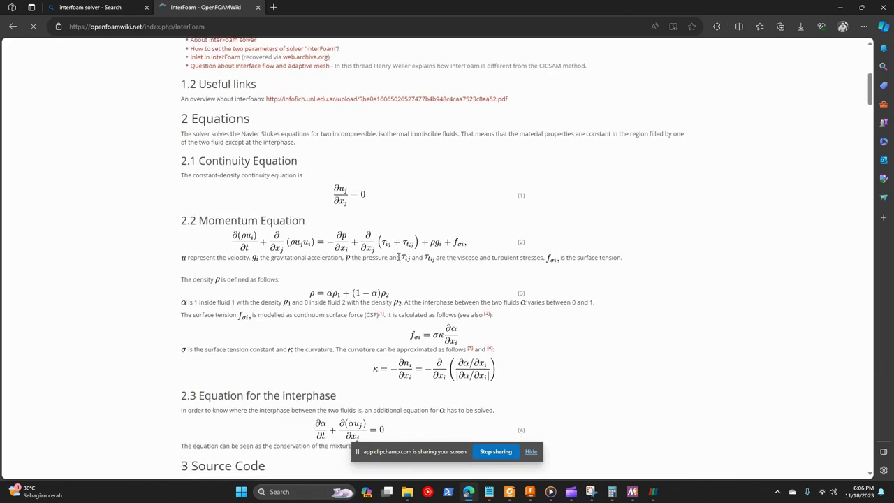
scroll(474, 218, up, 4)
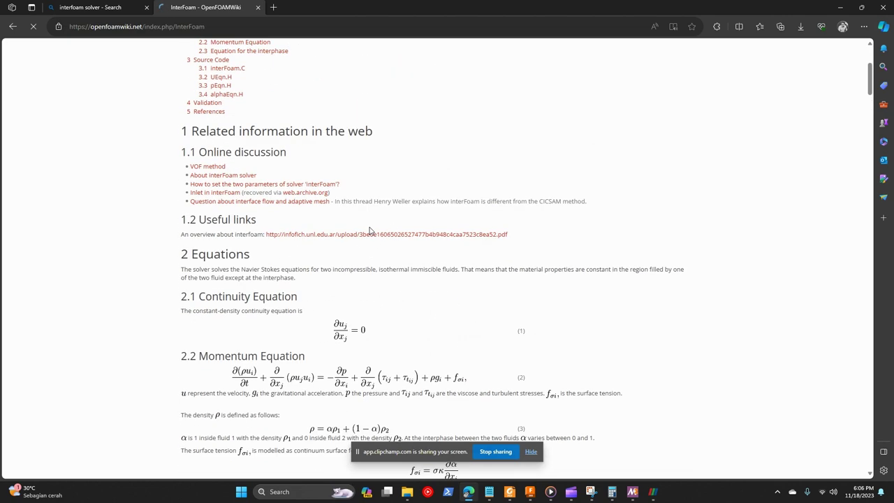
scroll(369, 231, down, 2)
scroll(338, 280, down, 3)
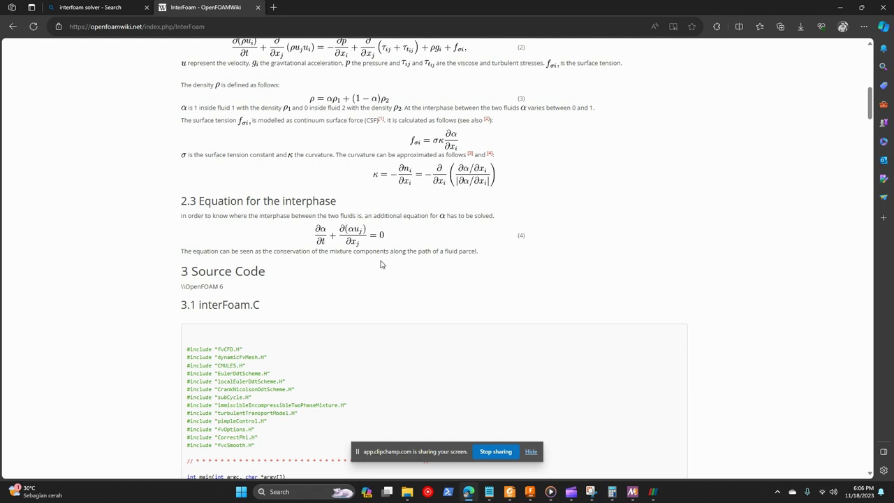
scroll(348, 218, up, 1)
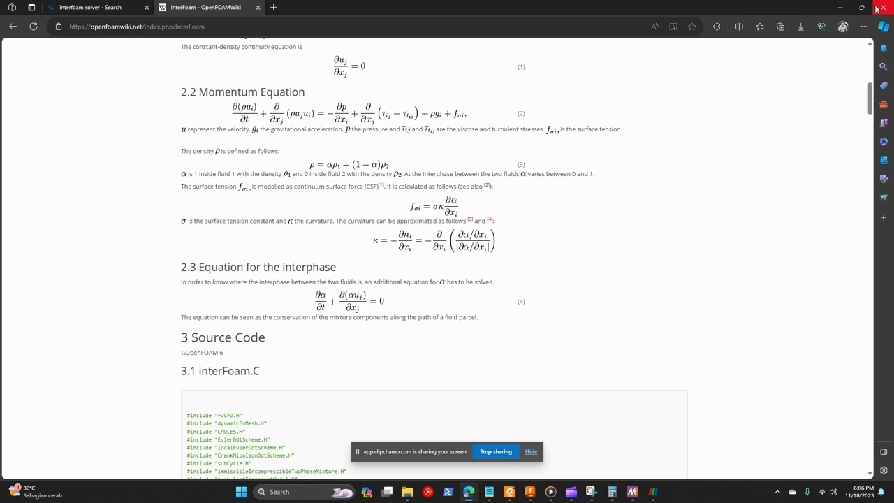
click(837, 7)
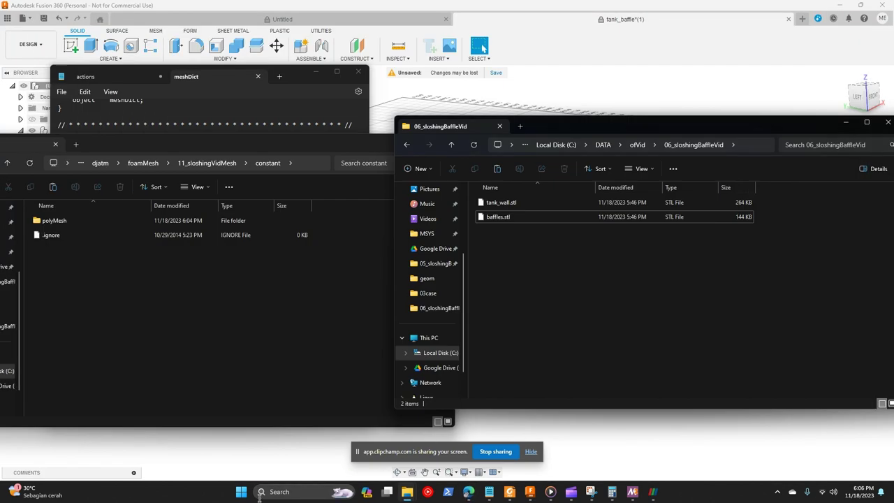
Open an Ubuntu 18.04.6 LTS terminal, move its window aside, and clear the console.
click(241, 492)
scroll(432, 290, down, 1)
click(424, 359)
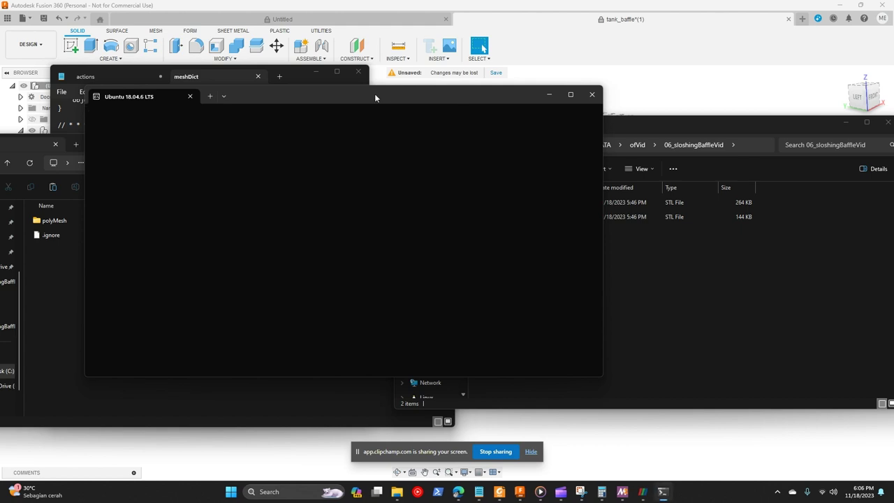
drag(375, 94, 598, 110)
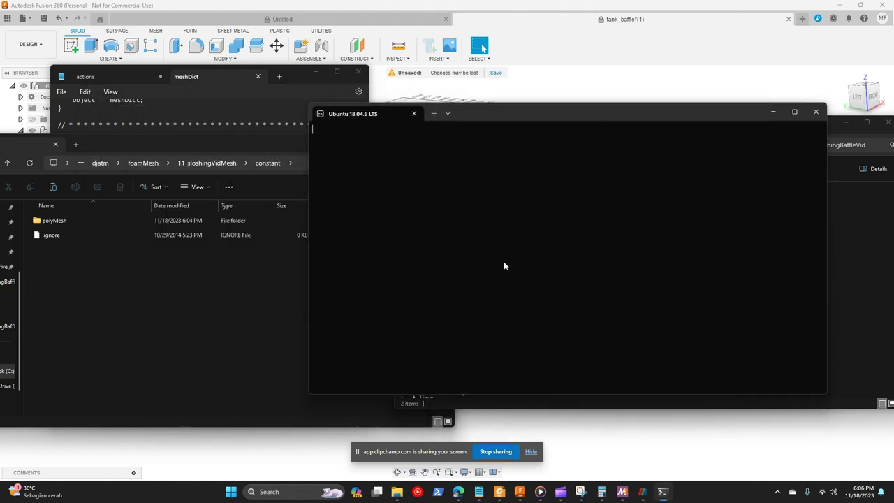
key(Return)
key(Return)
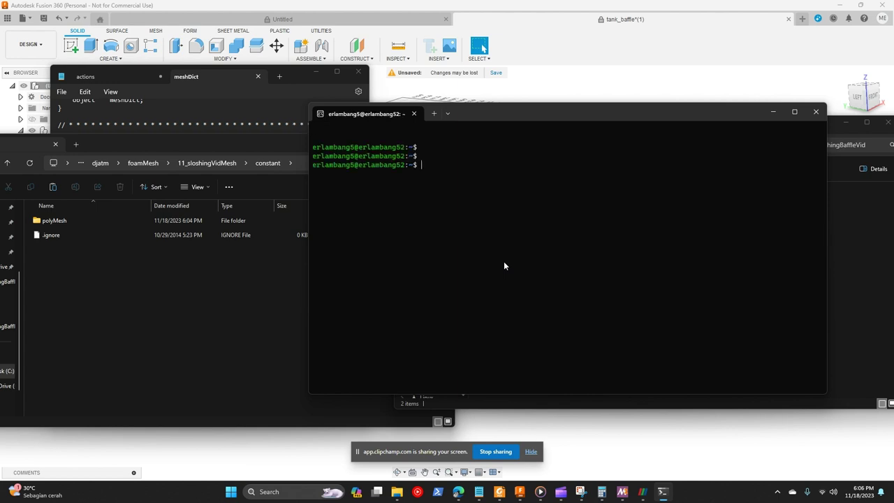
text(clear)
key(Return)
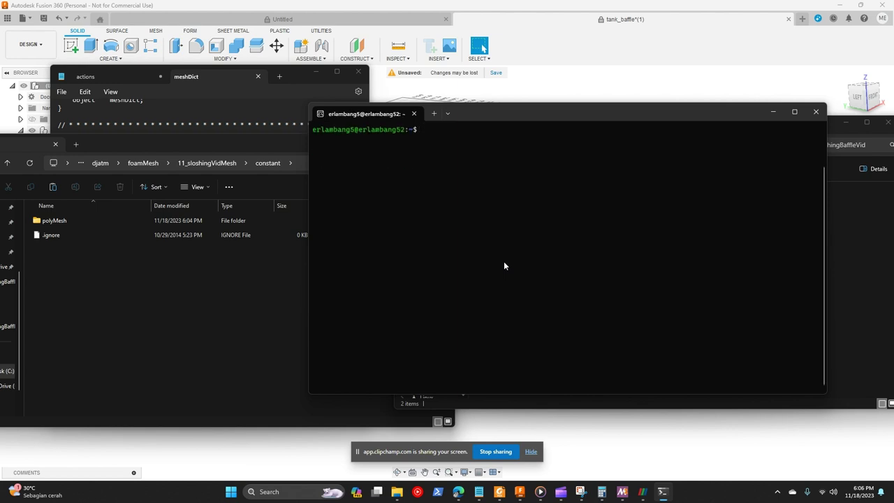
Start a cd command with the path /mnt/c/DATA/ofRun/ and list the folders there that begin with 0.
text(cd)
drag(620, 114, 352, 164)
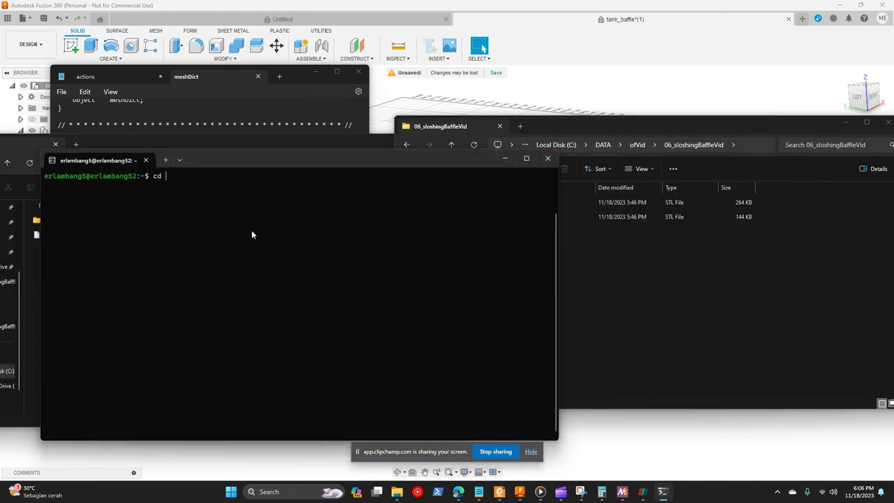
text(/mnt/c/DATA/ofR)
key(Tab)
text(0)
key(Tab)
key(Tab)
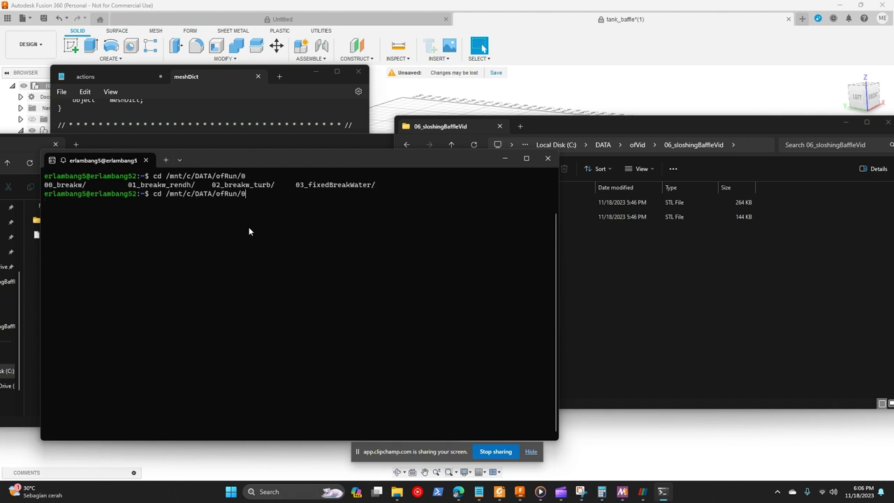
Correct the cd path to /mnt/c/DATA/ofVid/06_sloshingBaffleVid/ and change into that directory.
key(BackSpace)
key(BackSpace)
key(BackSpace)
key(BackSpace)
key(BackSpace)
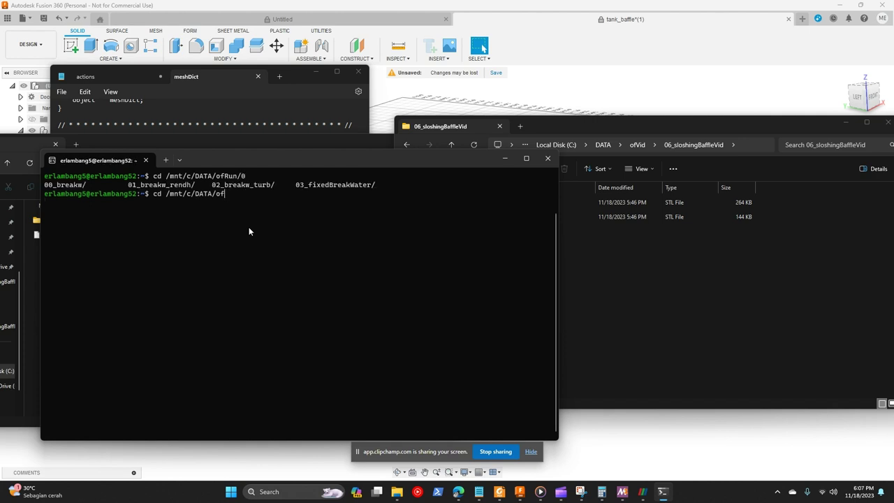
text(Vid/0)
key(Tab)
key(Tab)
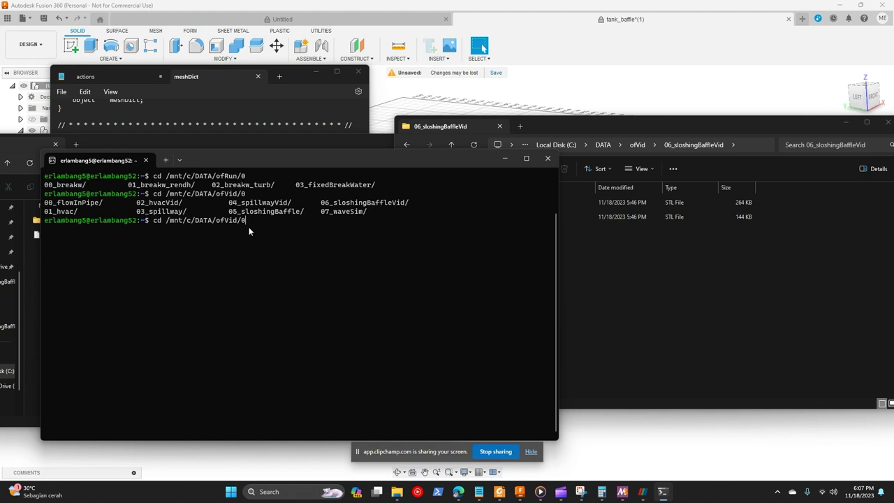
text(6)
key(Tab)
key(Return)
List the contents of 06_sloshingBaffleVid and clear the terminal.
text(ls)
key(Return)
text(c)
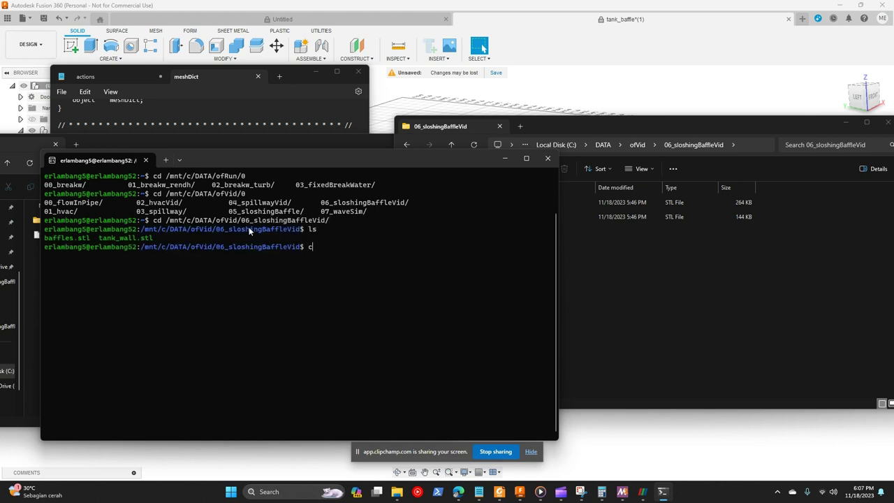
text(lear)
key(Return)
Start a cp -ar command with the source path /usr/lib/openfoam/openfoam2306/ and list that directory's contents.
text(cp -ar)
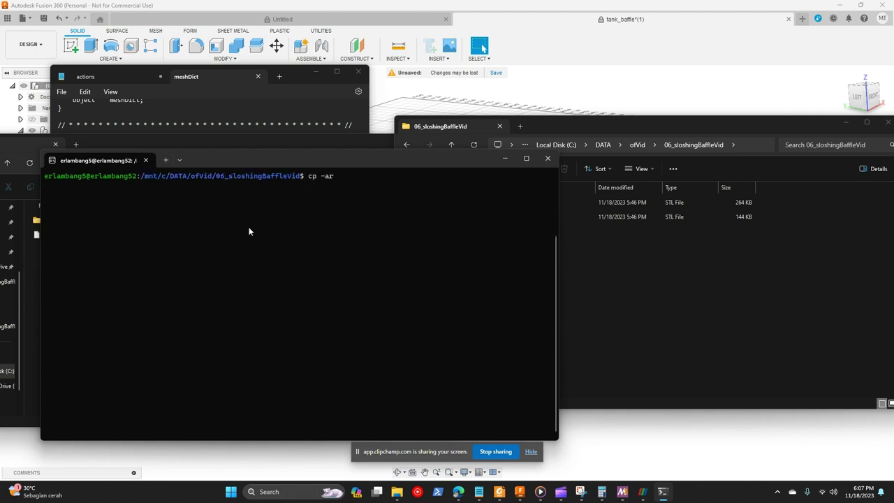
text( /)
key(BackSpace)
text(/usr/lib/)
key(BackSpace)
text(/openf)
key(Tab)
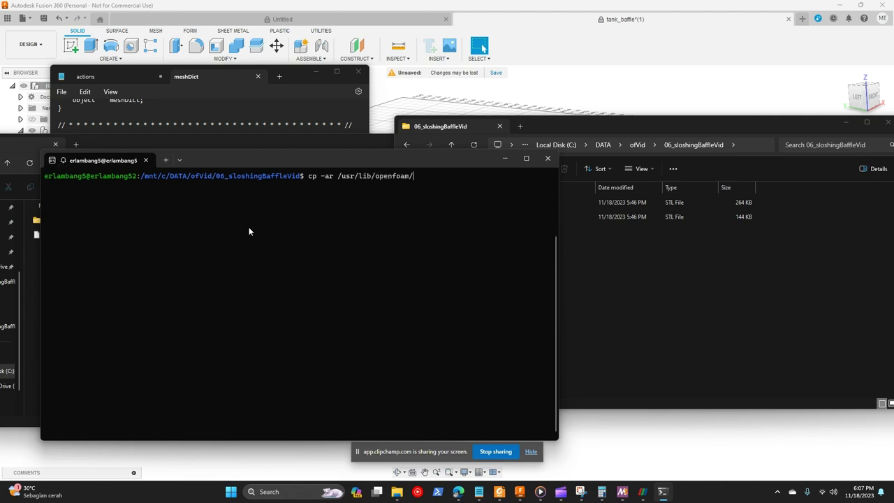
key(Tab)
key(Tab)
key(Tab)
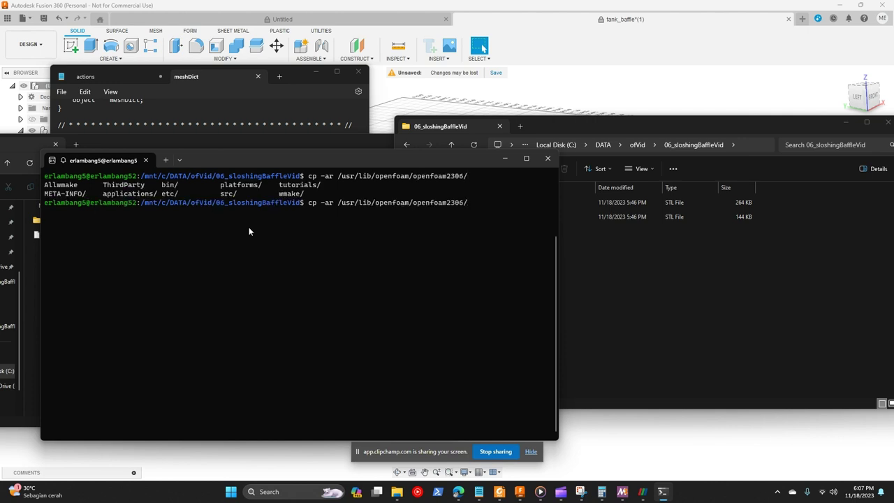
Extend the copy source path with tutorials/multiphase/interFoam/ and list the folders inside it.
text(tu)
key(Tab)
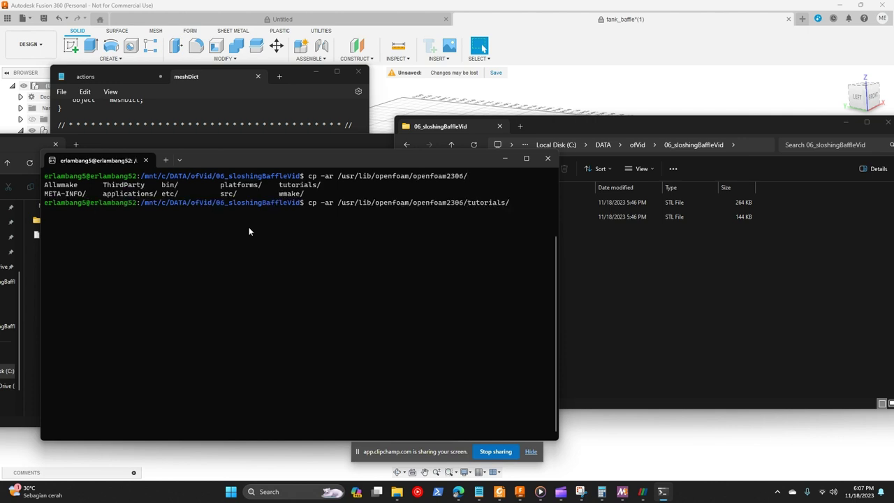
text(mu)
key(Tab)
text(interF)
key(Tab)
key(Tab)
key(Tab)
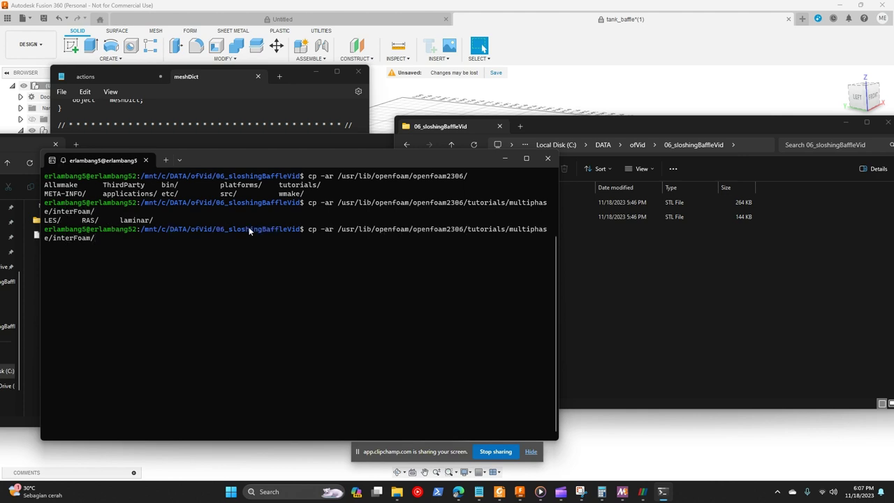
Add RAS/ to the copy source path and list the available interFoam tutorial cases.
text(RAS)
key(Tab)
key(Tab)
key(Tab)
key(Tab)
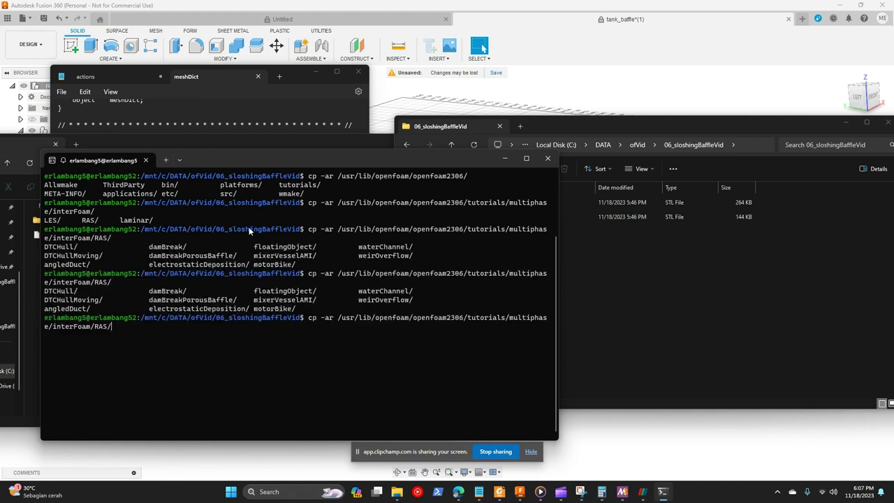
Complete the source path with damBreak/damBreak/* and copy all its contents into the current case directory.
text(dam)
key(Tab)
text(/dam)
key(Tab)
key(Tab)
key(Tab)
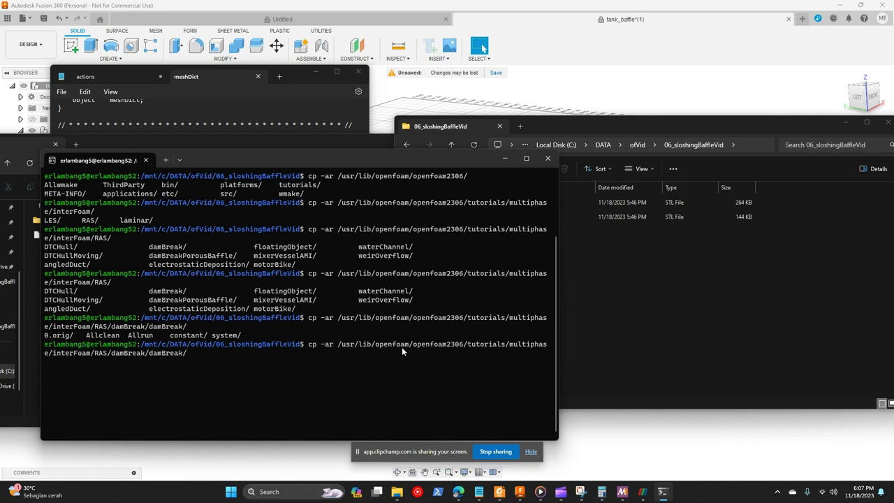
text(* .)
key(Return)
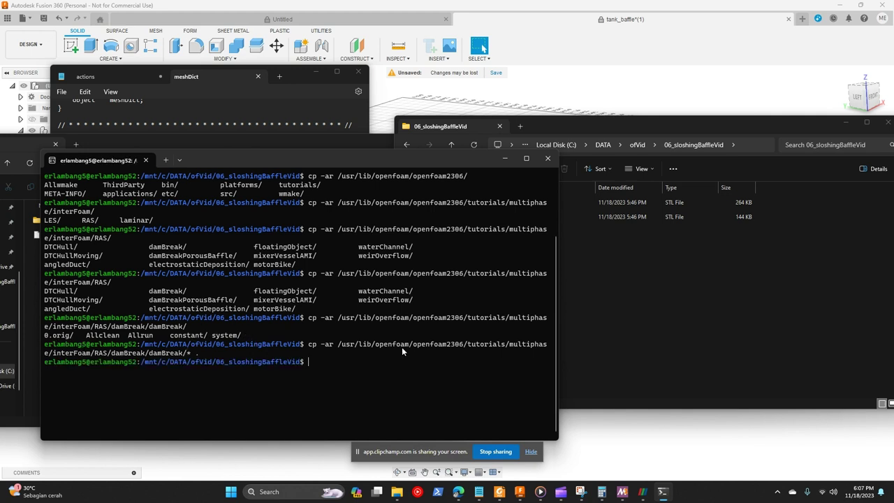
Check the copied files in the 06_sloshingBaffleVid folder window and narrow the terminal so it uncovers the file list.
click(723, 264)
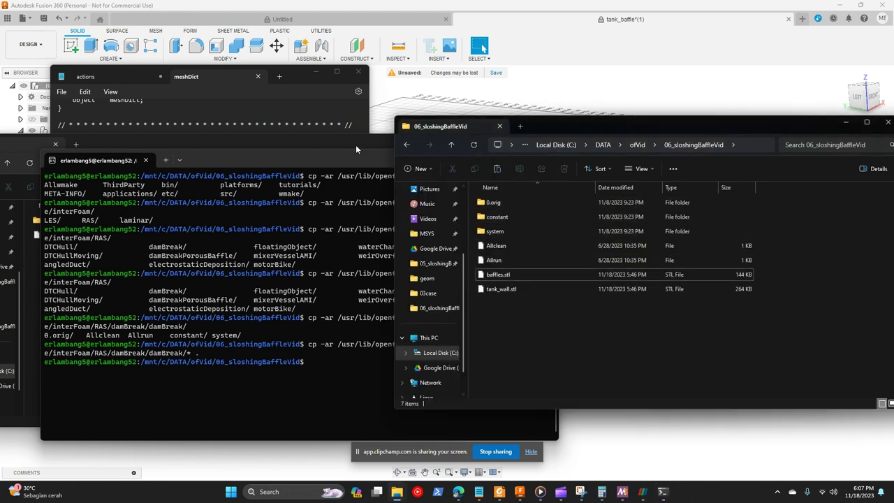
click(382, 158)
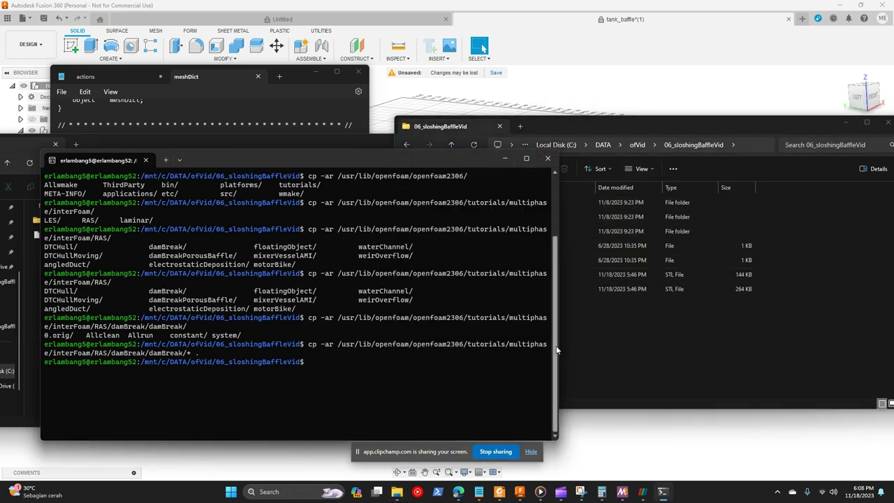
drag(558, 349, 422, 352)
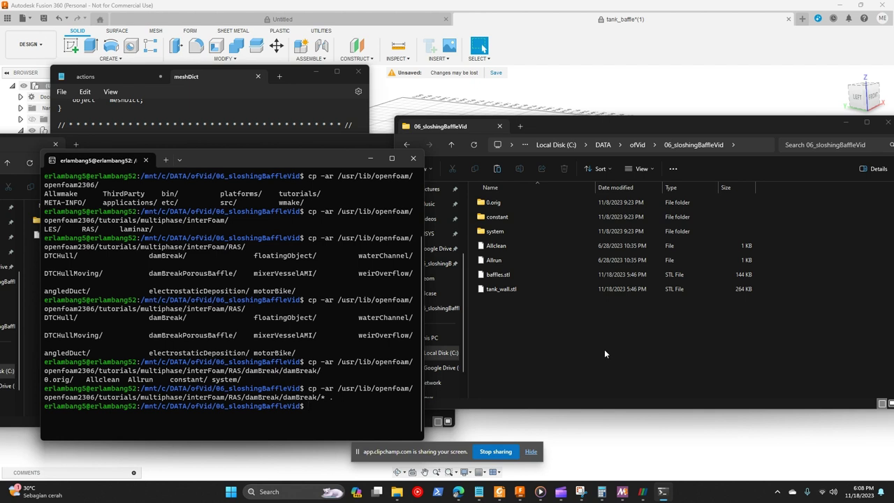
Copy the polyMesh folder from 11_sloshingVidMesh/constant into the constant folder of 06_sloshingBaffleVid.
click(239, 145)
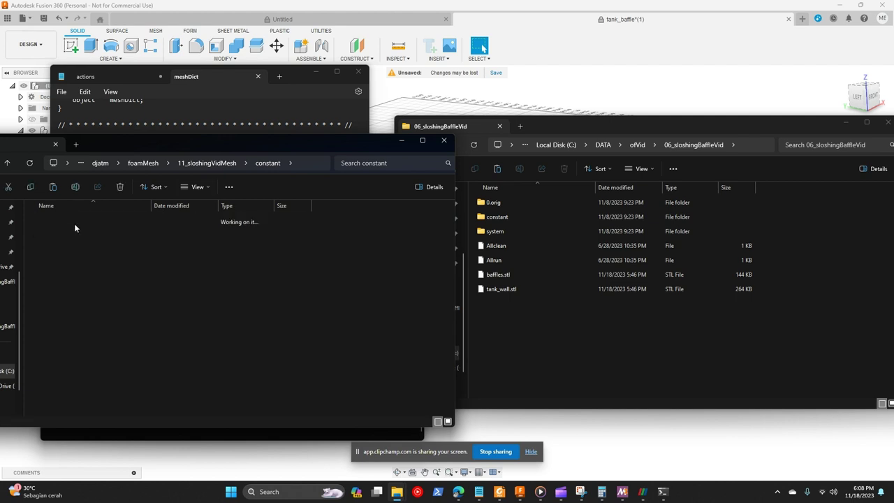
double_click(74, 223)
double_click(508, 219)
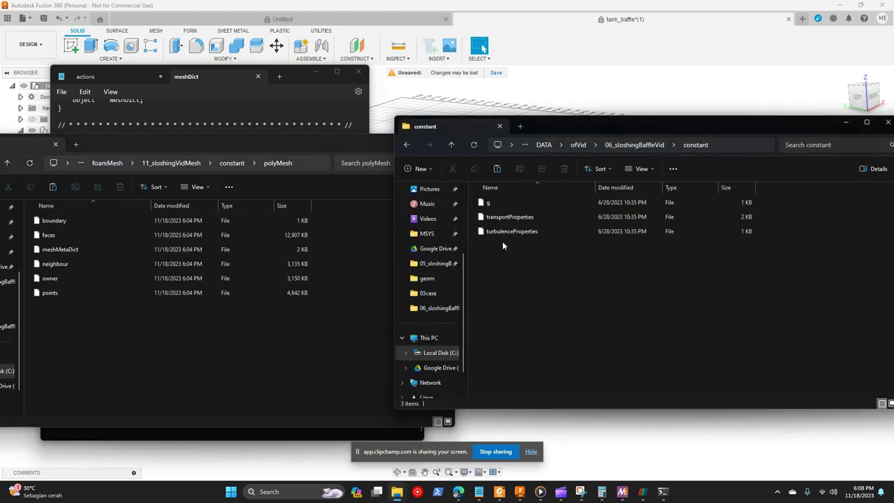
click(53, 224)
click(231, 163)
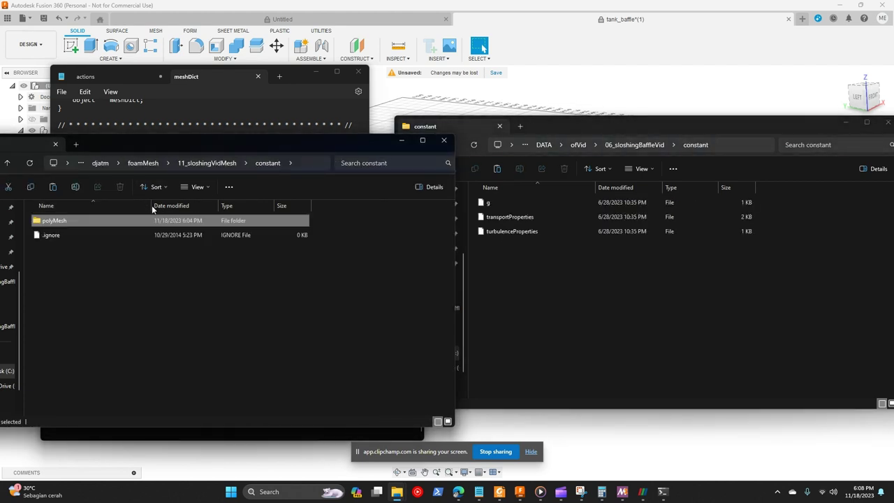
drag(81, 221, 561, 336)
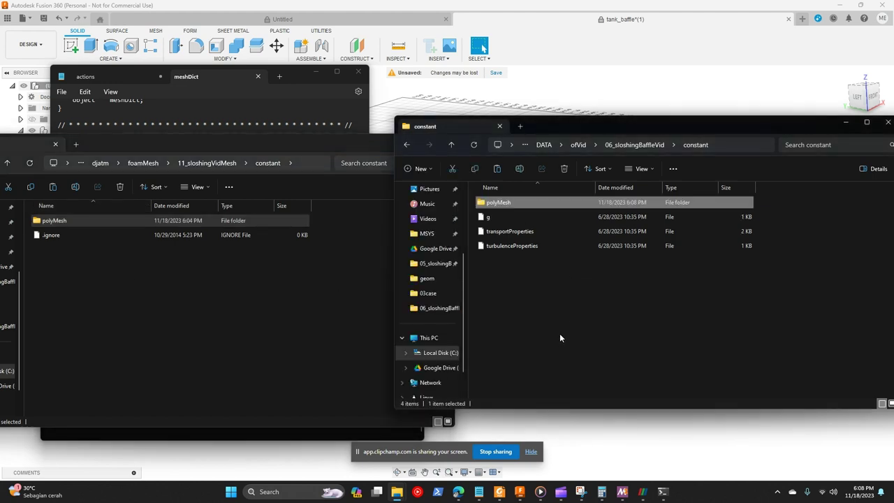
Return to the Ubuntu terminal and load the OpenFOAM environment with the of2306 command.
click(662, 492)
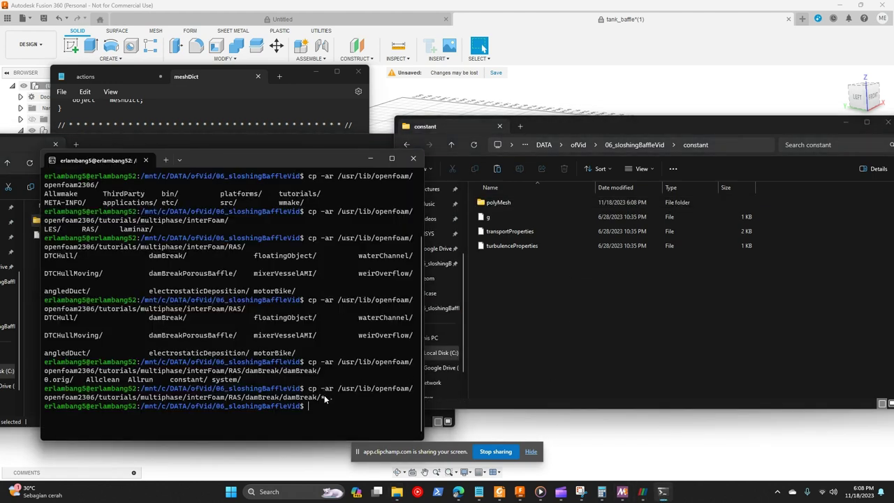
text(chec)
key(BackSpace)
key(BackSpace)
key(BackSpace)
key(BackSpace)
key(BackSpace)
text(of2306)
key(Return)
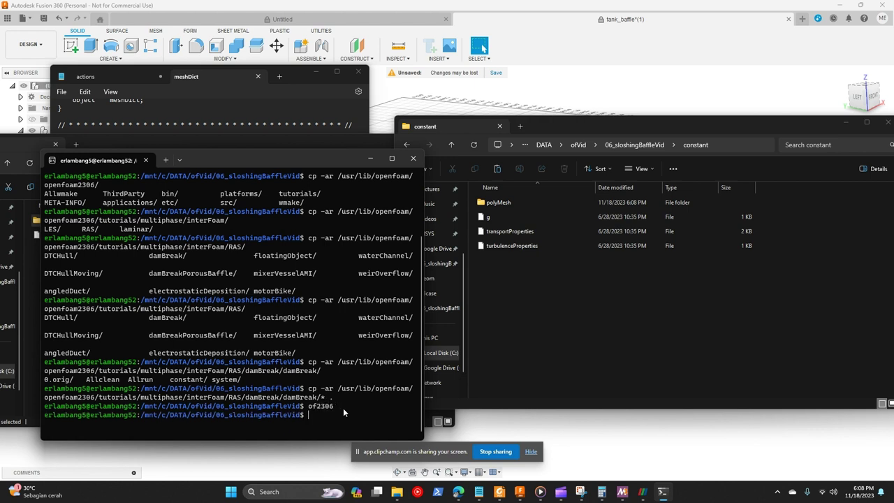
Run checkMesh on the sloshing baffle case and review the mesh statistics in its output.
text(checkMesh)
key(Return)
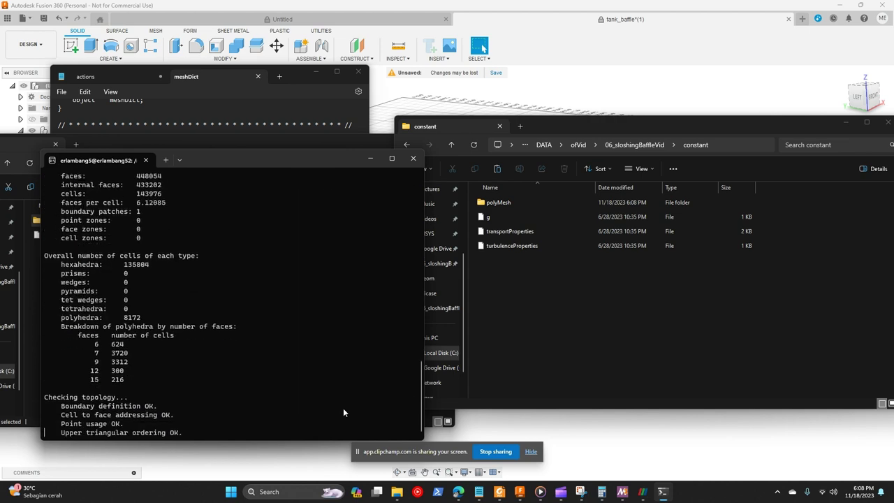
text(c)
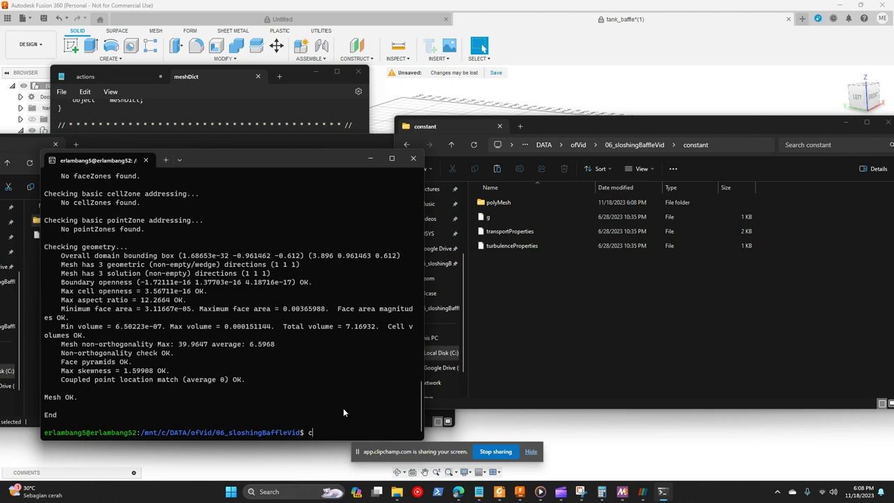
scroll(340, 370, up, 12)
scroll(108, 233, up, 6)
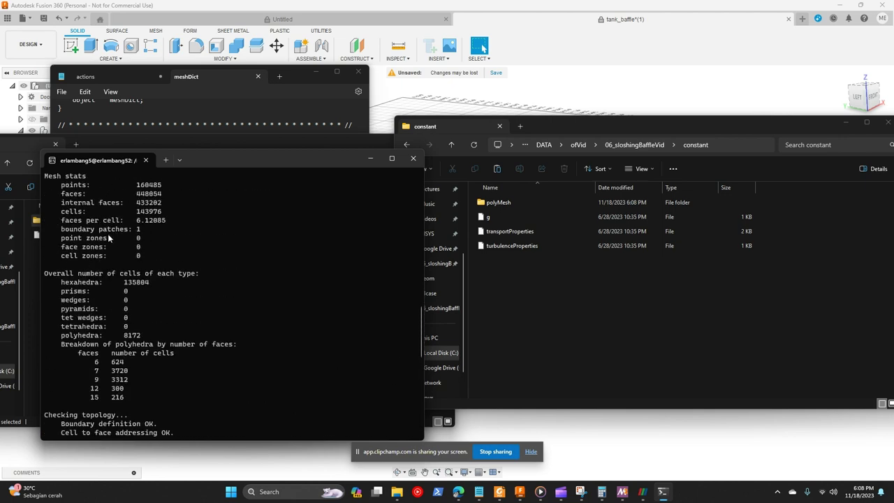
Review the mesh check's cell counts and geometry results down to the end of the output, and clear the terminal.
drag(148, 292, 175, 293)
scroll(261, 298, down, 18)
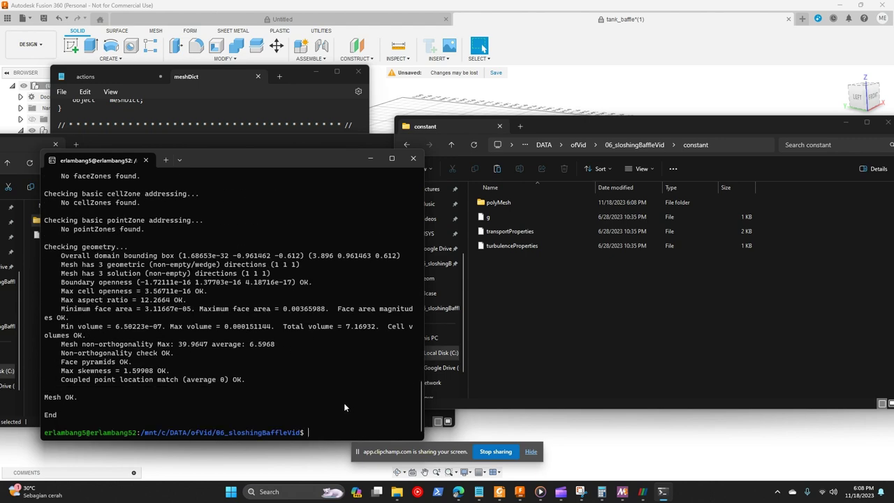
text(lear)
key(Return)
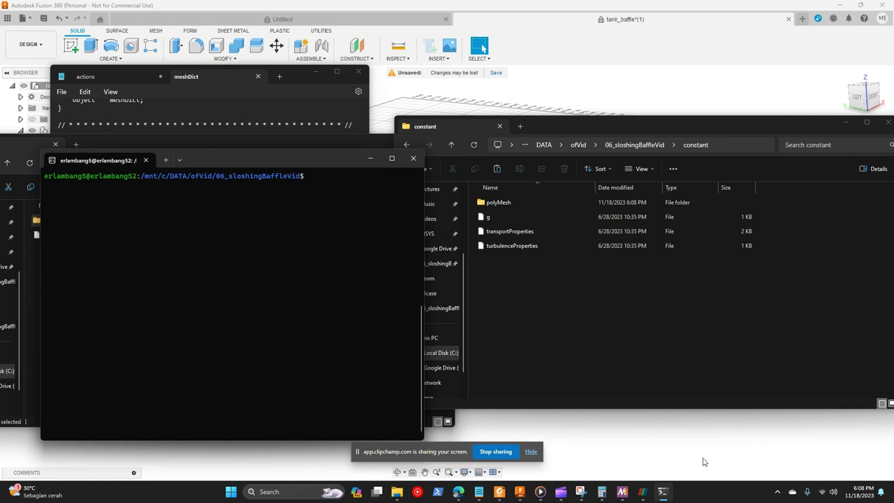
Open the boundary file from the polyMesh folder in Notepad++, examine the tank_wall patch definition, and close the editor.
click(500, 204)
double_click(505, 204)
click(511, 205)
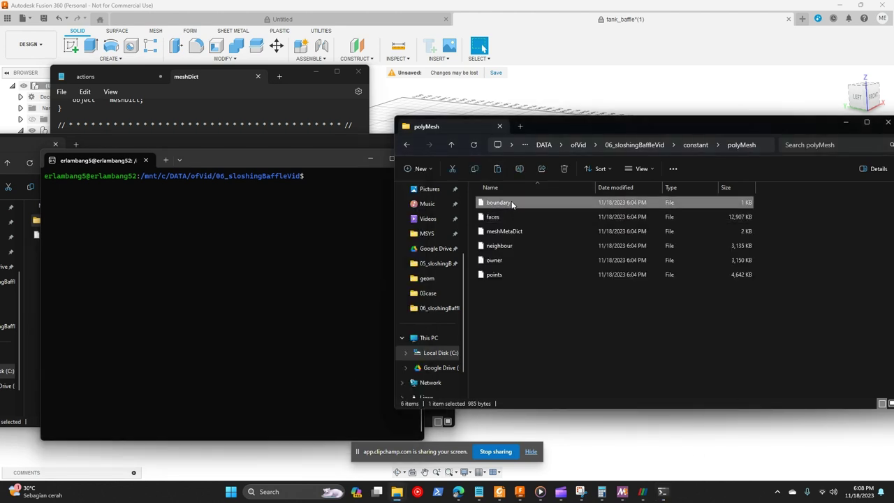
right_click(511, 203)
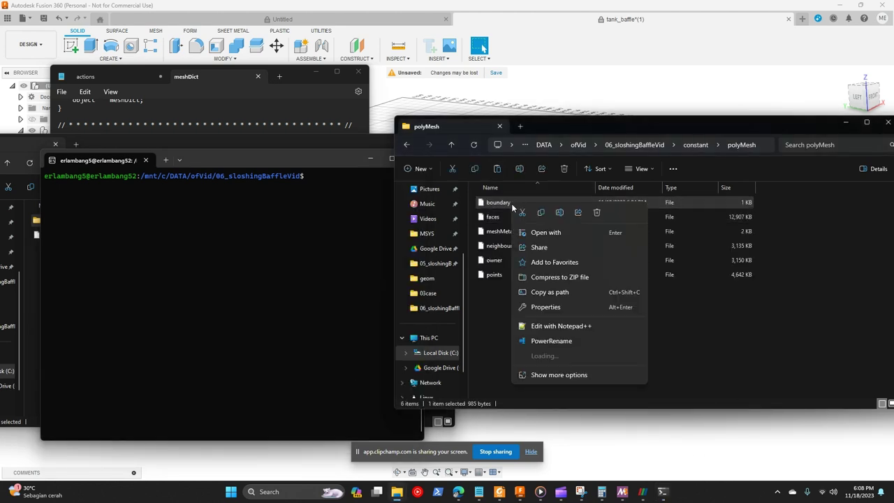
click(564, 325)
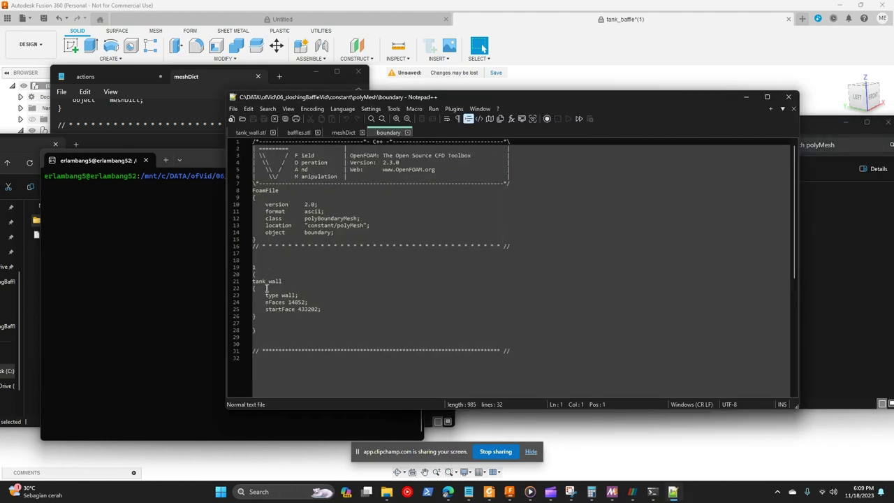
drag(294, 295, 351, 280)
drag(334, 310, 282, 279)
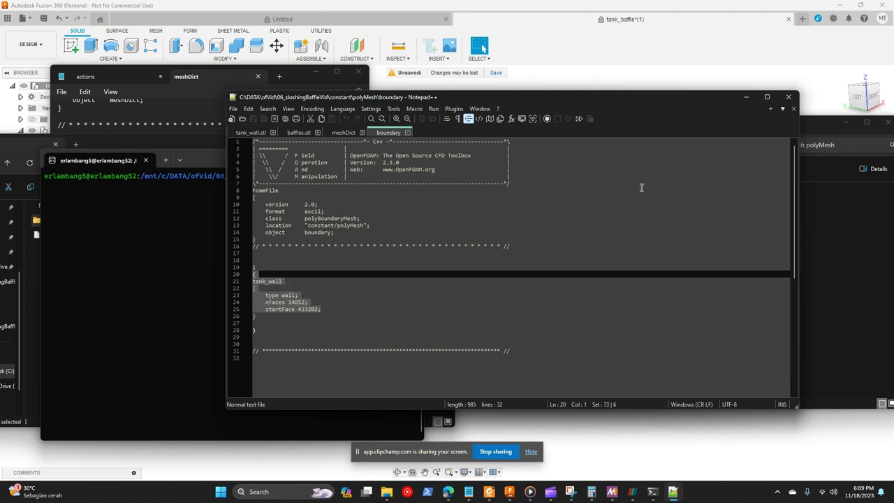
click(789, 96)
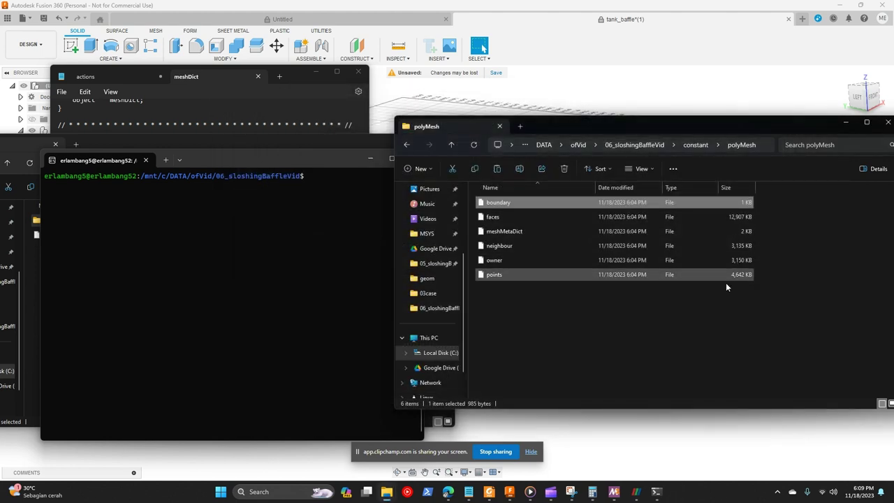
Open all the field files from alpha.water to U in the 06_sloshingBaffleVid case's 0.orig folder in Notepad++.
click(696, 145)
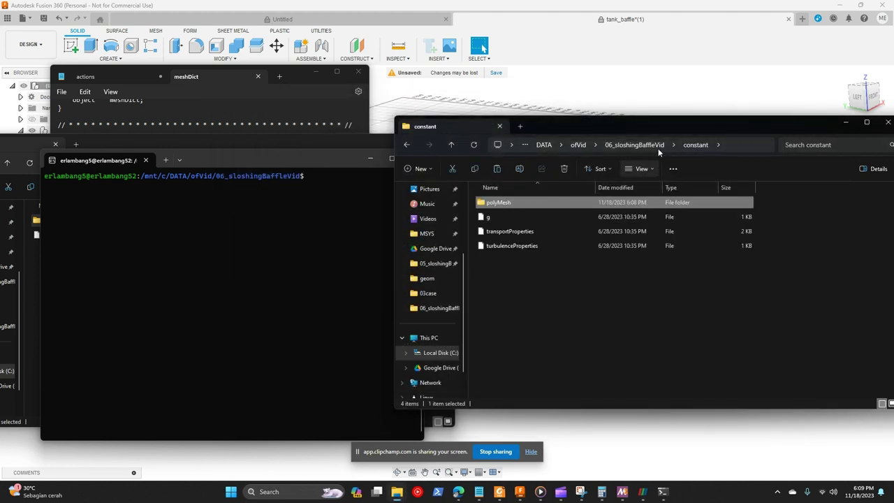
click(657, 145)
double_click(512, 203)
click(519, 200)
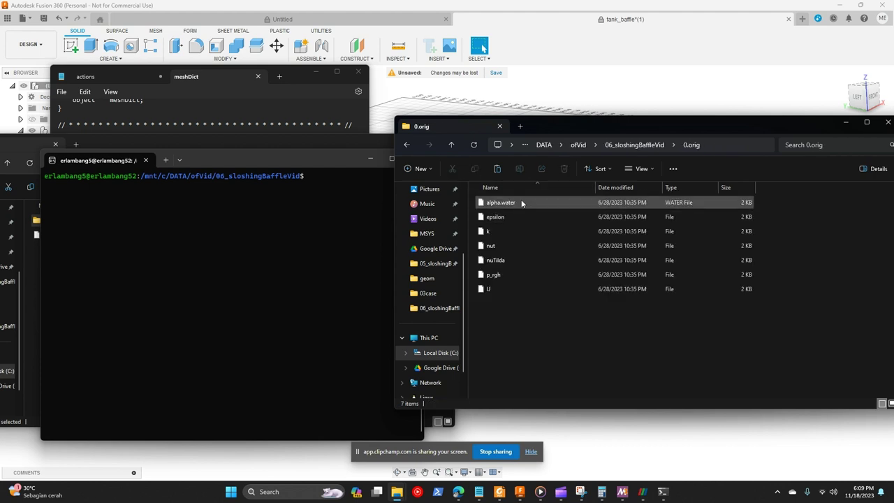
shift+click(489, 289)
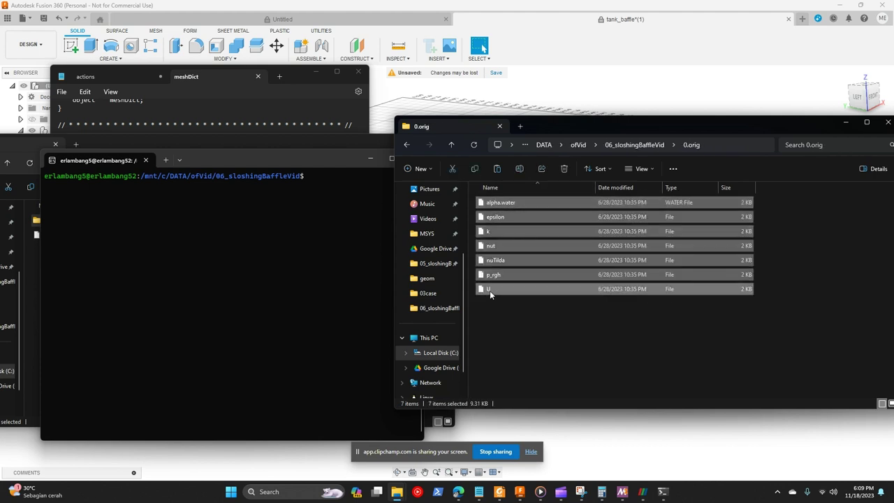
right_click(489, 290)
click(525, 220)
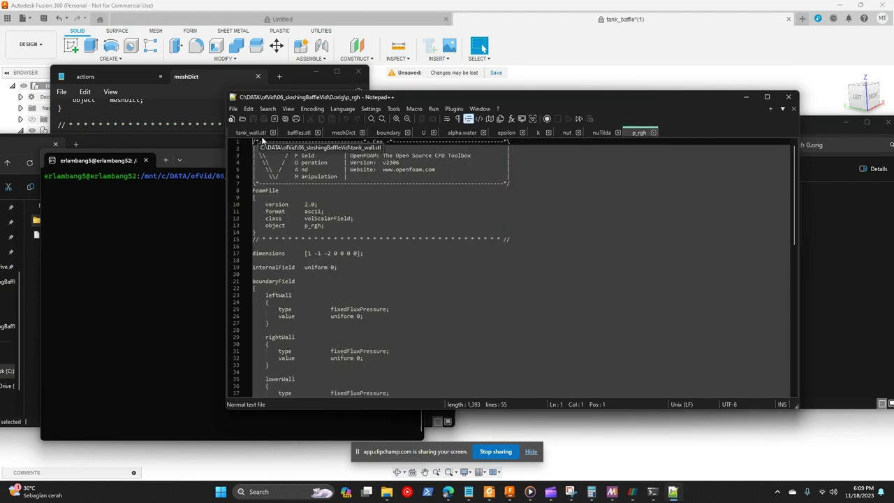
Delete the rightWall, lowerWall, atmosphere and defaultFaces entries from the boundaryField of the p_rgh file.
scroll(409, 250, down, 4)
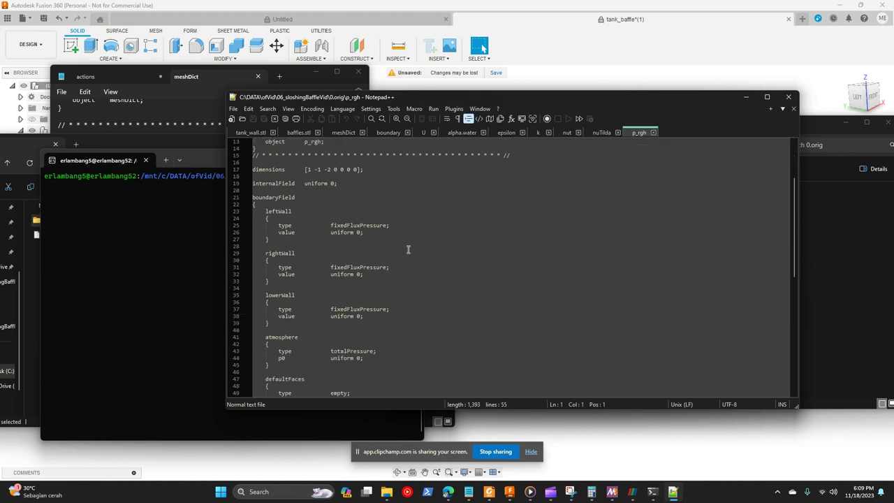
scroll(308, 309, down, 3)
drag(279, 339, 242, 239)
key(BackSpace)
key(BackSpace)
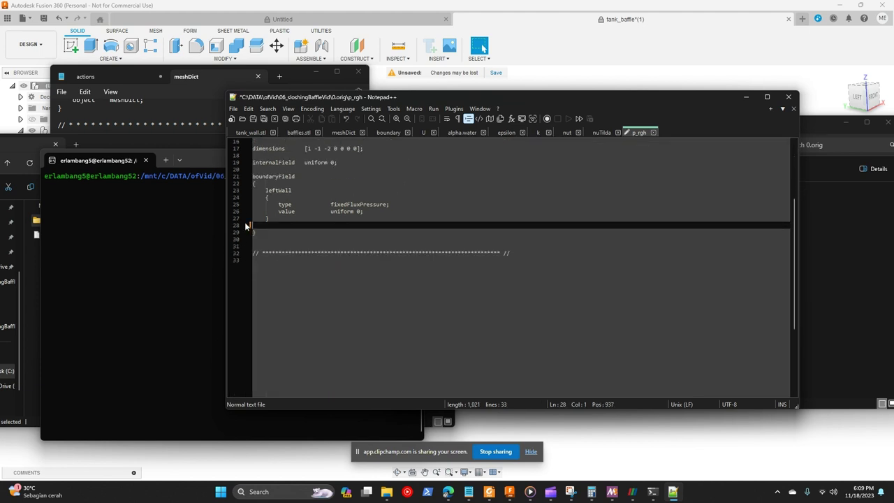
Rename the leftWall patch in p_rgh to tank_wall and look over the shortened file.
drag(297, 191, 268, 197)
double_click(272, 190)
text(ta)
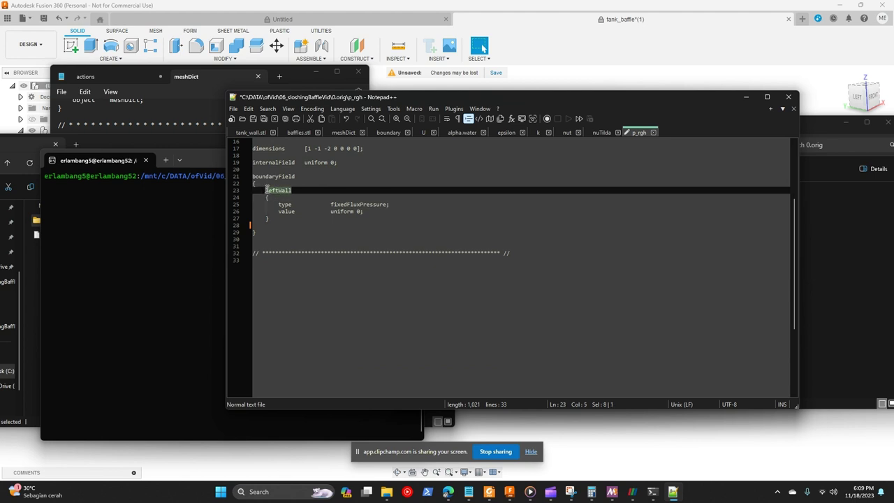
text(_w)
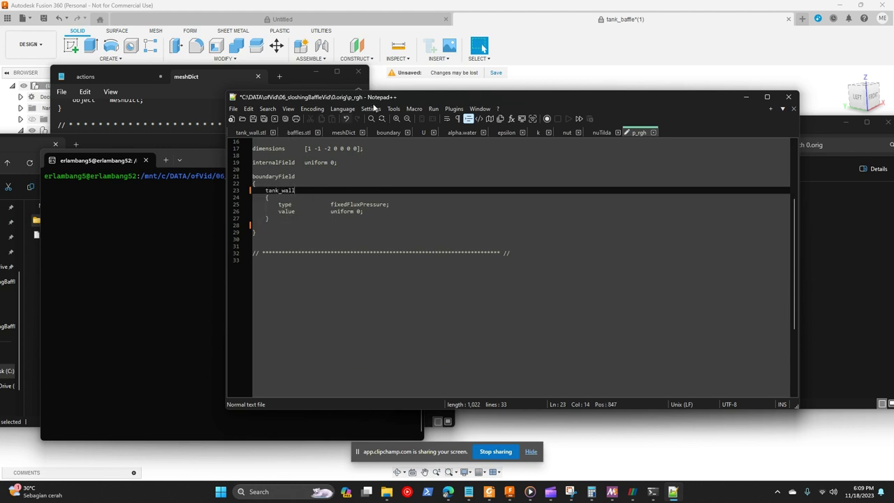
drag(373, 98, 335, 70)
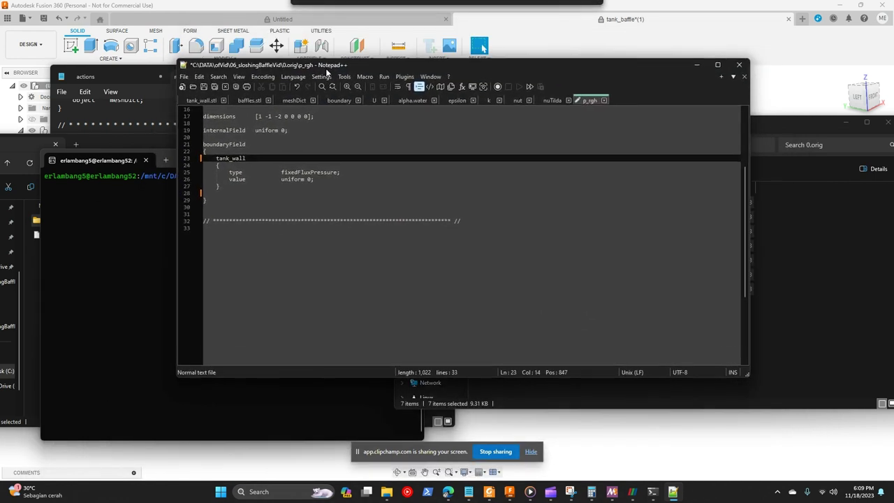
key(Down)
key(Down)
key(Down)
key(Down)
key(Down)
key(Down)
key(Down)
key(Down)
key(Down)
key(Down)
key(Down)
scroll(300, 227, up, 3)
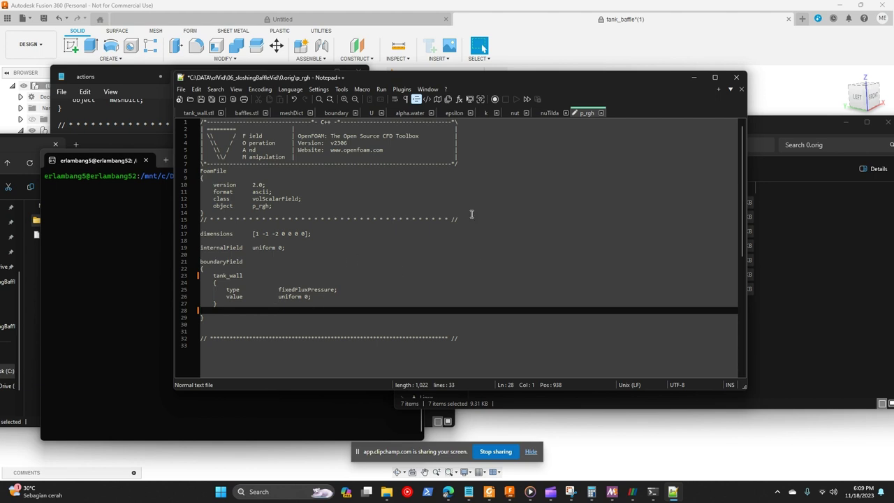
In the nuTilda file, remove every boundaryField patch after leftWall and rename leftWall to tank_wall.
click(548, 113)
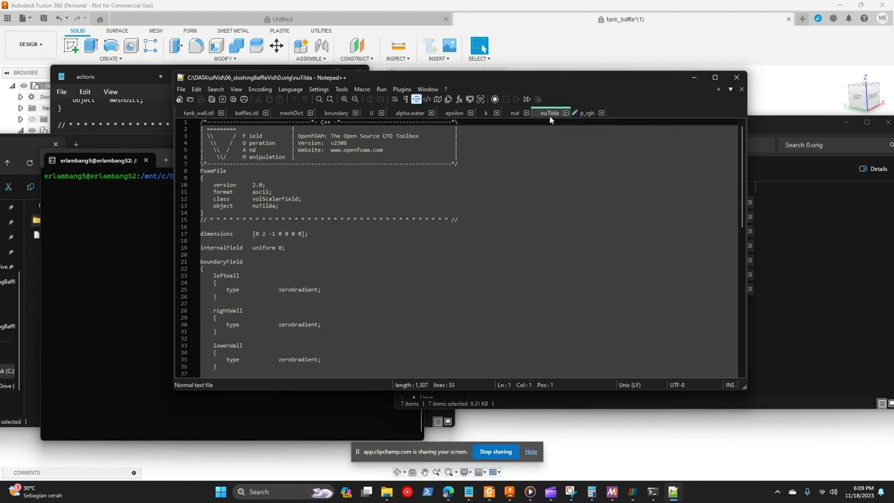
scroll(293, 312, down, 7)
drag(235, 303, 194, 275)
key(Delete)
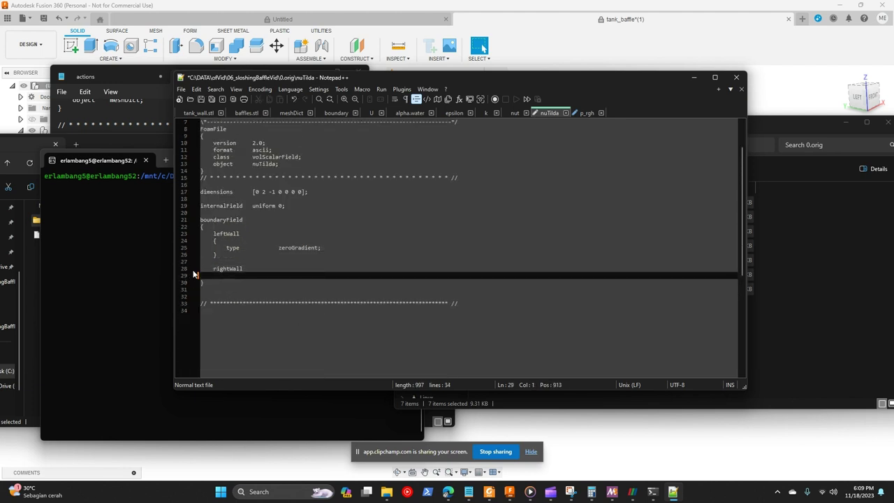
key(BackSpace)
key(BackSpace)
key(BackSpace)
key(BackSpace)
key(BackSpace)
key(BackSpace)
key(BackSpace)
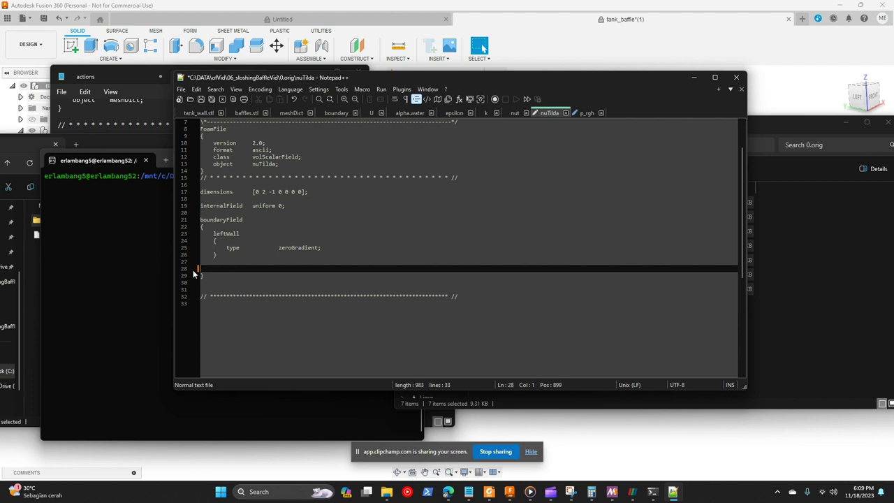
key(BackSpace)
drag(239, 234, 214, 234)
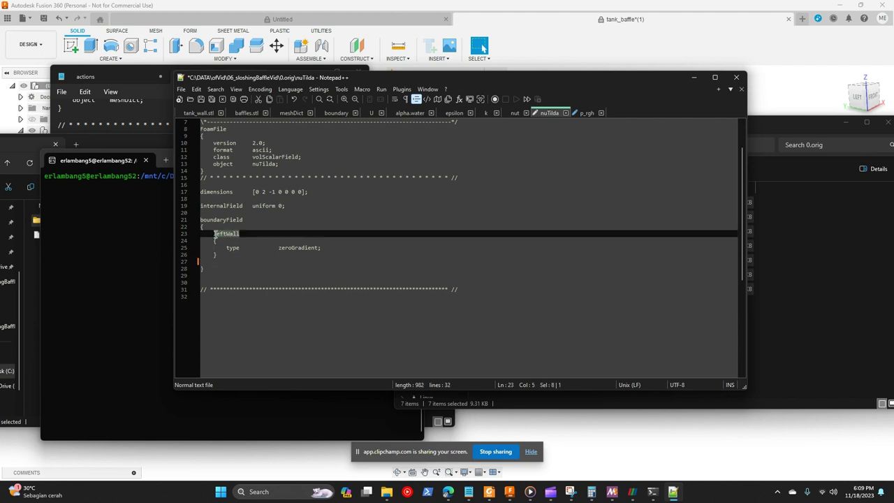
text(tank_w)
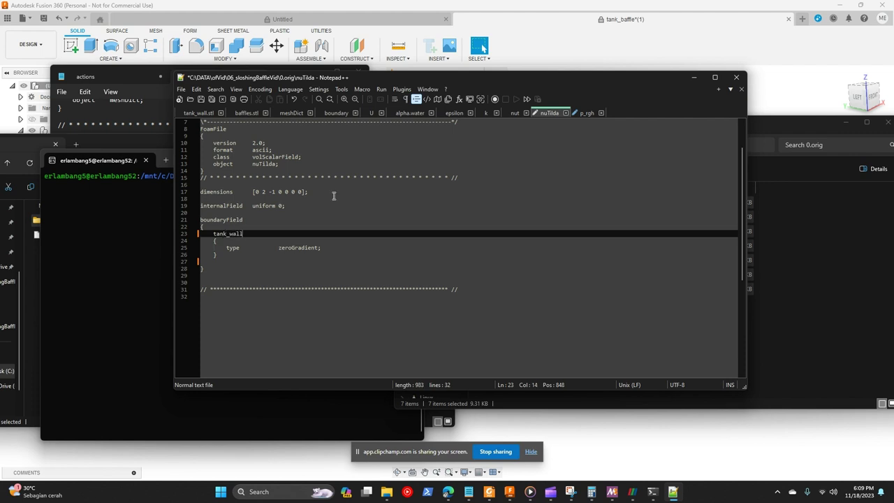
Delete all boundaryField patches that follow leftWall in the nut file.
click(514, 112)
scroll(237, 331, down, 6)
drag(221, 342, 191, 192)
key(BackSpace)
key(BackSpace)
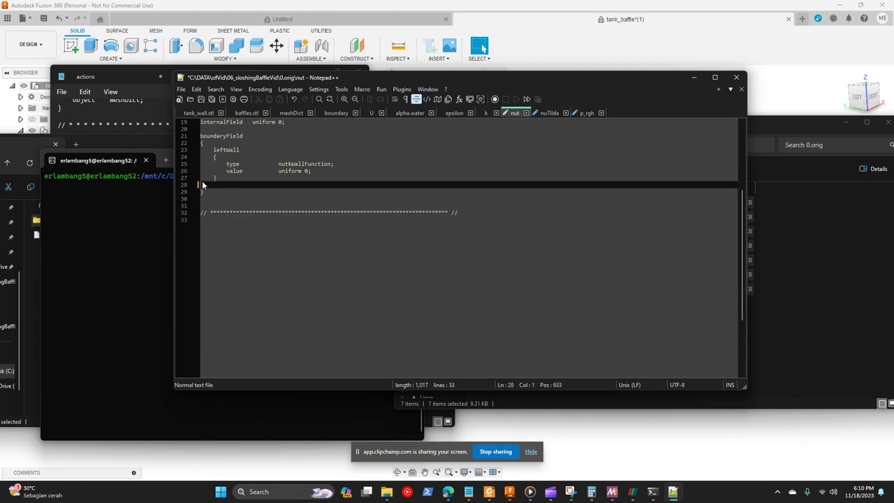
Rename the remaining leftWall patch in the nut file to tank_wall.
scroll(207, 182, up, 3)
click(239, 211)
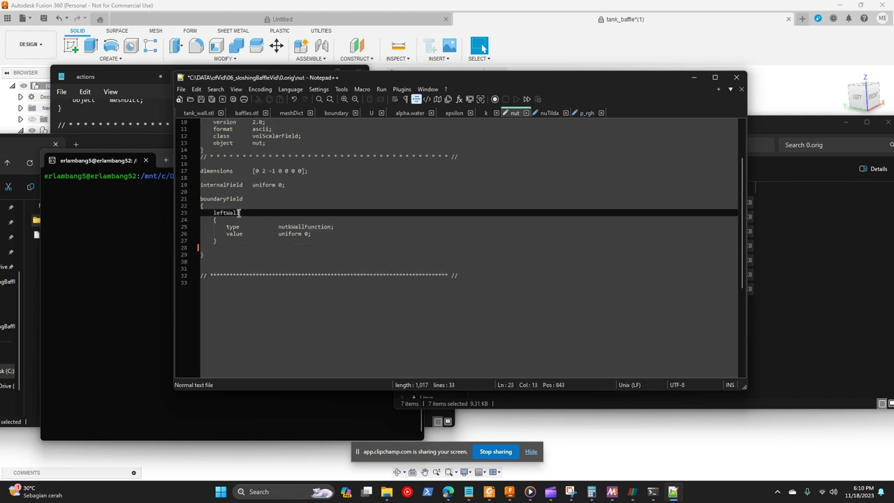
drag(239, 212, 216, 213)
text(tank_w)
scroll(238, 212, up, 1)
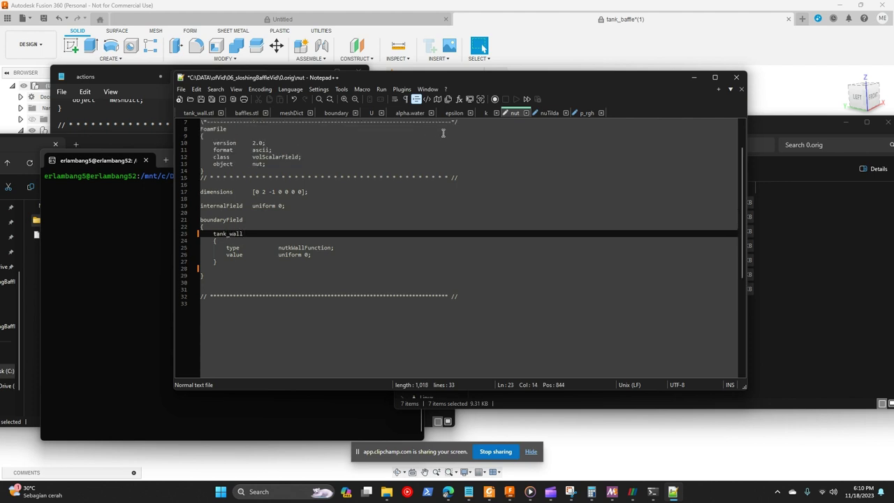
In the k file, delete the boundaryField patches from rightWall through defaultFaces and rename leftWall to tank_wall.
click(485, 112)
scroll(293, 363, down, 6)
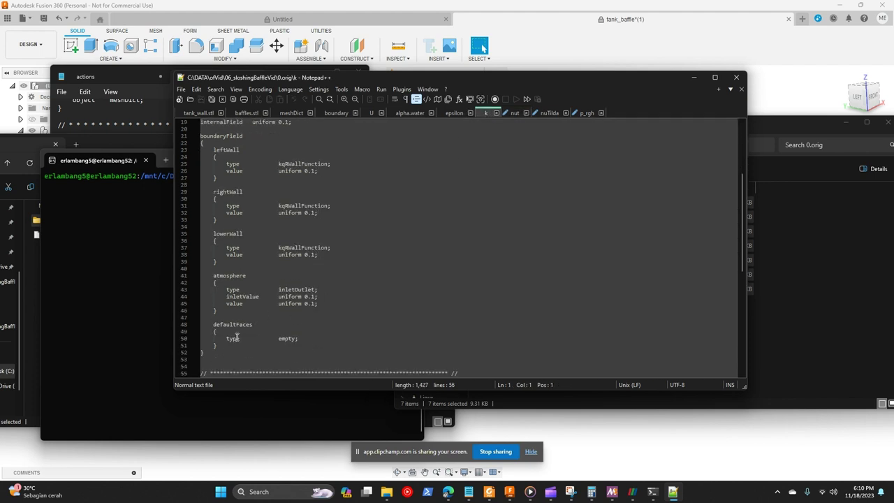
click(221, 346)
drag(220, 347, 196, 231)
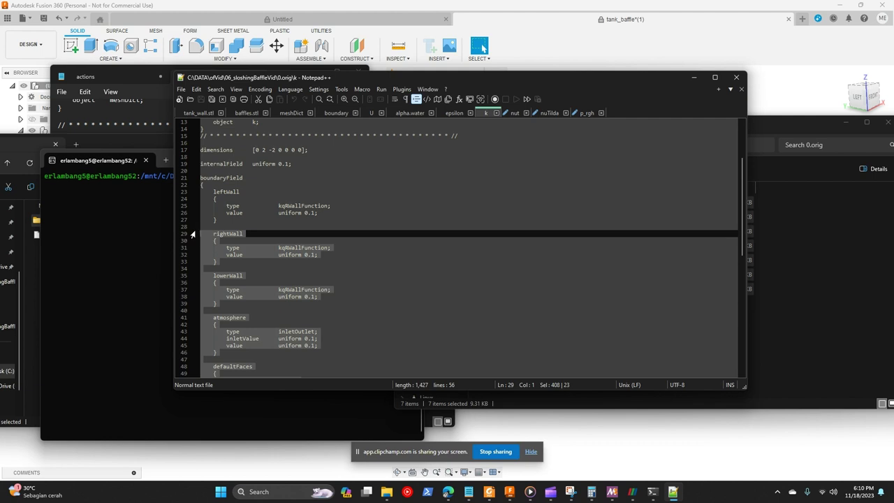
key(BackSpace)
key(BackSpace)
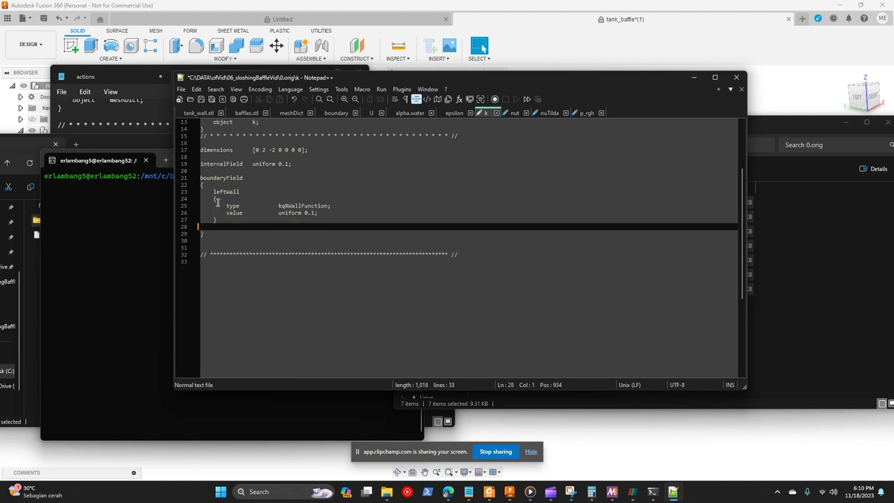
drag(240, 191, 216, 192)
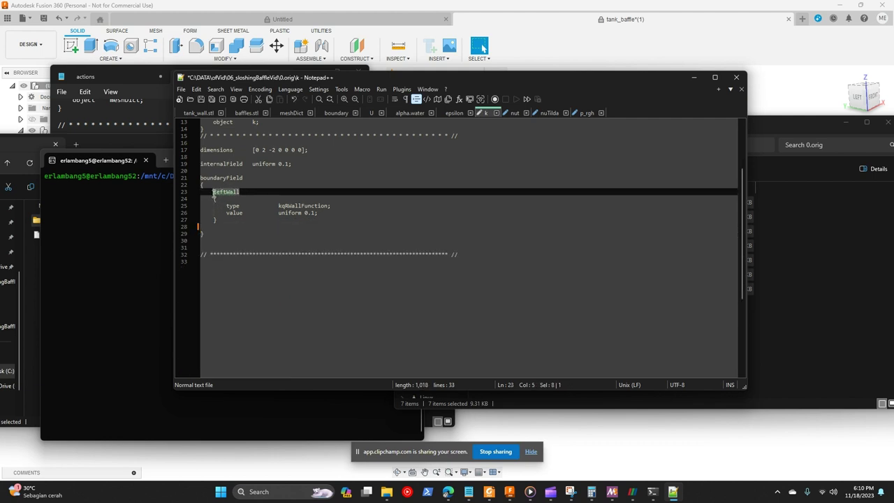
text(tank_wa)
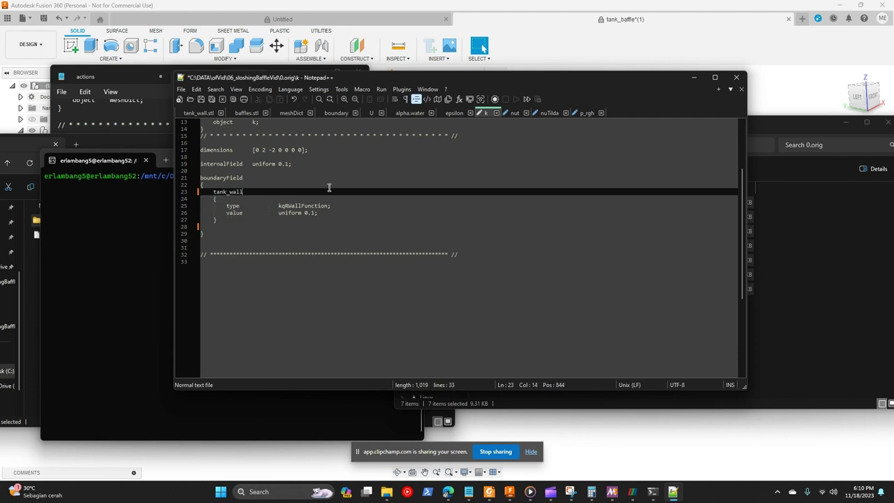
In the epsilon file, delete the boundaryField patches from rightWall through defaultFaces and rename leftWall to tank_wall.
click(454, 113)
scroll(314, 271, down, 5)
scroll(314, 271, down, 4)
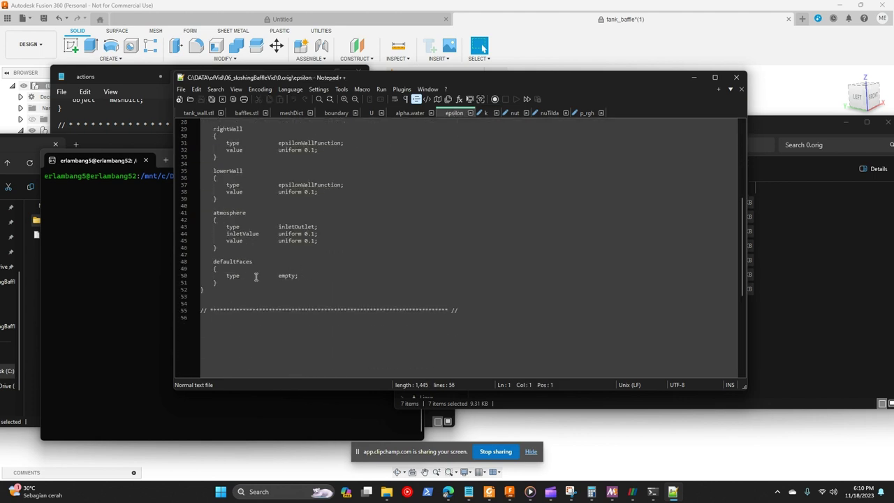
drag(242, 284, 194, 228)
scroll(203, 274, up, 5)
key(Delete)
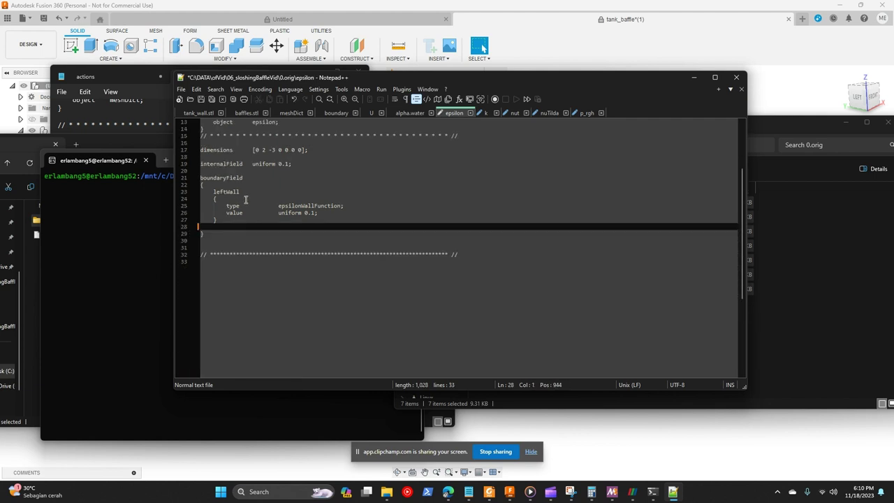
drag(240, 191, 213, 193)
text(tan)
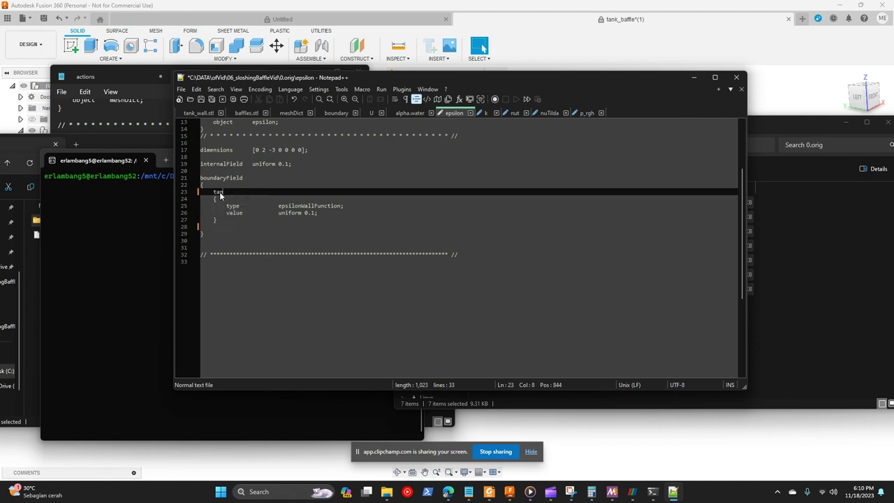
text(k_wall)
Delete the rightWall, lowerWall, atmosphere and defaultFaces entries from the boundaryField of the alpha.water file.
click(410, 114)
scroll(345, 265, down, 2)
scroll(345, 266, down, 3)
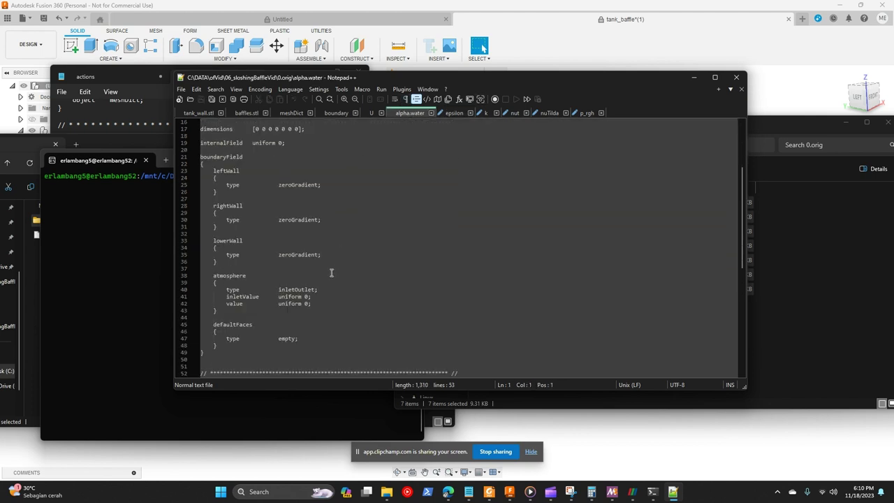
drag(220, 347, 193, 208)
key(BackSpace)
key(BackSpace)
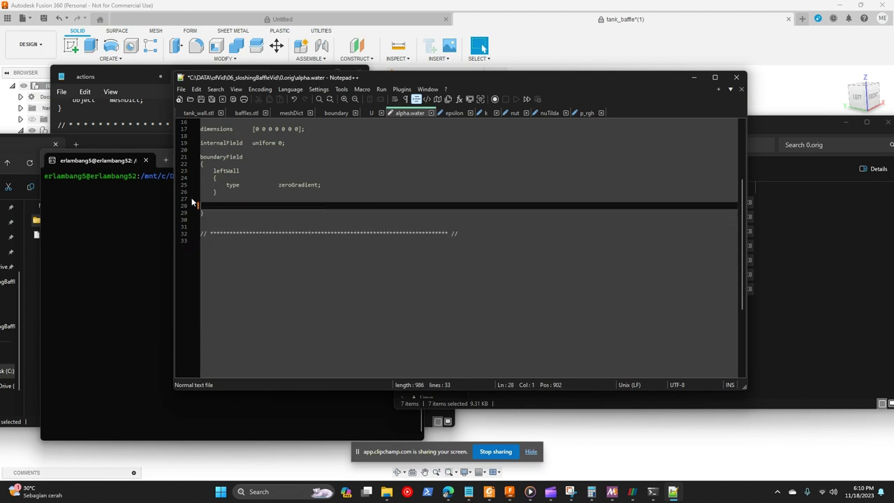
Rename the remaining leftWall patch in the alpha.water file to tank_wall.
scroll(226, 224, up, 3)
double_click(228, 234)
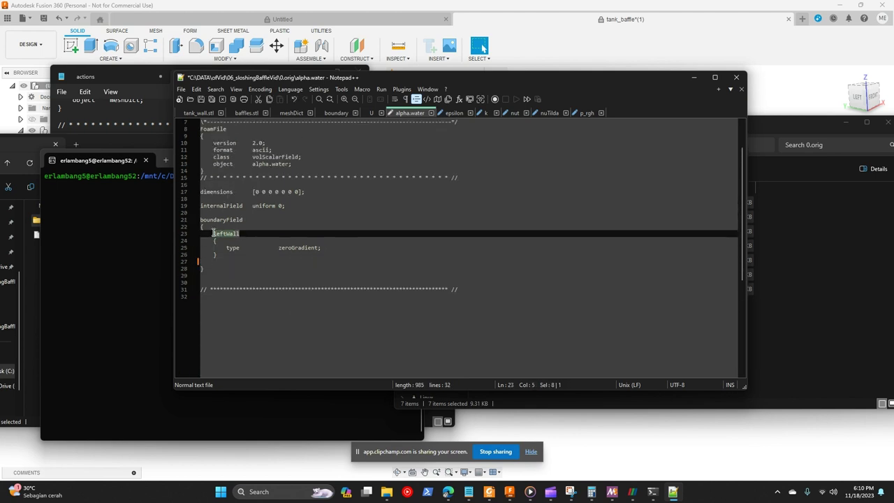
text(tank)
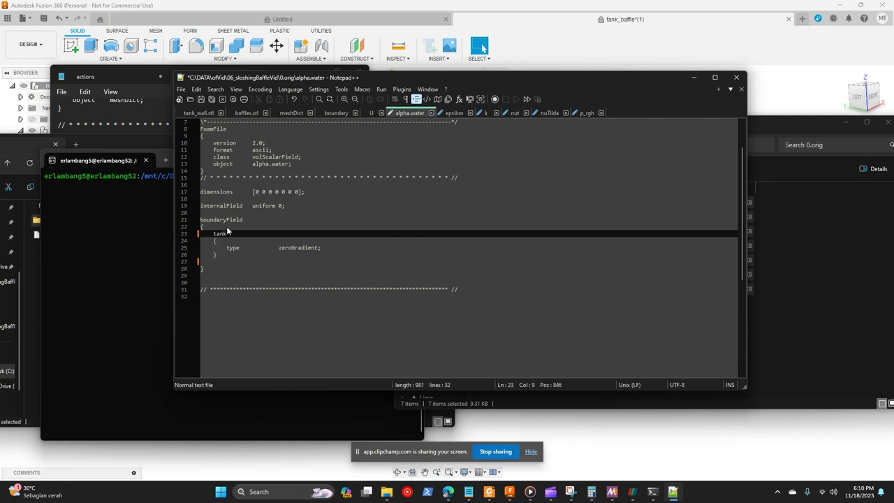
text(_wall)
In the U file, delete the boundaryField patches from rightWall through defaultFaces and rename leftWall to tank_wall.
click(371, 114)
scroll(315, 223, down, 5)
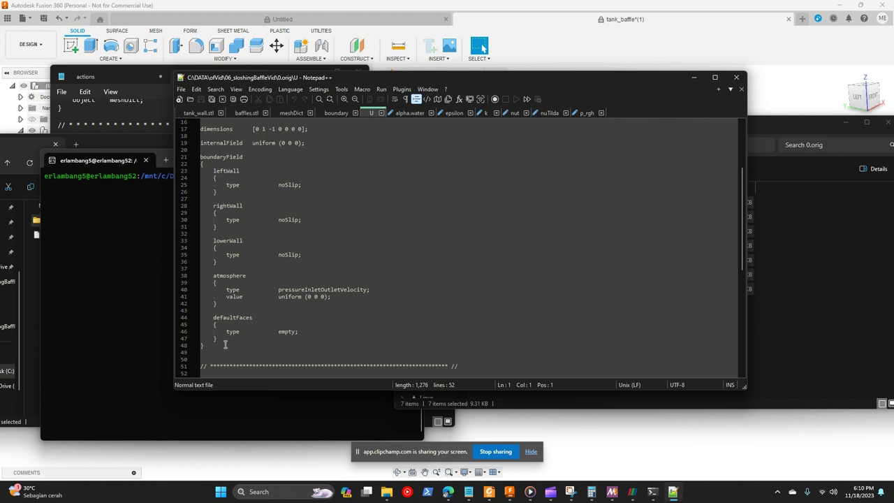
drag(225, 340, 181, 200)
key(Delete)
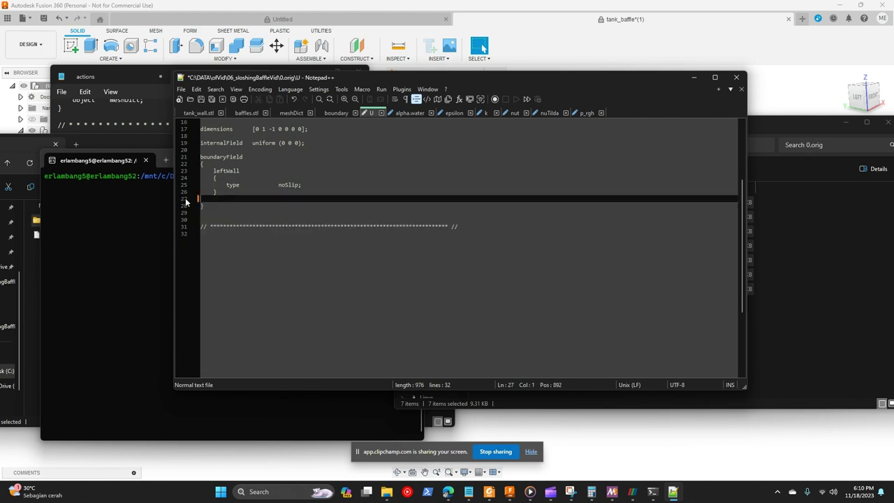
scroll(187, 202, up, 3)
drag(239, 233, 217, 233)
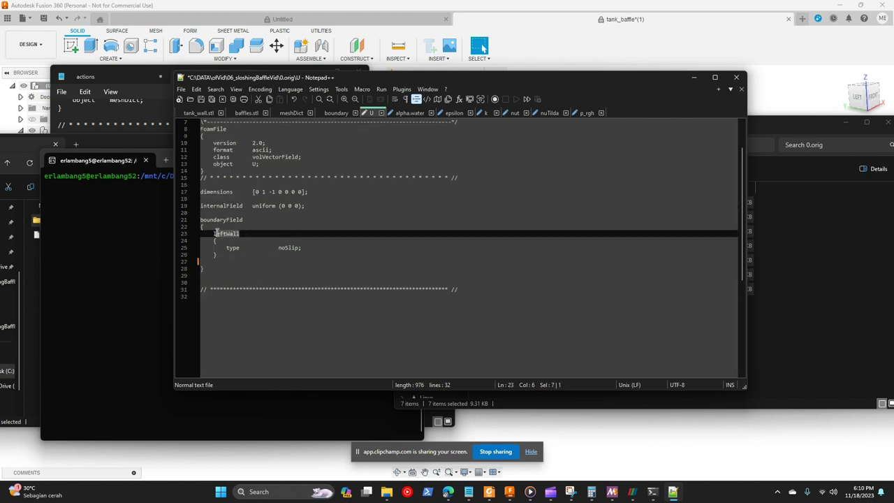
text(tank_w)
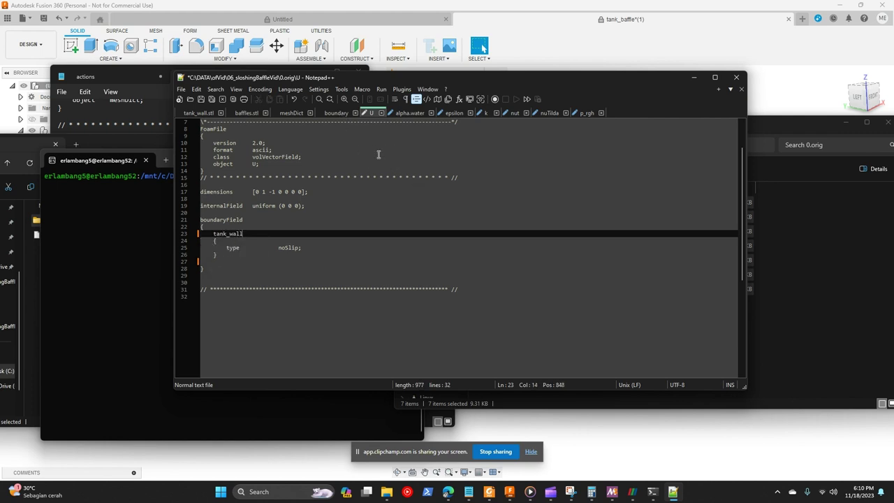
Save all modified field files, minimize the editor and deselect the files in the 0.orig folder.
click(222, 99)
click(440, 218)
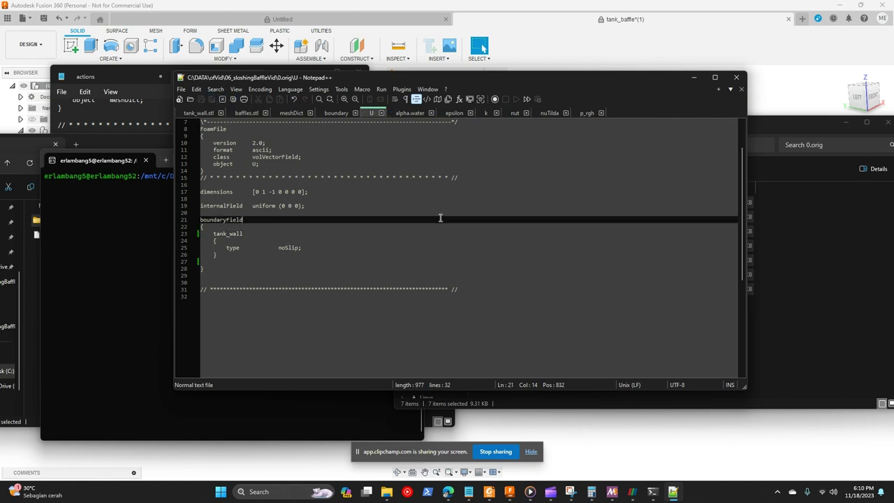
click(691, 74)
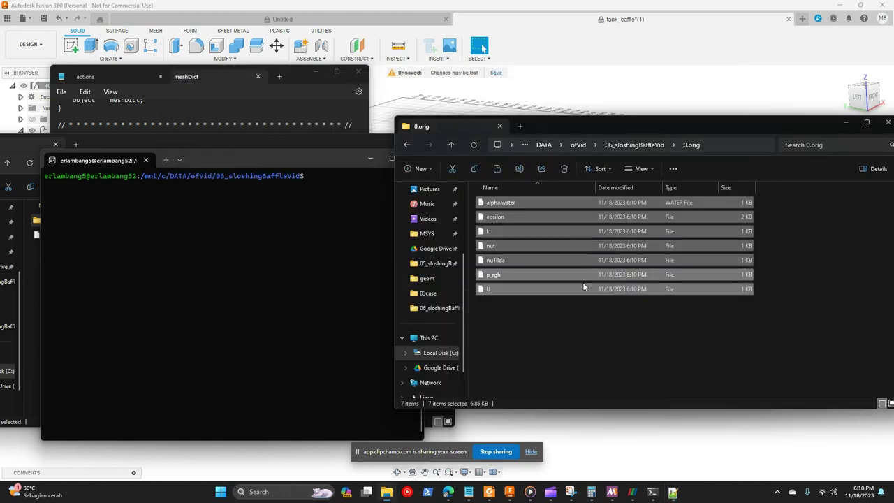
click(598, 354)
click(279, 228)
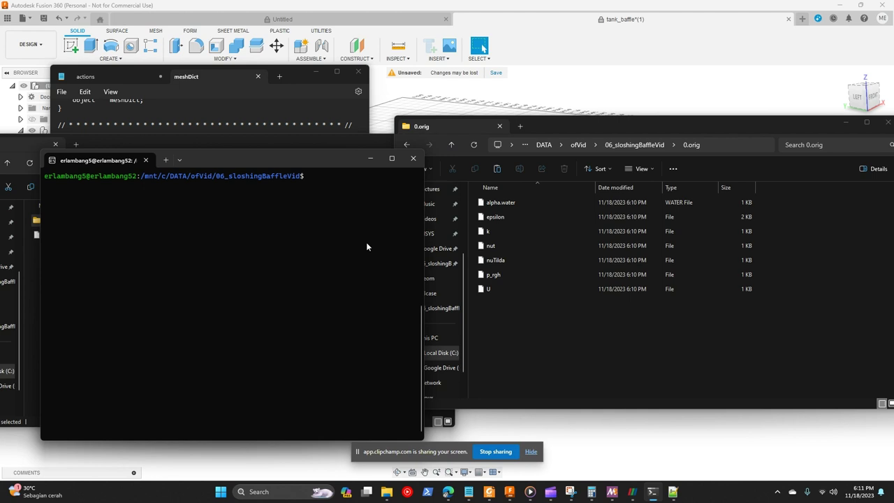
Open the g file from the case's constant folder in Notepad++.
click(645, 145)
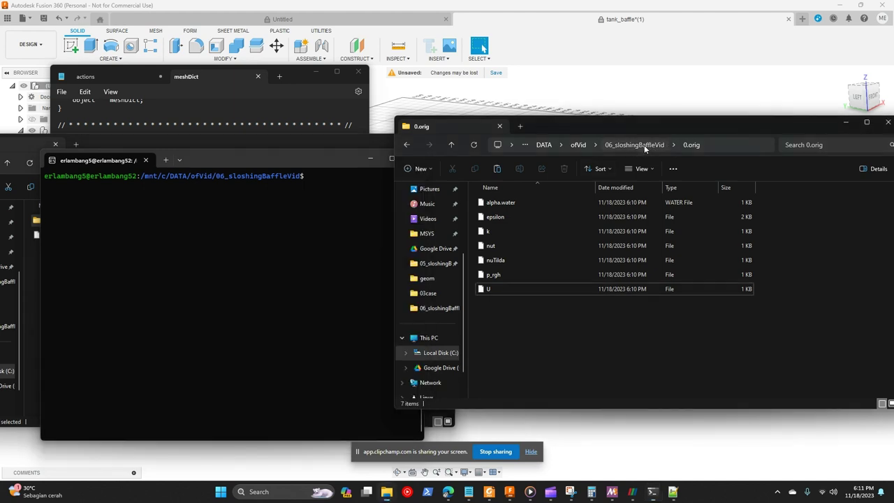
double_click(525, 211)
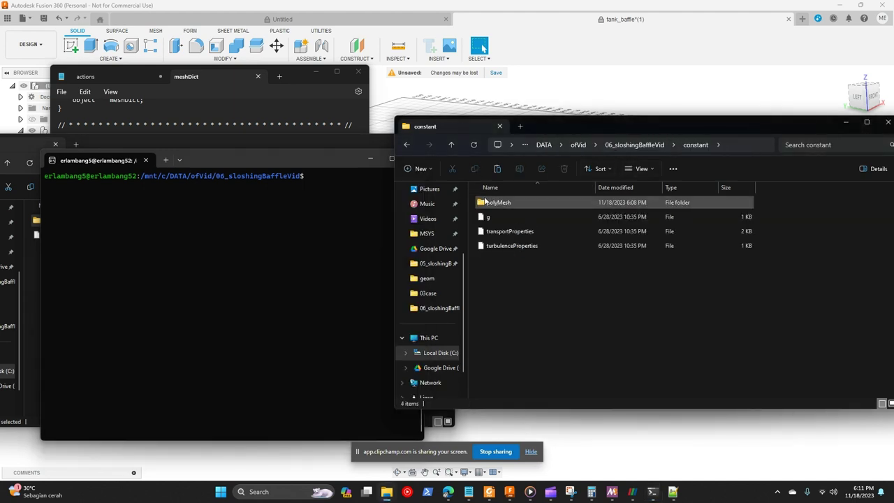
click(513, 216)
right_click(517, 224)
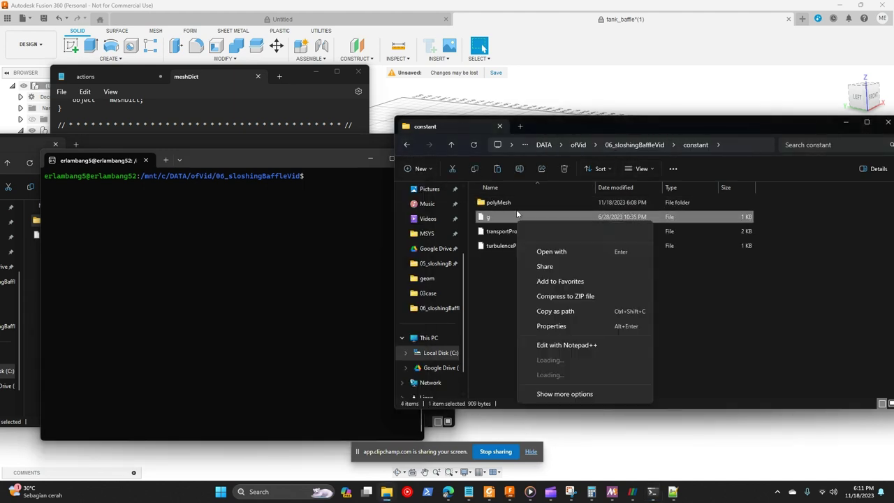
click(550, 347)
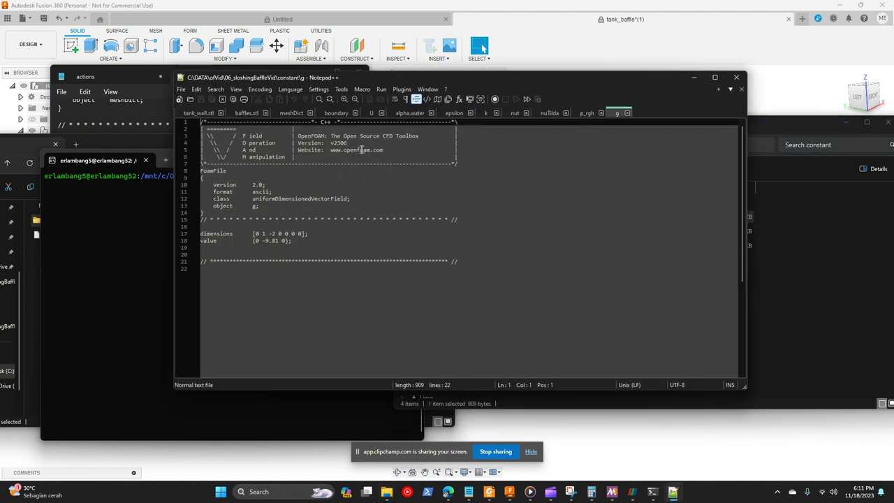
Set the gravity vector value in the g file to (0 0 0).
click(280, 240)
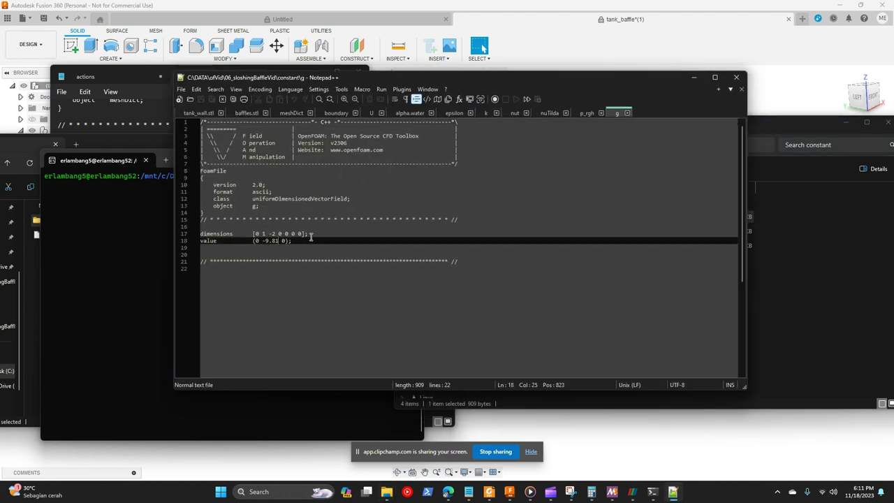
key(BackSpace)
key(BackSpace)
key(BackSpace)
key(BackSpace)
key(Delete)
text(0)
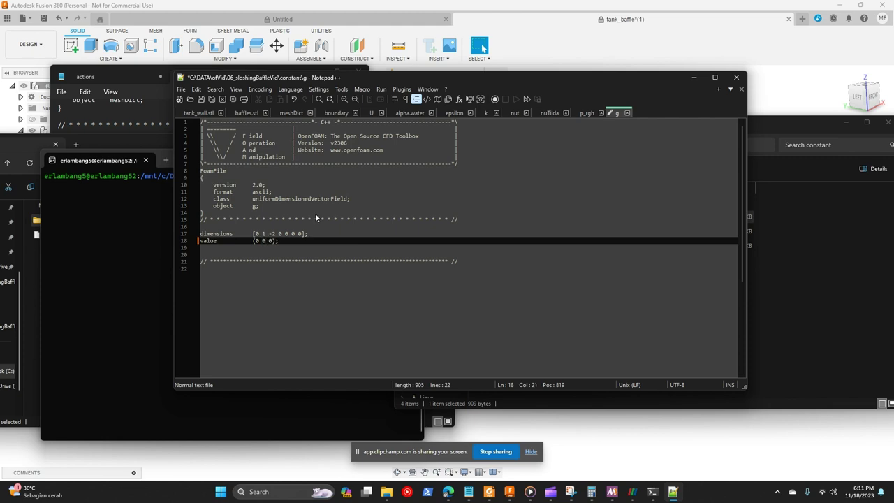
Switch to the browser's InterFoam wiki page, snip the momentum equation with Snipping Tool and bring up the capture.
click(447, 491)
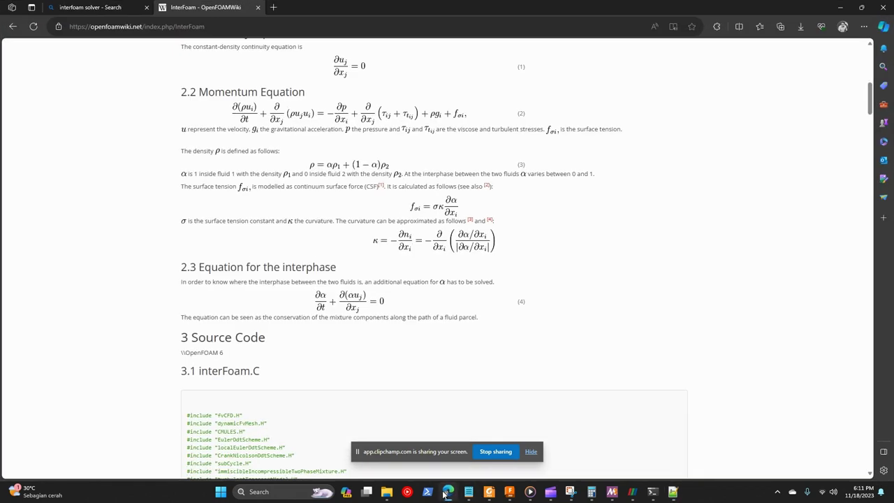
scroll(444, 245, up, 2)
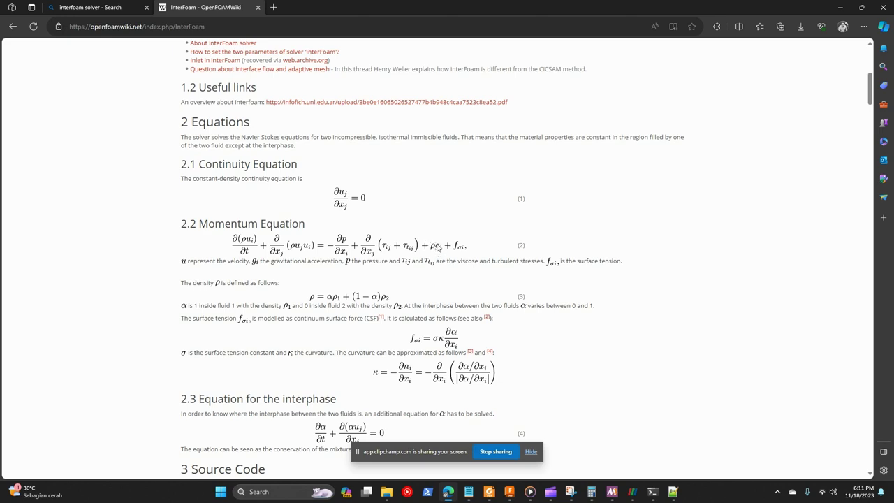
click(284, 492)
text(s)
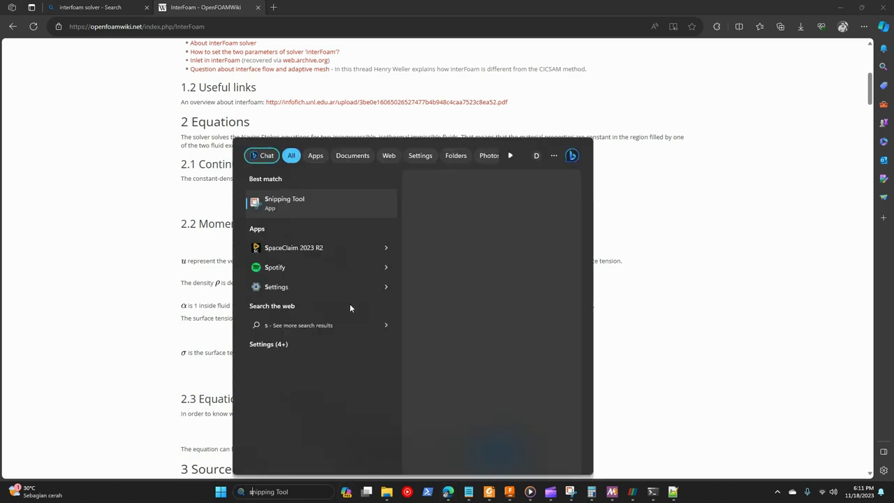
click(310, 204)
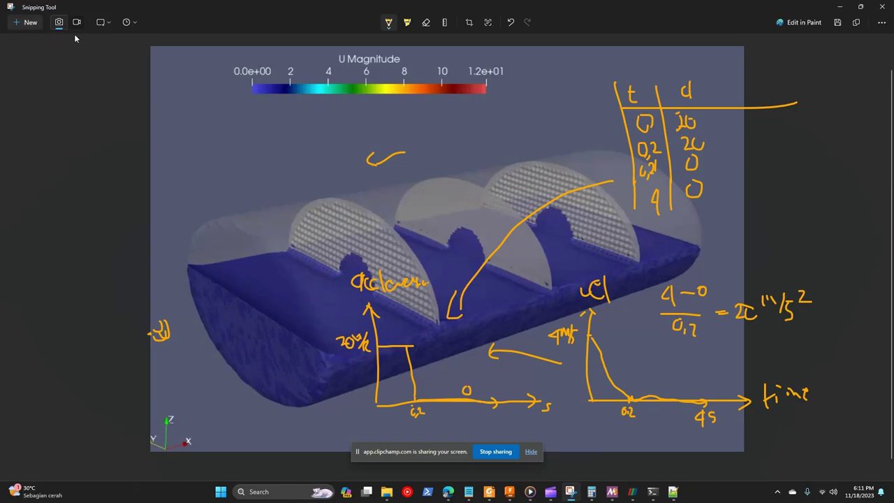
click(25, 21)
drag(202, 225, 525, 269)
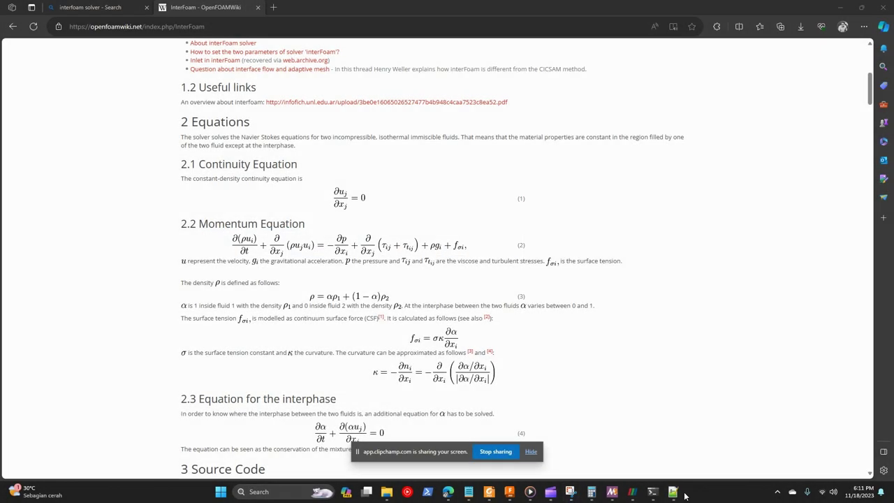
click(569, 492)
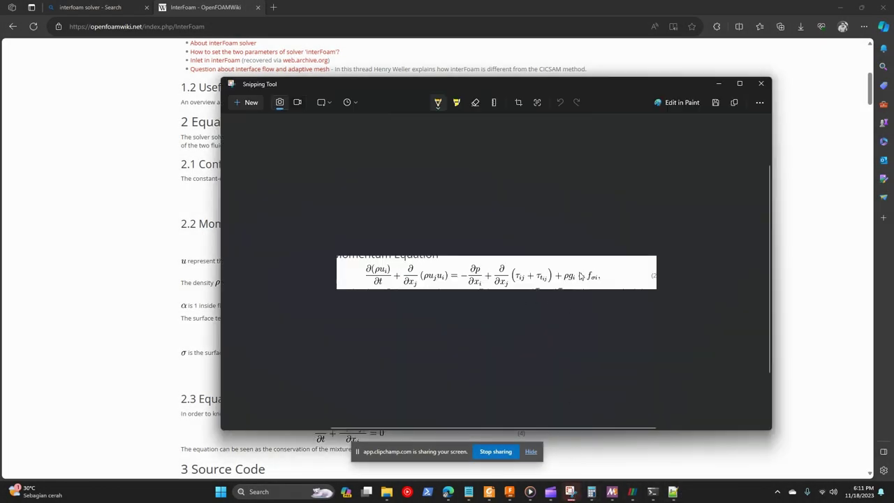
On the snipped momentum equation, cross out the gravity term ρg, add a plus source term and point an arrow from a handwritten acceleration label to it.
mouse_move(563, 267)
mouse_down()
mouse_move(579, 286)
mouse_move(564, 287)
mouse_move(611, 278)
mouse_up()
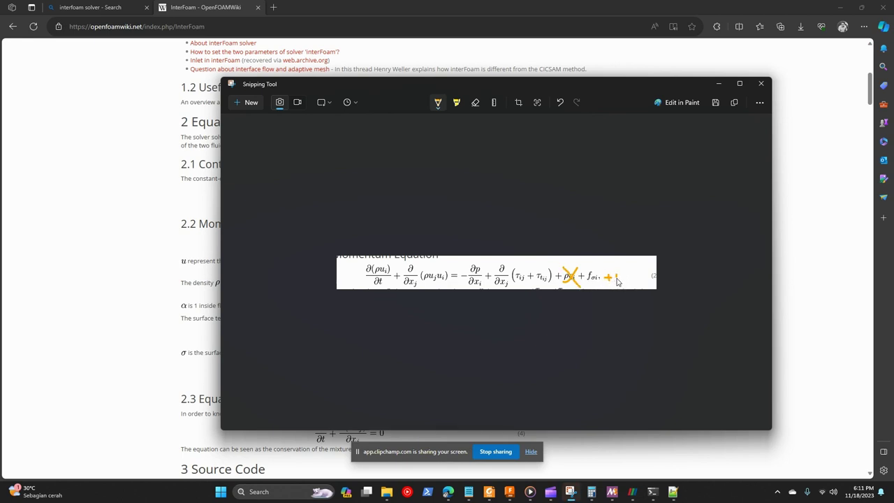
mouse_move(617, 278)
mouse_down()
mouse_move(626, 282)
mouse_move(627, 272)
mouse_move(617, 282)
mouse_up()
mouse_move(680, 243)
mouse_down()
mouse_move(635, 261)
mouse_move(644, 275)
mouse_up()
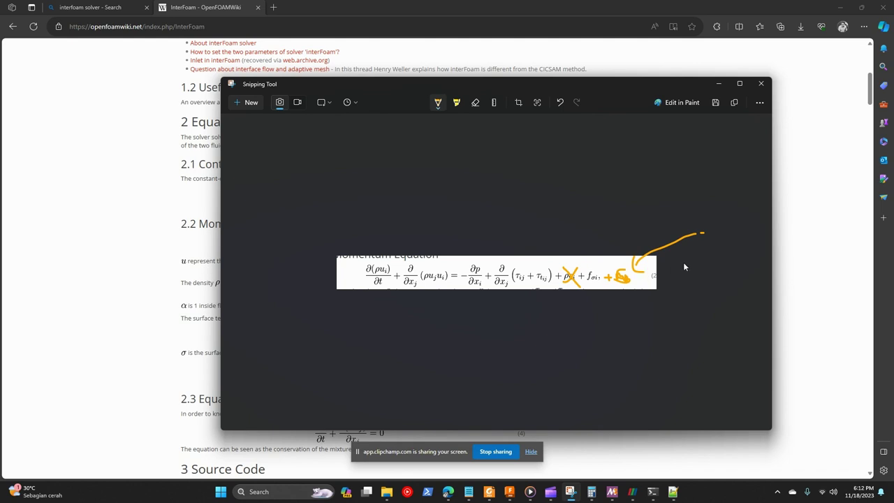
drag(711, 229, 724, 219)
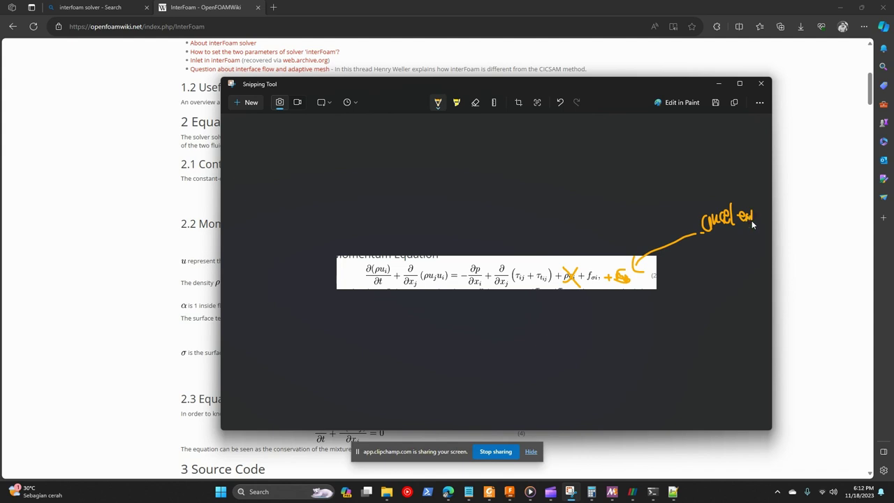
mouse_move(573, 231)
mouse_down()
mouse_move(573, 258)
mouse_move(581, 251)
mouse_up()
mouse_move(580, 269)
mouse_down()
mouse_move(557, 295)
mouse_move(570, 259)
mouse_move(581, 295)
mouse_up()
Switch back to Notepad++, save the g file and minimize the editor.
click(672, 491)
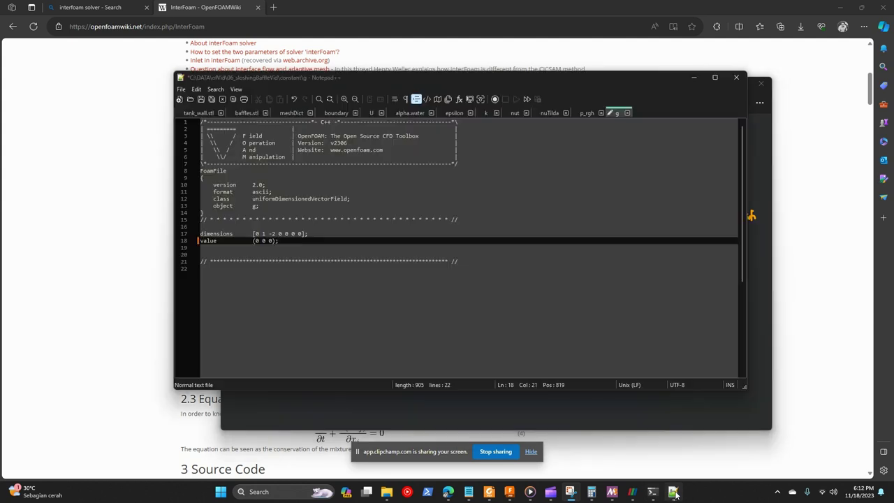
click(306, 247)
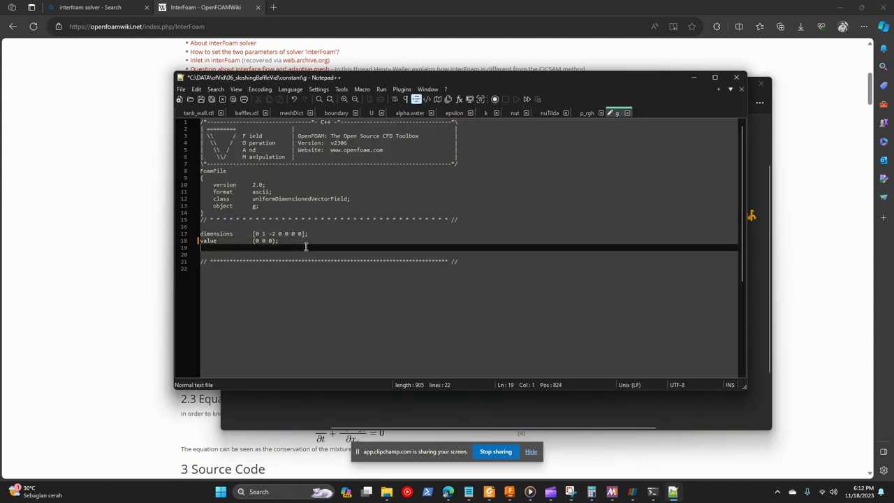
key(ctrl+s)
click(694, 77)
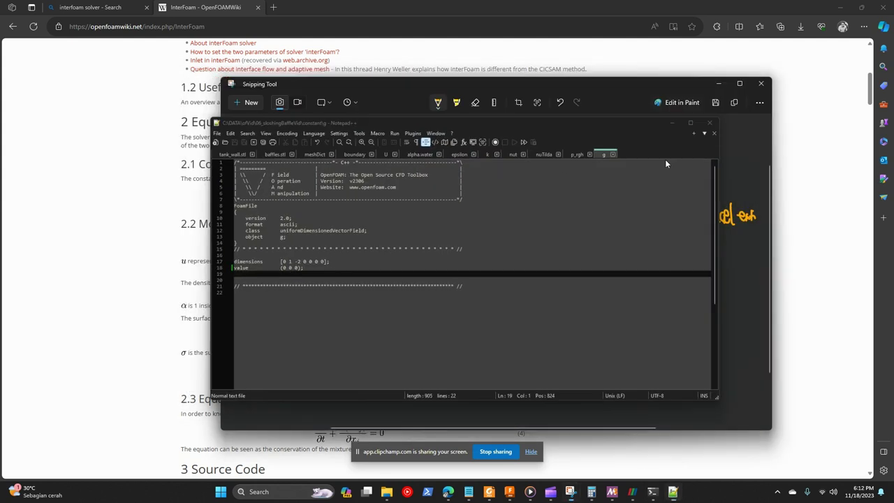
Switch to the case's constant folder in File Explorer and open transportProperties in Notepad++.
mouse_move(386, 492)
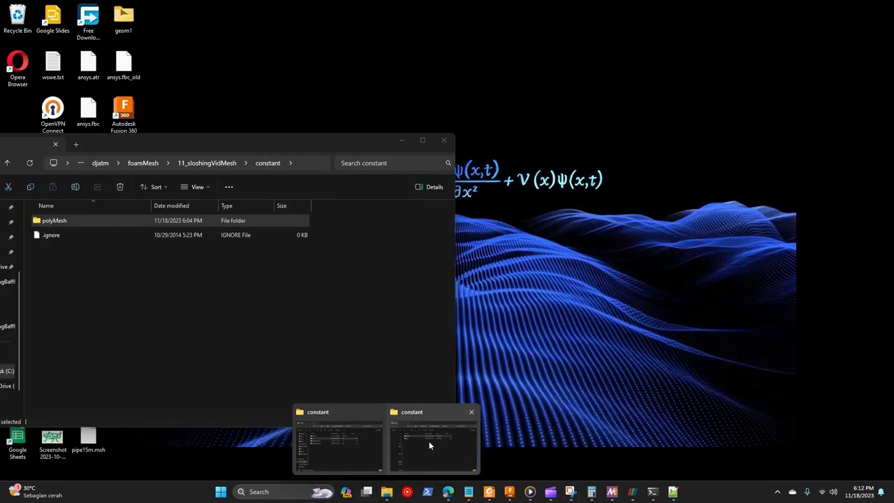
click(428, 441)
click(536, 233)
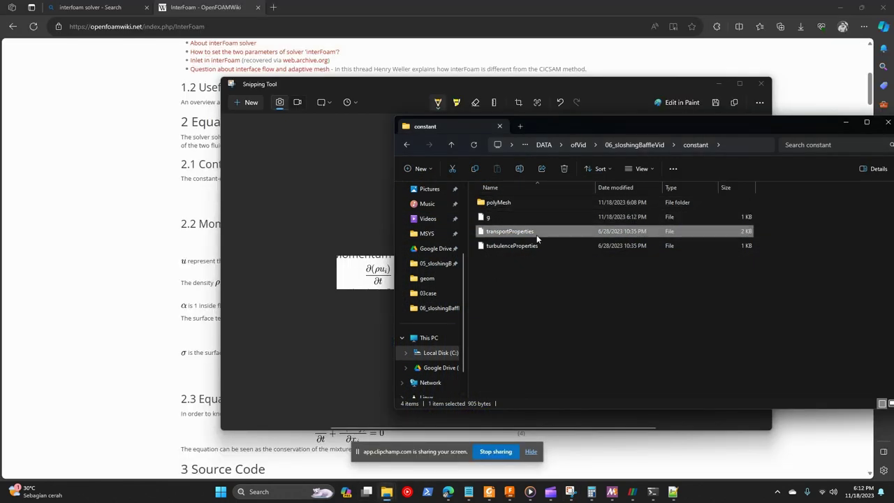
right_click(536, 232)
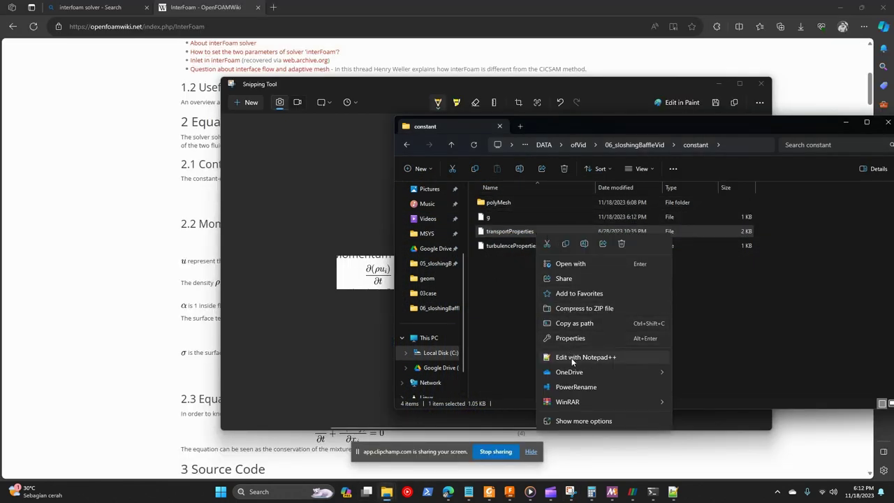
click(552, 356)
Examine the nu and rho values for water and air and the sigma entry in transportProperties.
scroll(259, 264, down, 1)
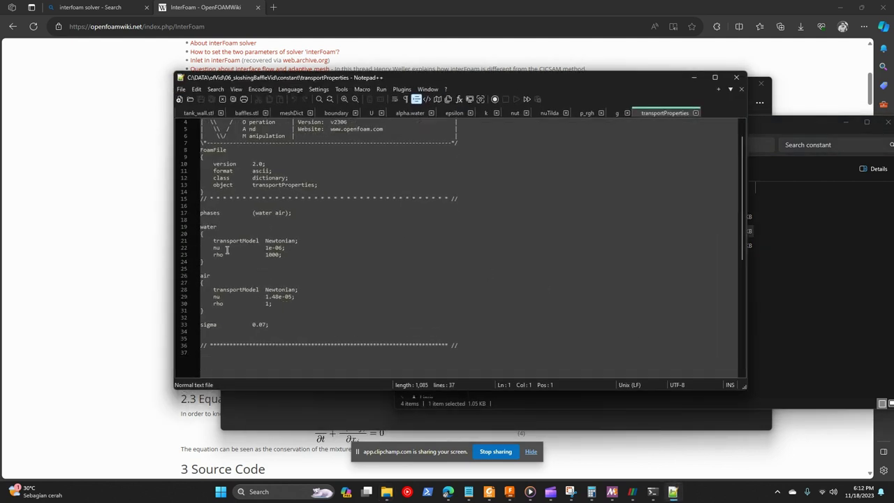
double_click(266, 255)
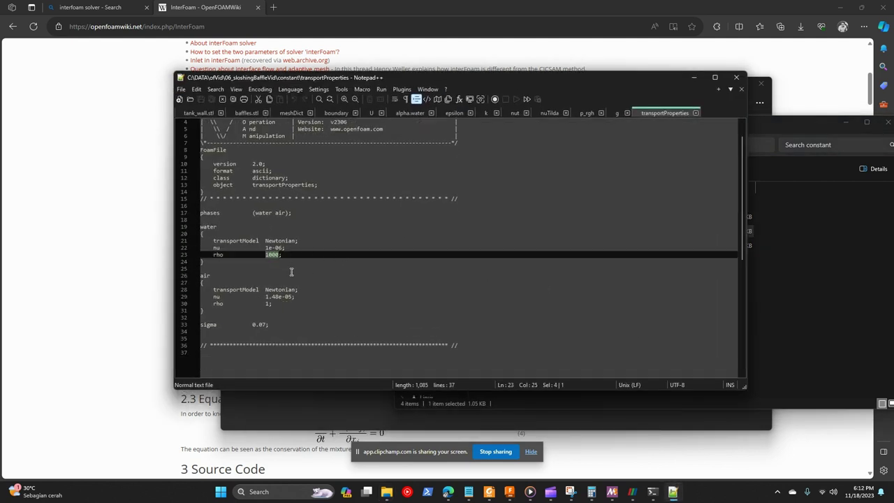
drag(264, 247, 296, 255)
scroll(286, 289, down, 2)
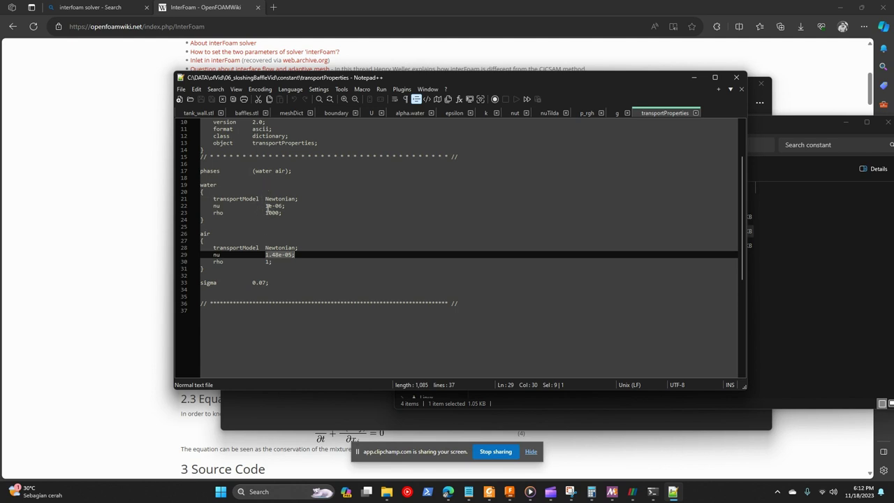
click(269, 261)
drag(266, 255, 294, 255)
click(266, 260)
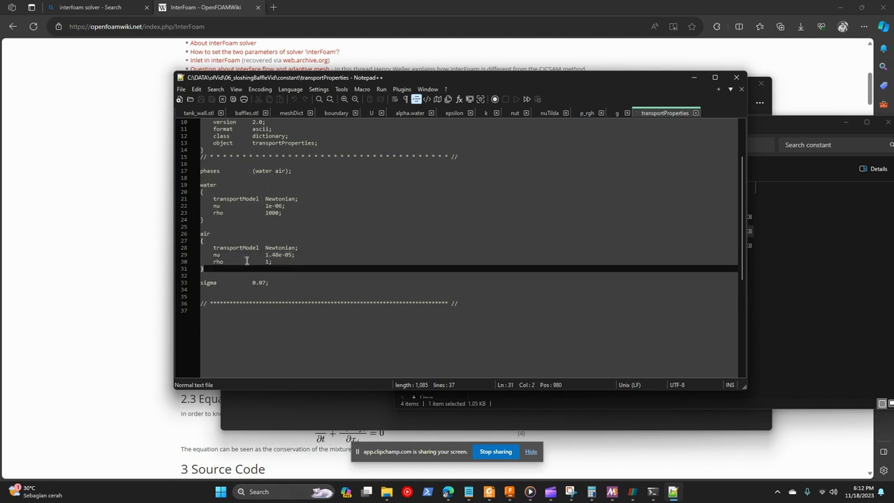
click(315, 268)
click(276, 283)
click(204, 283)
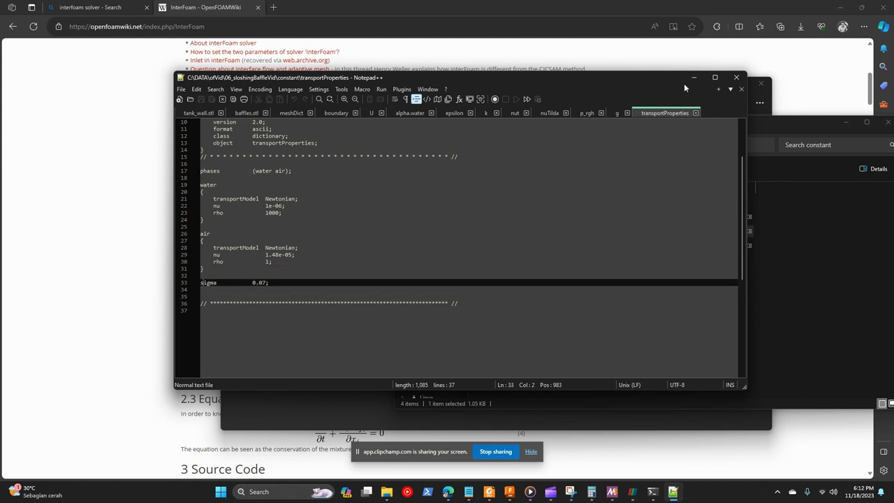
Switch to the InterFoam wiki page in the browser and review the surface tension term's definition under the momentum equation.
mouse_move(672, 492)
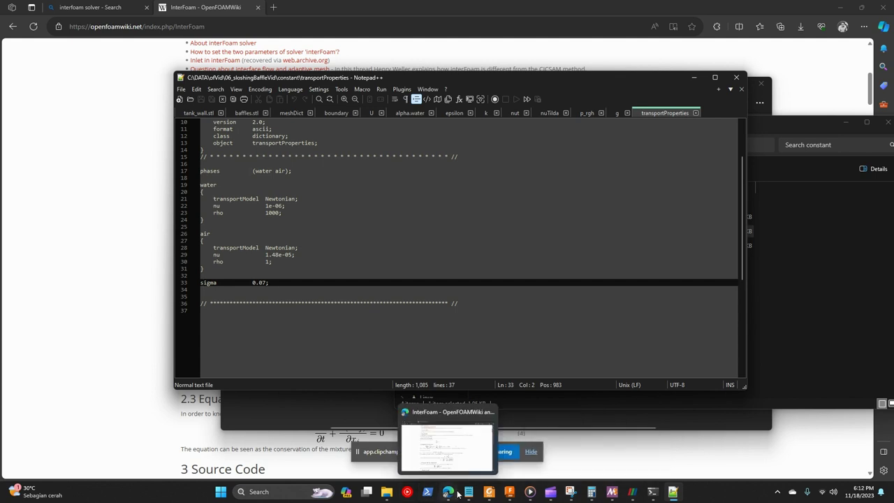
click(454, 456)
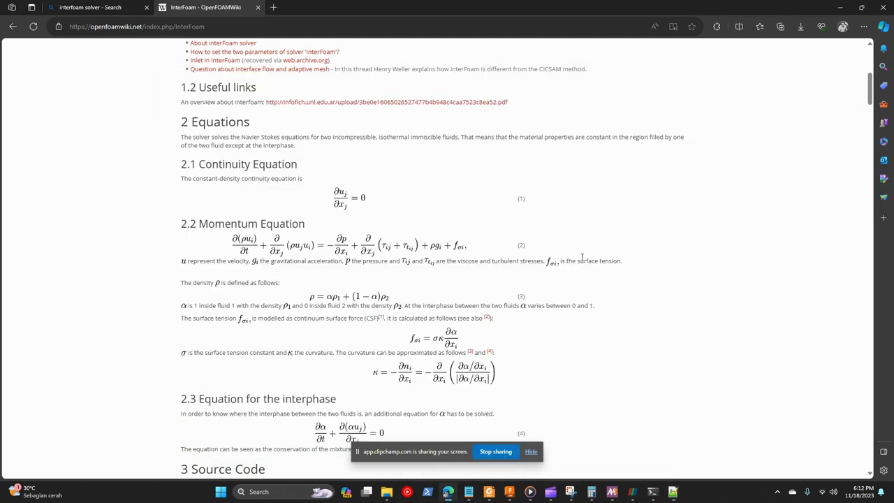
drag(569, 260, 622, 261)
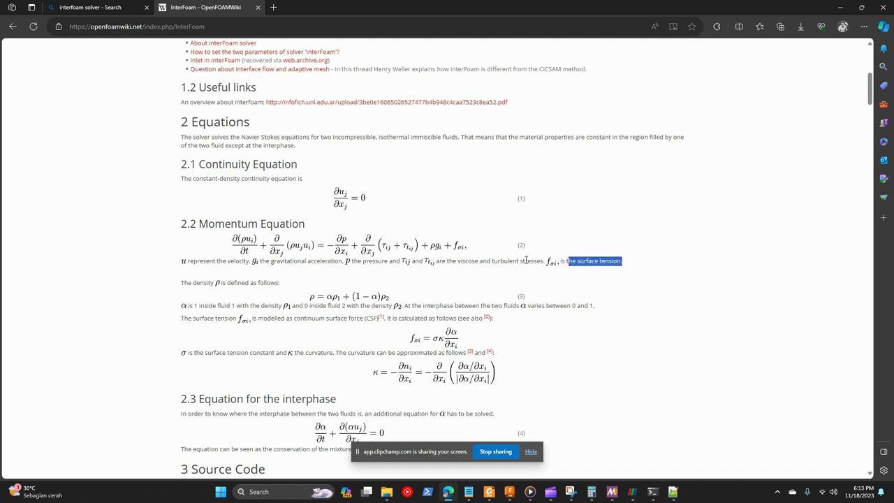
drag(546, 260, 564, 261)
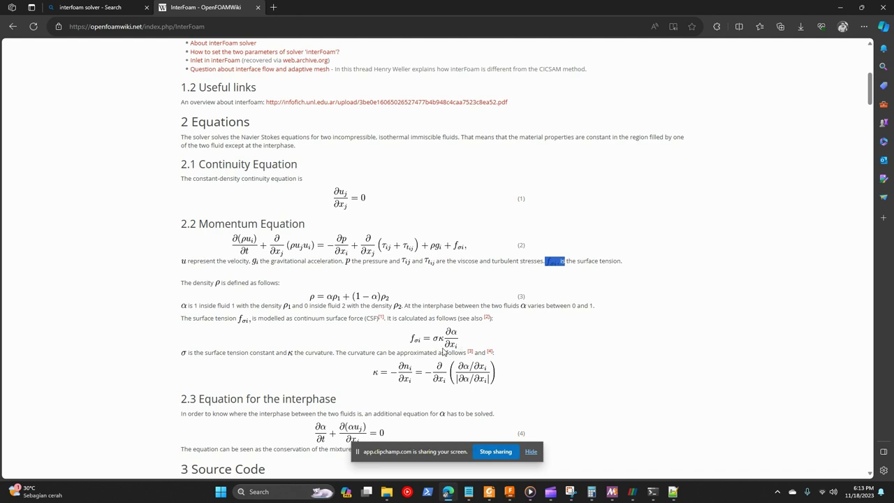
click(842, 7)
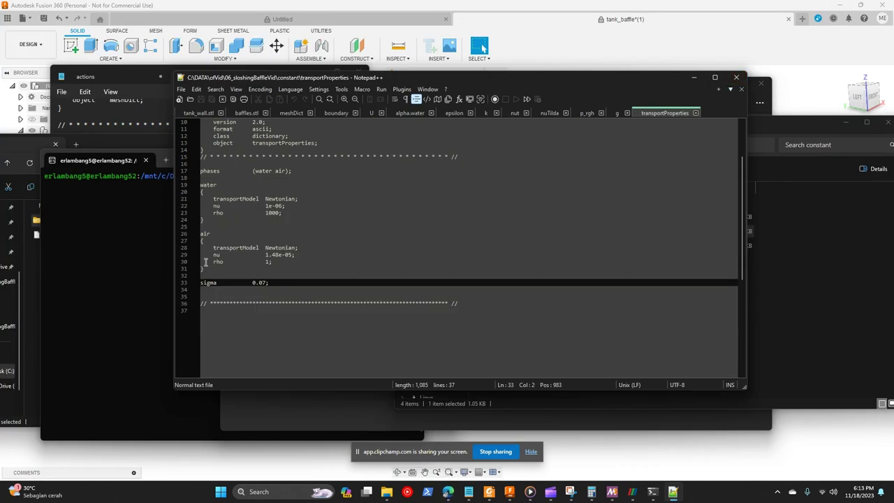
Set sigma to 0.072 in transportProperties and save the file.
drag(252, 284, 268, 285)
click(268, 284)
text(2)
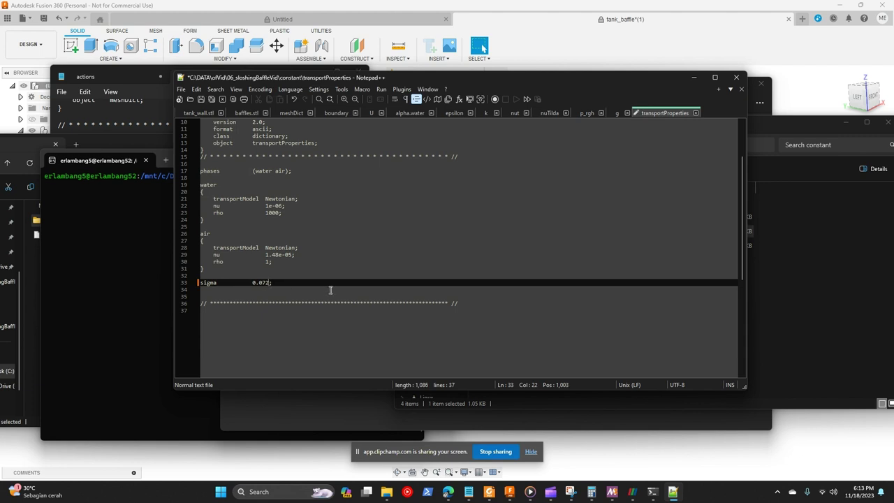
key(ctrl+s)
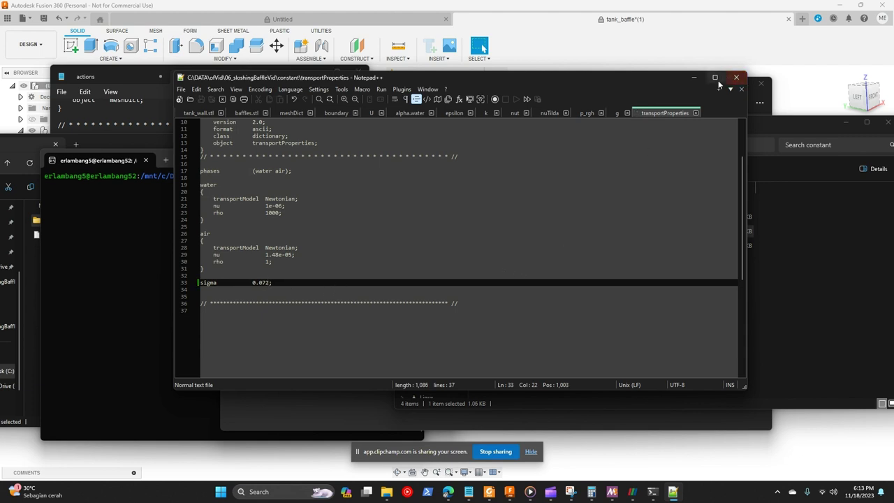
Open turbulenceProperties from the case's constant folder in Notepad++ and check its RASModel entry.
click(409, 413)
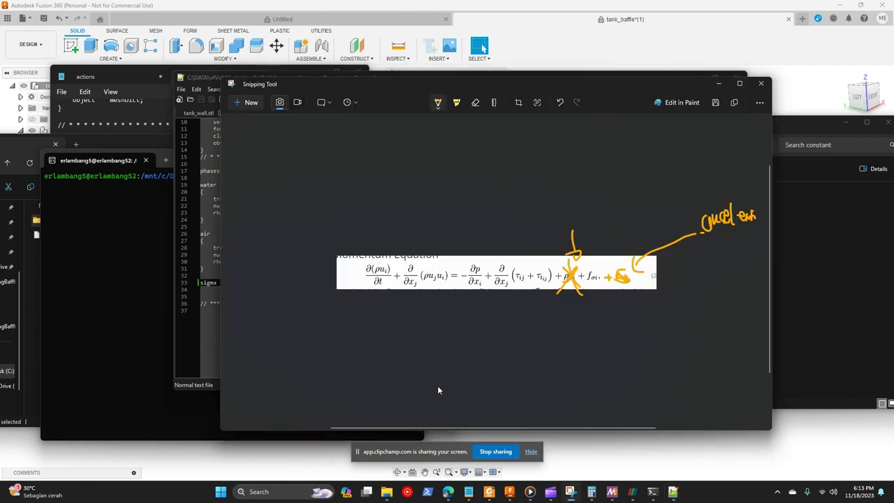
click(119, 336)
mouse_move(386, 491)
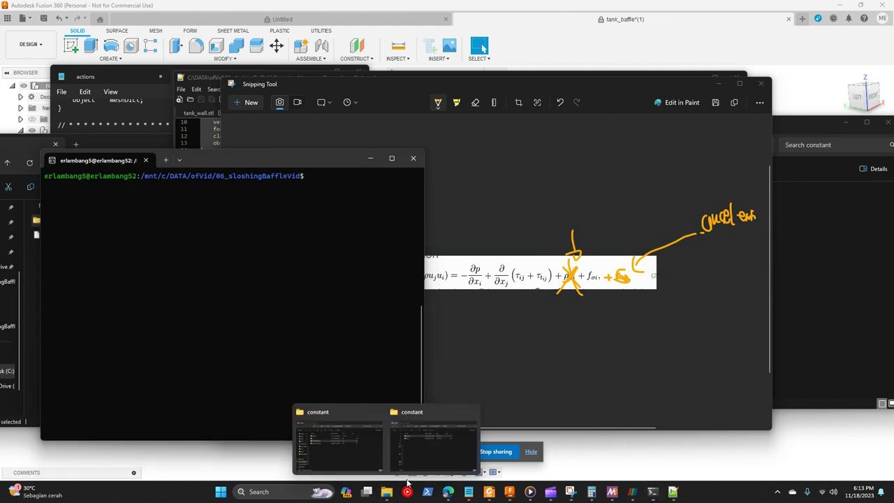
mouse_move(428, 460)
click(377, 454)
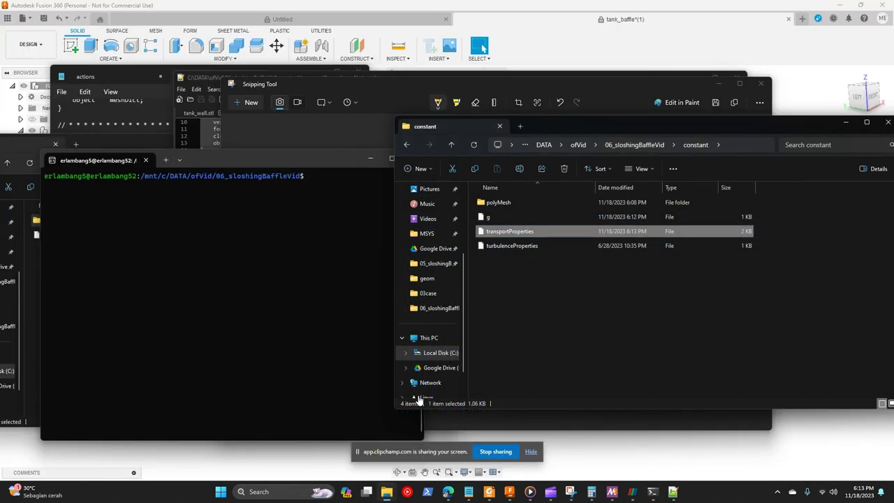
click(519, 245)
right_click(520, 246)
click(553, 369)
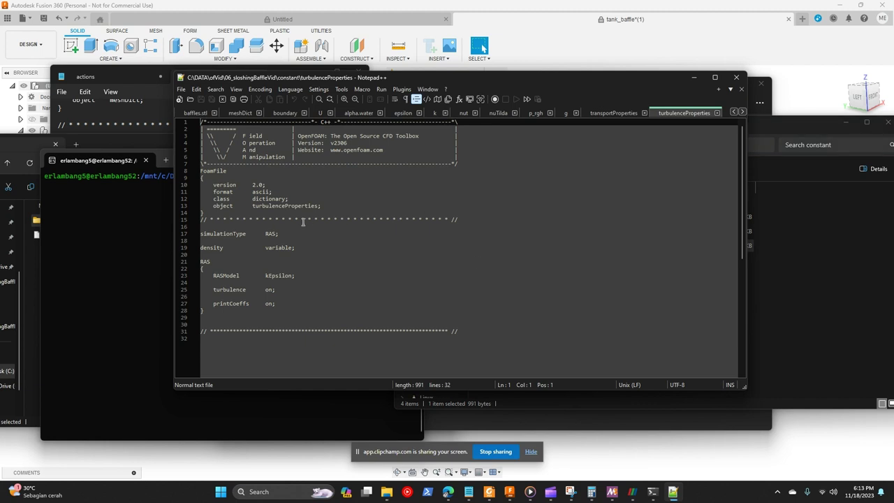
double_click(277, 275)
click(782, 323)
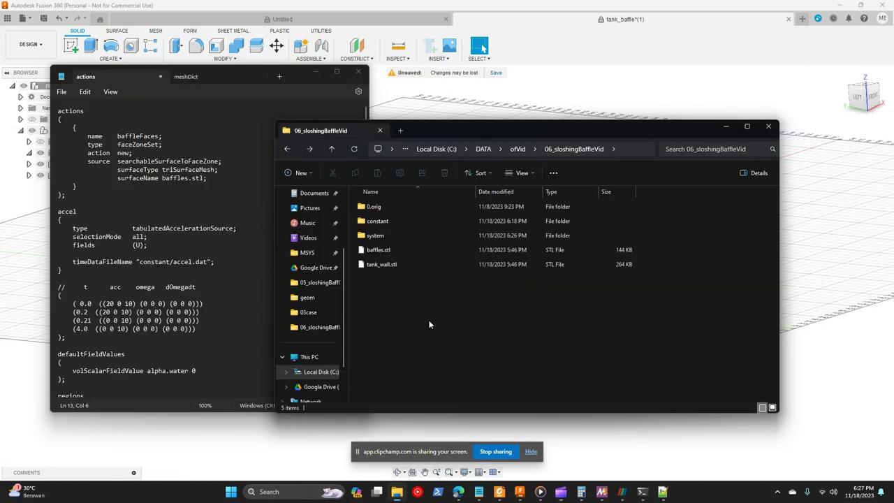
Go to the case's system folder in File Explorer and delete the blockMeshDict and decomposeParDict files.
drag(524, 130, 637, 113)
double_click(506, 204)
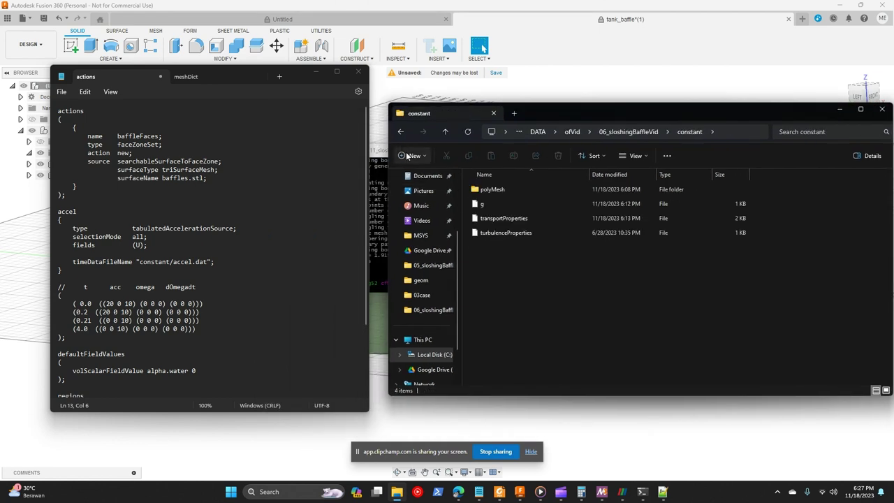
click(399, 132)
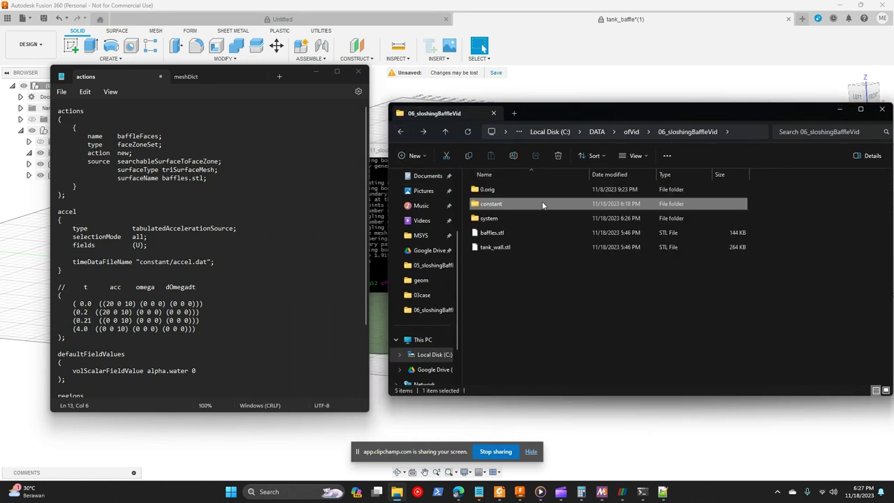
double_click(508, 216)
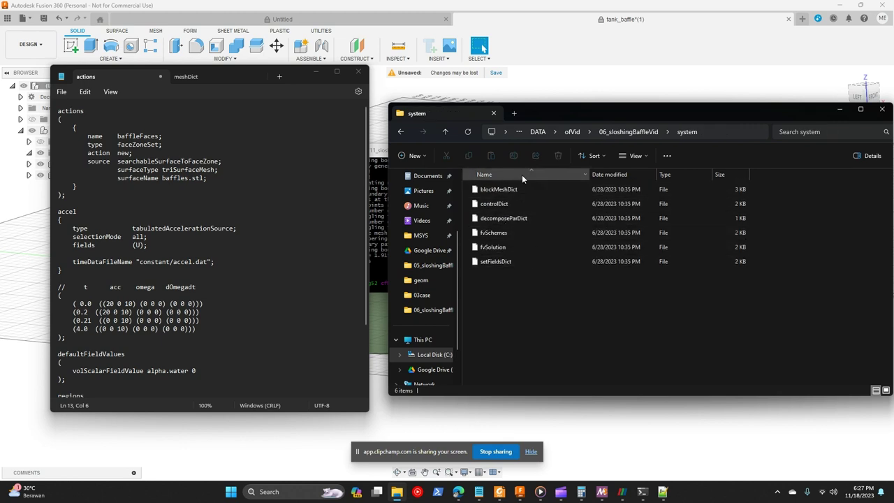
click(506, 190)
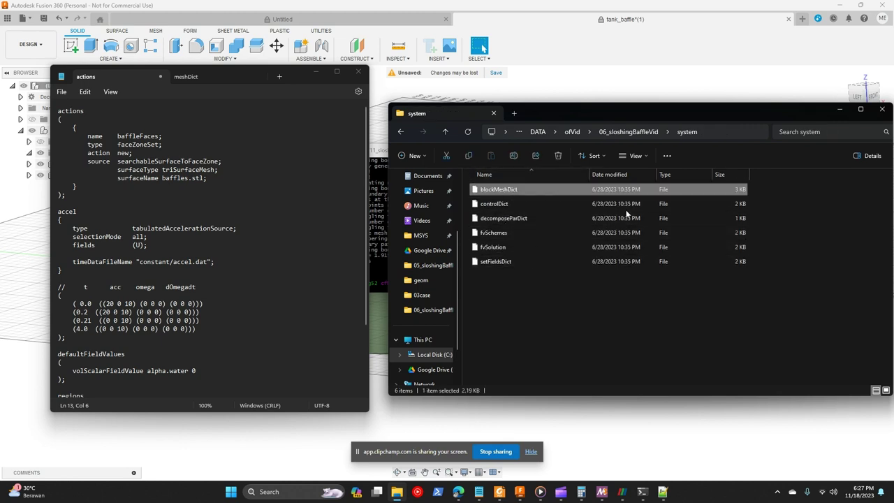
key(Delete)
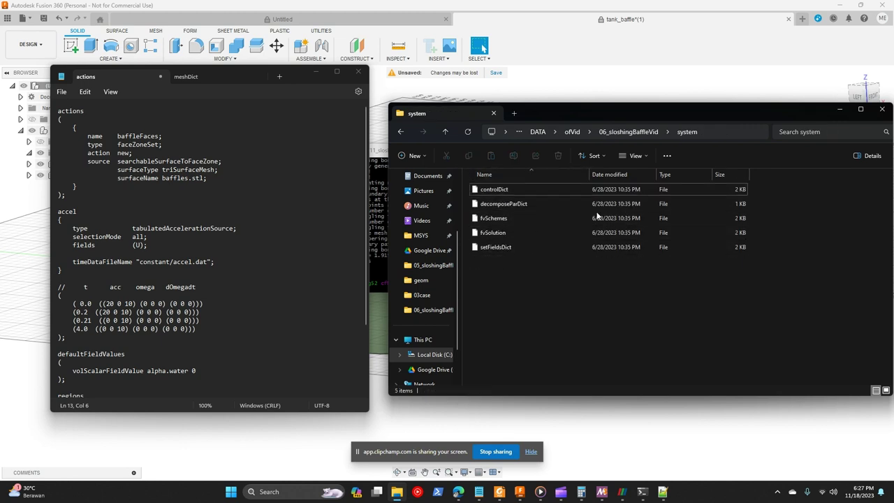
click(536, 203)
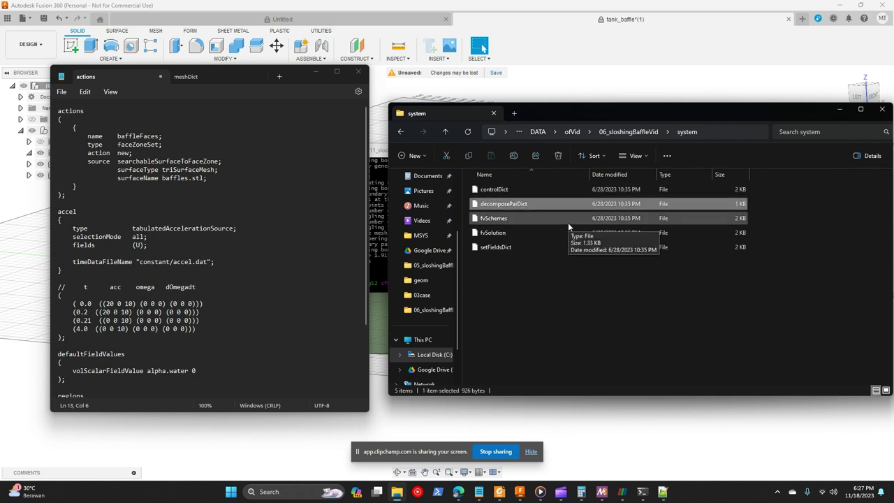
key(Delete)
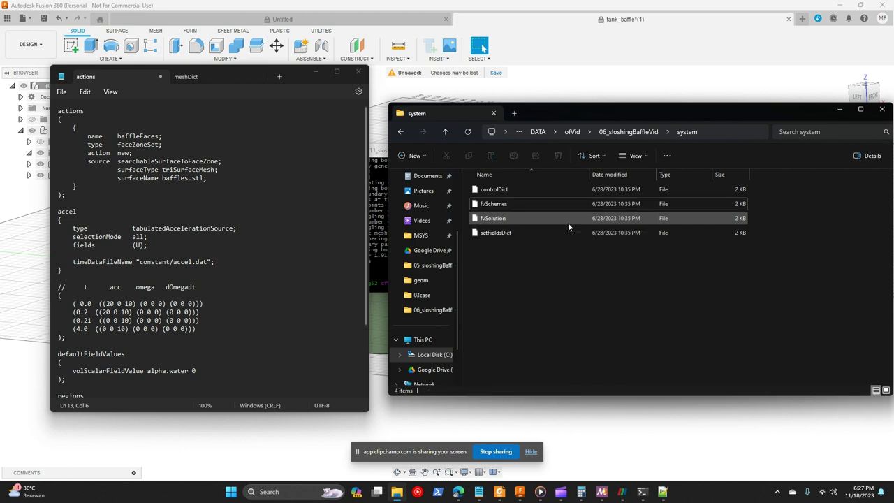
click(497, 235)
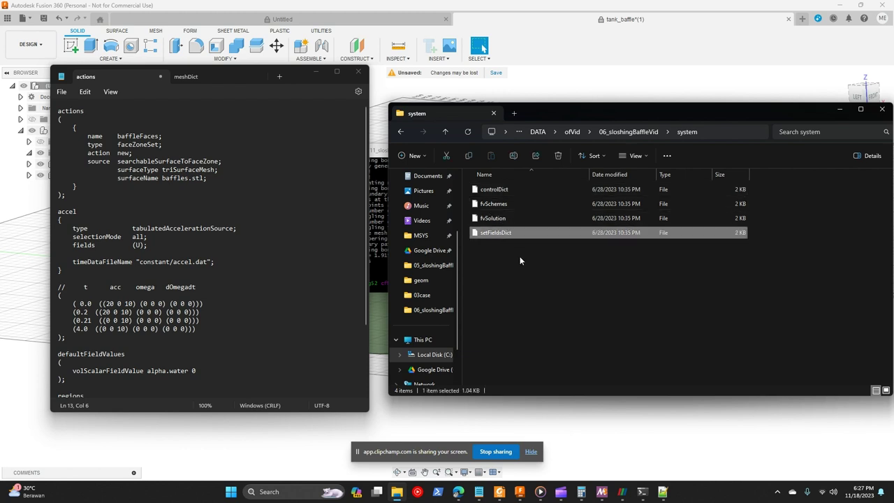
click(492, 250)
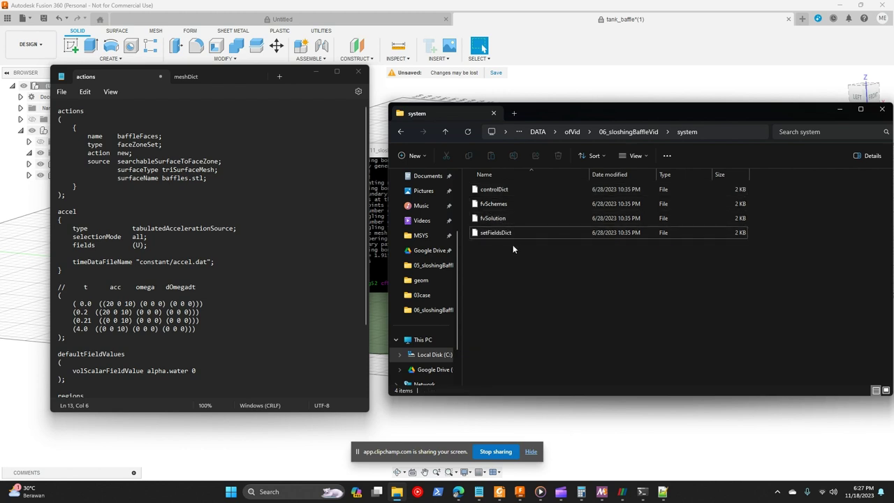
right_click(511, 247)
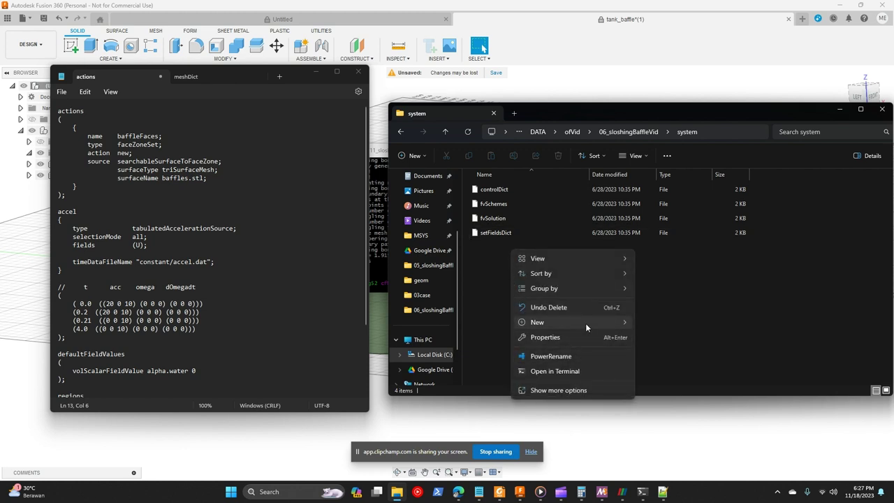
mouse_move(585, 322)
click(537, 238)
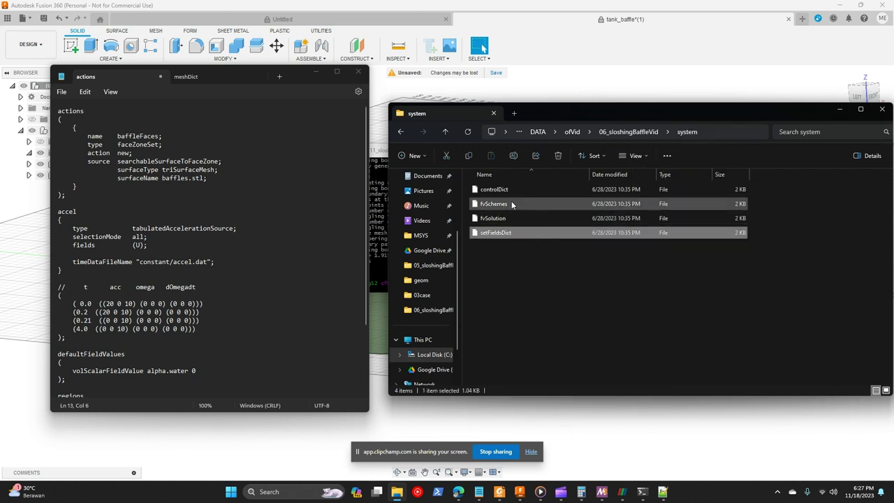
Duplicate controlDict within the system folder and rename the copy as topoSetDict.
click(505, 190)
key(ctrl+c)
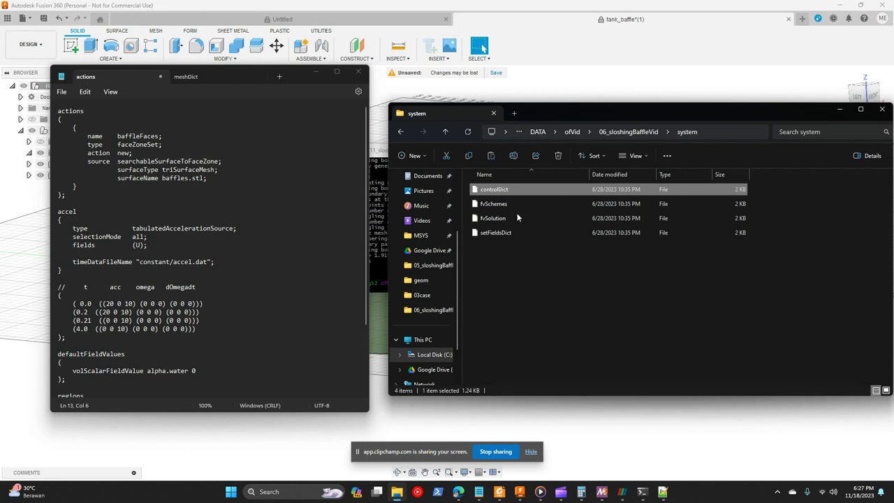
key(ctrl+v)
right_click(509, 248)
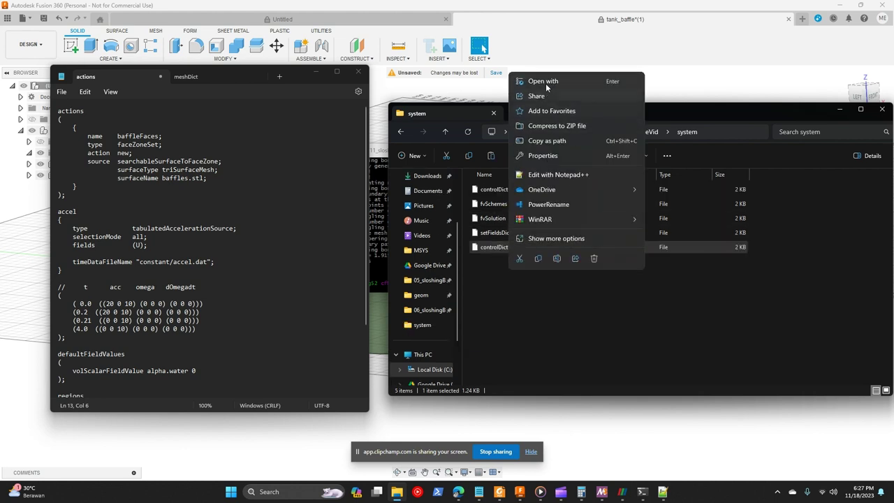
click(557, 259)
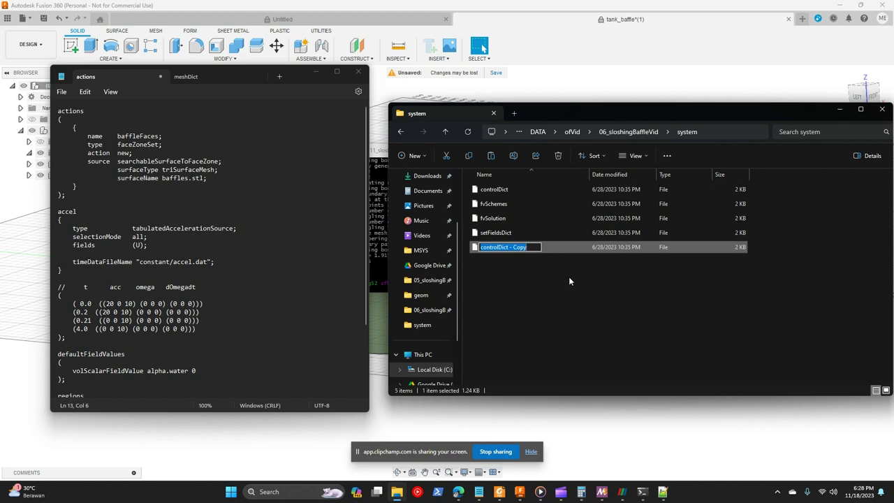
key(BackSpace)
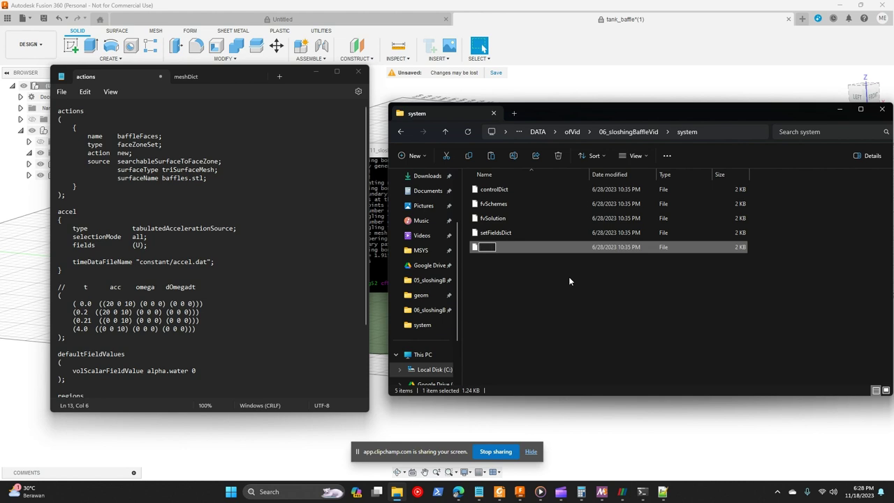
text(topoSetDict)
key(Return)
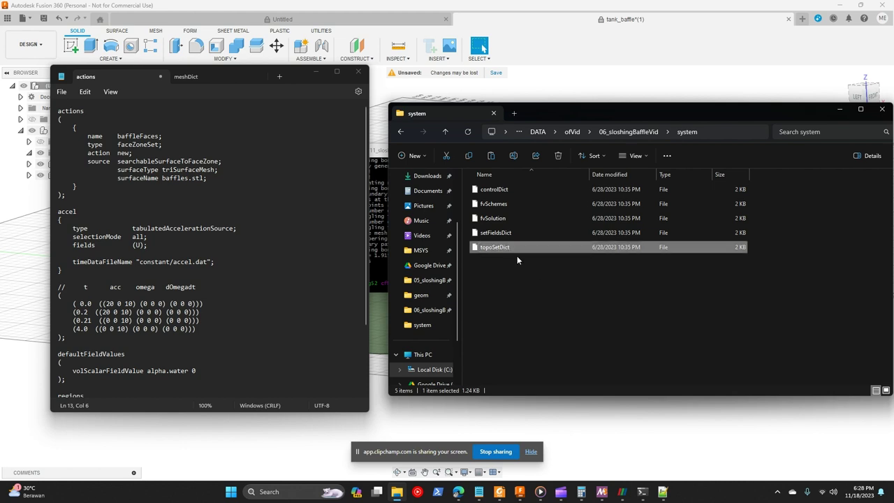
Open topoSetDict in Notepad++ and delete all the copied control entries between the header and the closing comment line.
right_click(539, 248)
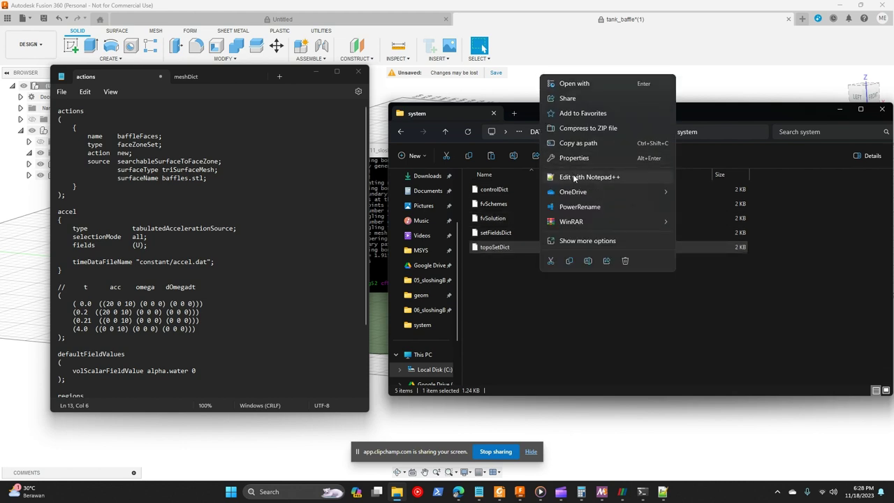
click(601, 176)
drag(455, 116, 614, 66)
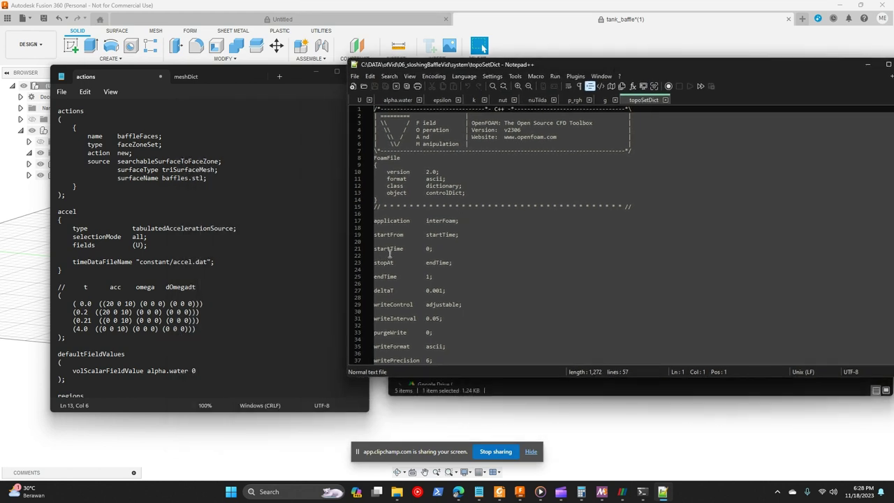
scroll(381, 230, down, 2)
drag(375, 179, 451, 305)
key(Delete)
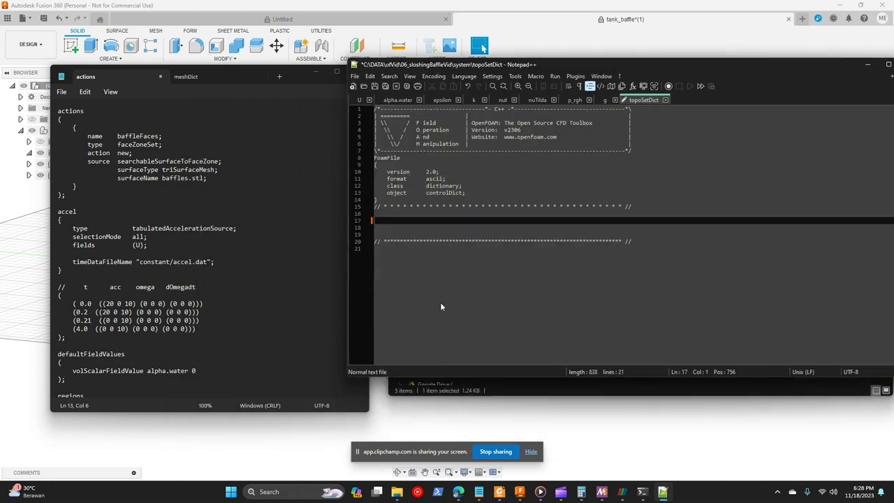
Change the object entry in the FoamFile header to topoSetDict and save the file.
click(461, 192)
mouse_move(462, 192)
mouse_down()
mouse_move(429, 193)
mouse_move(450, 193)
mouse_up()
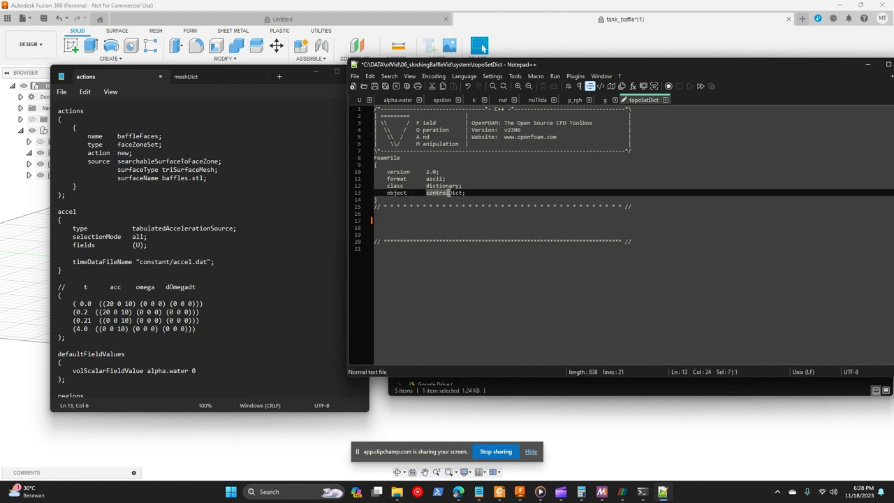
text(topoSet)
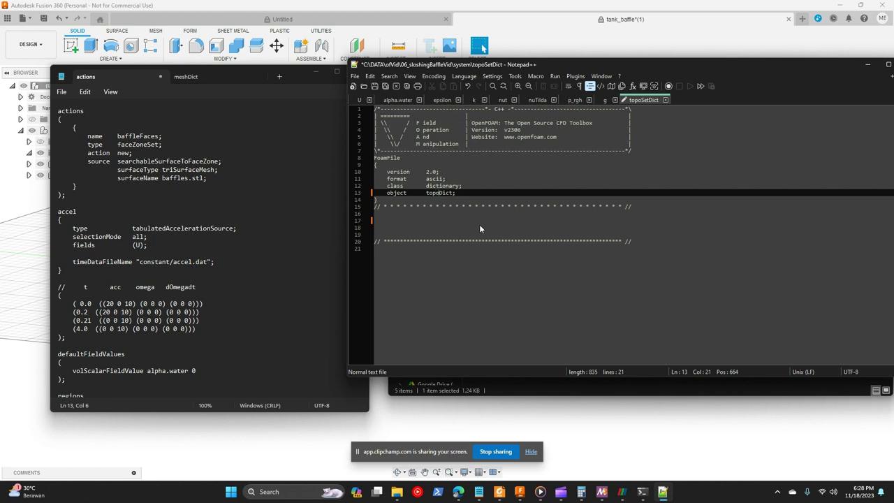
key(ctrl+s)
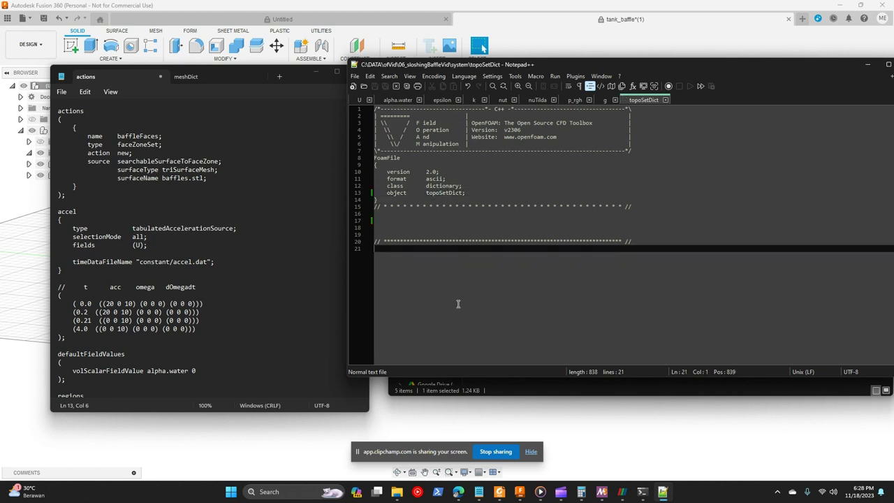
click(457, 303)
Copy the actions block defining the baffleFaces faceZoneSet from baffles.stl in the notes and paste it into the empty body of topoSetDict.
drag(57, 110, 65, 195)
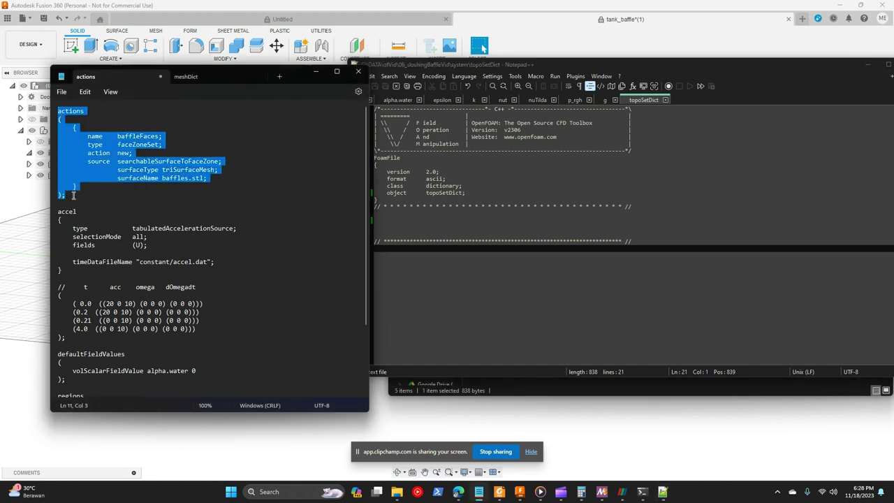
click(427, 221)
key(ctrl+v)
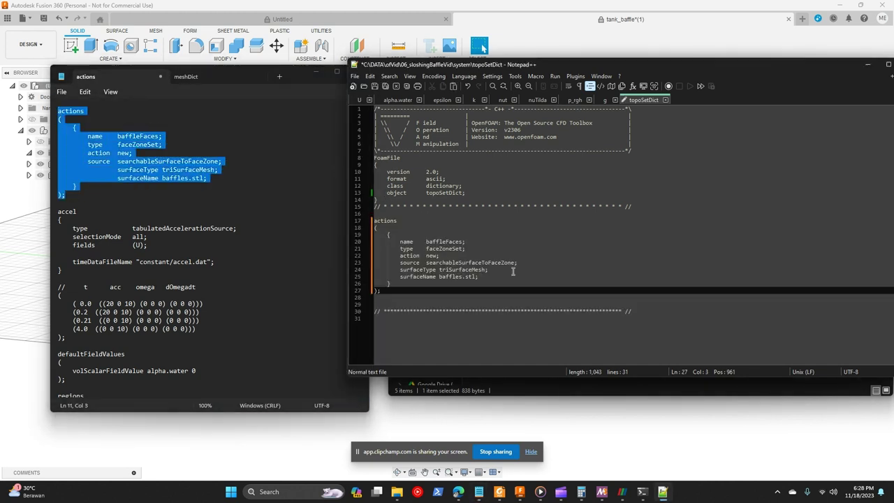
click(680, 313)
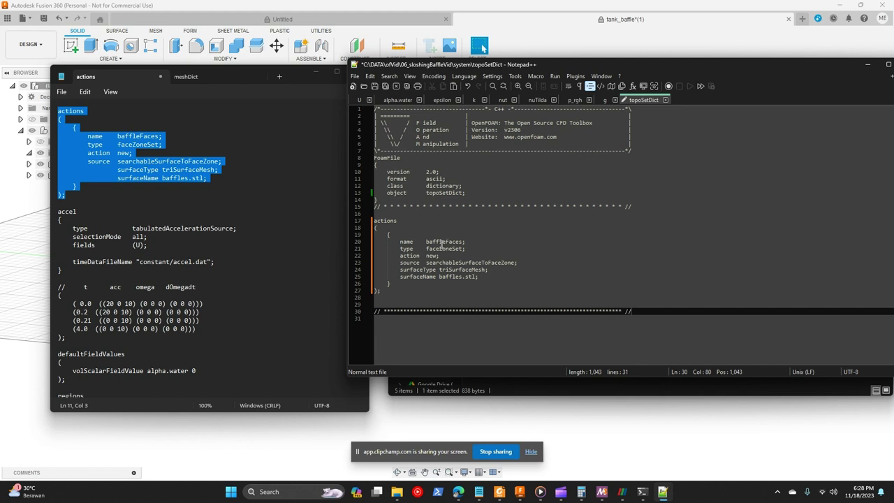
Review the face zone name and source entries in topoSetDict, and look at the clipped tank mesh in ParaView.
drag(425, 241, 464, 241)
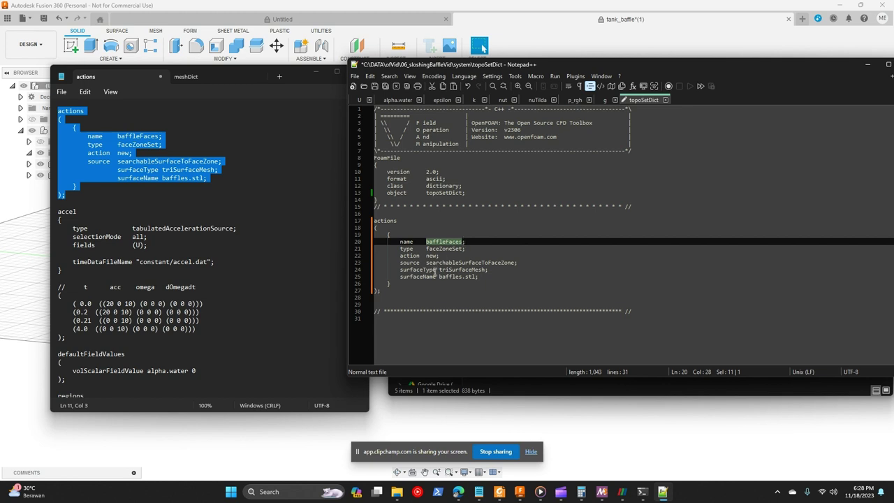
click(439, 270)
click(437, 262)
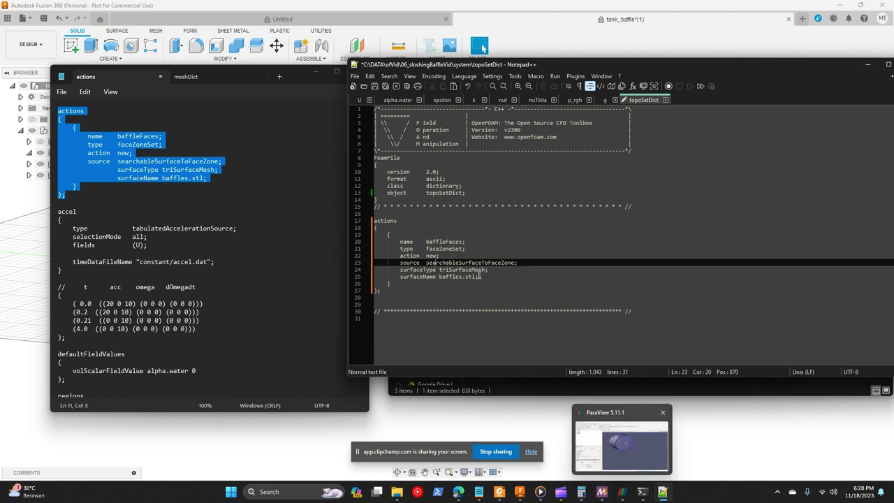
click(620, 441)
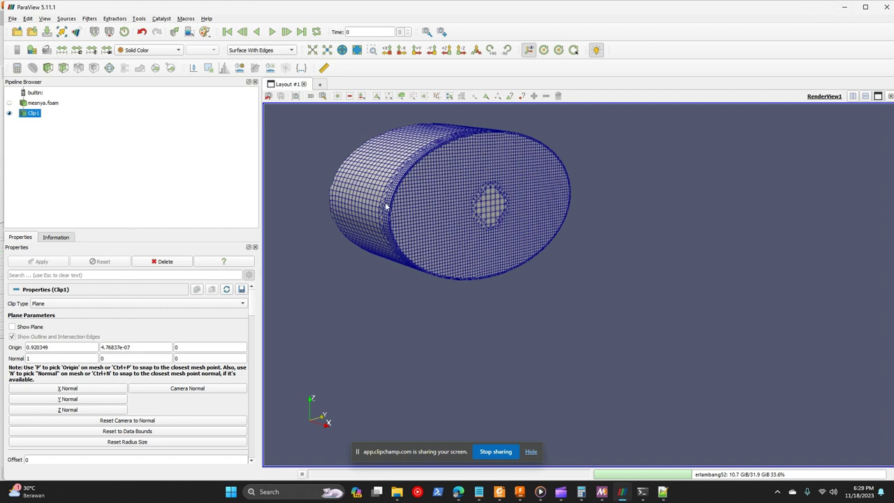
click(845, 7)
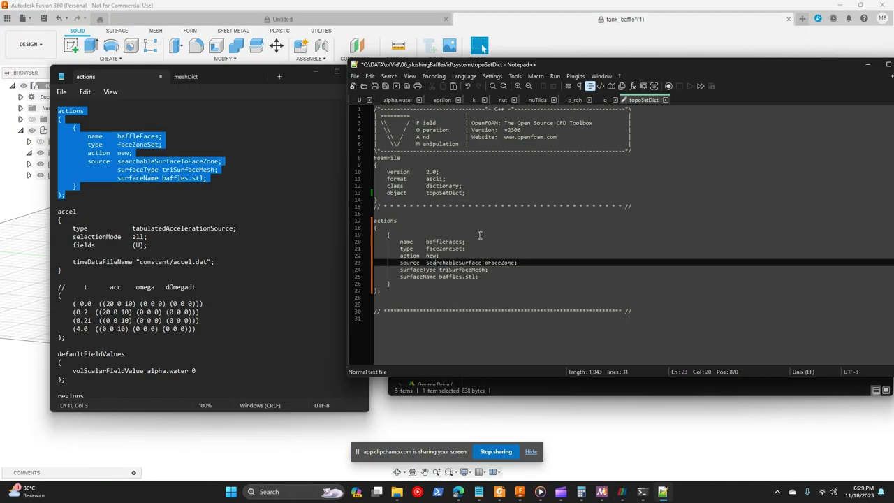
Create a folder named triSurface inside the case's constant folder in File Explorer.
drag(658, 64, 348, 161)
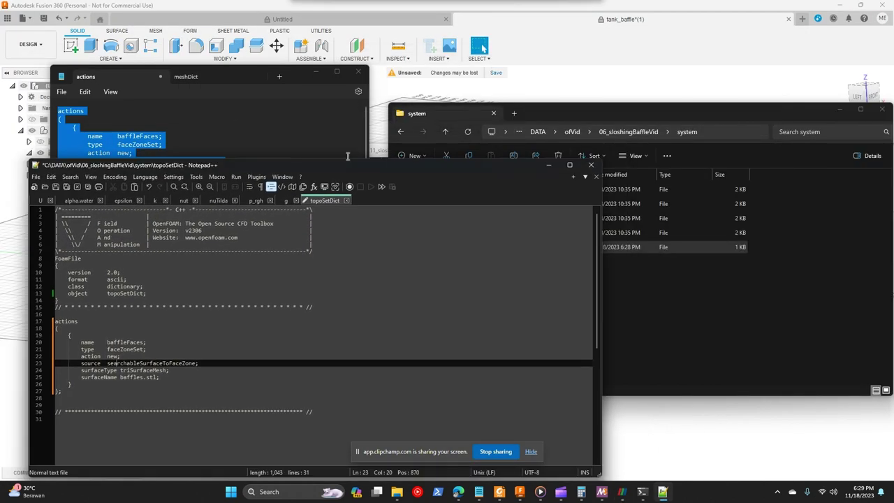
click(641, 117)
click(629, 131)
double_click(500, 205)
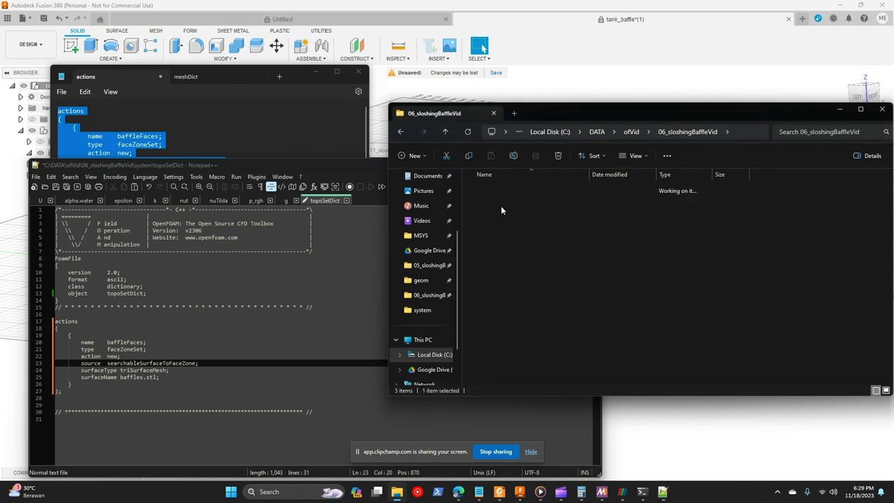
right_click(489, 287)
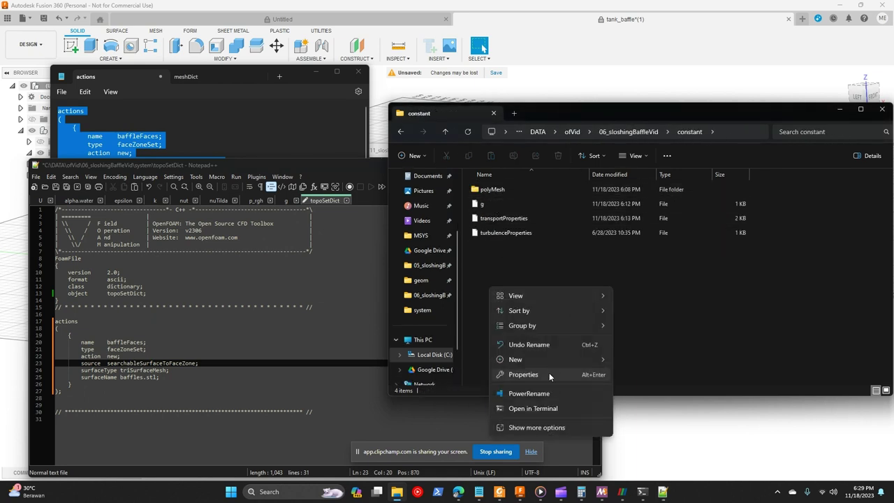
mouse_move(578, 362)
click(632, 132)
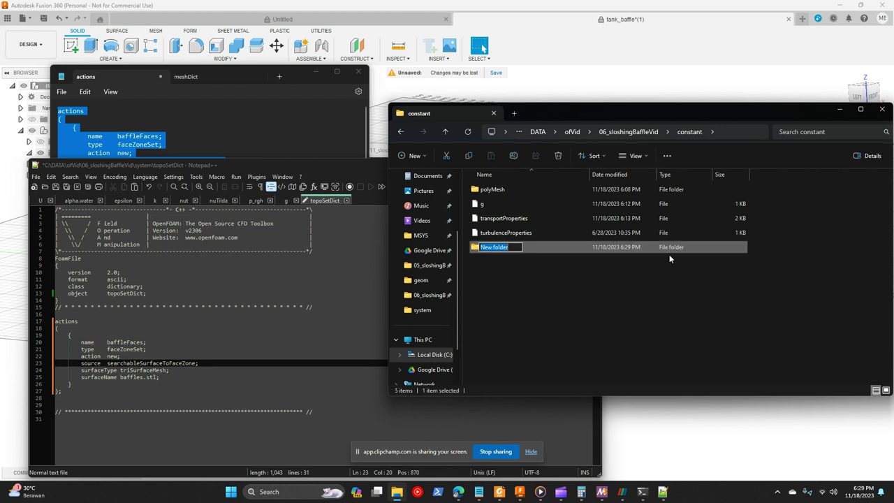
text(triSurface)
click(636, 331)
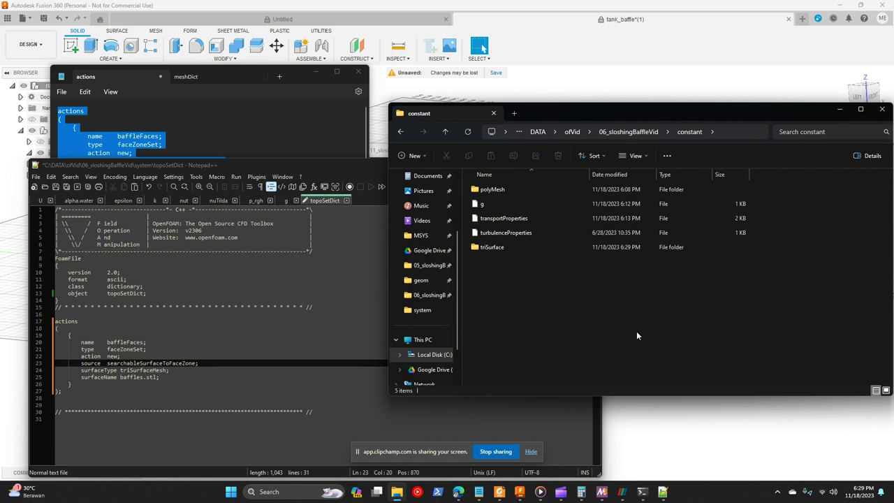
Copy baffles.stl from the 06_sloshingBaffleVid case folder into constant/triSurface.
double_click(531, 248)
click(689, 133)
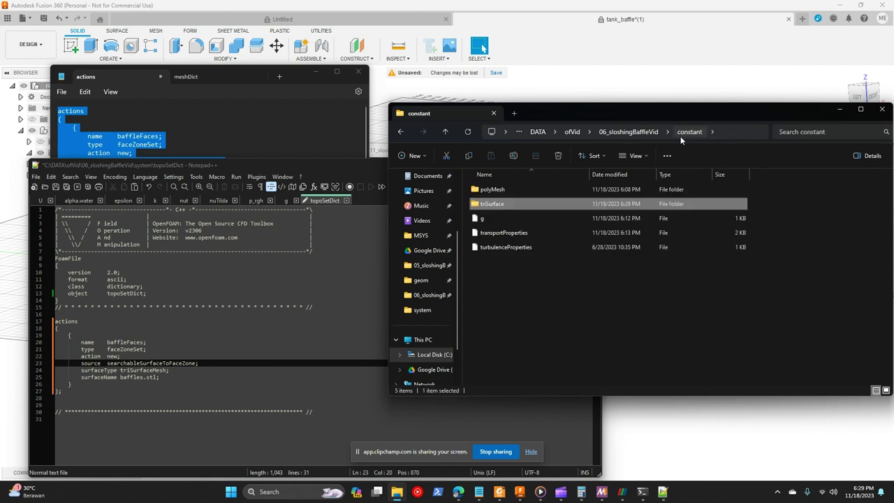
click(625, 132)
click(502, 232)
key(ctrl+c)
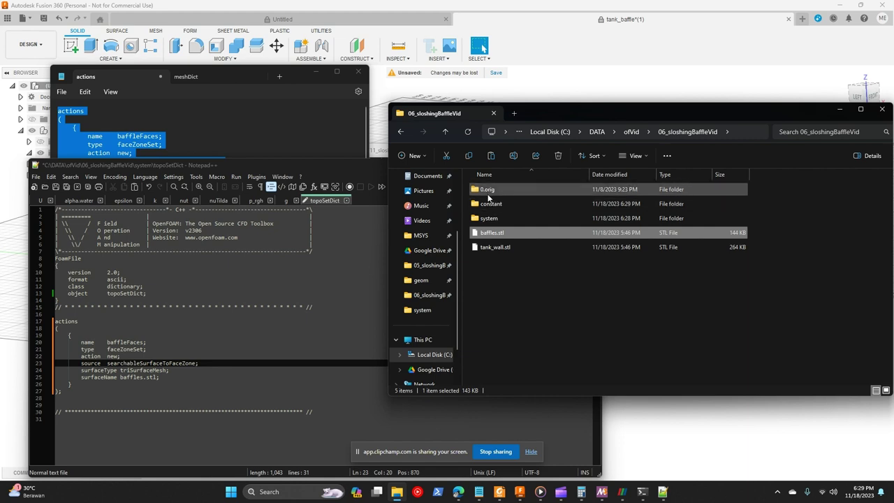
double_click(503, 204)
double_click(502, 203)
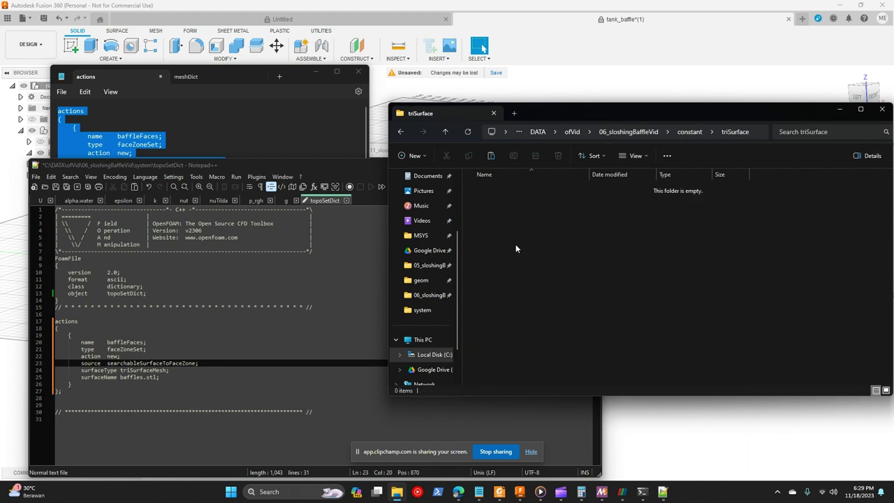
key(ctrl+v)
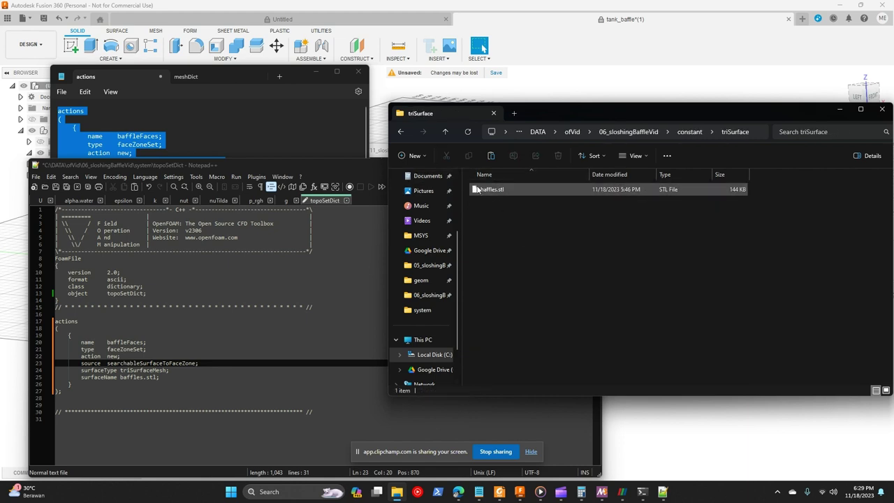
click(496, 191)
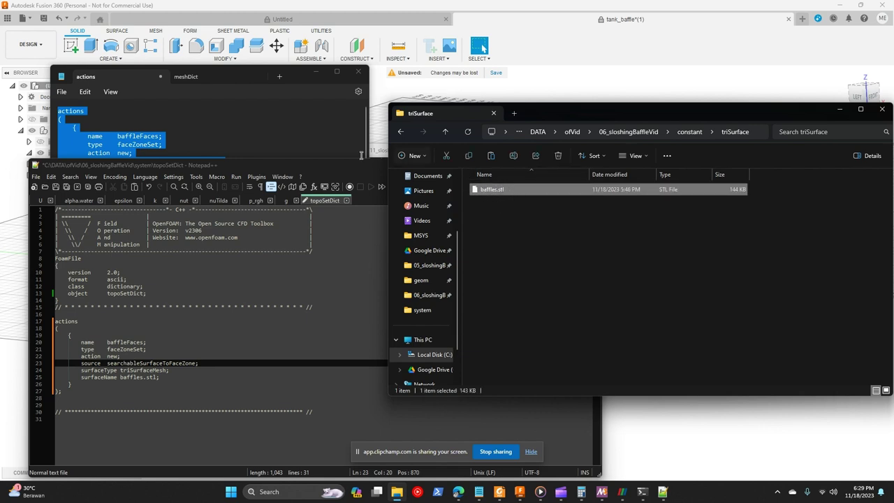
Go back to topoSetDict in Notepad++ and review its surfaceType and surfaceName entries.
drag(347, 166, 582, 72)
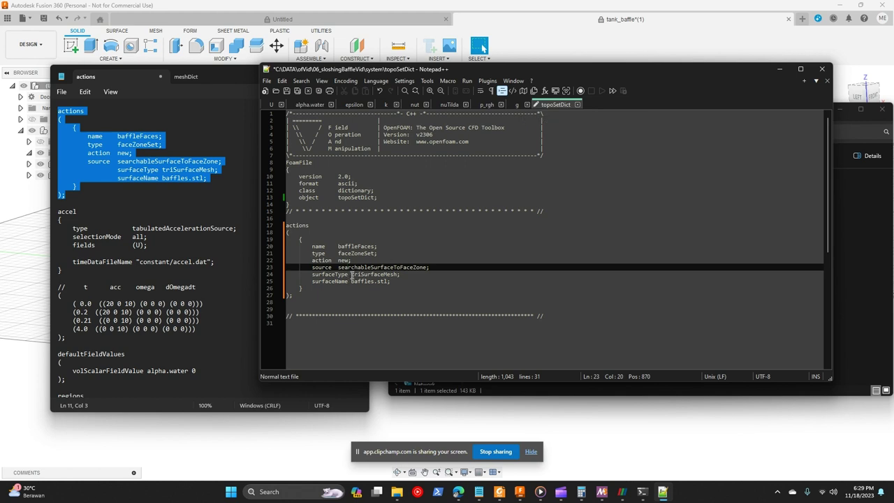
drag(351, 274, 387, 280)
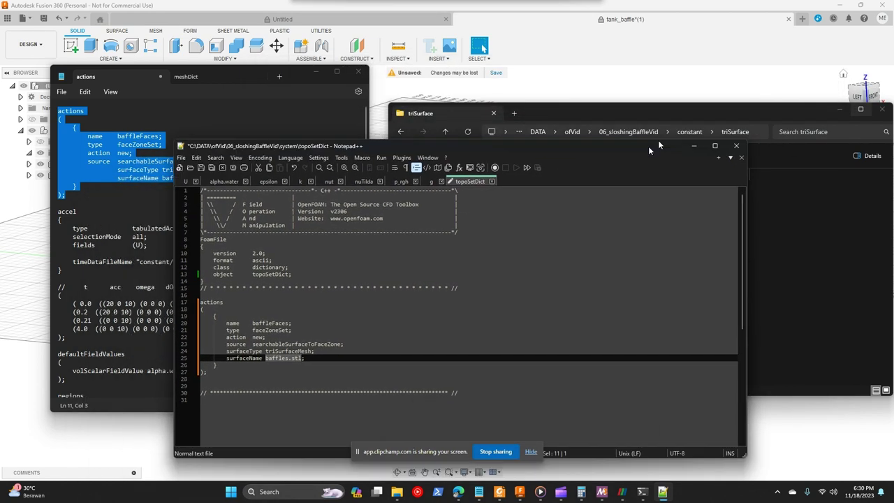
drag(735, 70, 822, 58)
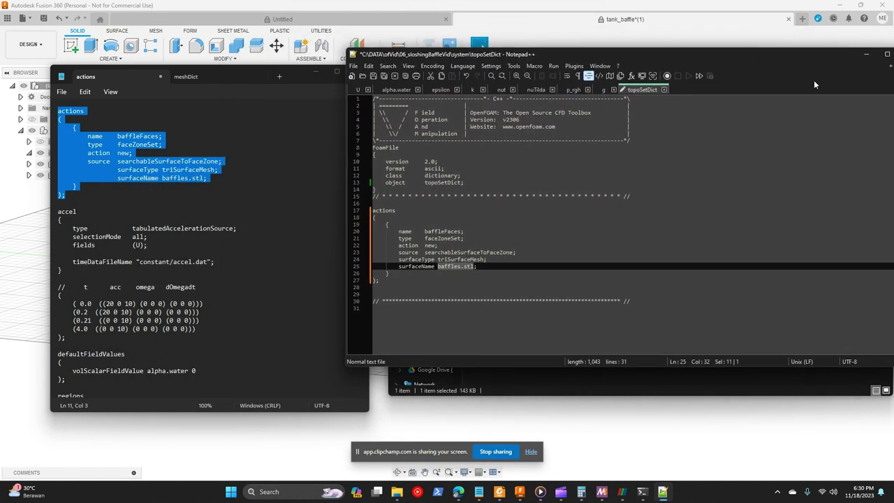
Switch to the terminal, run checkMesh on a cleared screen, and examine the reported patches and mesh statistics.
click(643, 492)
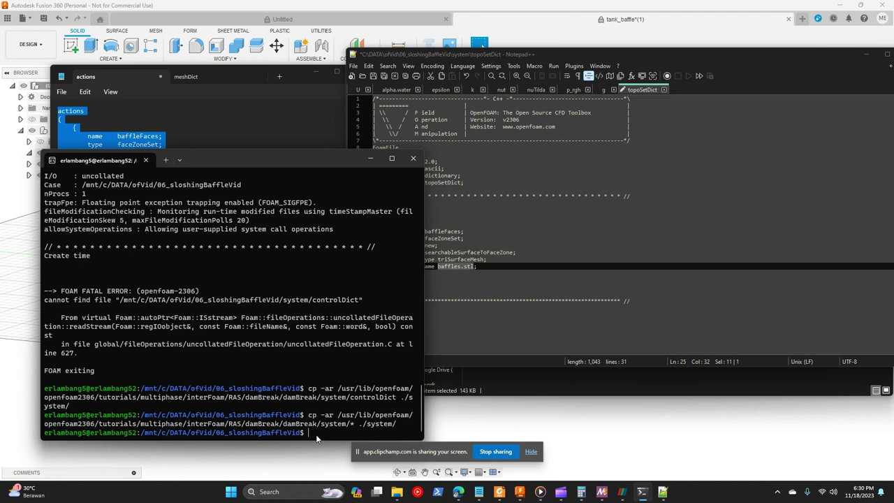
text(clear)
key(Return)
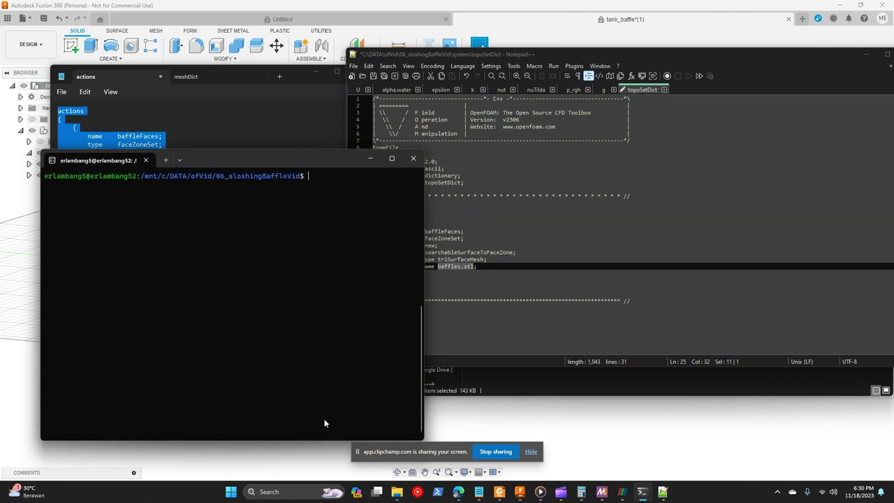
text(checkMesh)
key(Return)
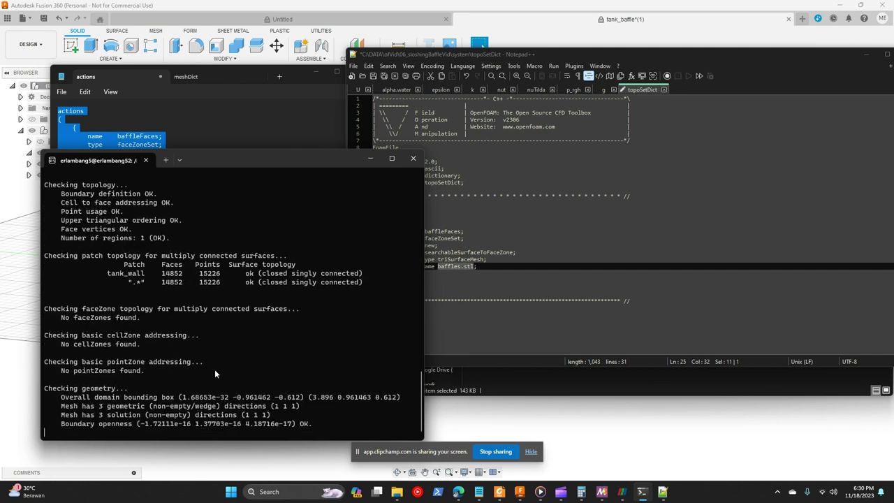
scroll(170, 311, up, 7)
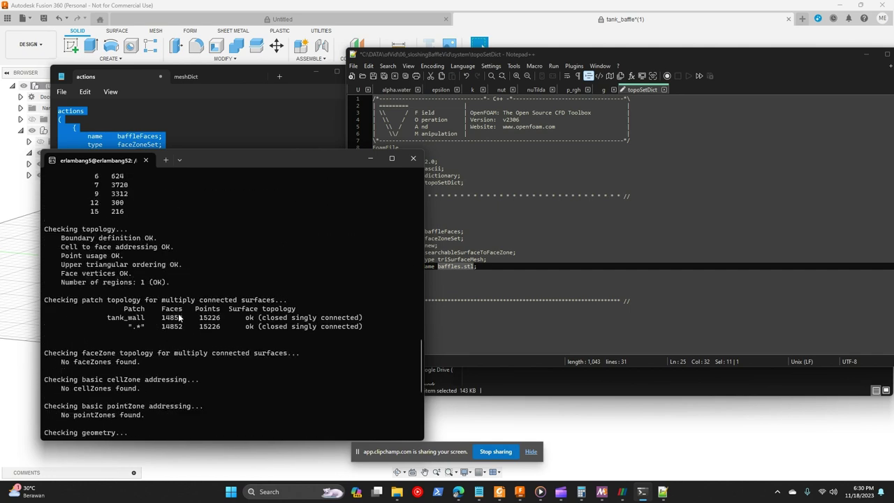
drag(107, 318, 238, 318)
scroll(238, 333, up, 3)
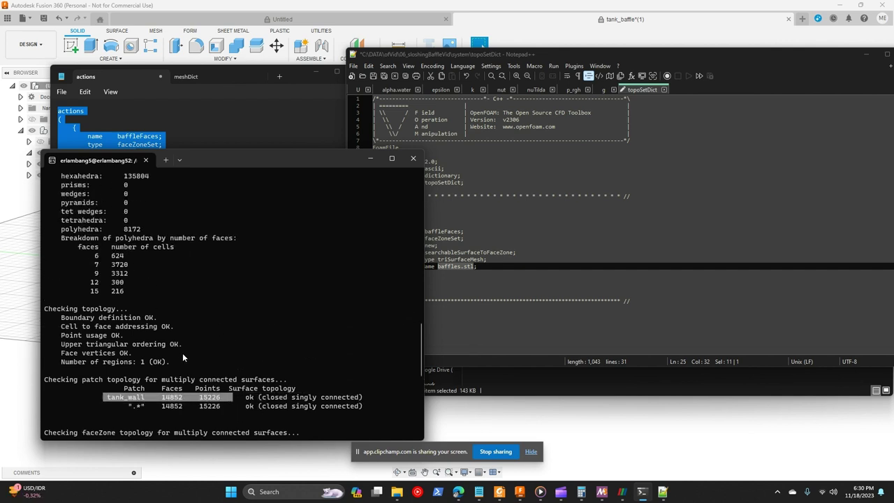
scroll(189, 332, down, 4)
scroll(121, 284, up, 8)
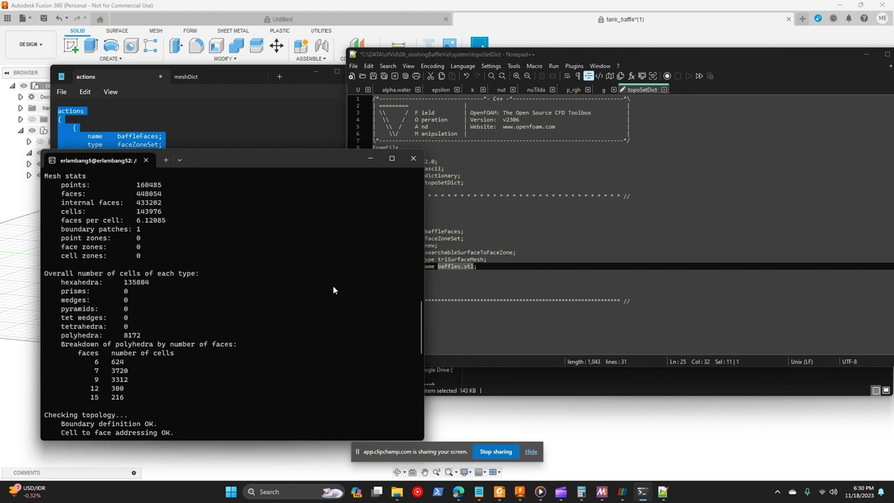
Rename the face zone in topoSetDict's actions block to bafflenya and save the file.
click(491, 266)
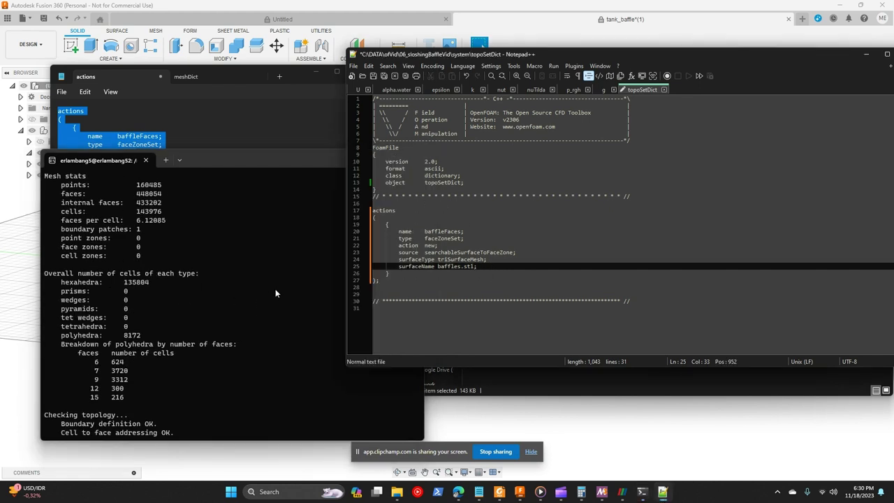
click(508, 282)
drag(461, 231, 443, 231)
text(nn)
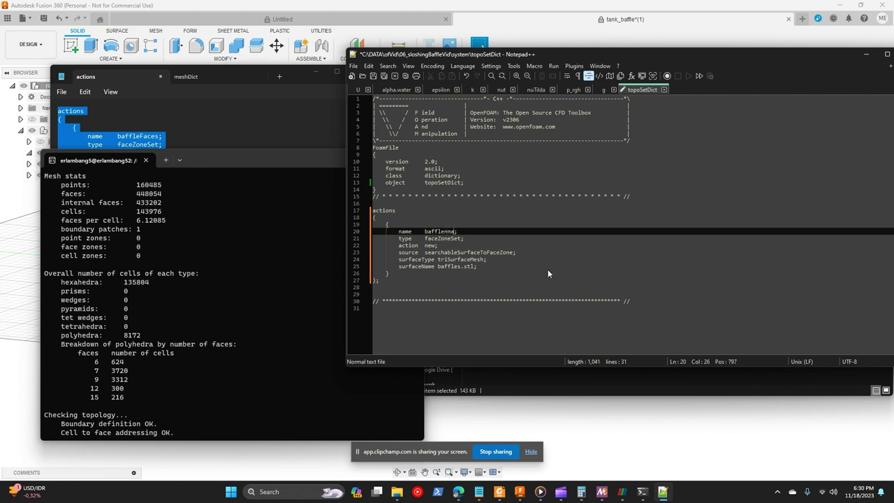
text(a)
key(BackSpace)
key(BackSpace)
key(BackSpace)
text(nya)
key(ctrl+s)
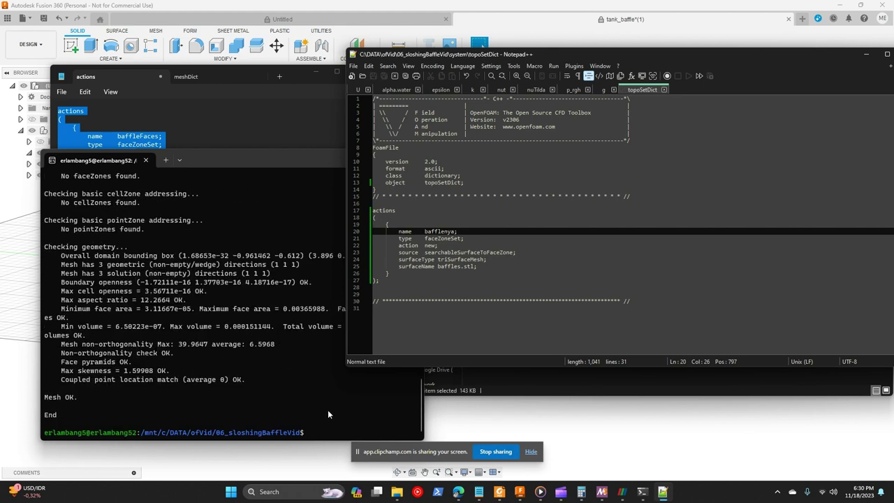
Run topoSet in the terminal from the case folder to create the baffle face zone.
click(326, 432)
text(topoSe)
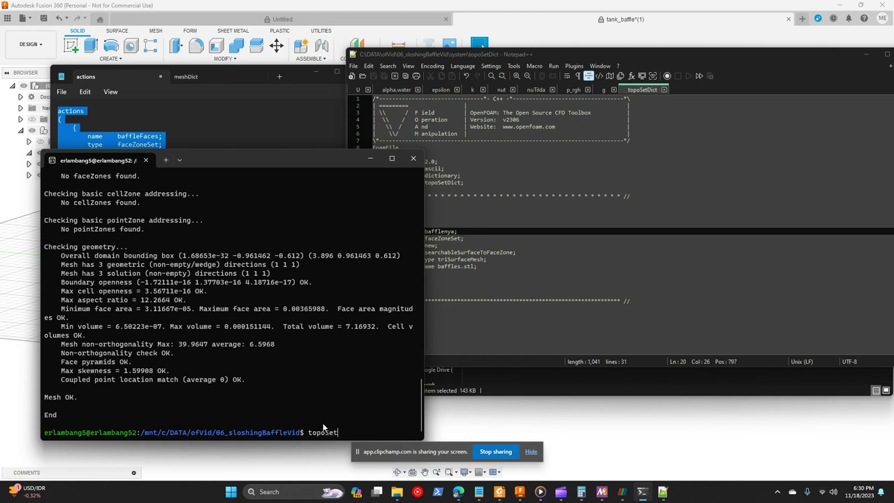
text(t)
key(Return)
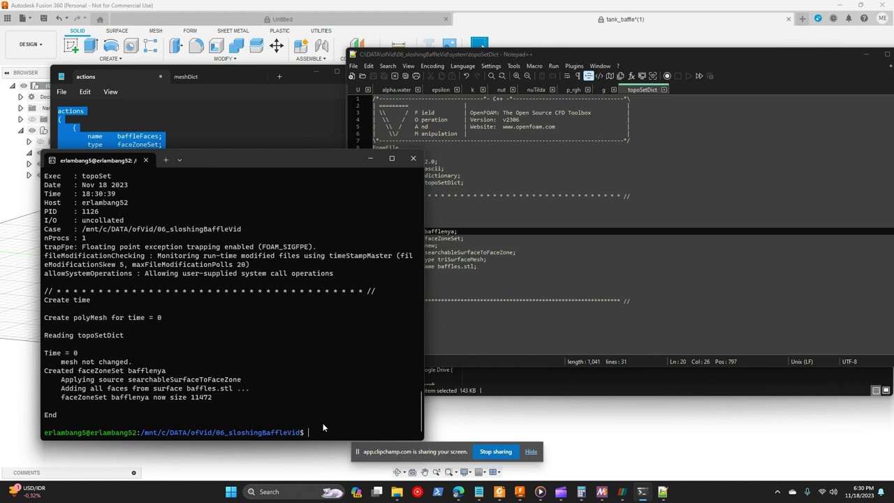
Try to run cartesianMesh on the case in the terminal.
text(cartesianMesh)
key(Return)
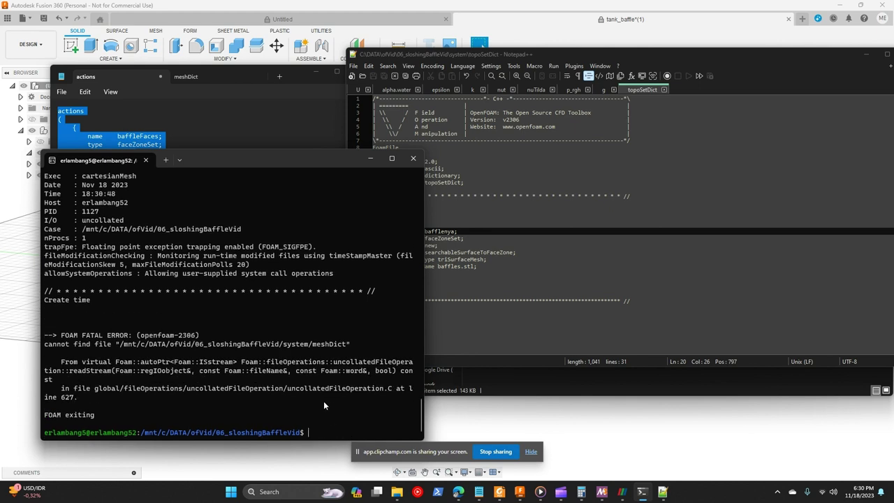
Run checkMesh again and examine the faceZone topology section of its report for the baffle zone.
text(checkMesh)
key(Return)
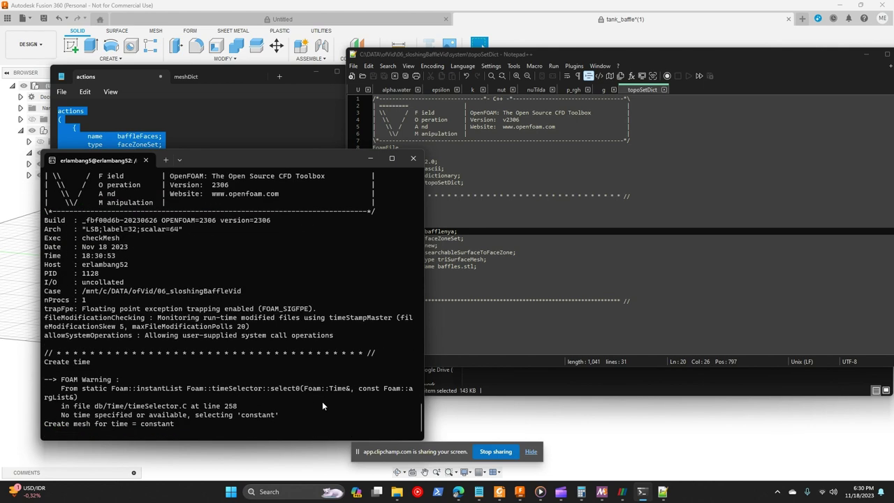
scroll(178, 339, up, 6)
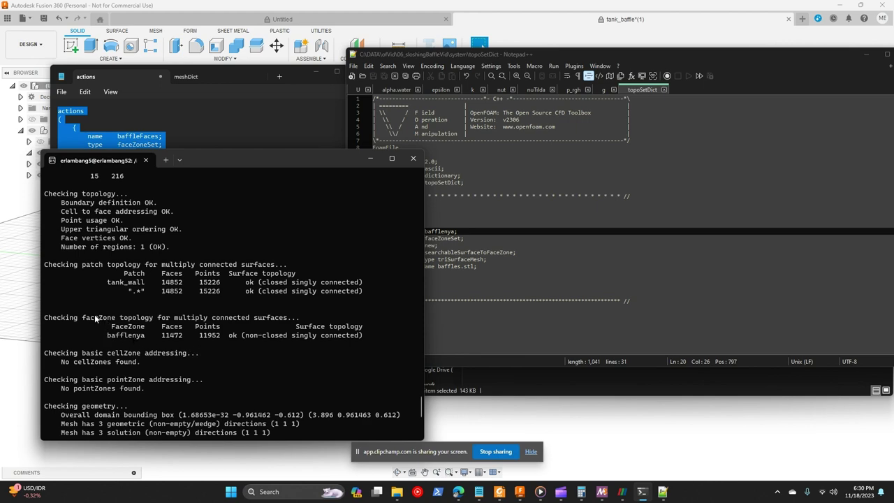
drag(94, 316, 206, 326)
scroll(227, 341, up, 15)
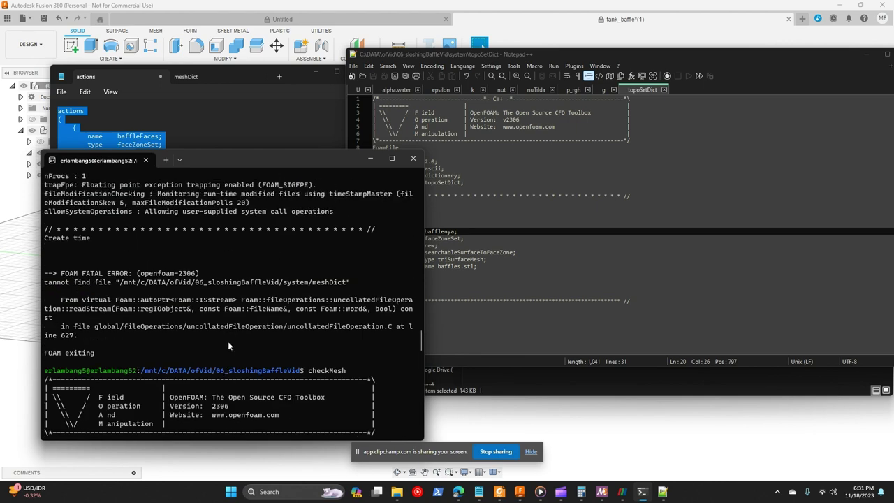
Compare the faceZone topology sections of the earlier and latest checkMesh reports and match the zone name with topoSetDict.
scroll(227, 341, up, 20)
scroll(228, 339, down, 6)
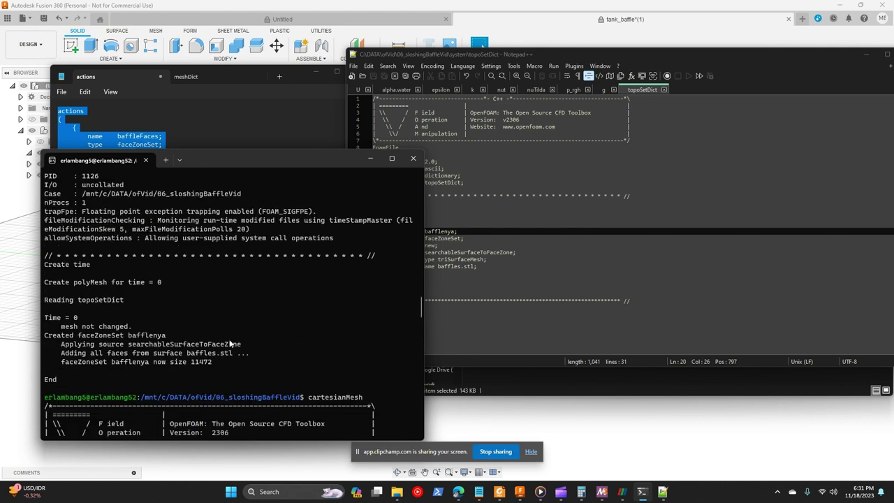
scroll(229, 339, up, 15)
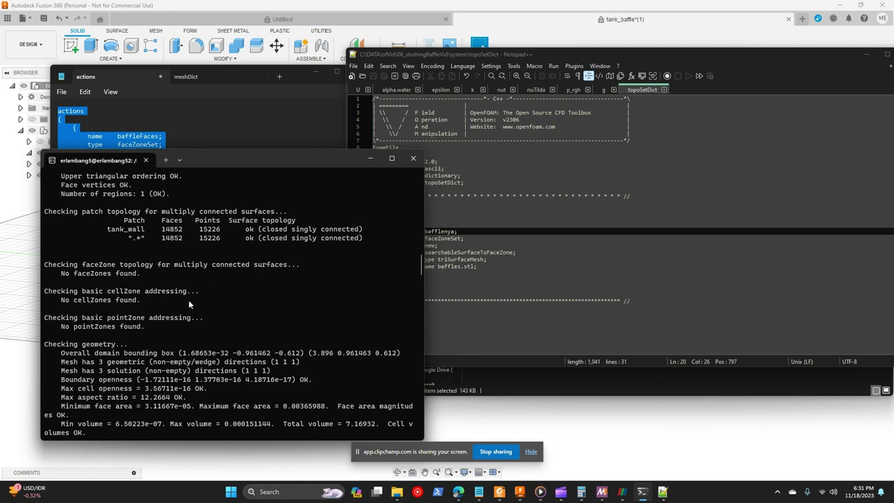
scroll(189, 304, down, 20)
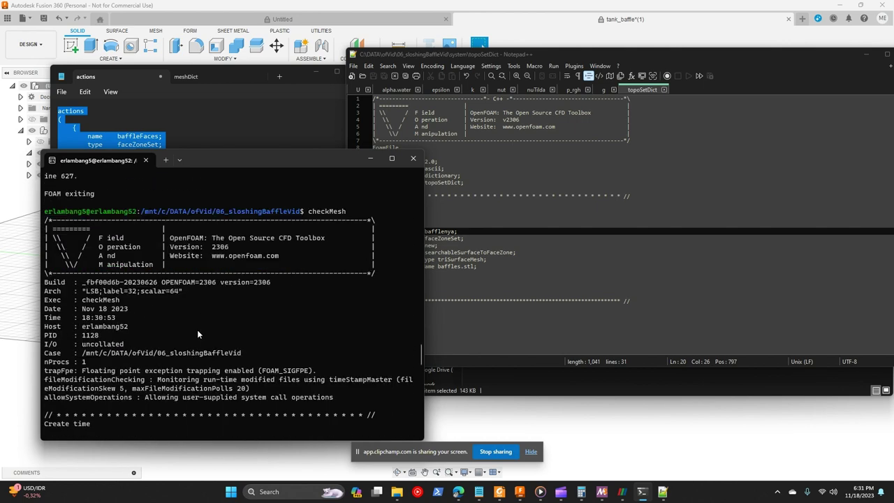
scroll(197, 329, down, 20)
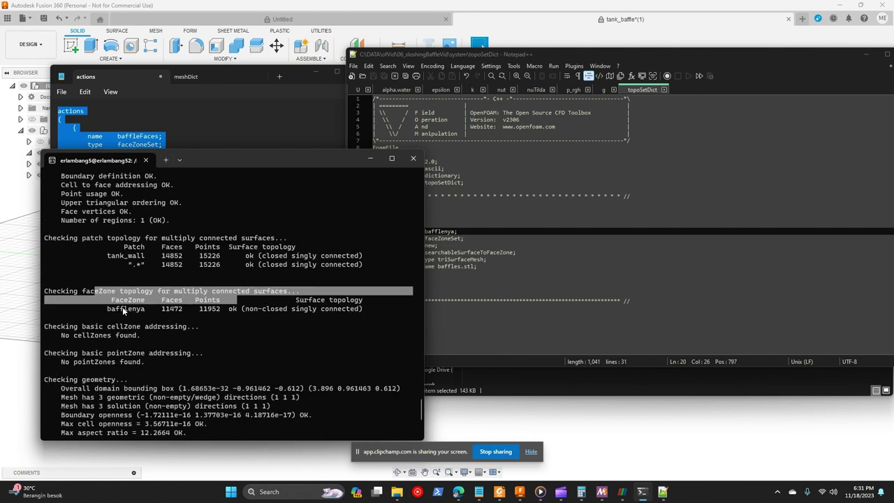
drag(108, 308, 369, 309)
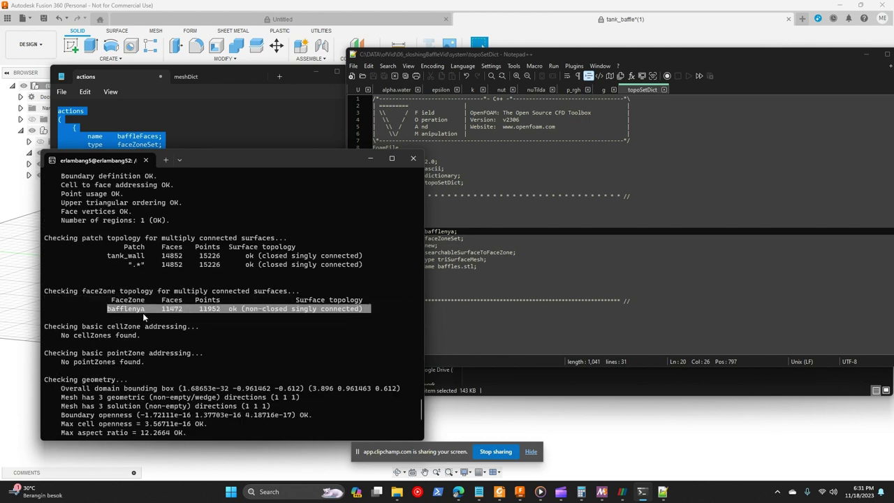
click(448, 231)
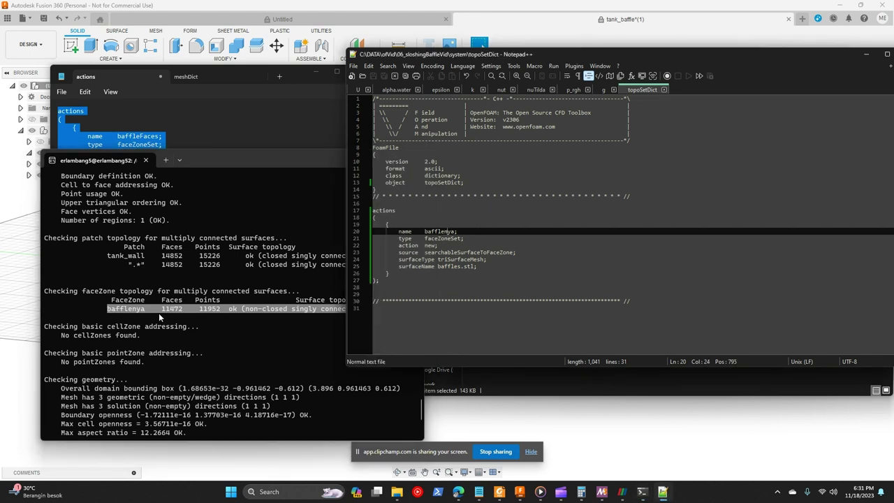
click(124, 315)
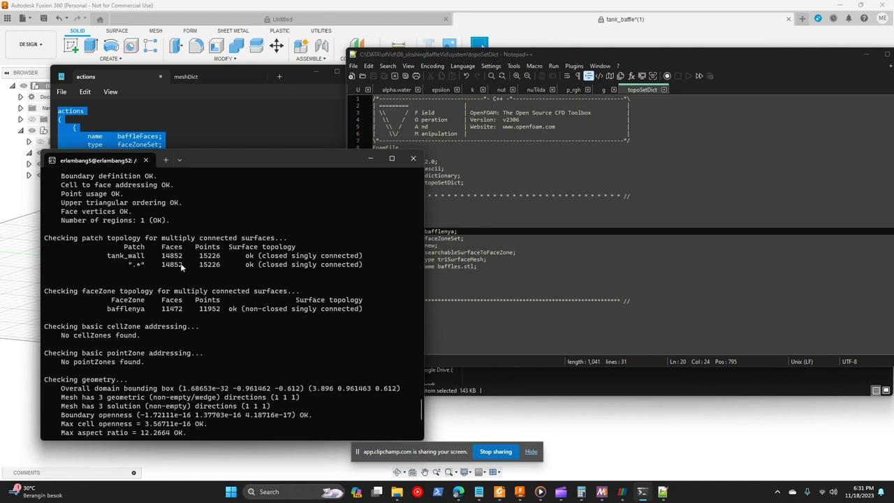
click(562, 281)
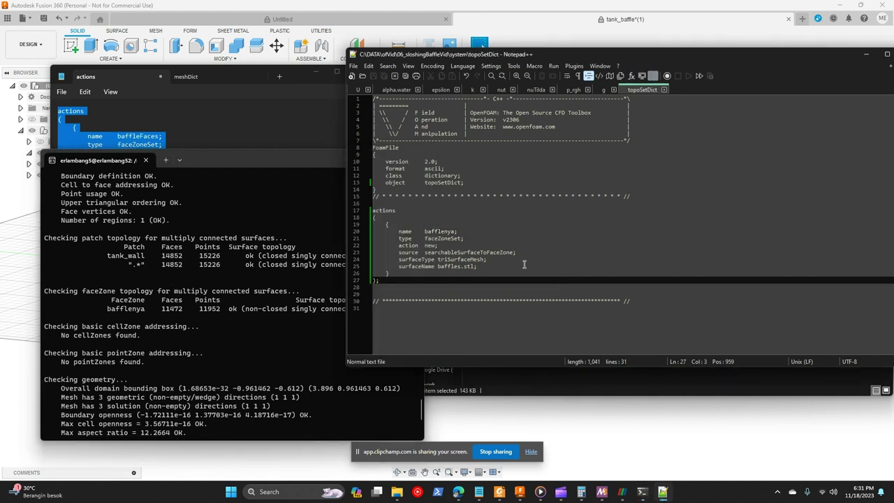
Duplicate topoSetDict in the 06_sloshingBaffleVid system folder and name the copy createBafflesDict.
click(551, 379)
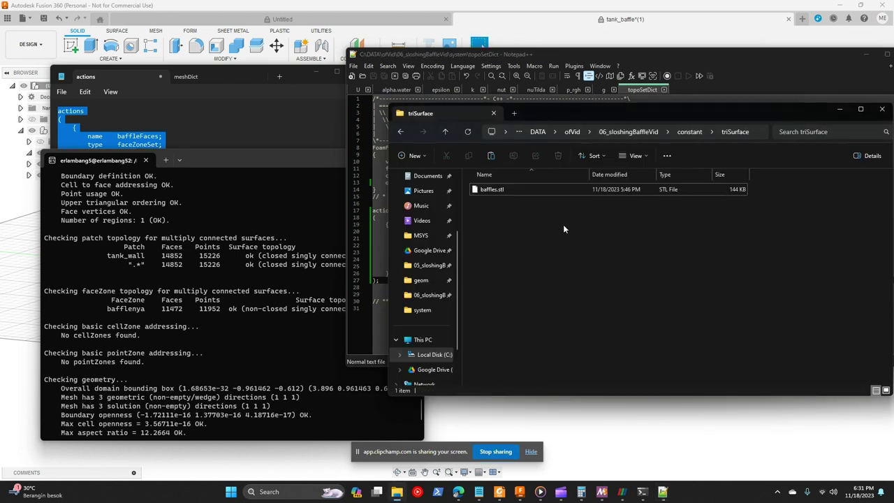
click(692, 132)
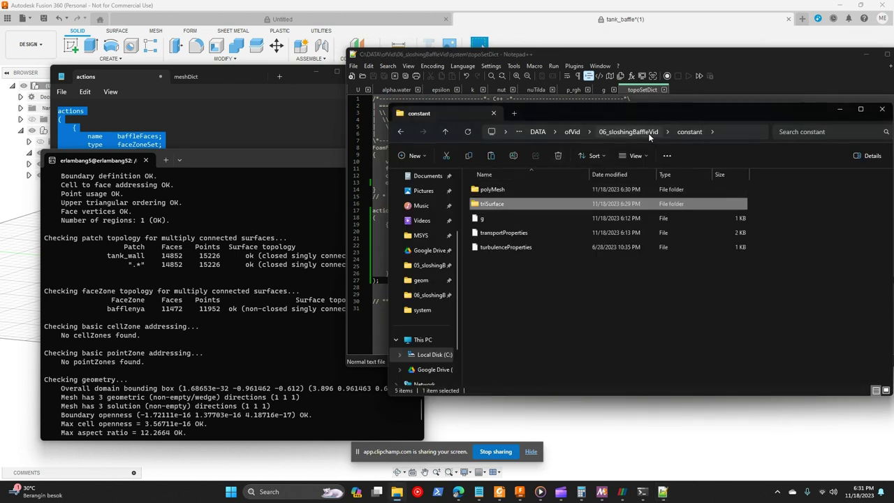
click(648, 133)
double_click(497, 218)
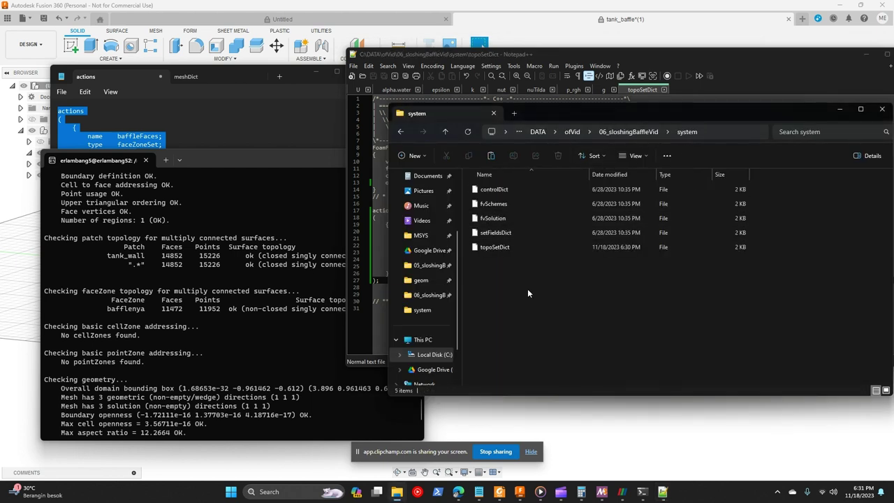
right_click(501, 248)
key(Escape)
key(Up)
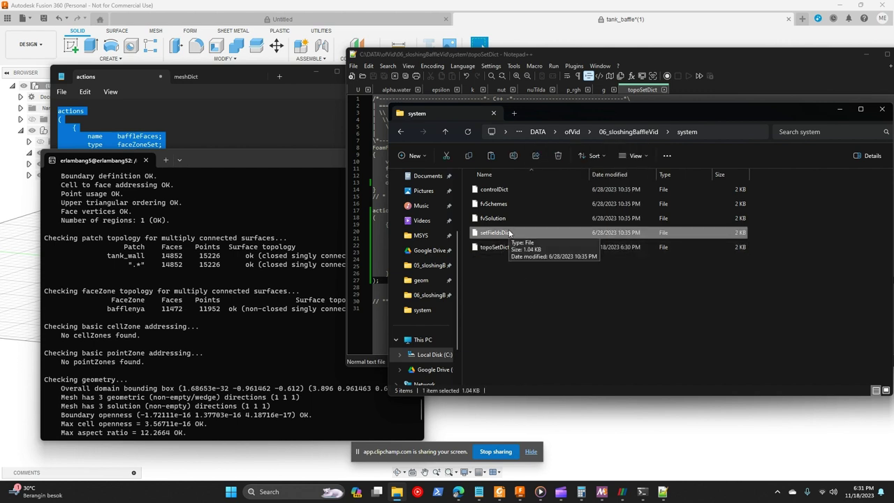
click(508, 249)
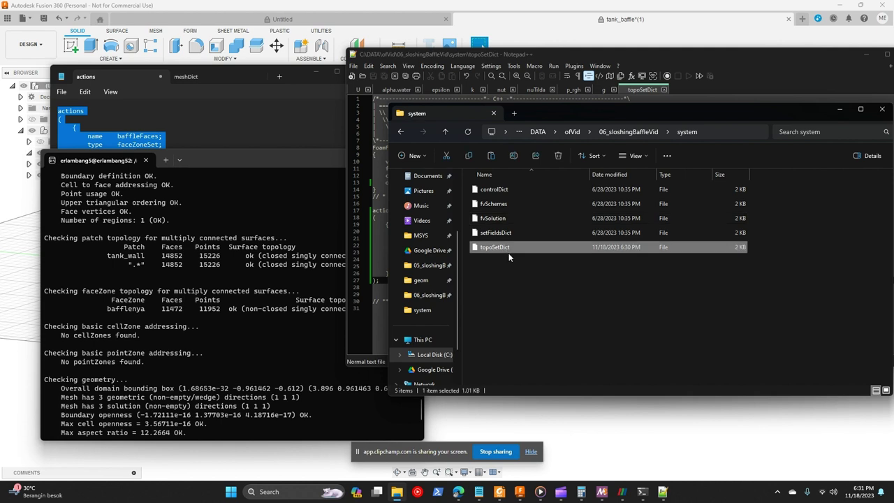
key(ctrl+c)
key(ctrl+v)
right_click(502, 262)
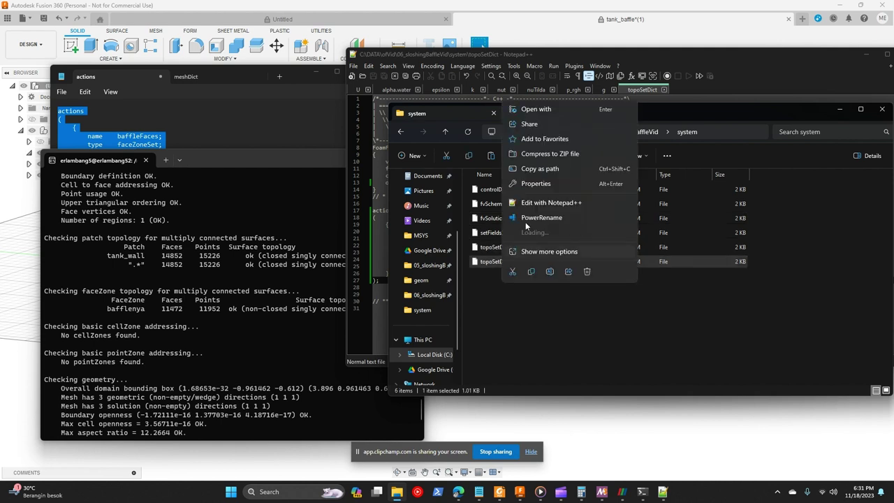
click(548, 271)
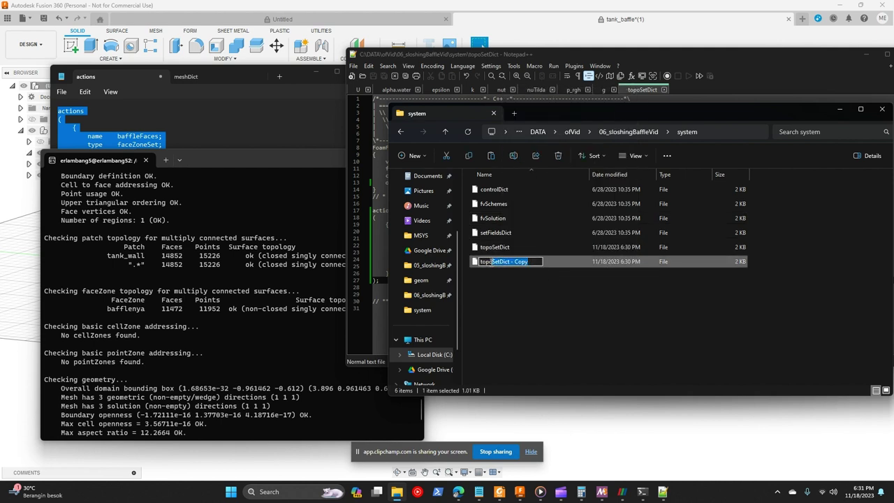
text(create)
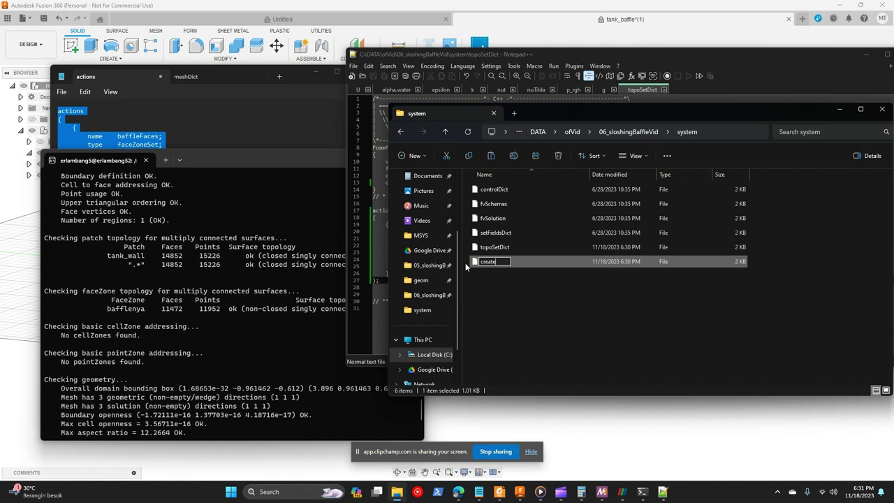
text(BafflesDict)
key(Return)
Open createBafflesDict in Notepad++ and change its header's object entry to createBafflesDict.
right_click(514, 261)
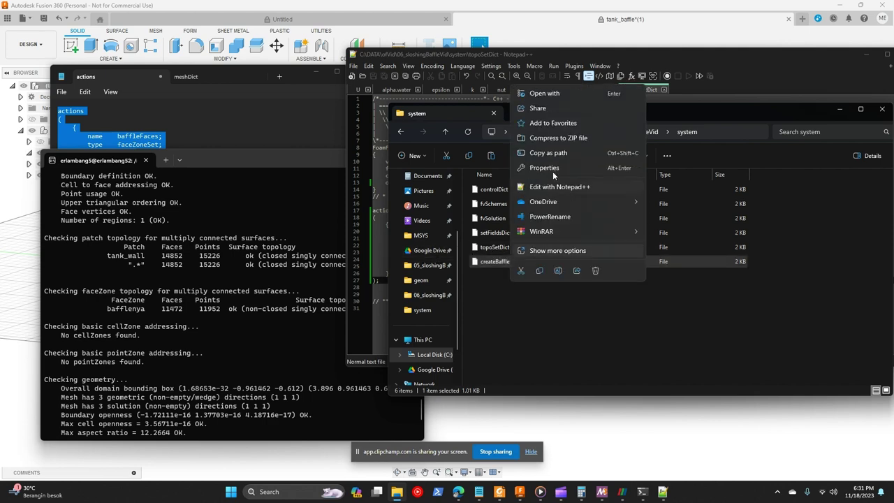
click(558, 186)
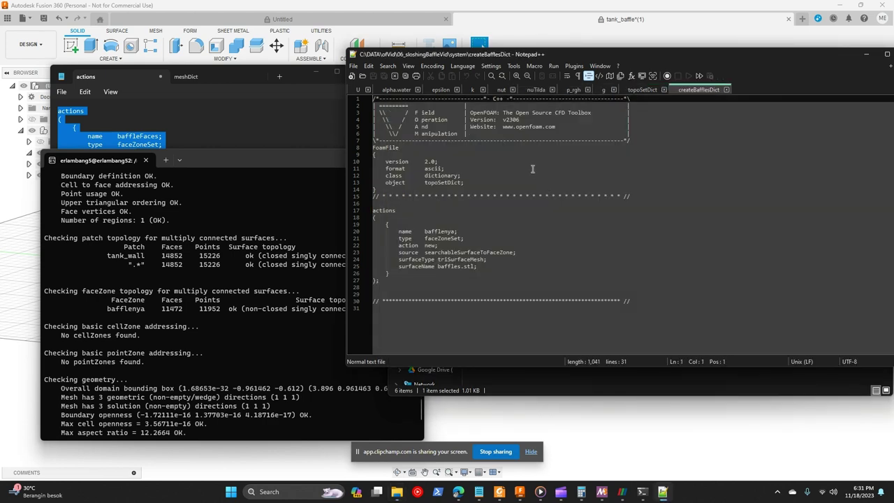
click(462, 182)
key(BackSpace)
key(BackSpace)
key(BackSpace)
key(BackSpace)
key(BackSpace)
key(BackSpace)
key(BackSpace)
key(BackSpace)
key(BackSpace)
key(BackSpace)
key(BackSpace)
text(cre)
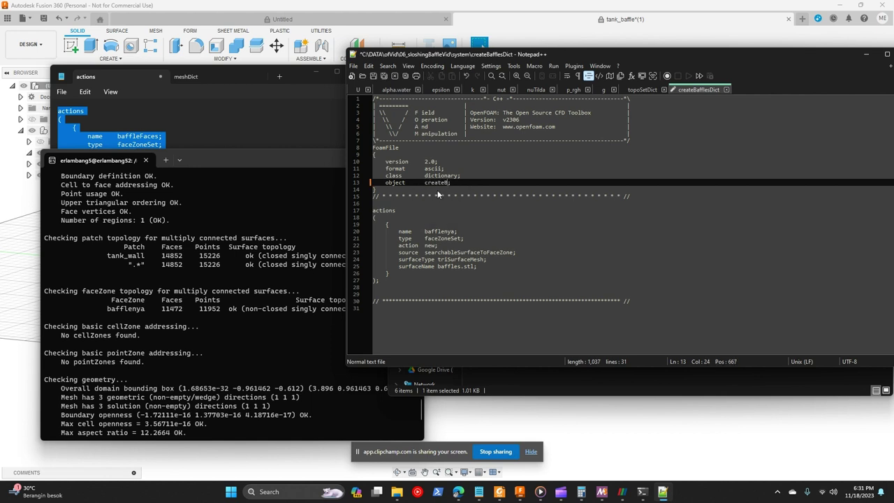
text(ateBafflesDict)
Delete the entire actions block from createBafflesDict.
click(388, 224)
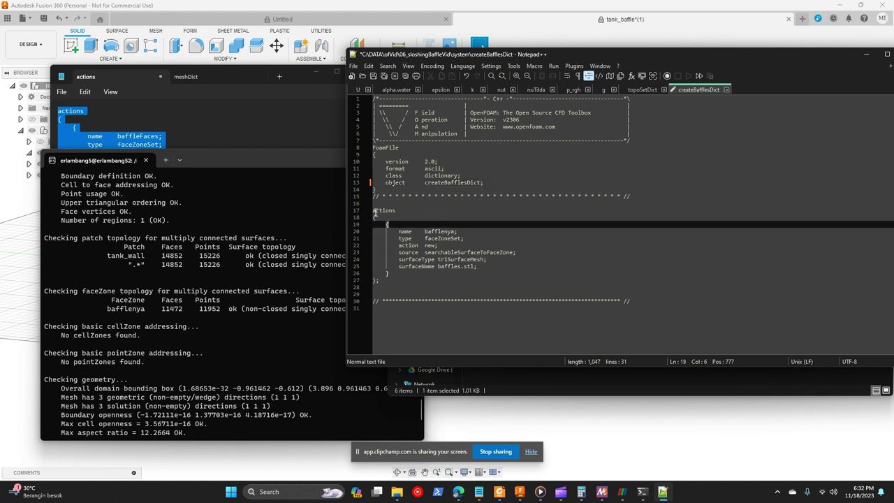
drag(373, 210, 383, 282)
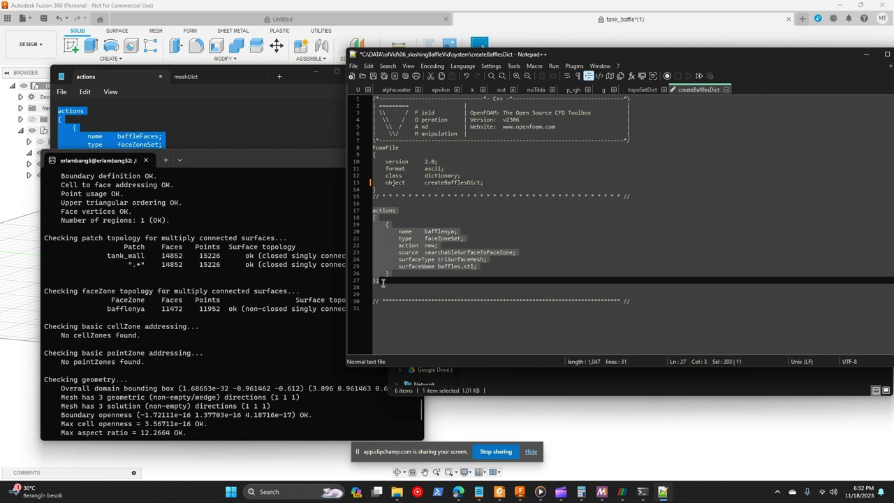
key(Delete)
Check the actions notes for a baffles block and open the 05_sloshingBaffle case's system folder in a new File Explorer window.
click(229, 137)
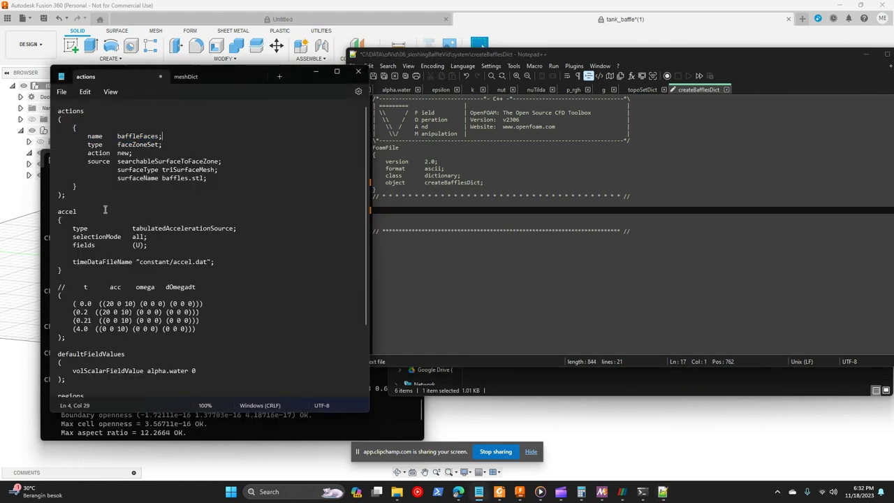
scroll(60, 217, down, 3)
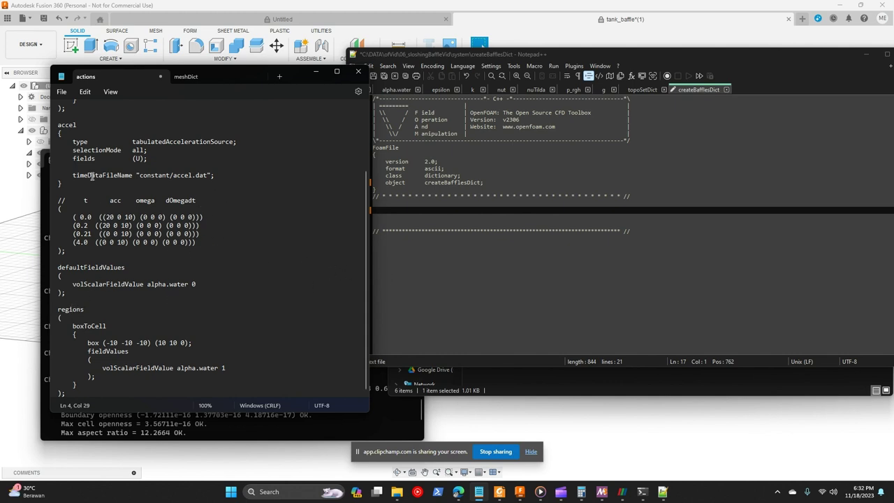
click(397, 492)
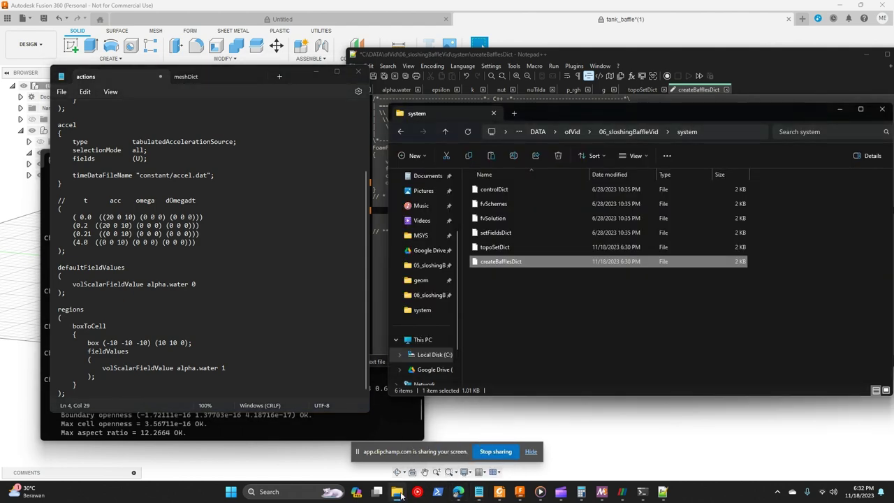
right_click(397, 492)
click(370, 436)
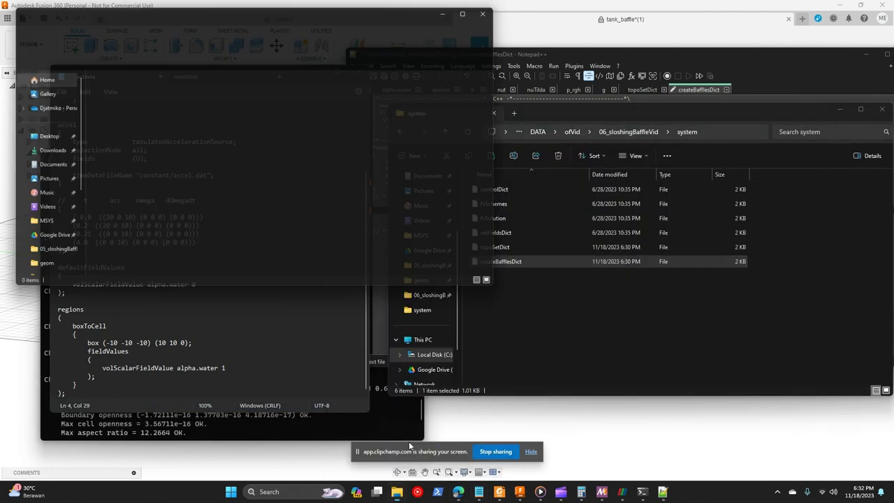
scroll(155, 253, down, 2)
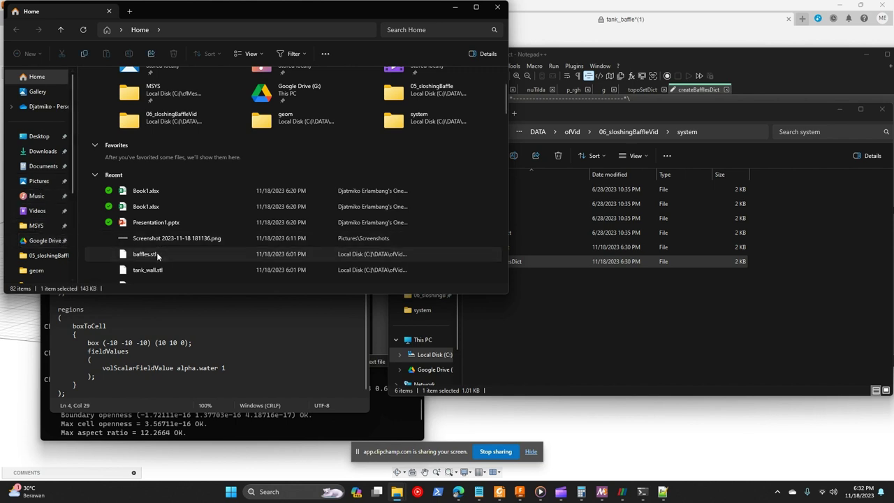
right_click(156, 252)
click(196, 116)
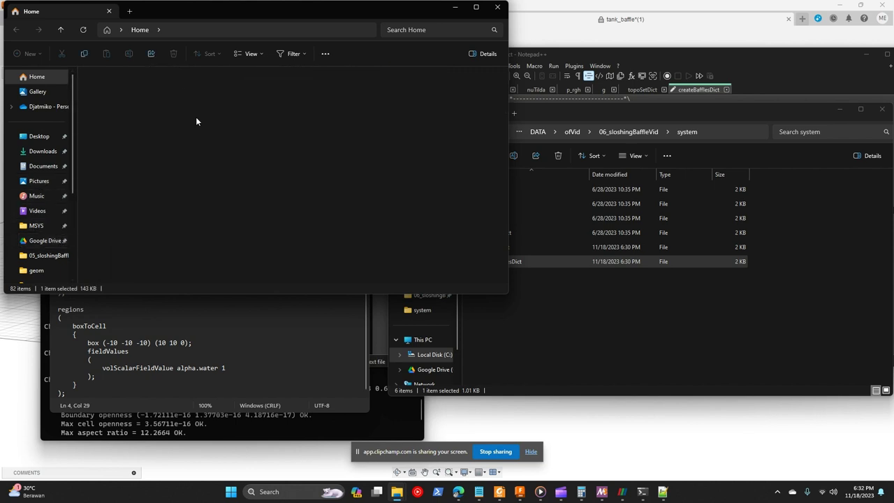
click(249, 30)
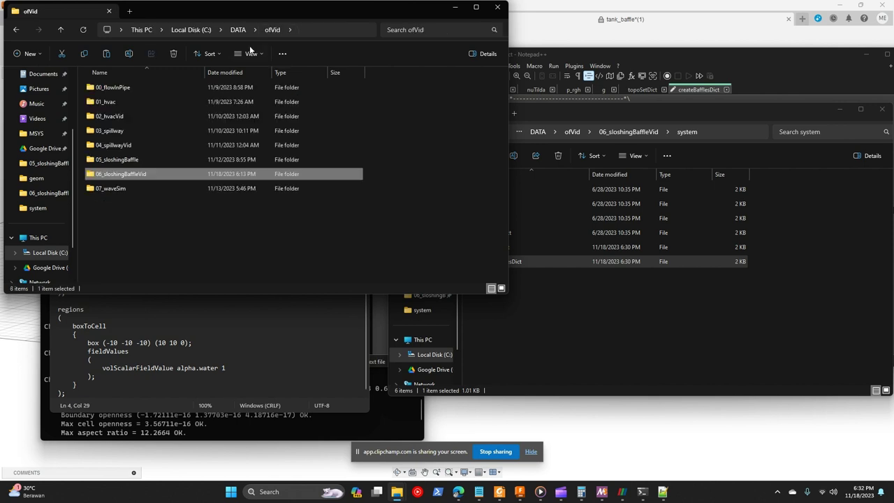
double_click(153, 162)
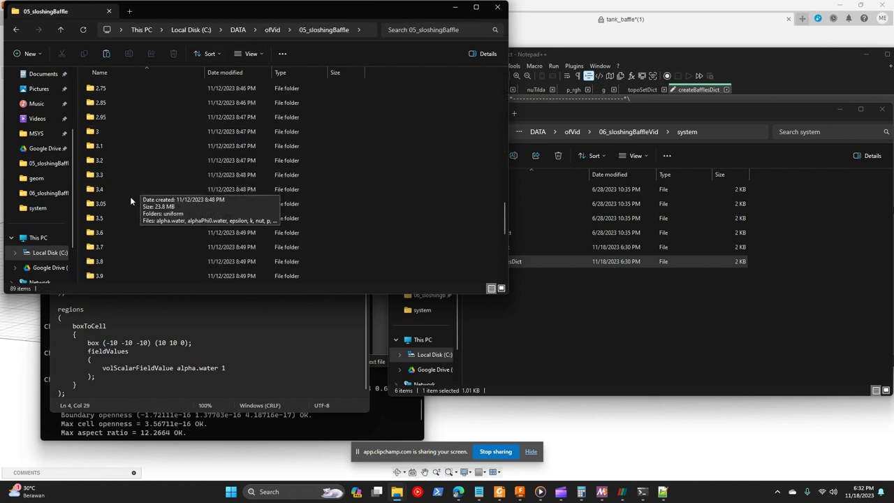
scroll(129, 202, down, 15)
double_click(141, 248)
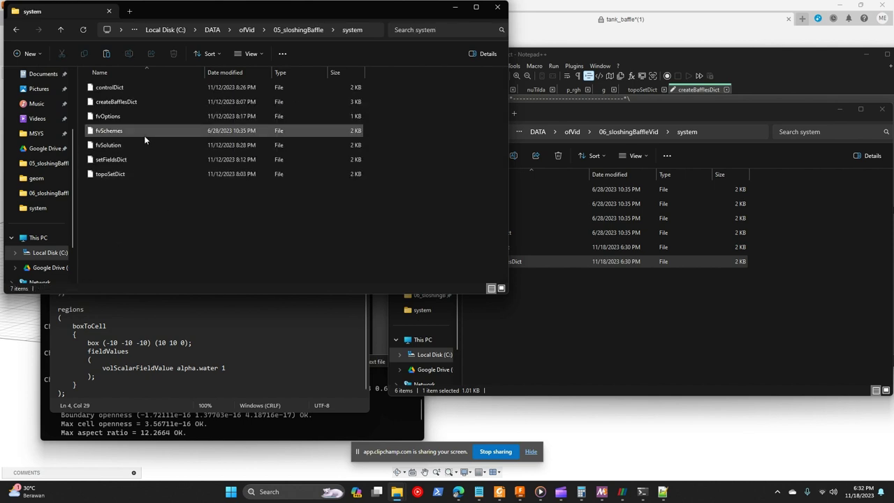
Copy the complete baffles block from the 05_sloshingBaffle case's createBafflesDict in Notepad++ and close that file.
click(126, 102)
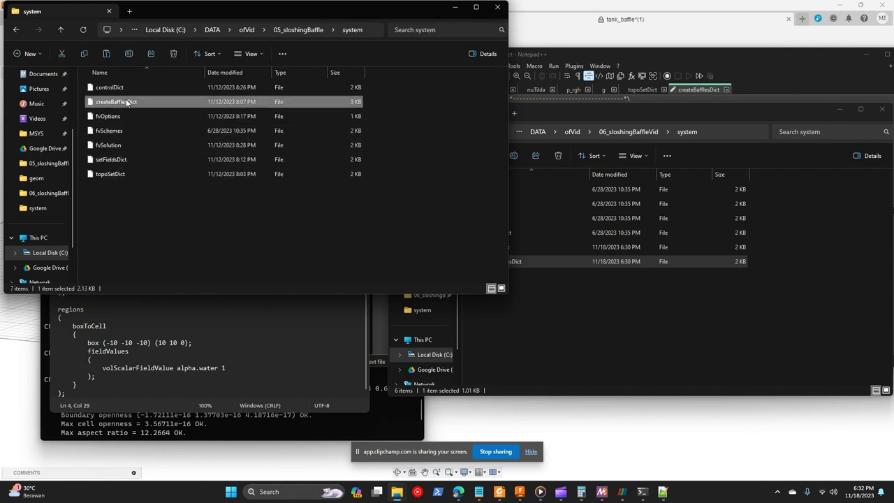
right_click(124, 102)
click(168, 222)
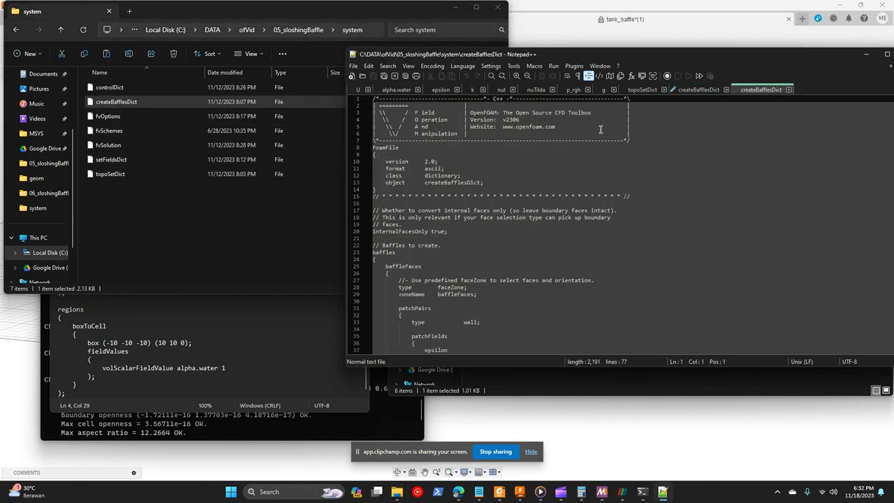
scroll(463, 206, down, 2)
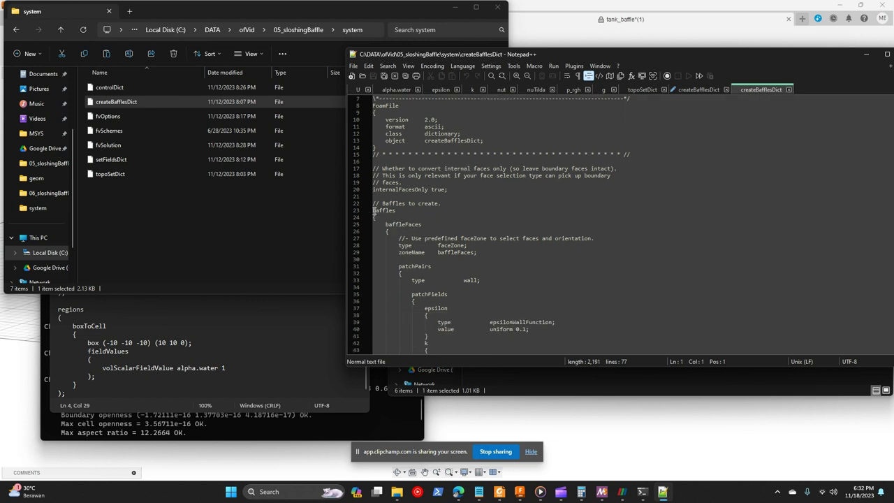
drag(373, 210, 387, 288)
key(ctrl+c)
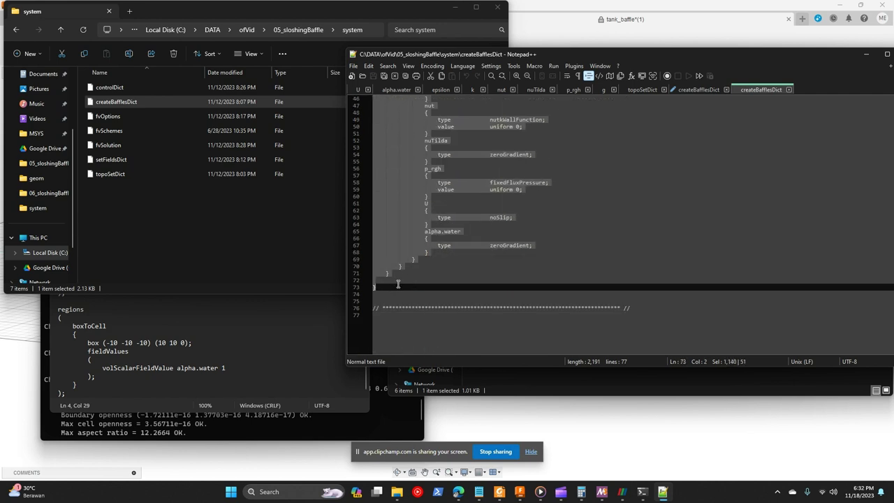
click(789, 90)
Paste the copied baffles block at the end of the actions notes, below the regions block, and check it.
click(187, 387)
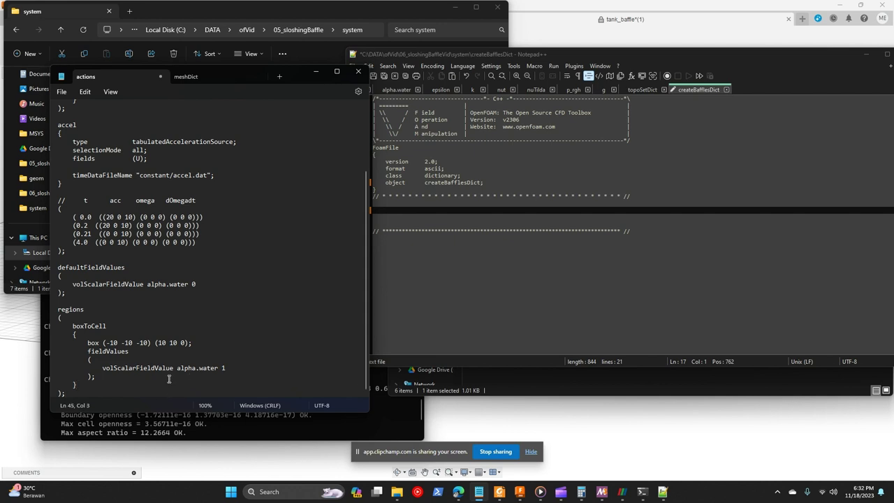
key(ctrl+End)
key(ctrl+v)
scroll(129, 320, up, 10)
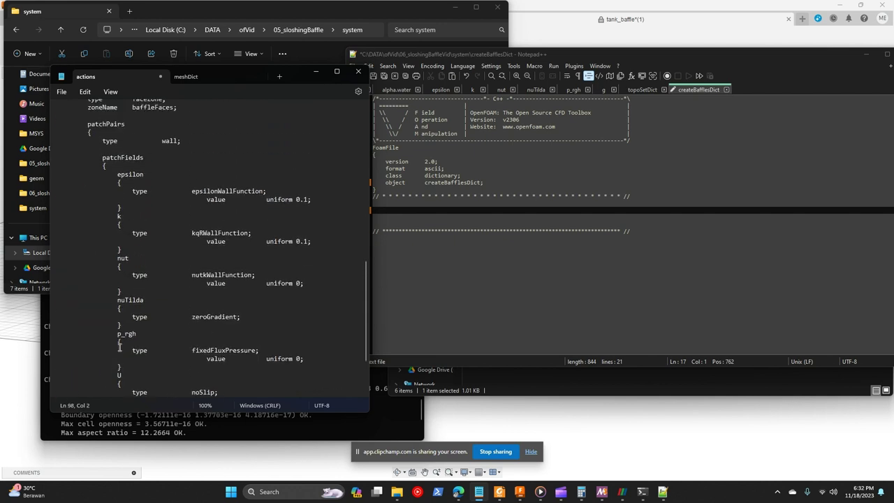
scroll(130, 319, down, 11)
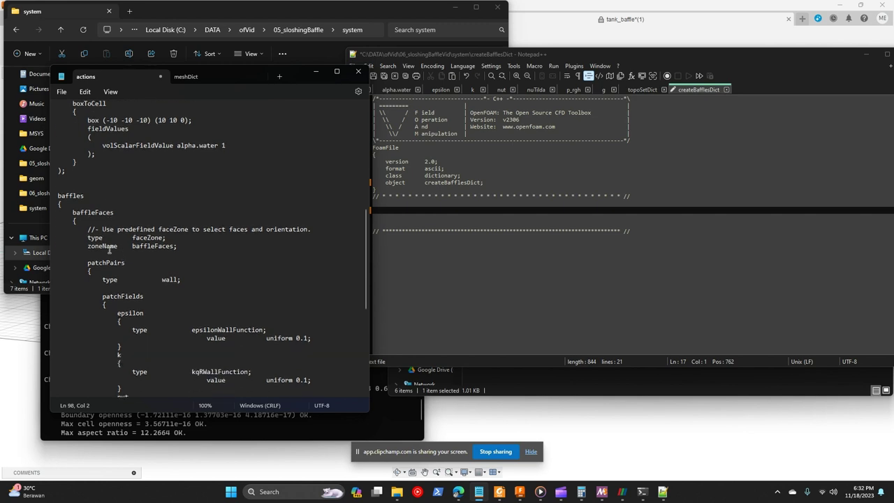
scroll(110, 272, up, 10)
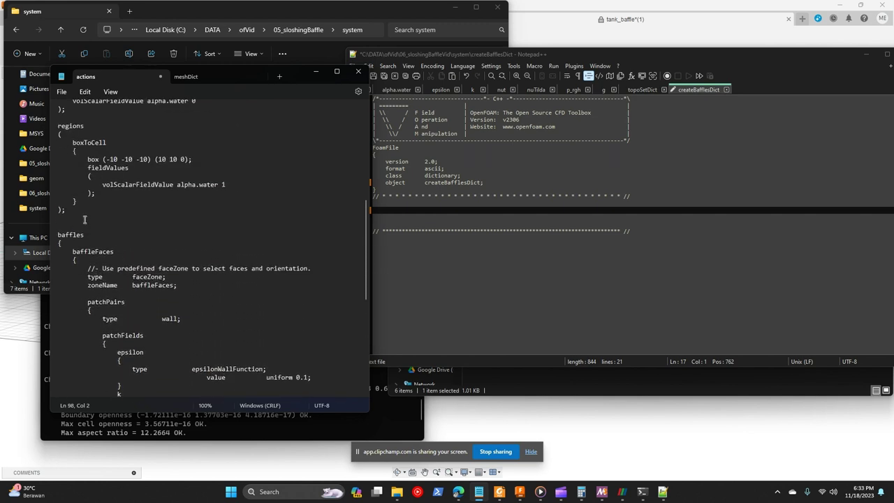
Copy the baffles block from the notes into the 06_sloshingBaffleVid case's createBafflesDict below the header, and minimize the notes.
drag(57, 236, 69, 391)
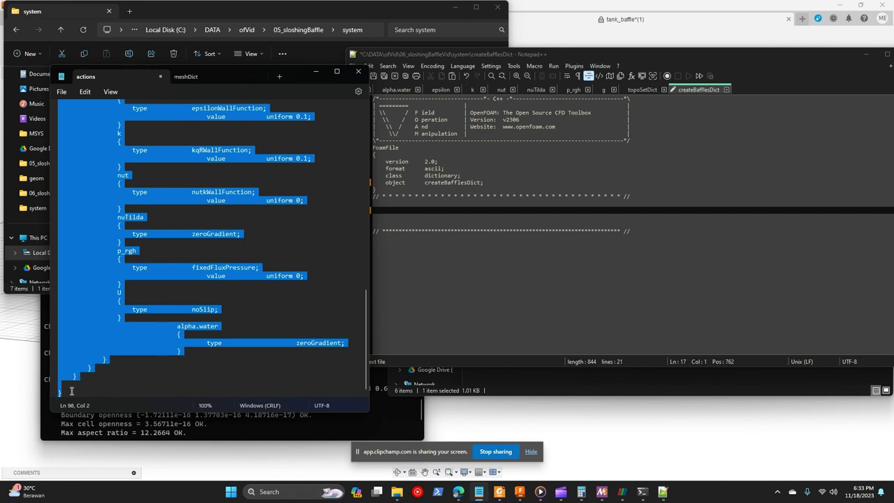
click(459, 259)
click(399, 210)
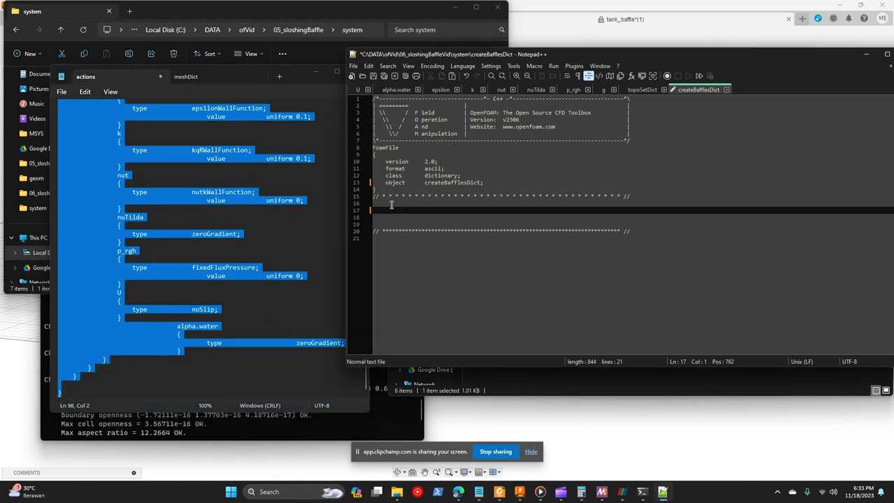
key(ctrl+v)
scroll(419, 210, up, 9)
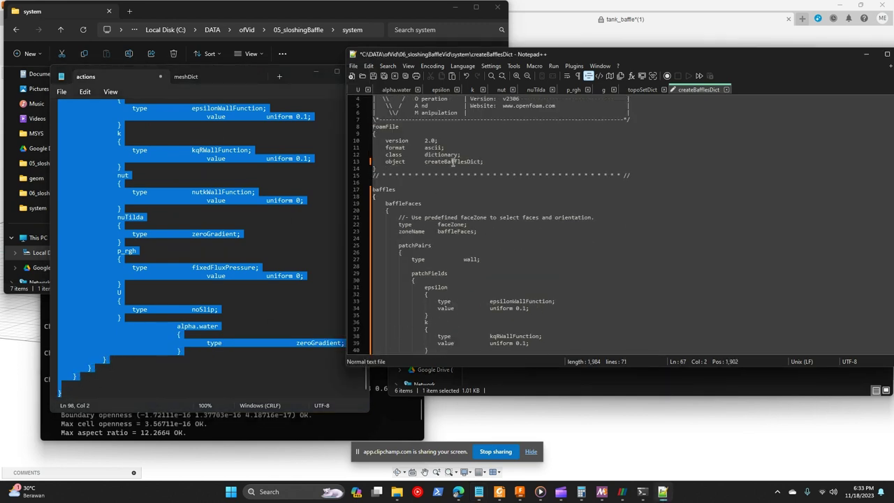
click(474, 193)
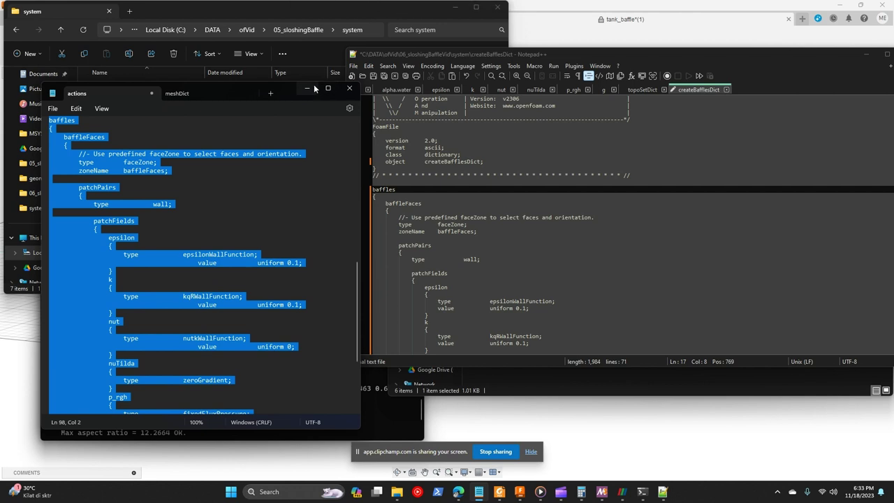
click(307, 88)
Set the zoneName in the baffleFaces block of createBafflesDict to bafflenya.
scroll(495, 184, down, 1)
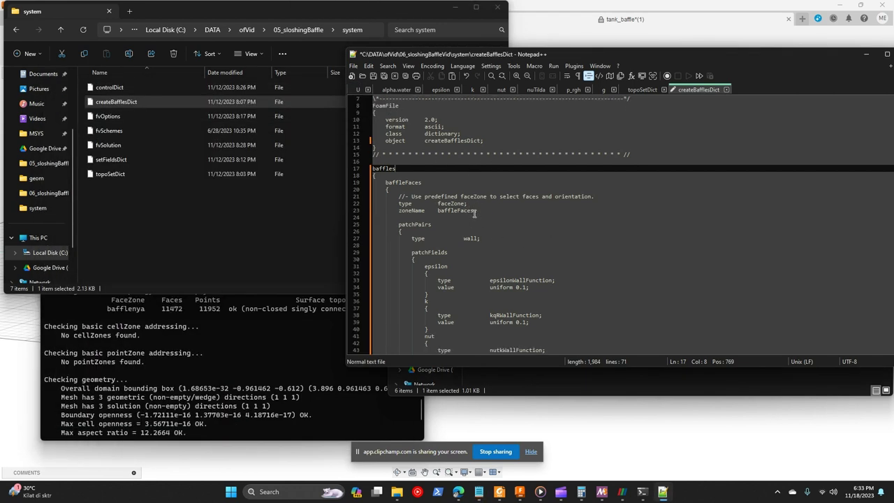
drag(475, 211, 439, 210)
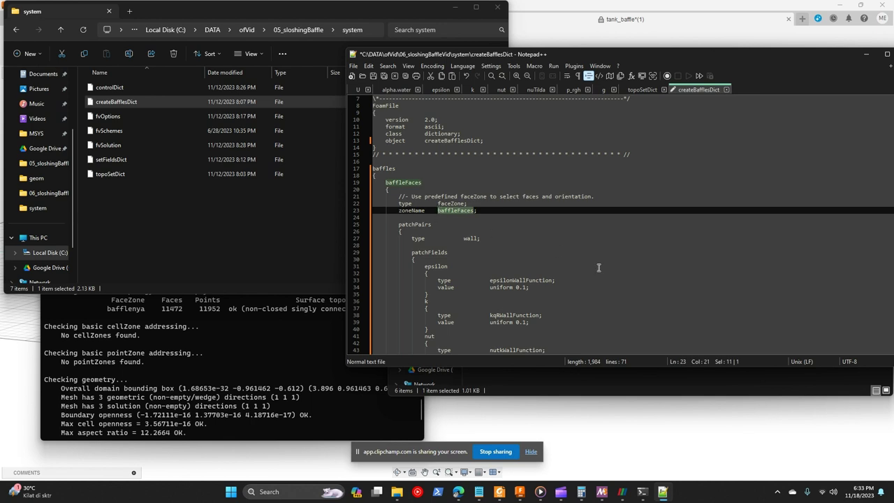
text(baff)
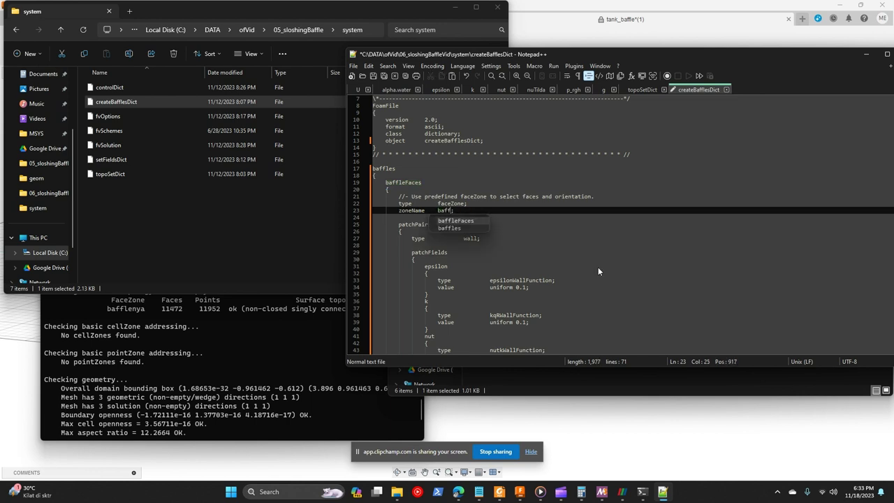
text(lenya)
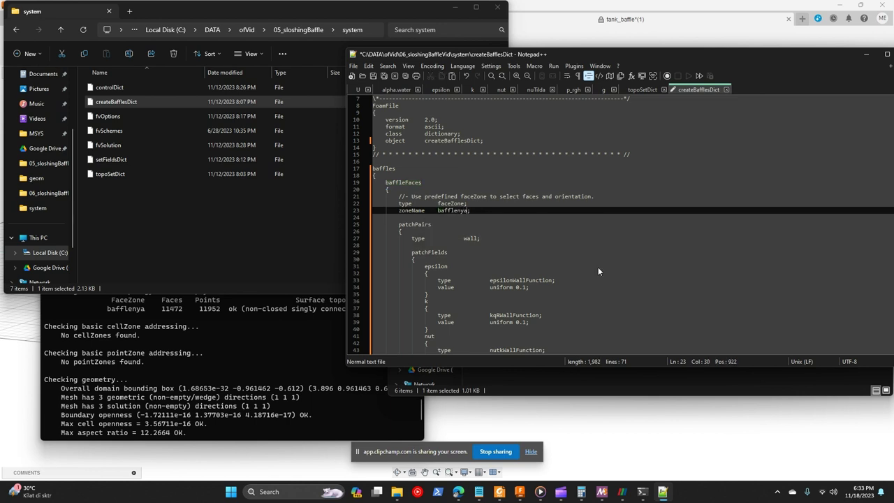
click(551, 226)
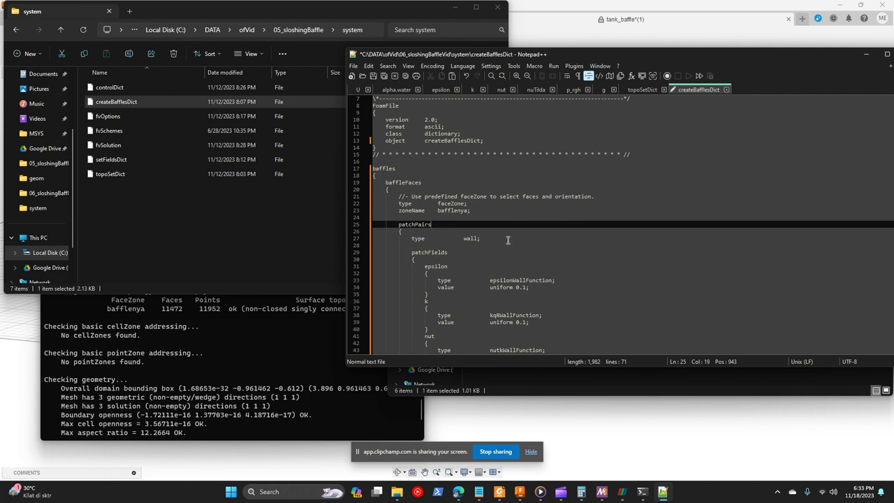
Review the zoneName, the patchPairs type and each field's boundary condition under patchFields in createBafflesDict.
scroll(477, 209, down, 2)
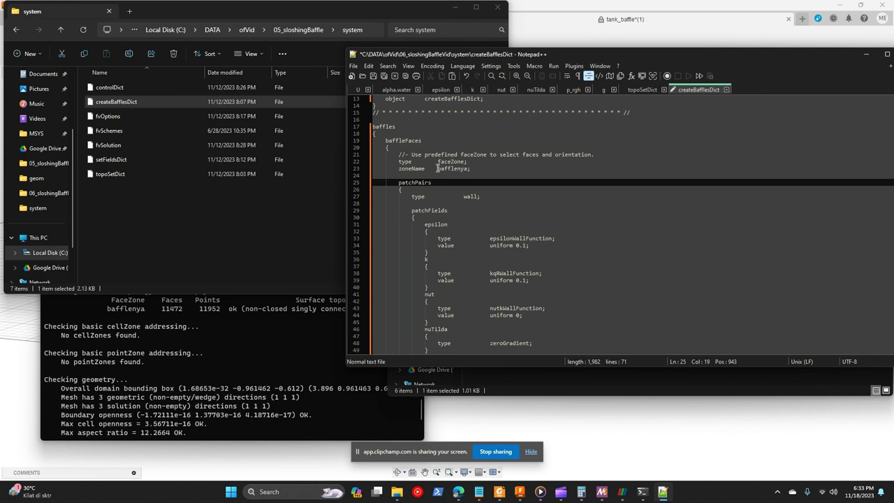
drag(438, 168, 464, 168)
scroll(422, 189, down, 1)
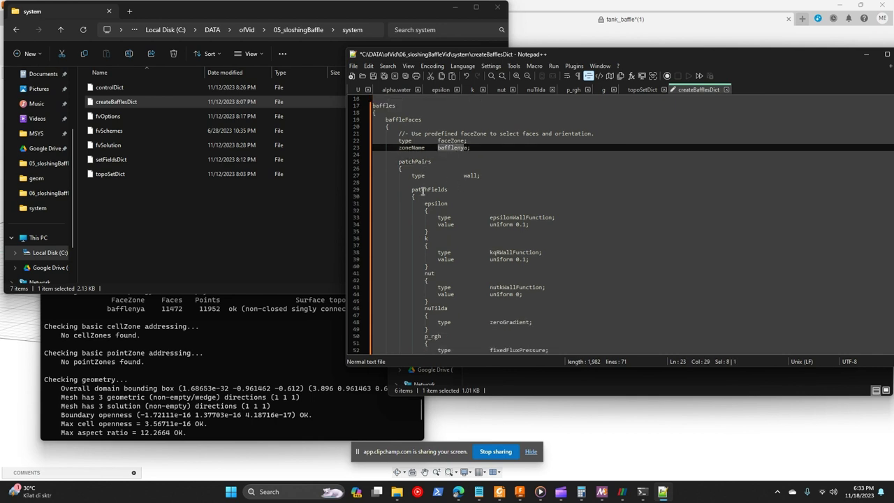
drag(409, 175, 483, 175)
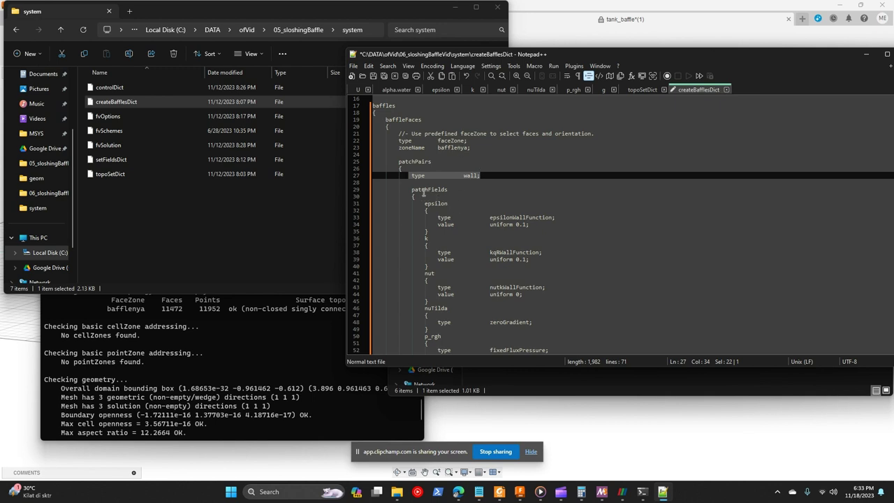
drag(412, 189, 450, 273)
click(481, 292)
drag(424, 204, 536, 229)
drag(424, 245, 466, 294)
scroll(447, 271, down, 1)
scroll(458, 301, down, 2)
scroll(466, 293, down, 2)
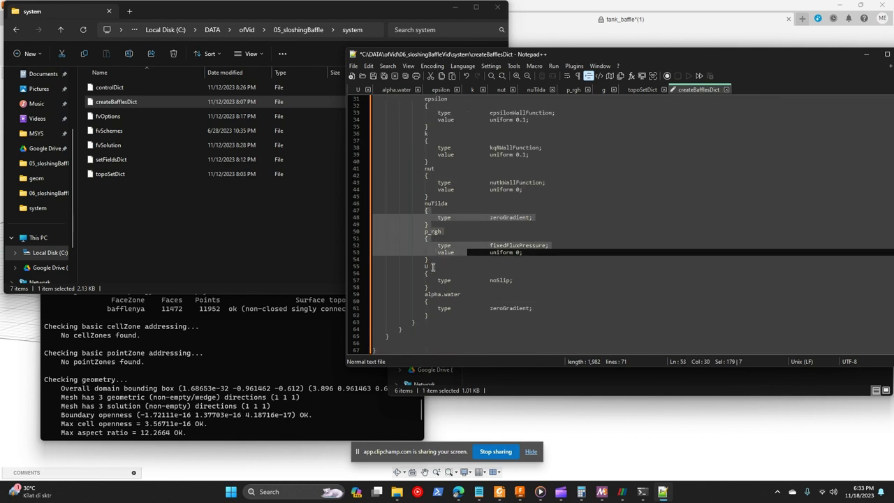
drag(423, 267, 507, 320)
scroll(508, 321, up, 5)
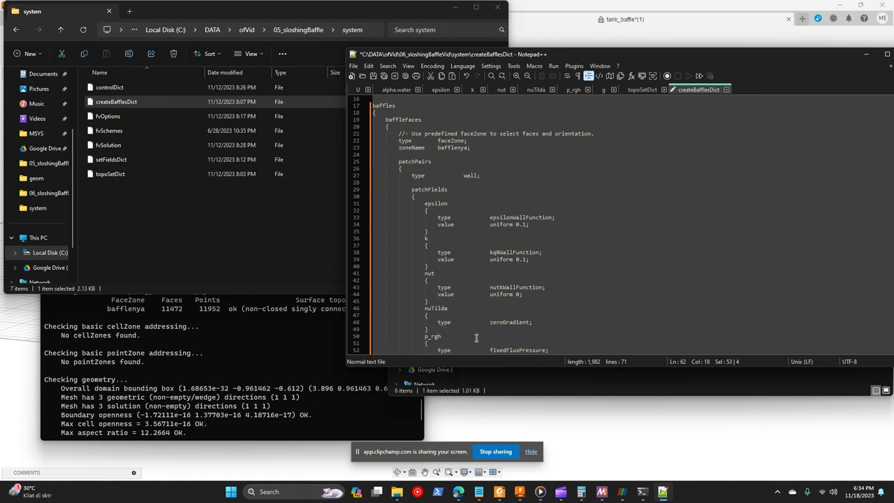
scroll(517, 304, up, 5)
scroll(518, 304, down, 1)
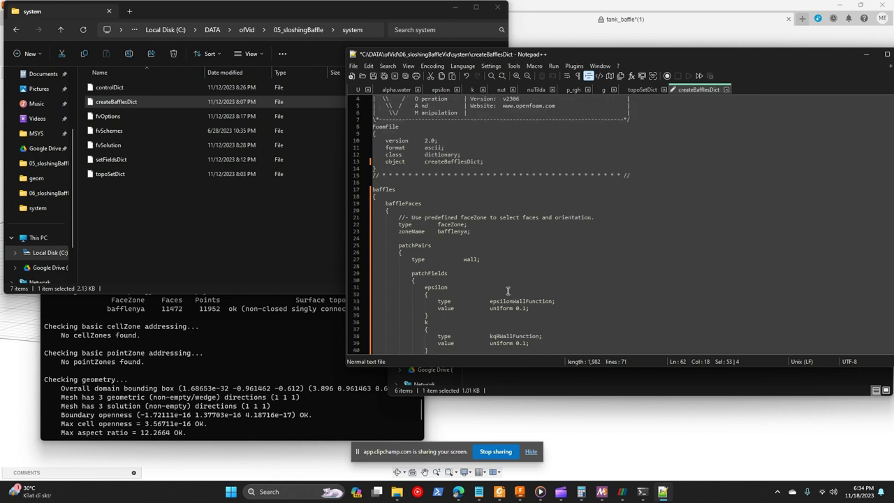
Save createBafflesDict and run createBaffles -overwrite in the terminal for the 06_sloshingBaffleVid case.
click(492, 244)
key(ctrl+s)
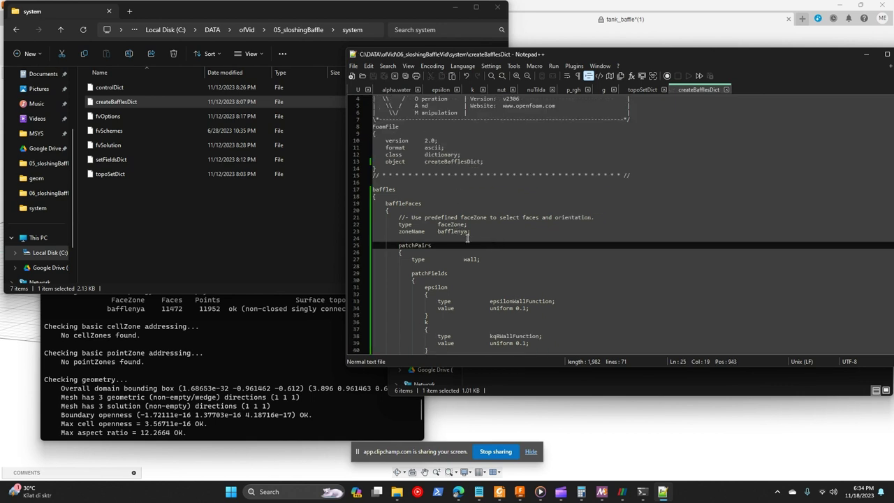
click(266, 393)
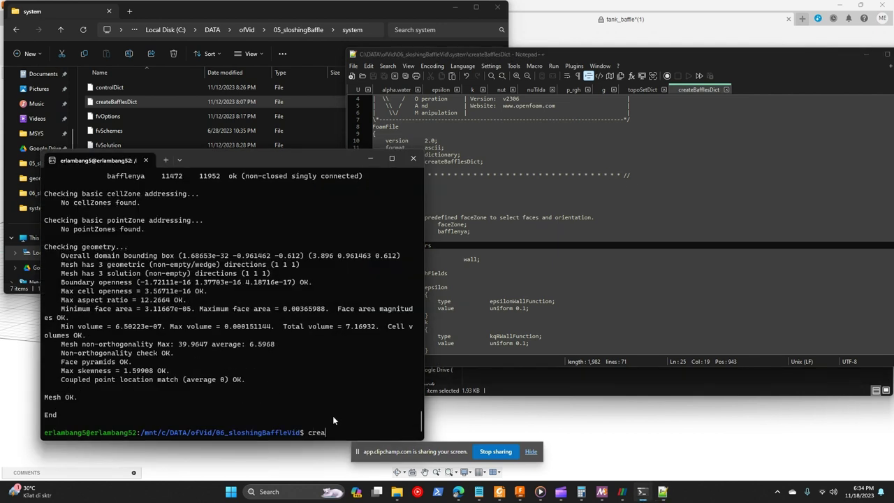
text(createBaffles -ove)
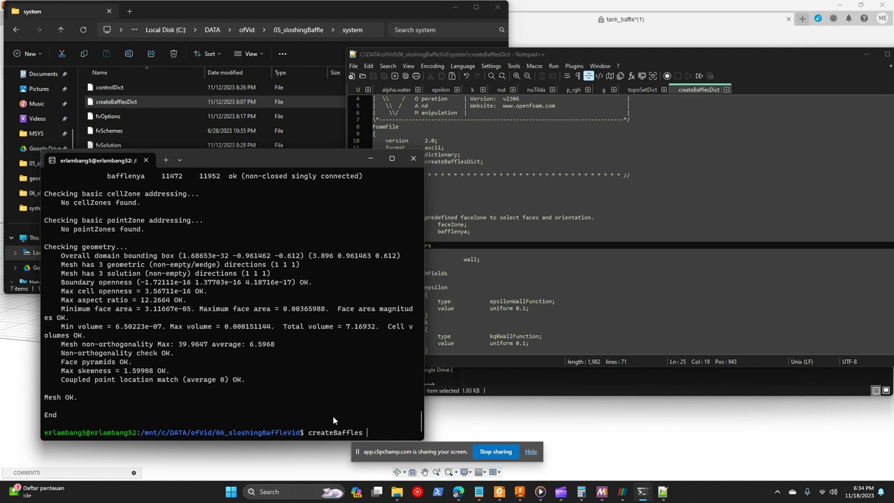
text(rwrite)
key(Return)
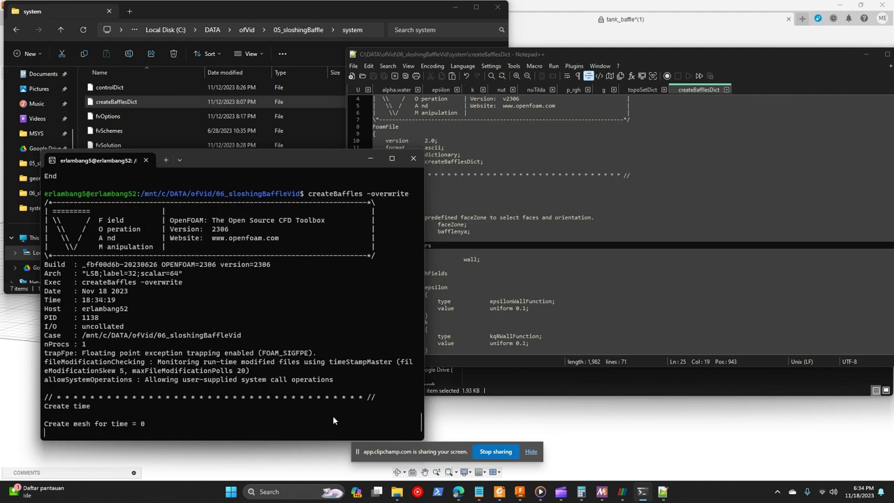
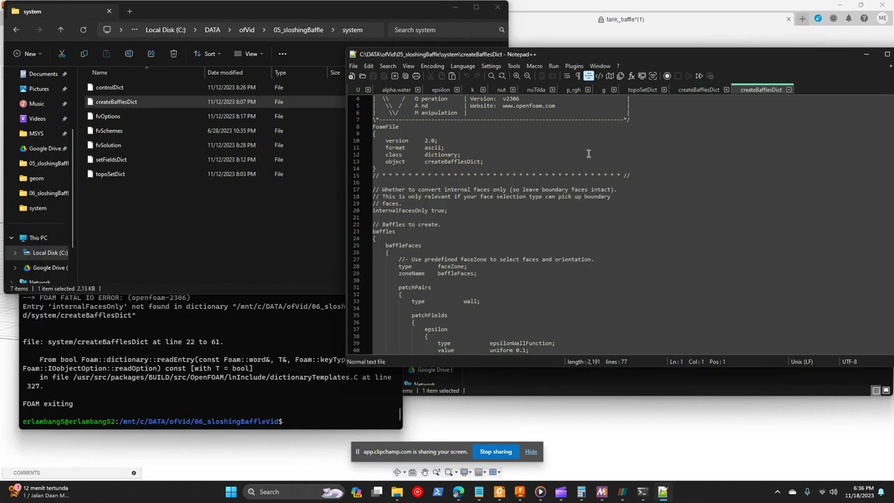
Copy the line internalFacesOnly true; from the 05_sloshingBaffle case's createBafflesDict.
click(375, 211)
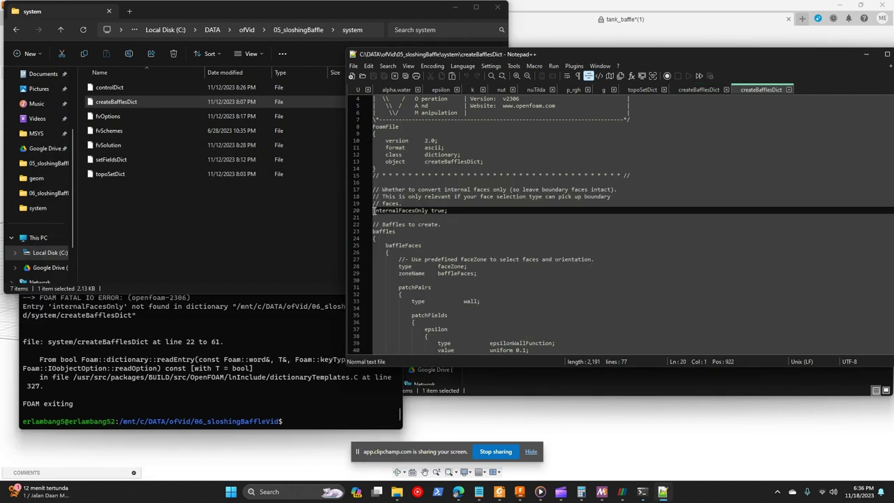
drag(375, 211, 448, 210)
key(ctrl+c)
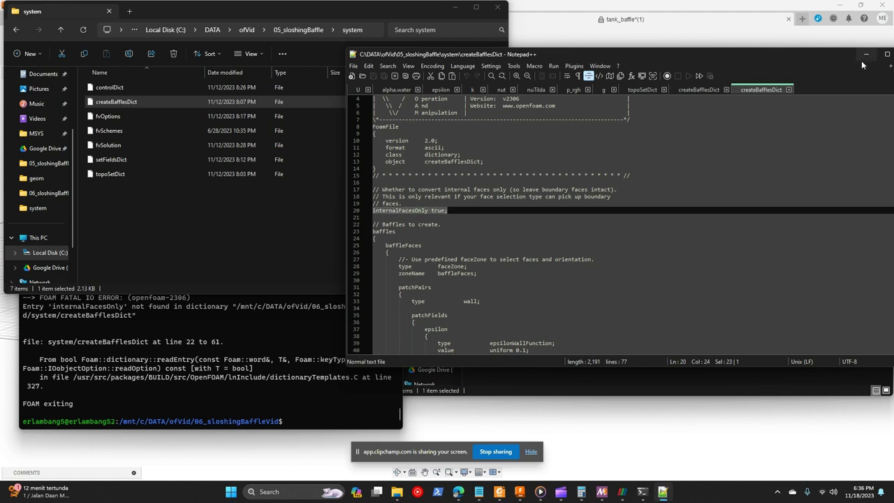
Insert internalFacesOnly true; above the baffles block in the 06_sloshingBaffleVid case's createBafflesDict, remove the extra blank line and save the file.
click(865, 54)
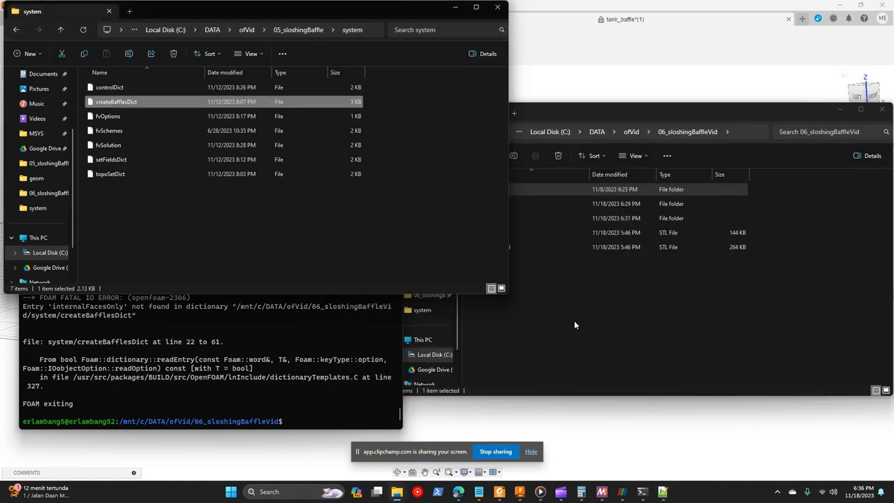
click(663, 492)
click(709, 89)
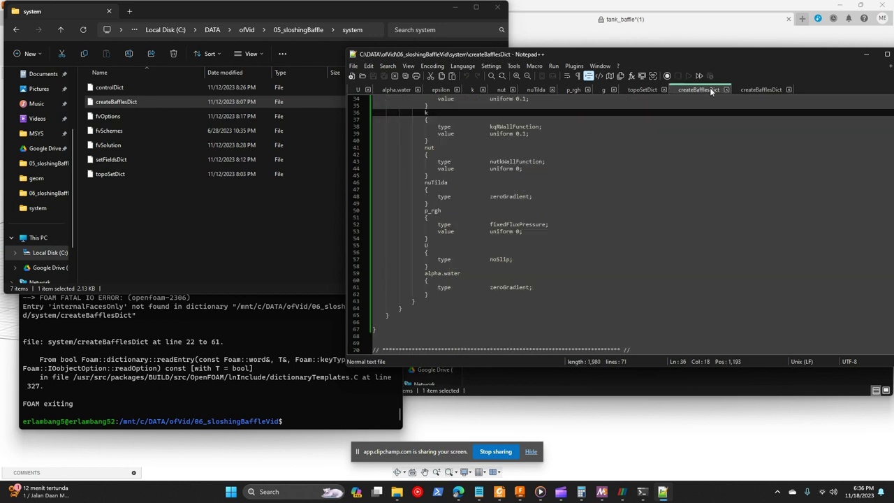
scroll(419, 209, up, 11)
click(390, 204)
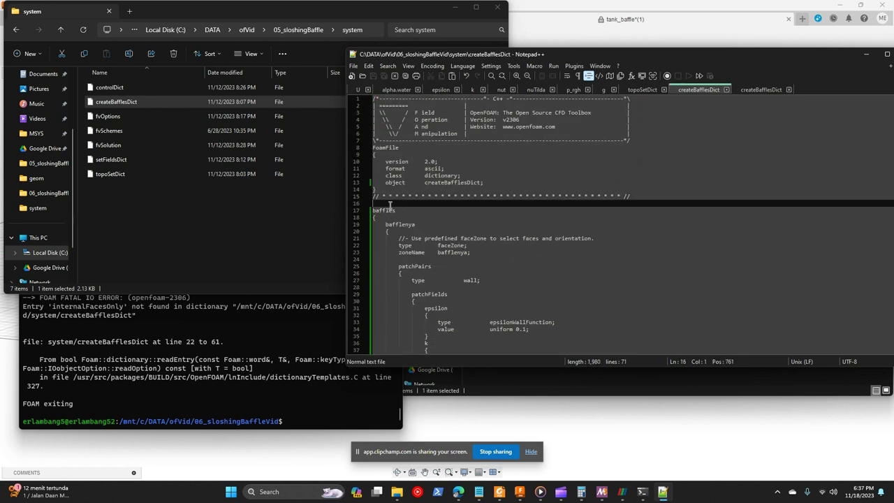
key(Return)
key(Return)
key(Return)
key(ctrl+v)
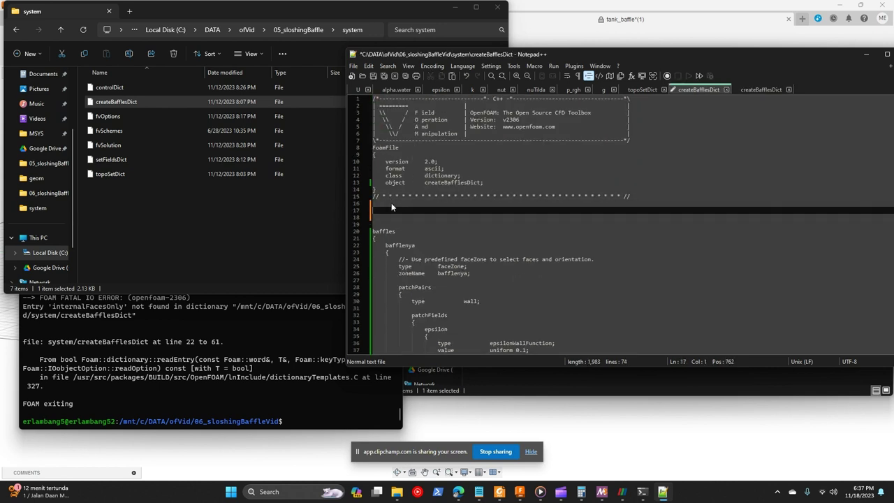
click(379, 218)
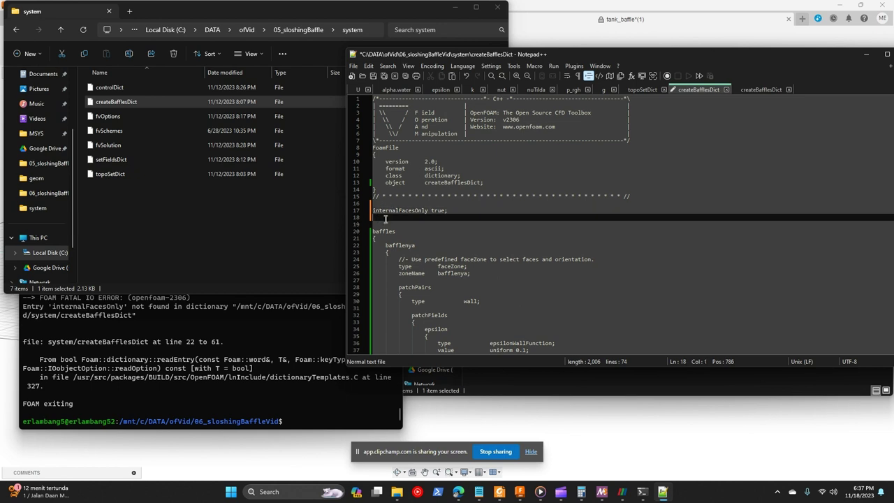
key(Delete)
key(ctrl+s)
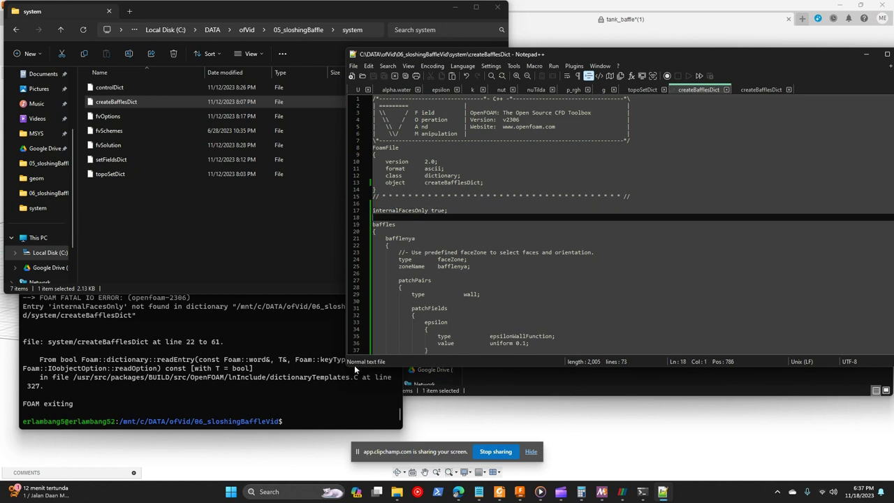
Close the 05_sloshingBaffle reference dictionary and its folder window, and rerun createBaffles -overwrite in the terminal for the 06_sloshingBaffleVid case.
click(343, 393)
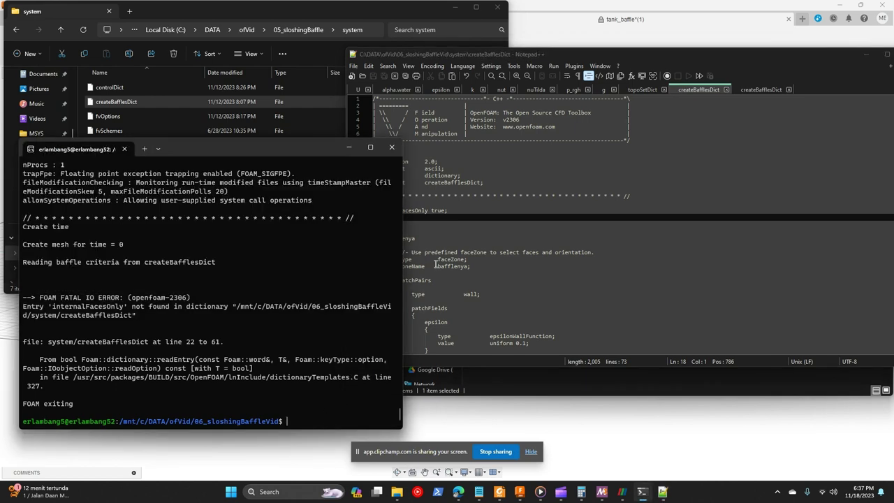
click(454, 7)
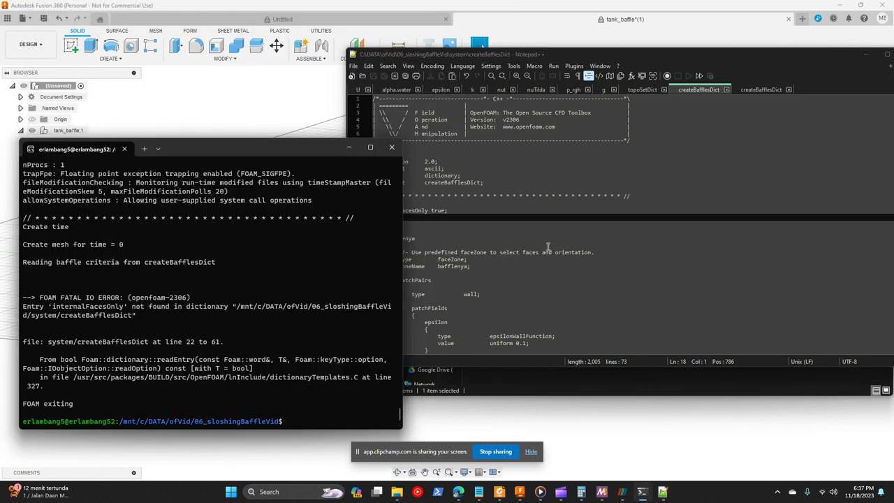
click(788, 89)
text(createBaffles)
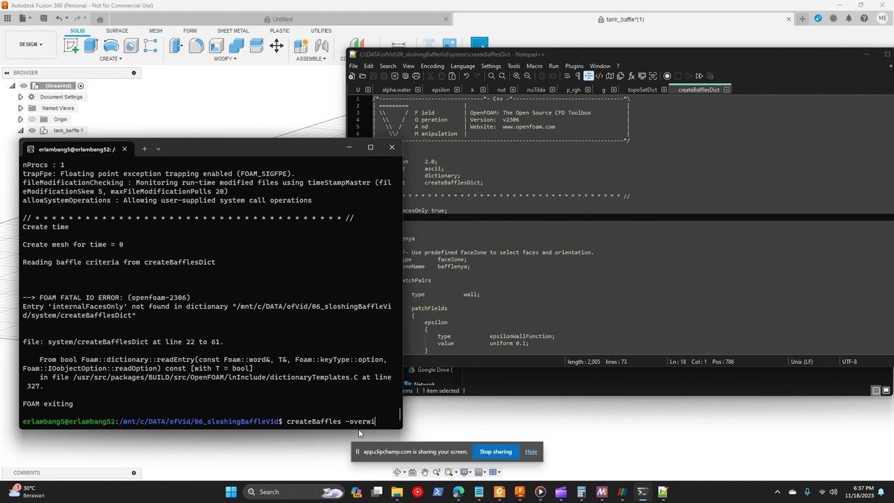
text(-overwrite)
key(Return)
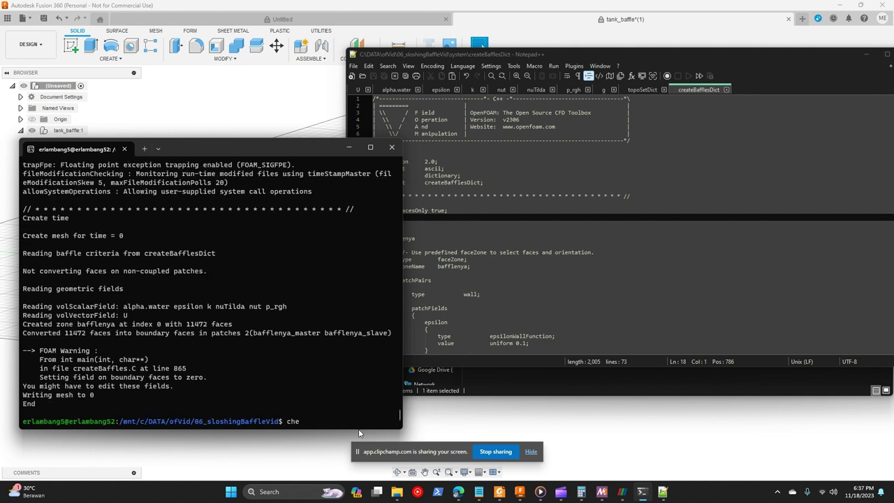
Run checkMesh on the case and review the bafflenya_master and bafflenya_slave patches in its patch topology report.
key(Return)
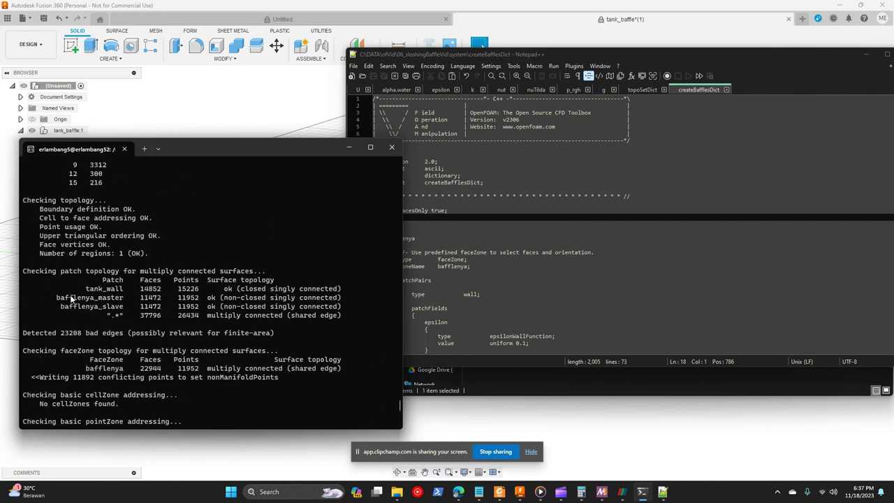
drag(70, 297, 349, 299)
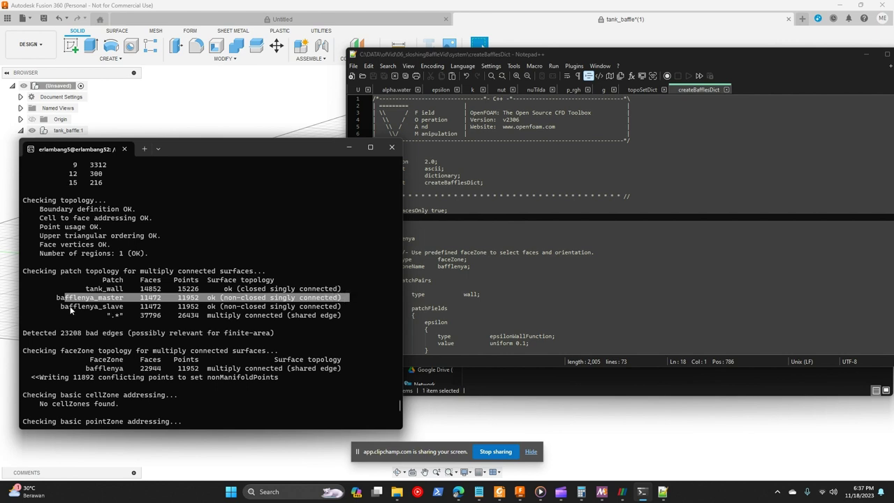
drag(70, 311, 340, 309)
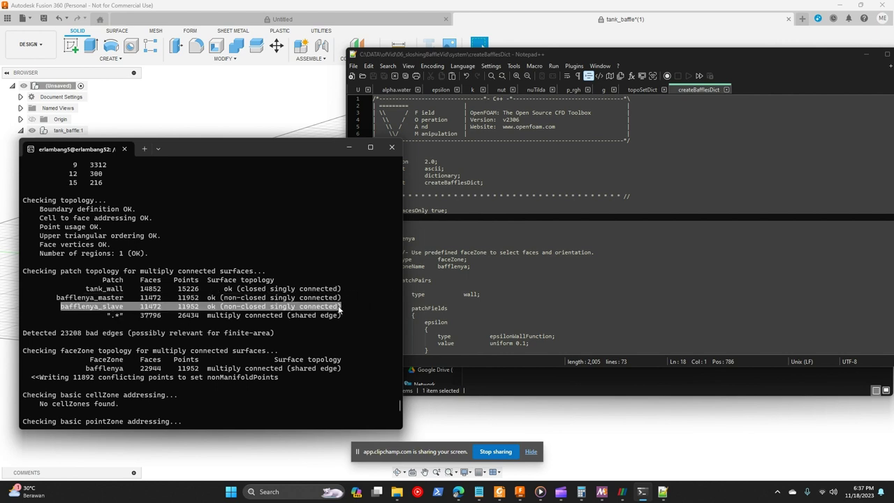
drag(53, 297, 349, 299)
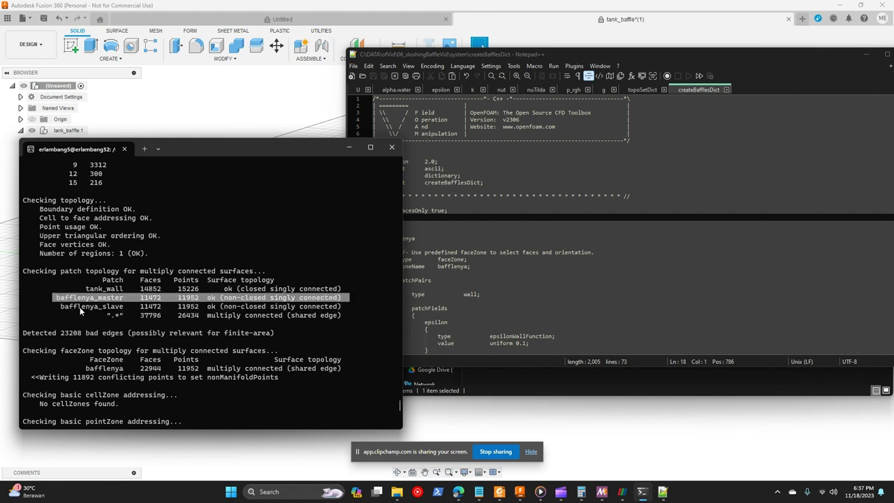
drag(61, 307, 344, 309)
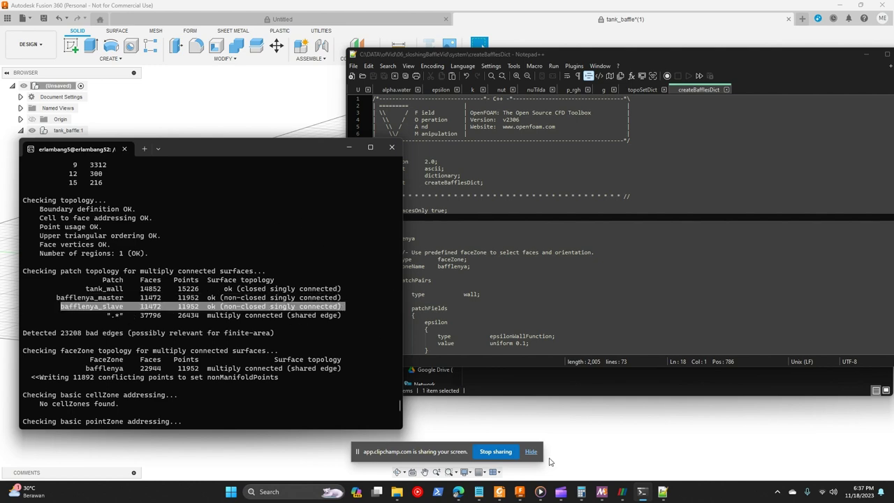
Switch to ParaView and delete the Clip1 filter and the mesnya.foam source from the pipeline.
click(622, 491)
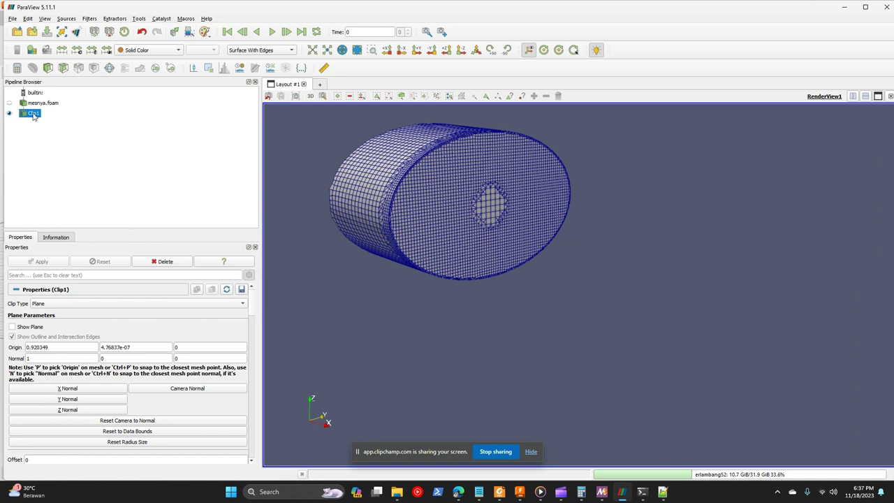
right_click(34, 113)
click(55, 174)
right_click(45, 105)
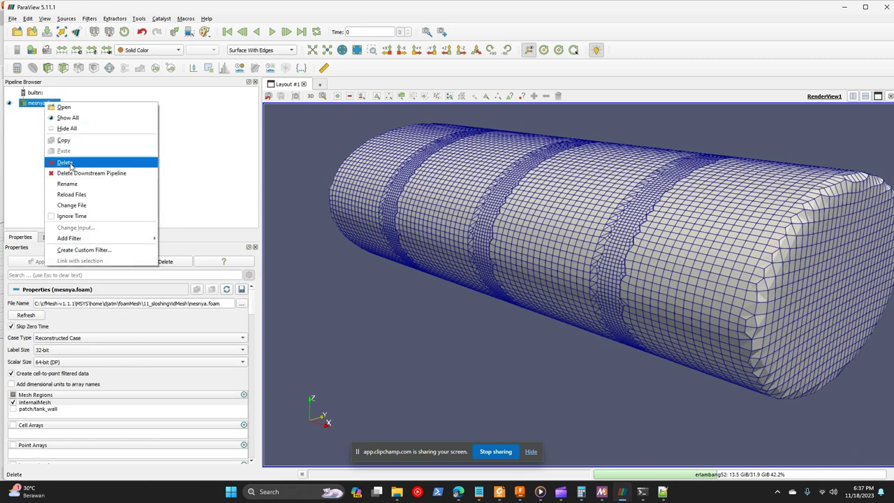
click(62, 165)
Start opening a file in ParaView, close the 05_sloshingBaffle system folder window and copy the 06_sloshingBaffleVid folder path from File Explorer.
click(17, 32)
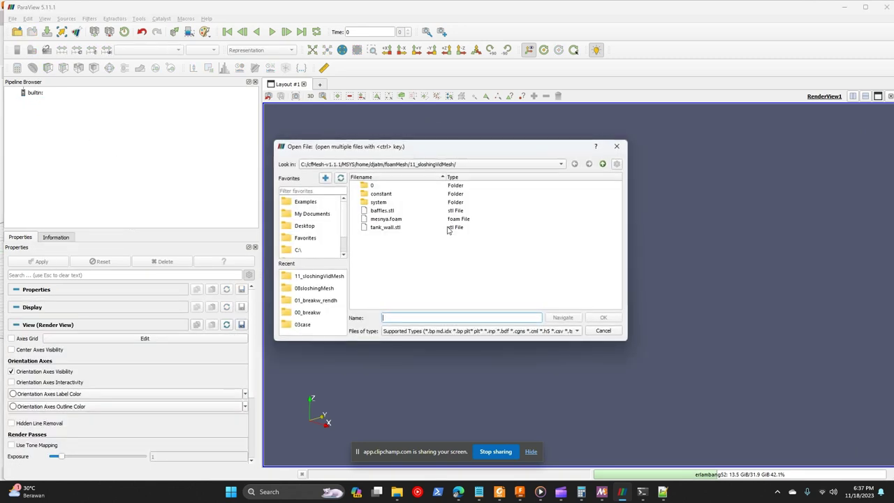
click(385, 219)
click(412, 228)
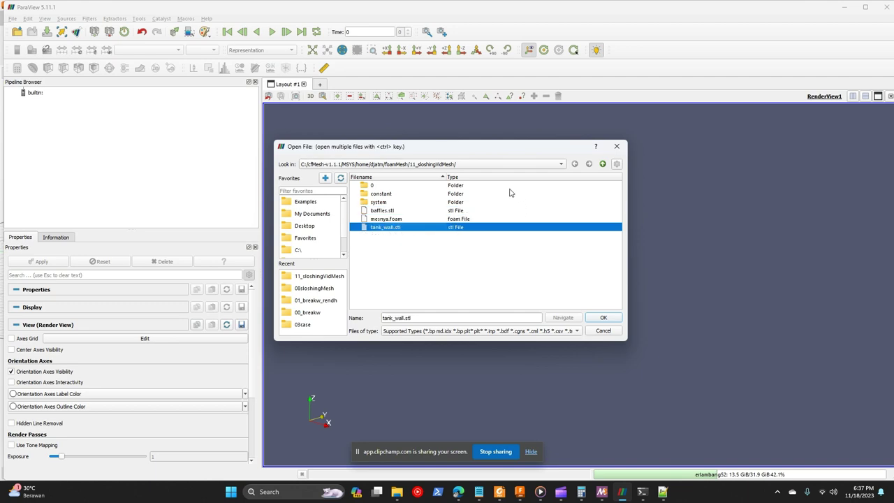
click(402, 496)
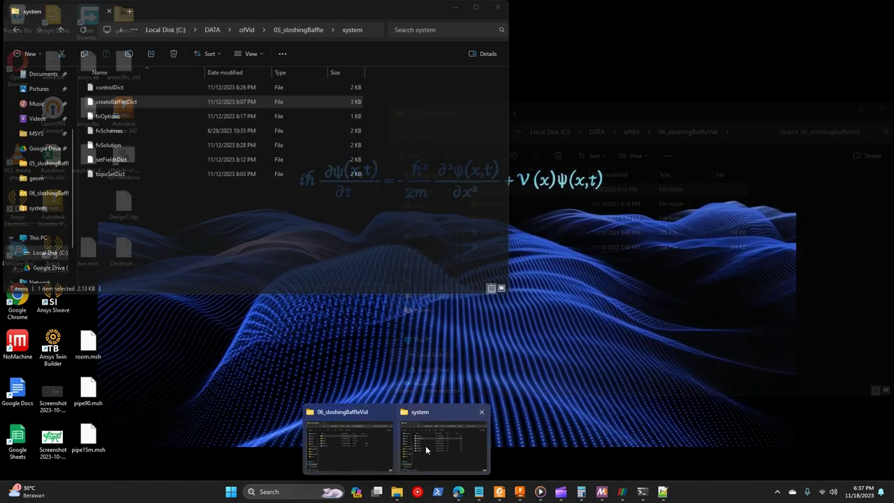
click(427, 445)
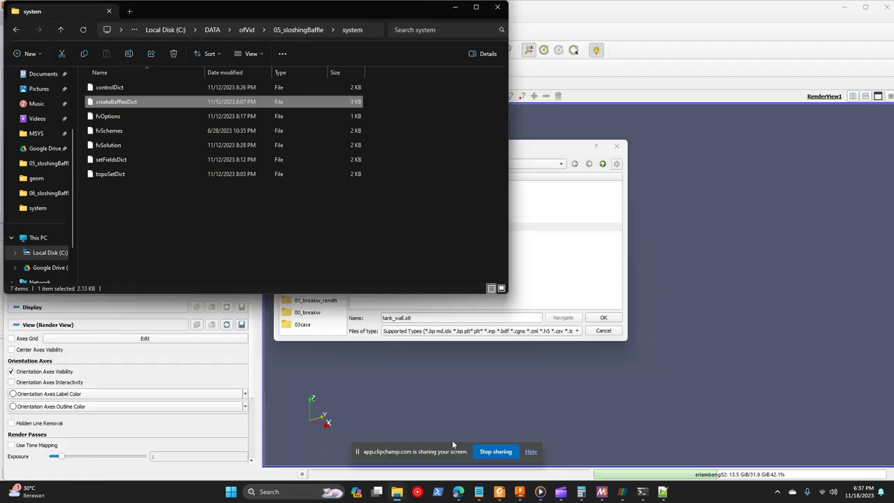
click(497, 7)
mouse_move(396, 491)
click(399, 429)
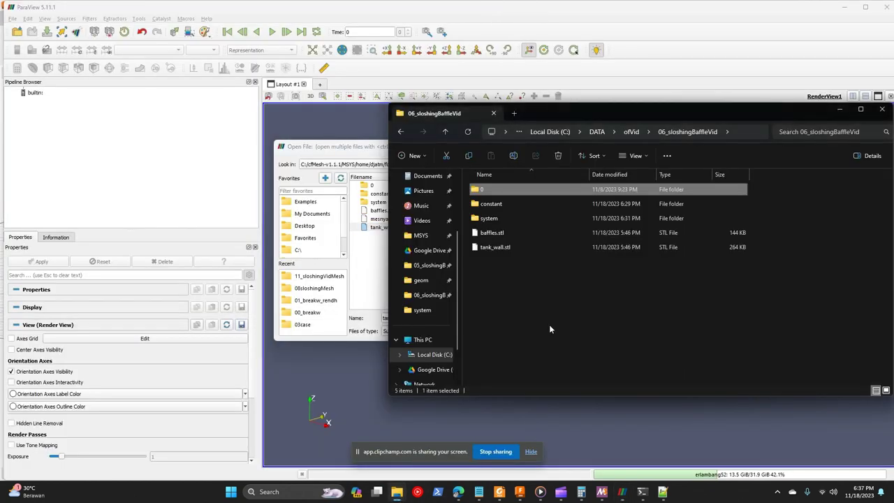
click(743, 131)
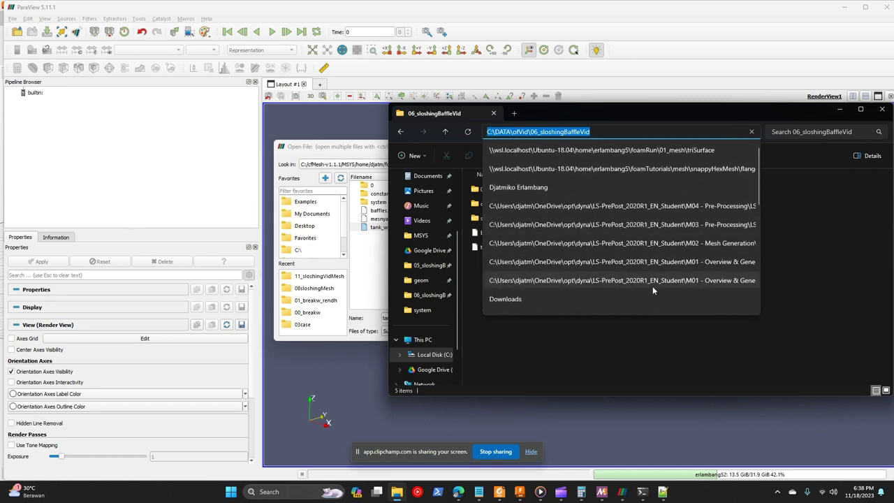
click(662, 352)
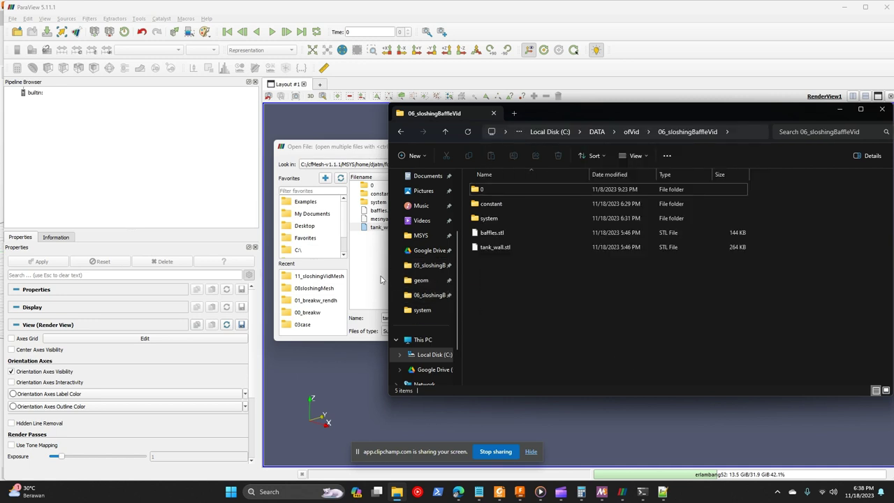
click(381, 276)
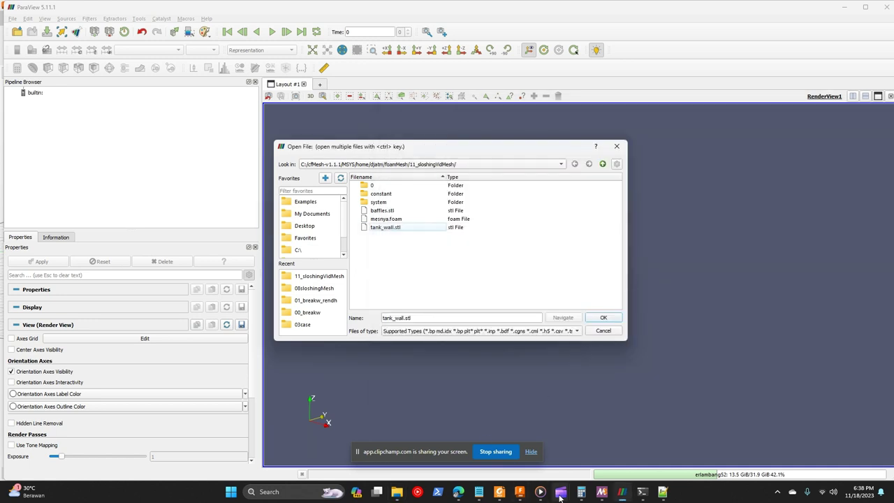
Create an empty result.foam file in the 06_sloshingBaffleVid case folder with touch in the terminal.
mouse_move(392, 496)
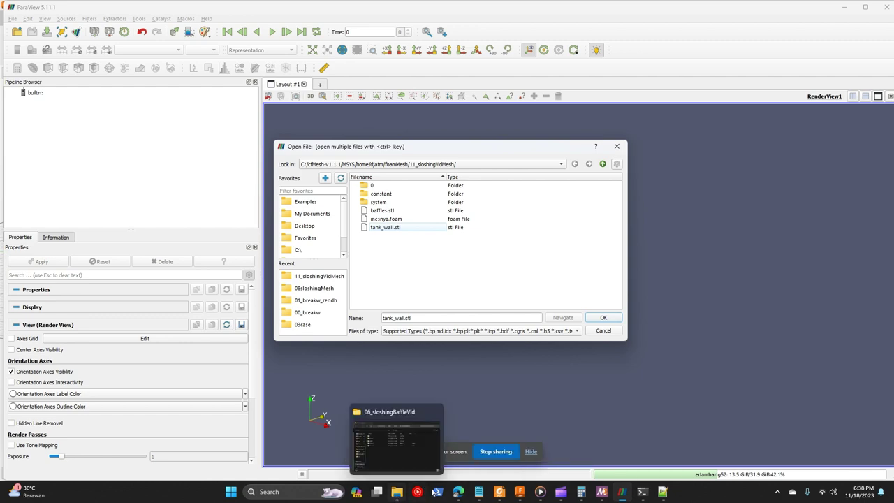
click(630, 497)
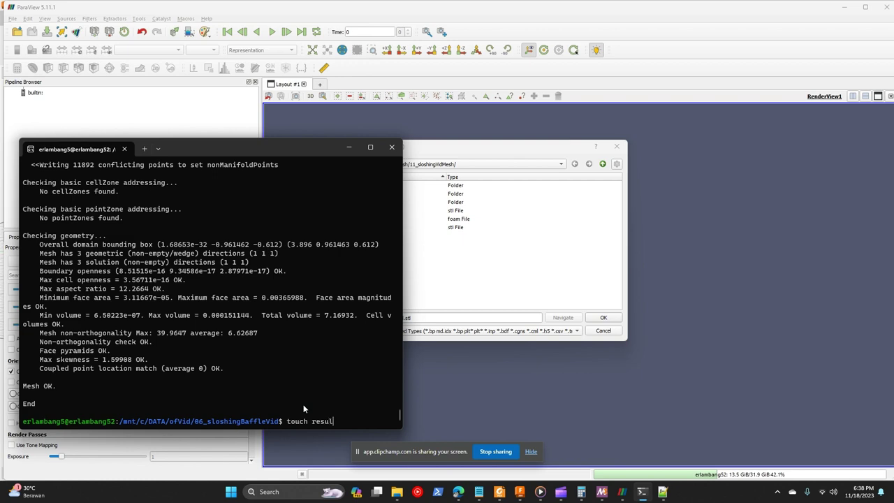
text(touch result.foam)
key(Return)
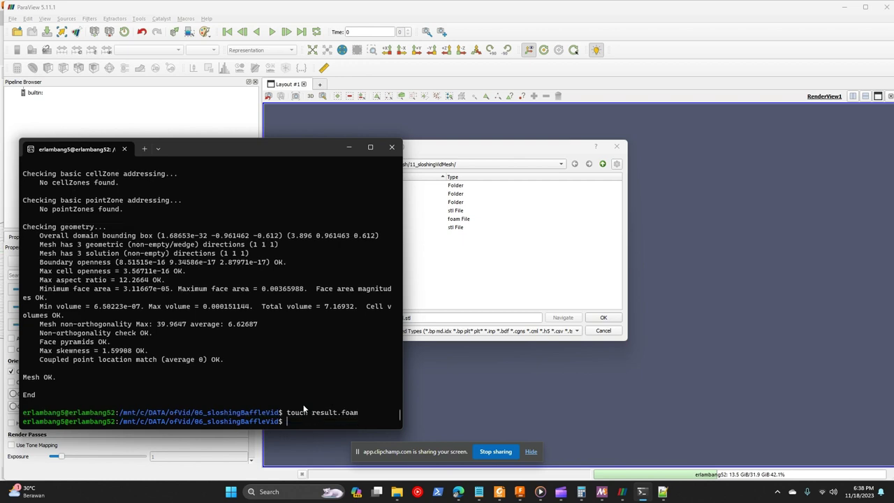
click(350, 149)
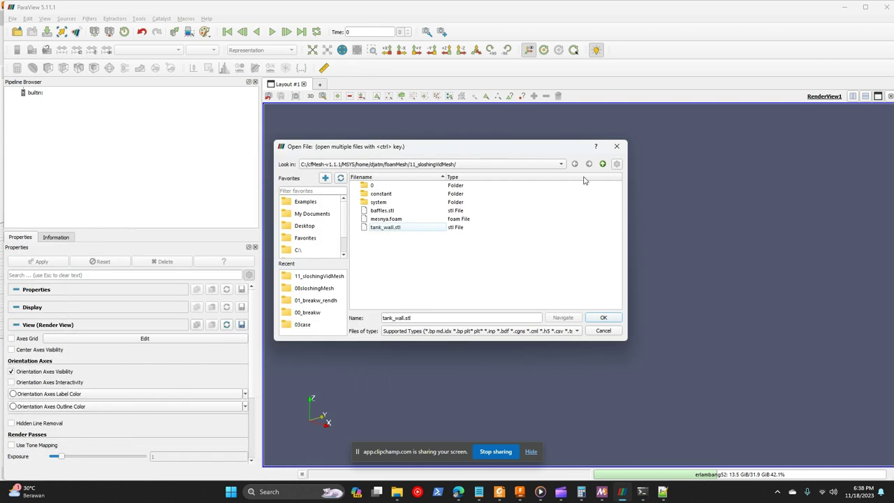
Open result.foam from C:/DATA/ofVid/06_sloshingBaffleVid/ in ParaView and load its internal mesh into the view.
click(602, 163)
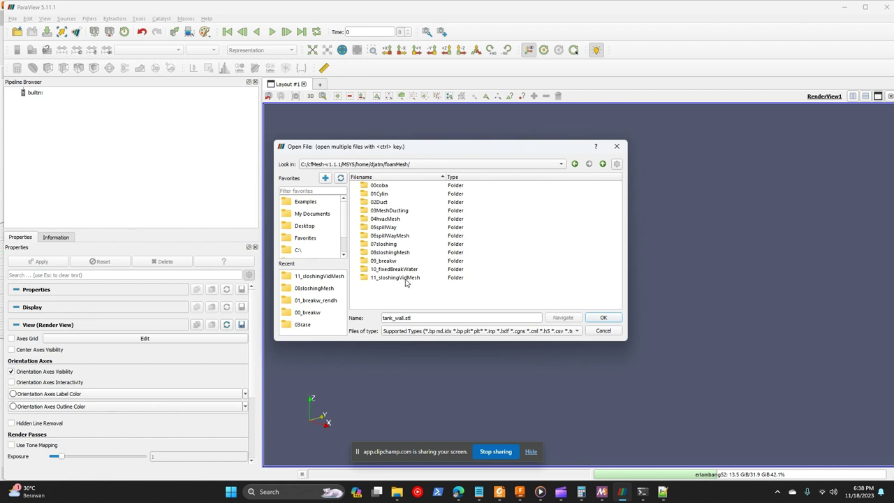
double_click(405, 279)
click(392, 219)
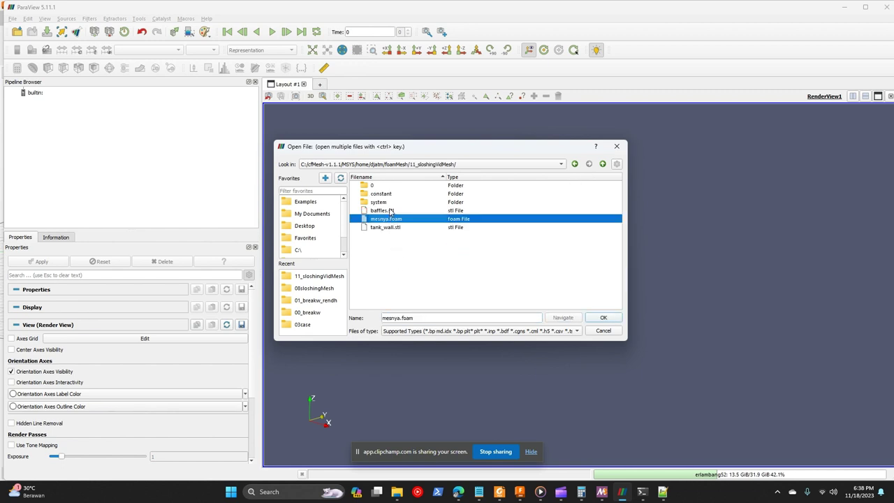
double_click(431, 322)
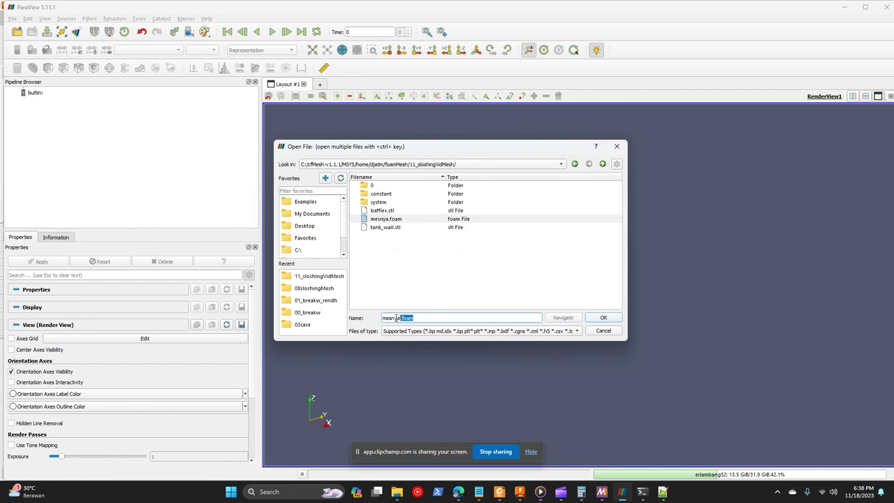
key(ctrl+a)
text(C:/DATA/ofVid/06_sloshingBaffleVid/)
key(Return)
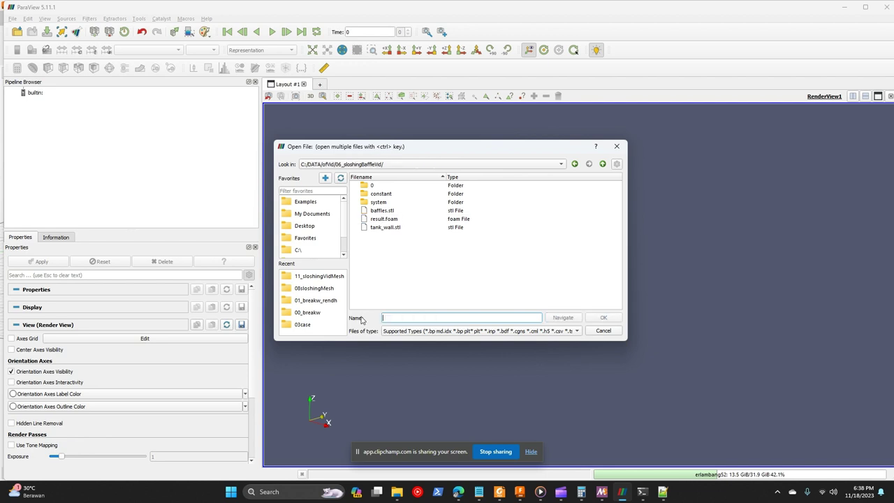
click(391, 220)
click(604, 319)
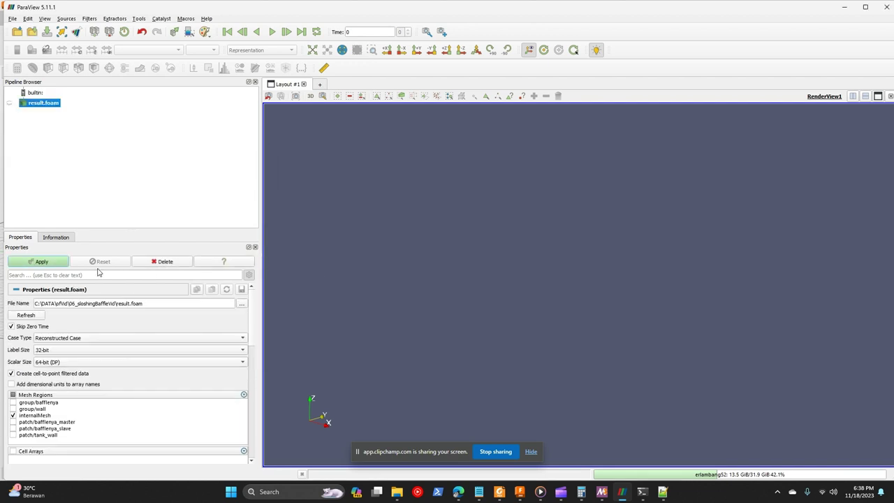
click(50, 264)
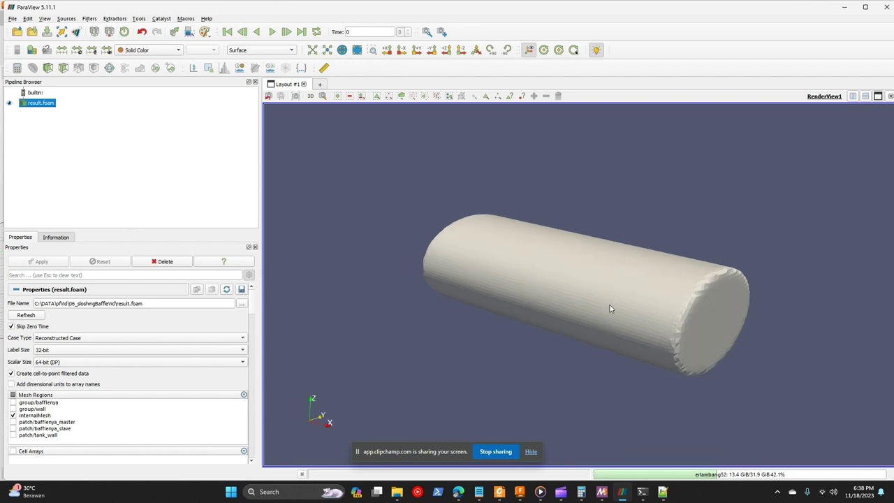
Show only the bafflenya_master and bafflenya_slave patches of result.foam instead of internalMesh.
drag(611, 307, 500, 331)
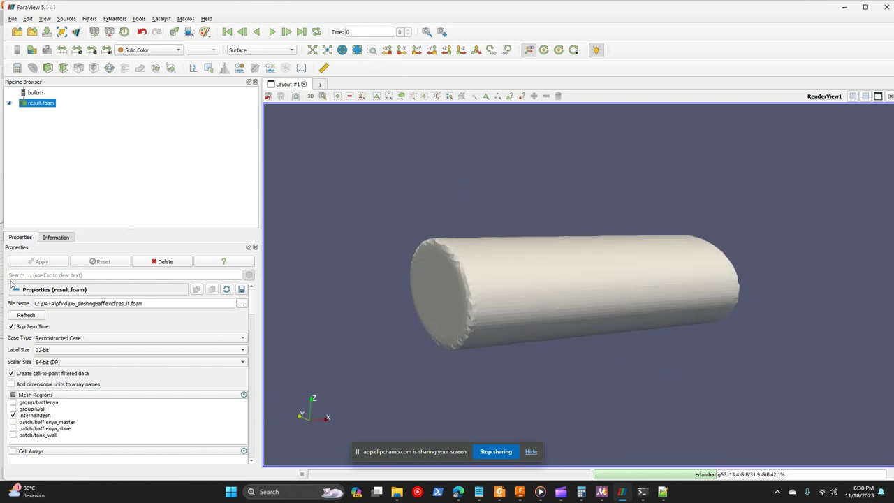
click(13, 422)
click(13, 415)
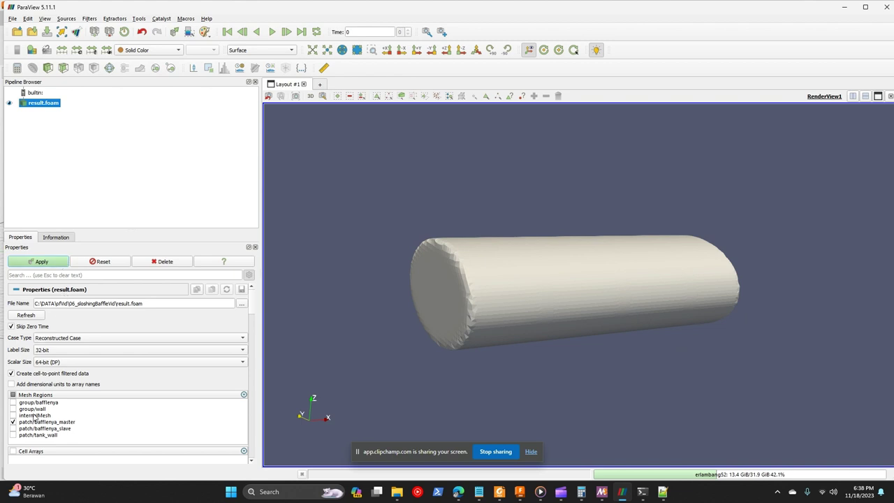
click(36, 266)
drag(512, 293, 552, 269)
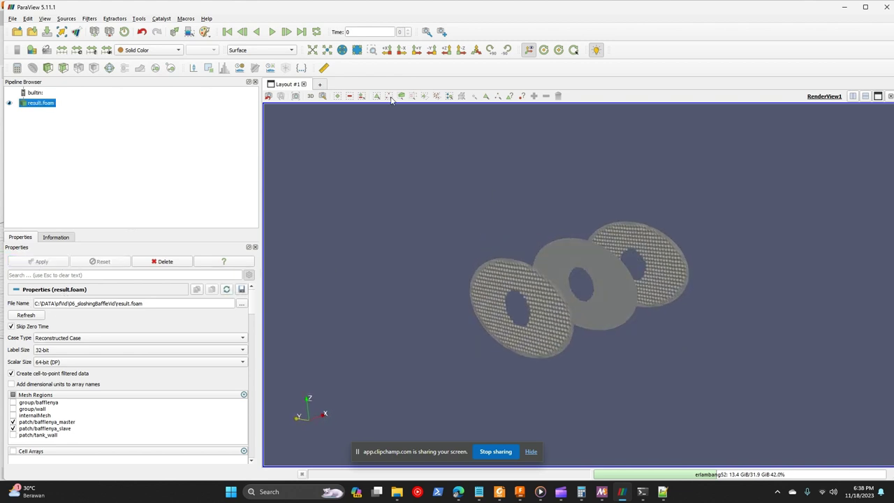
Display the baffle patches as Surface With Edges and add the tank_wall patch to the displayed mesh regions.
click(263, 50)
click(255, 72)
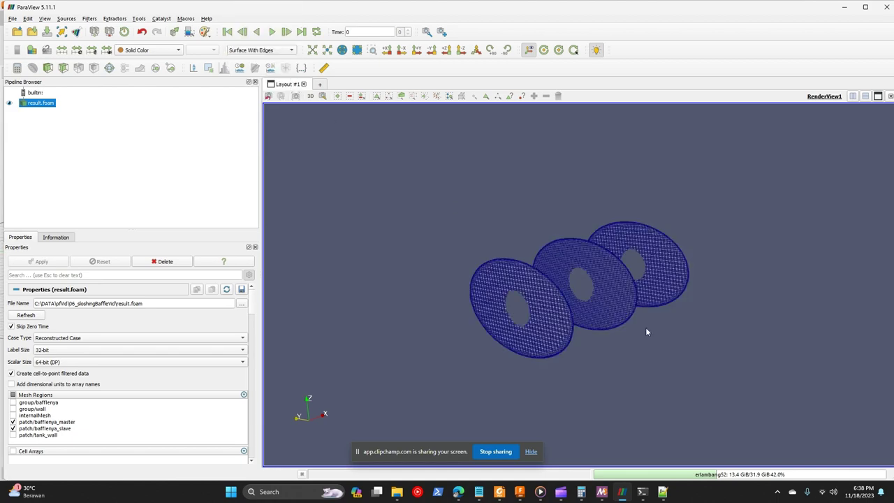
scroll(645, 327, up, 5)
drag(504, 326, 321, 329)
click(12, 435)
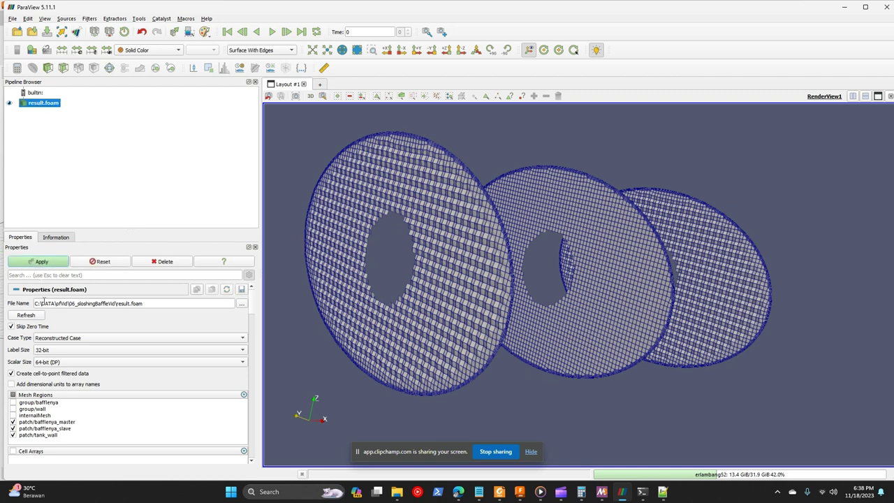
click(43, 266)
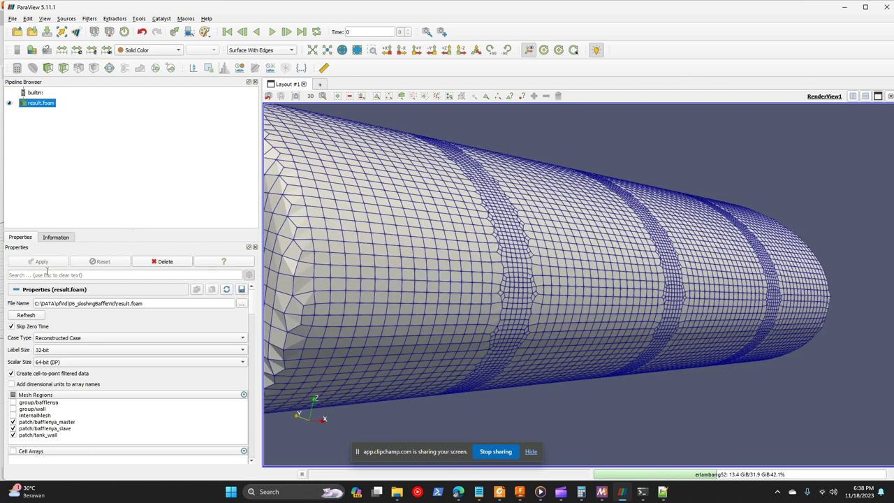
Try group/wall as the mesh region in place of the baffle and tank_wall patches, leaving every mesh region unselected.
click(12, 435)
click(13, 429)
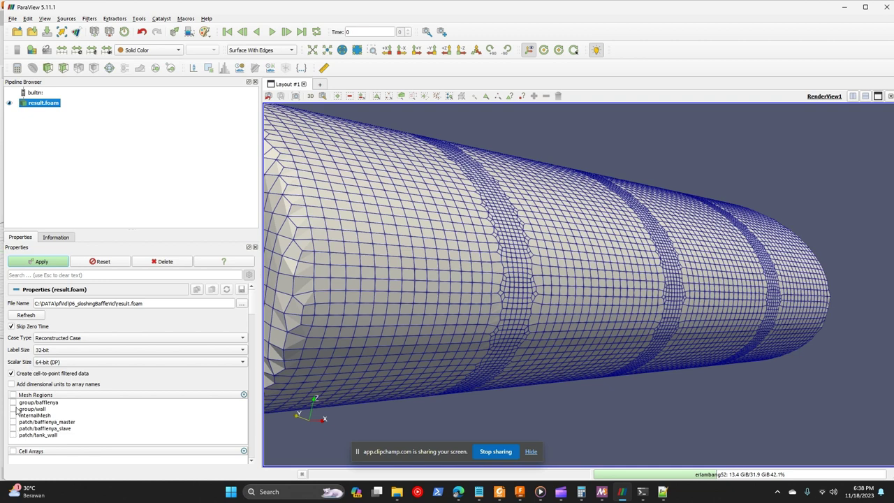
click(13, 409)
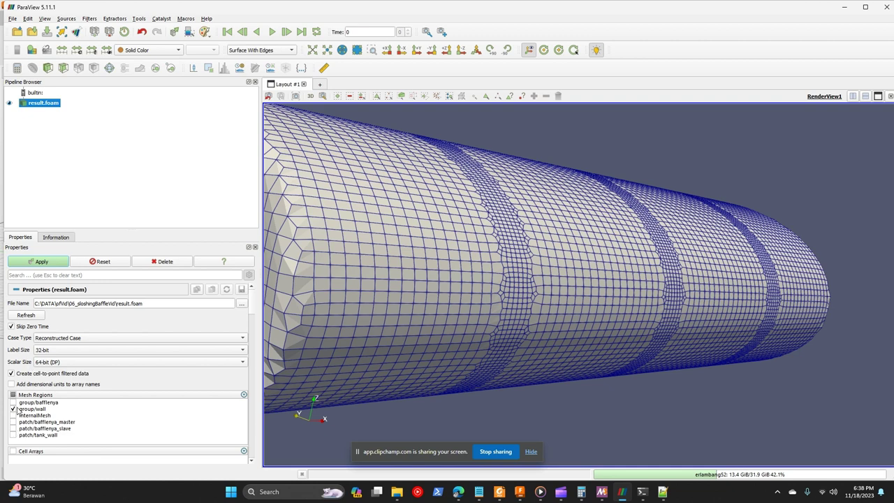
click(43, 263)
click(21, 409)
click(12, 409)
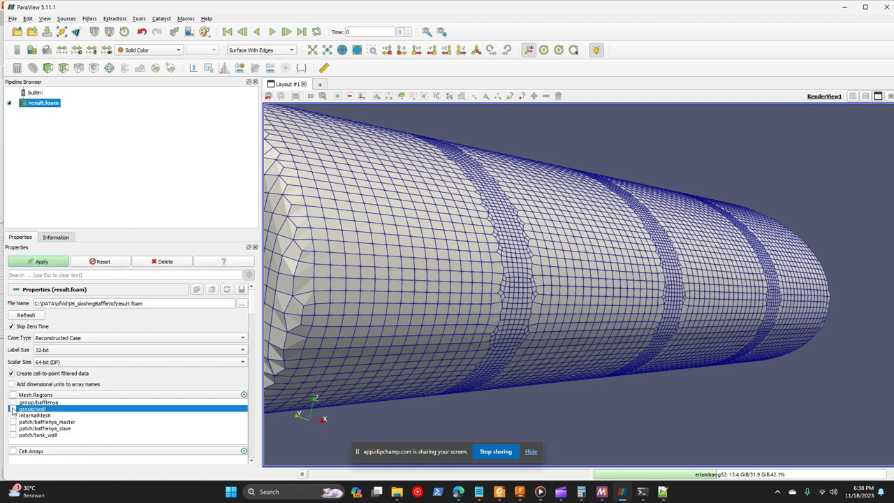
drag(541, 253, 489, 460)
Switch to File Explorer and open the constant/polyMesh folder of the 06_sloshingBaffleVid case.
click(397, 491)
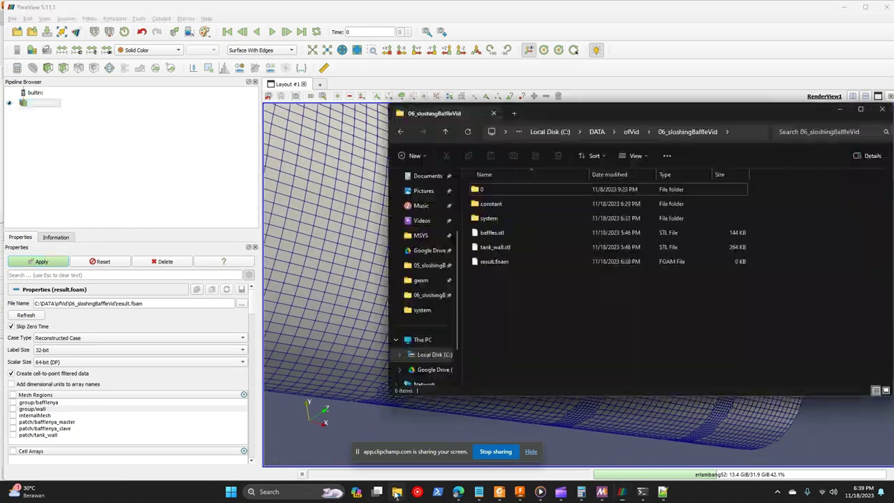
double_click(493, 203)
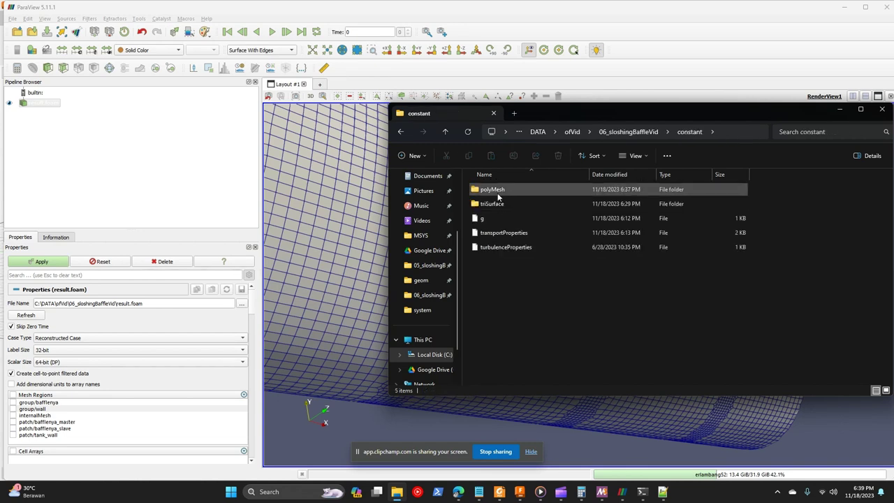
click(494, 190)
double_click(494, 192)
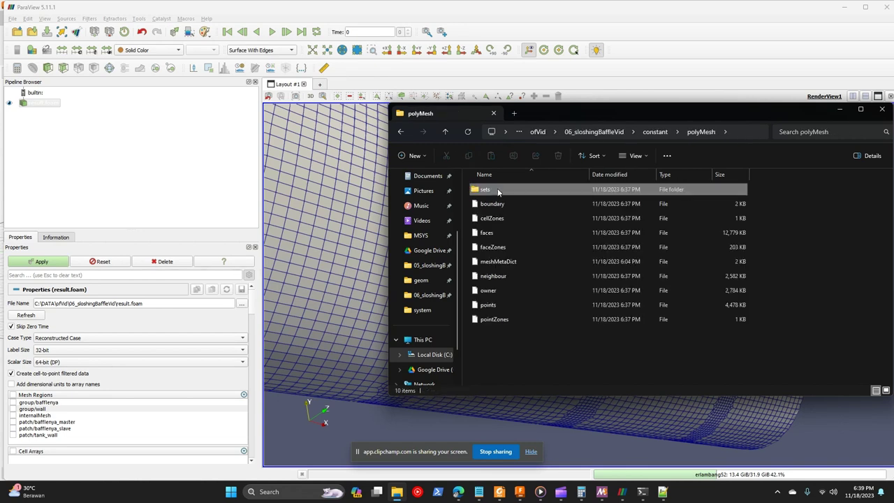
Open the boundary file in Notepad++, examine the bafflenya_master and bafflenya_slave entries, and minimize the editor.
click(498, 191)
click(507, 204)
right_click(509, 203)
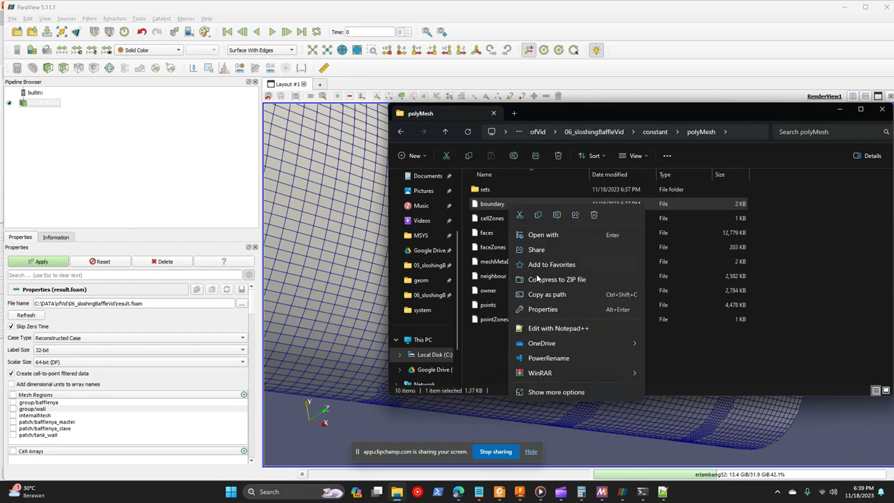
click(541, 331)
scroll(472, 287, down, 1)
scroll(472, 287, down, 2)
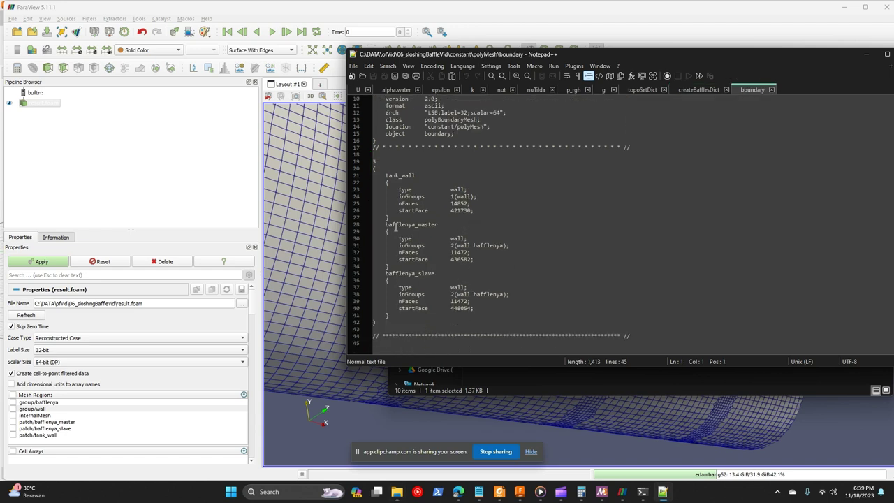
drag(383, 224, 454, 323)
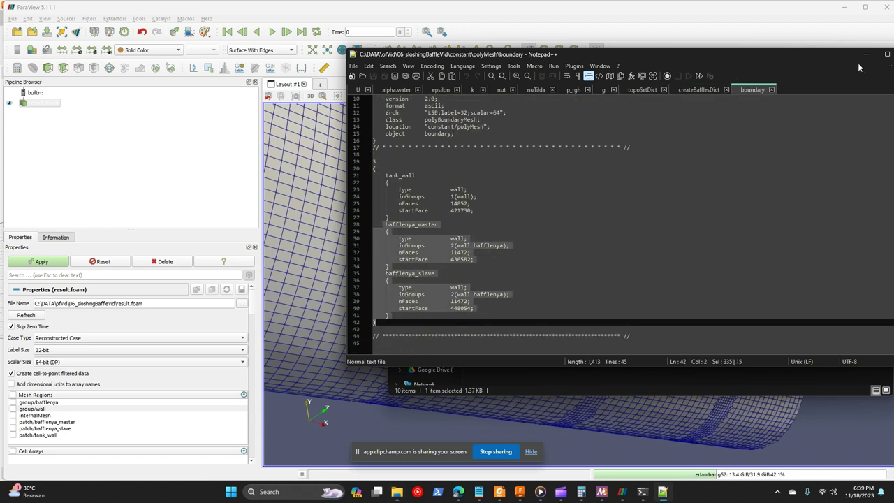
click(866, 53)
Go to the case's 0 folder and open all field files from alpha.water to U in Notepad++.
click(651, 131)
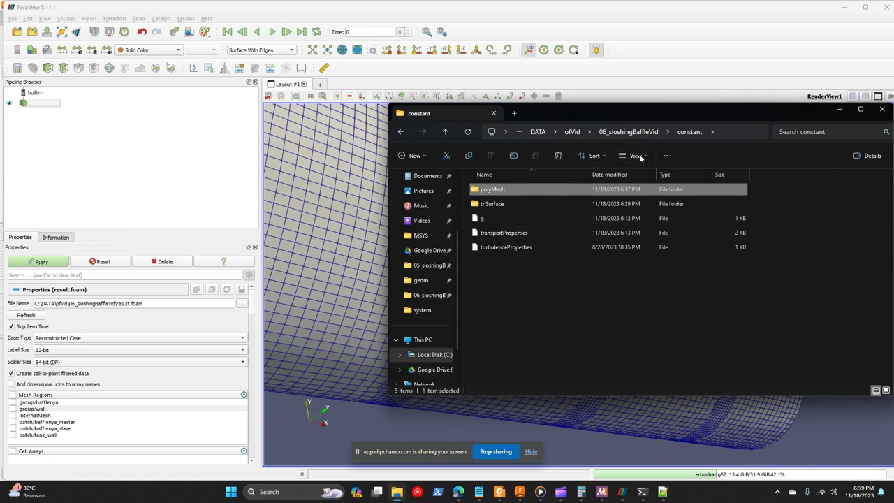
click(650, 131)
double_click(510, 191)
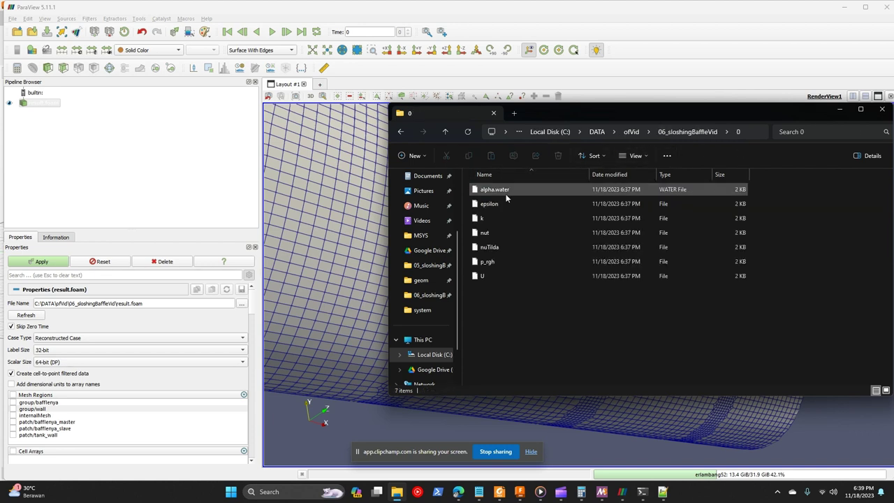
shift+click(481, 275)
right_click(481, 275)
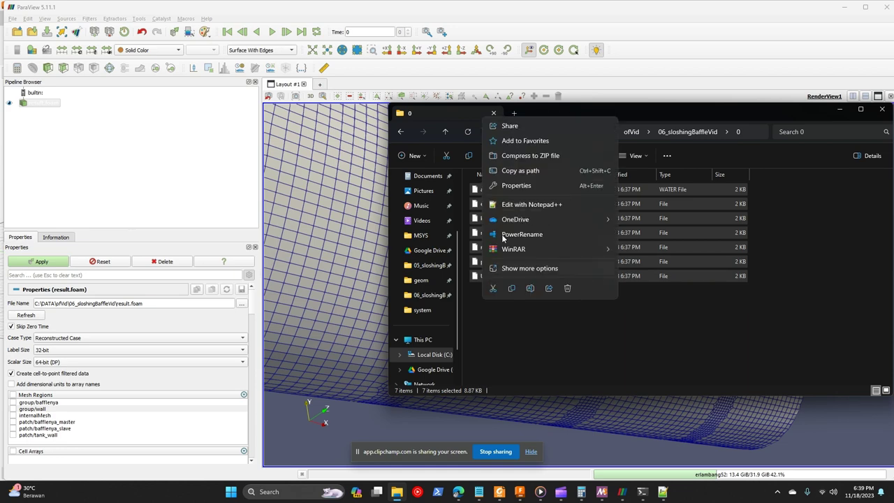
click(517, 204)
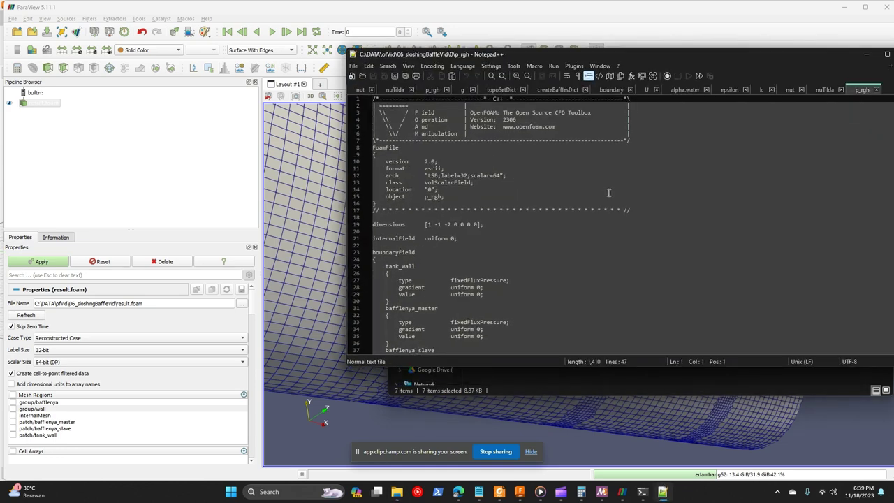
Examine the boundaryField conditions of the tank_wall and bafflenya patches in the p_rgh file.
click(418, 155)
scroll(440, 210, down, 6)
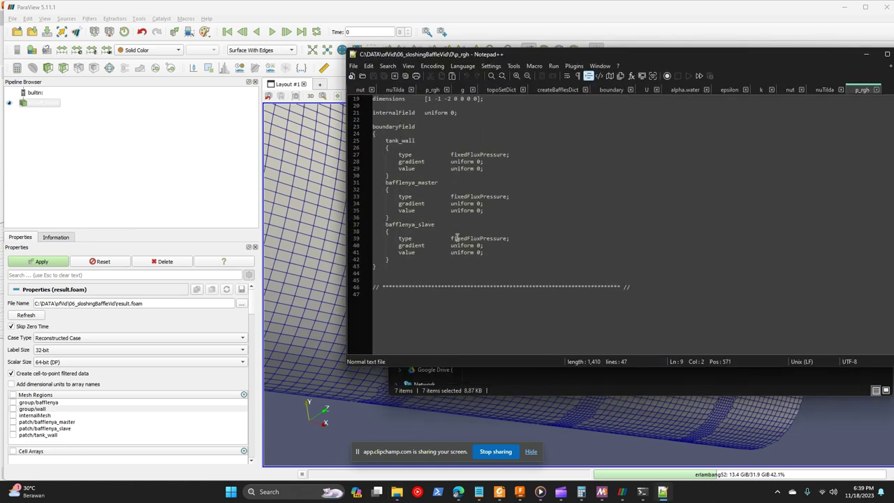
scroll(457, 240, up, 6)
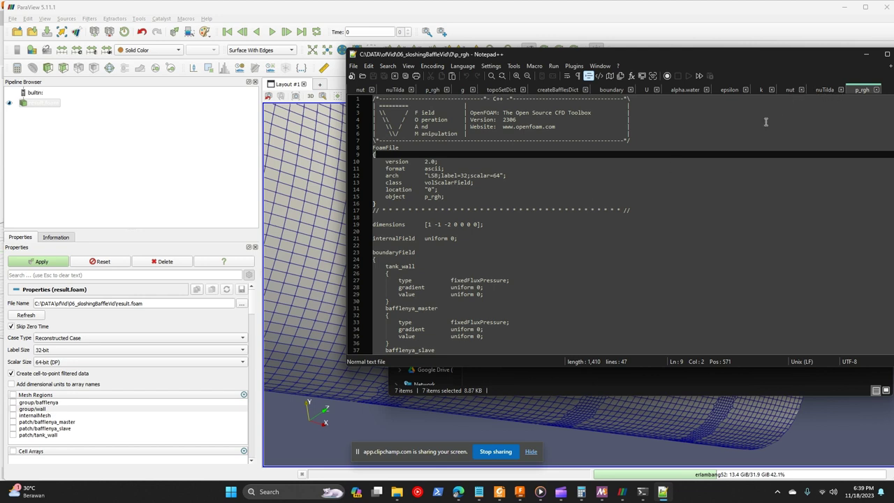